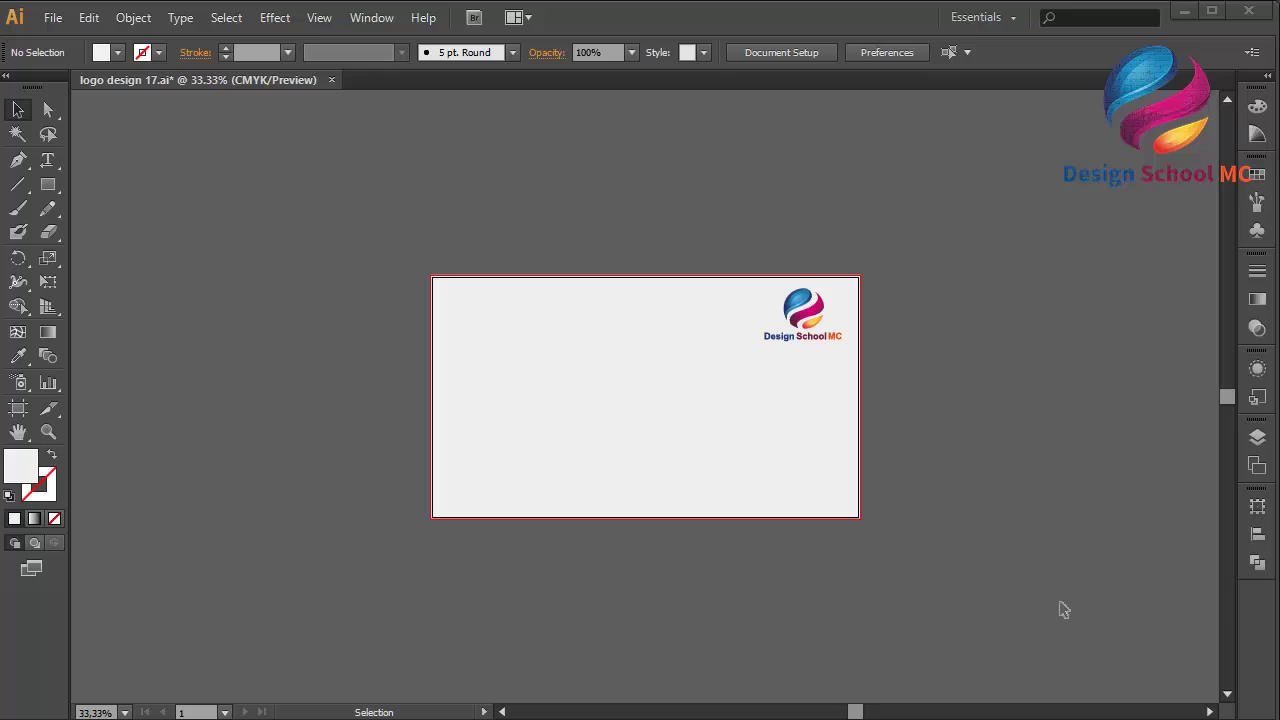
- Create a 30-point star with Radius 1 of 45 px and Radius 2 of 50 px
{"action": "key", "text": "ctrl+plus"}
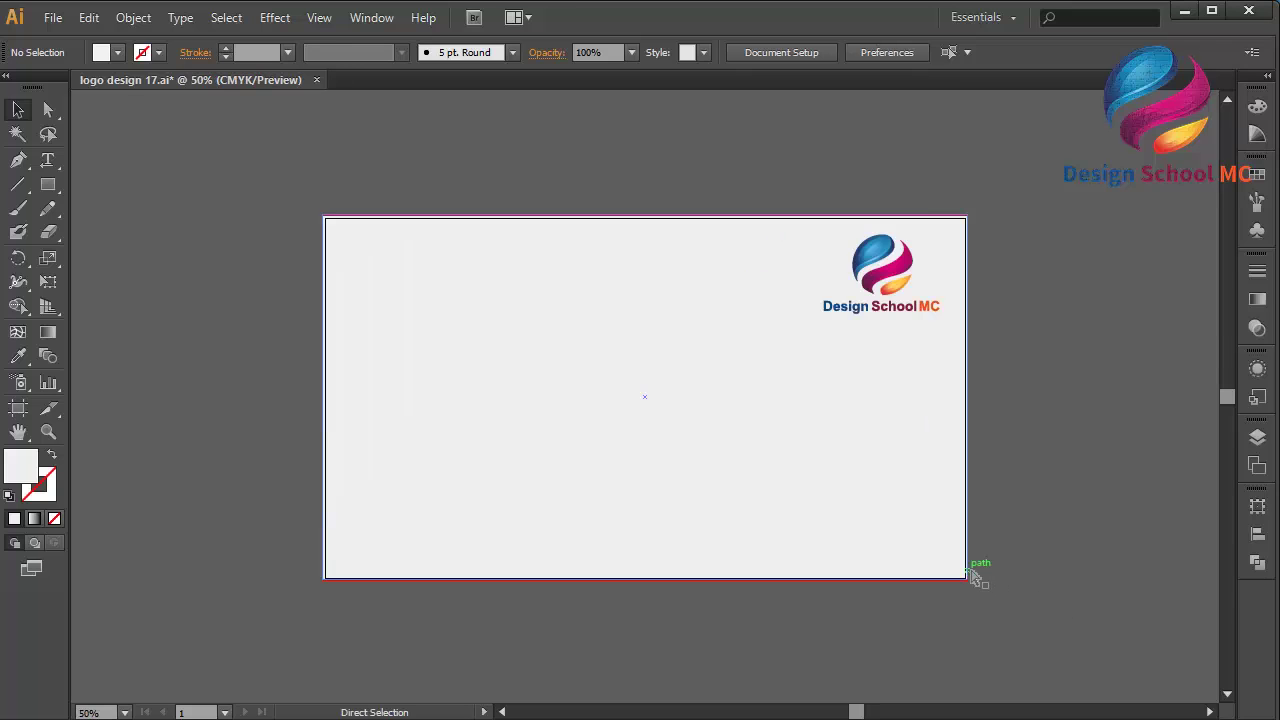
{"action": "key", "text": "ctrl+plus"}
{"action": "left_click", "coordinate": [47, 184]}
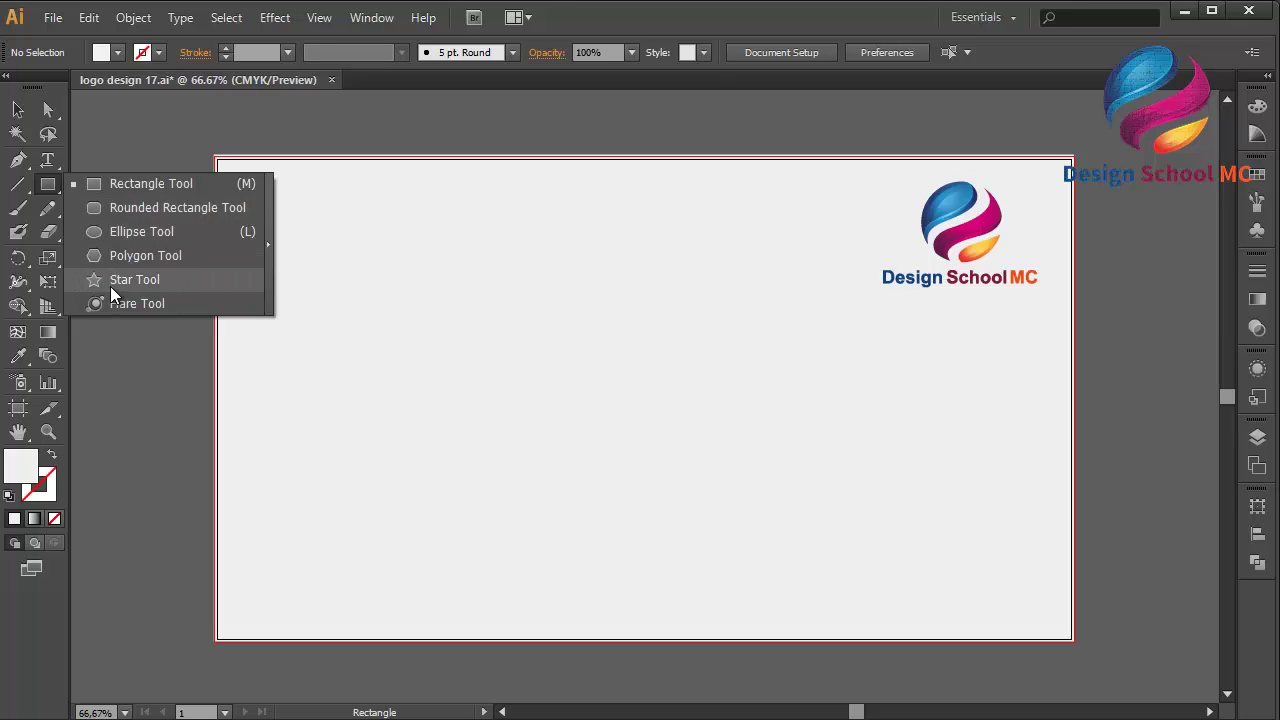
{"action": "left_click", "coordinate": [115, 282]}
{"action": "left_click", "coordinate": [605, 413]}
{"action": "type", "text": "30"}
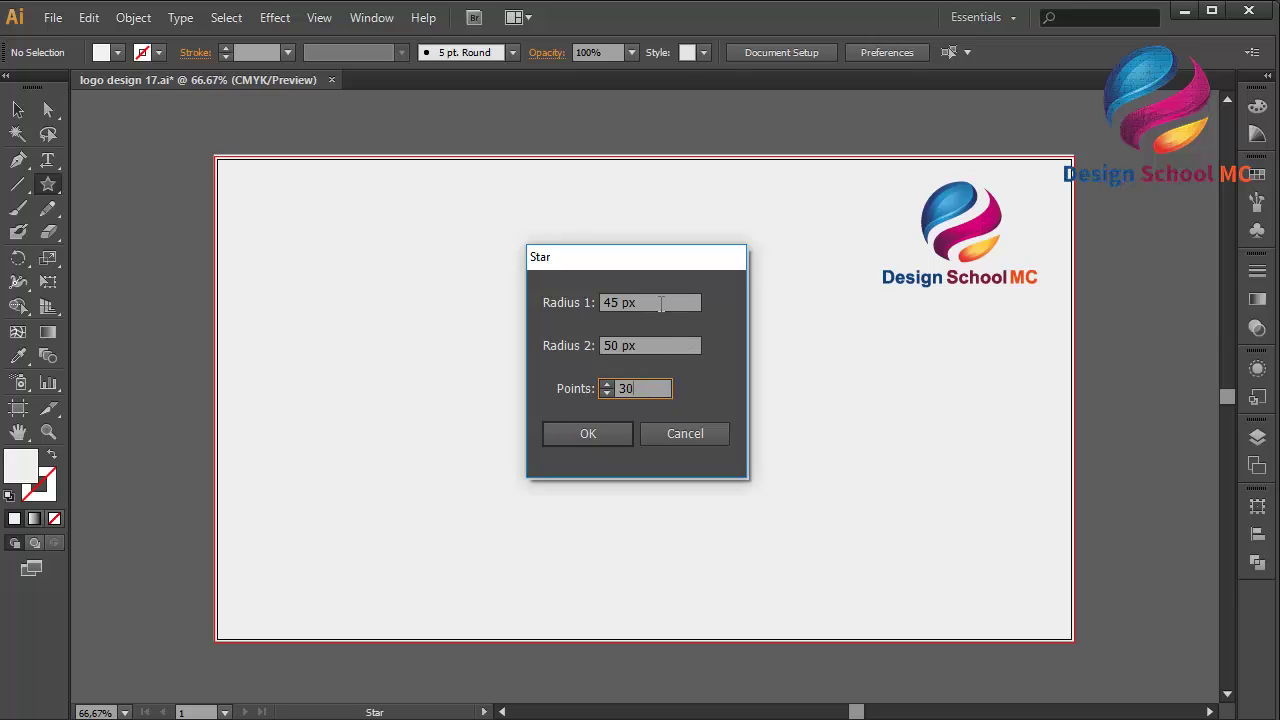
{"action": "left_click_drag", "start_coordinate": [660, 304], "coordinate": [600, 313]}
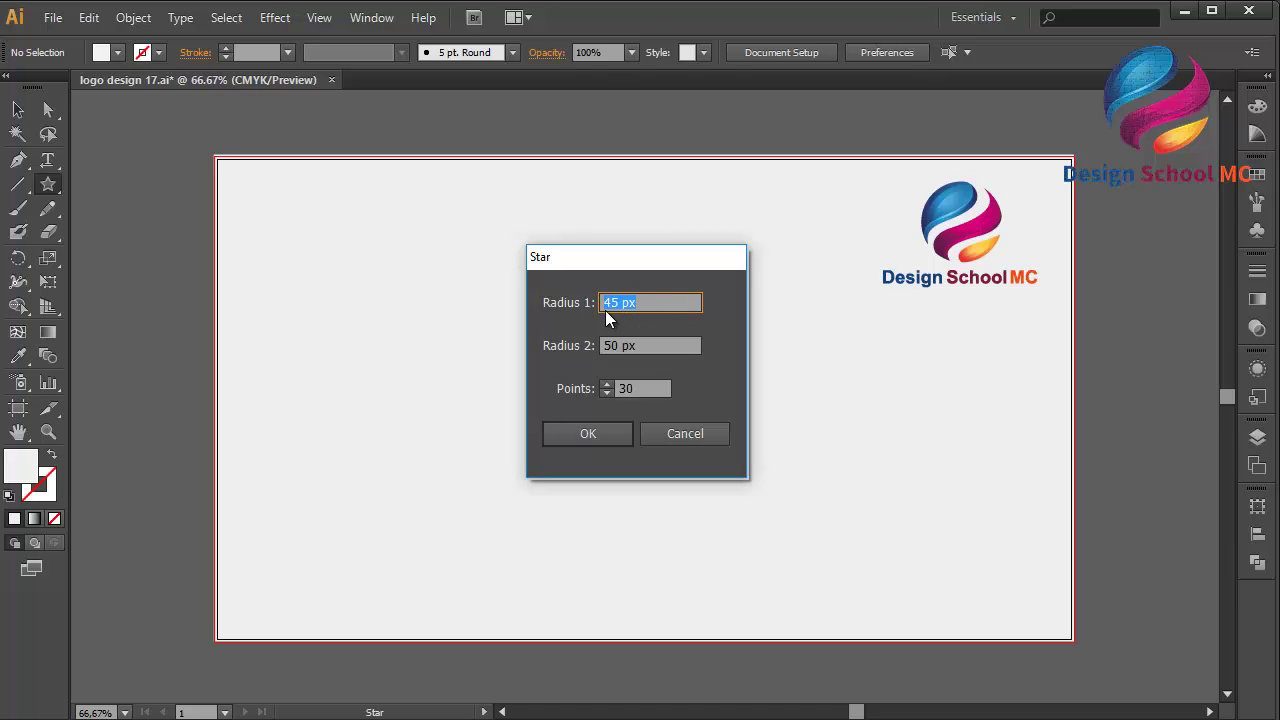
{"action": "left_click", "coordinate": [585, 434]}
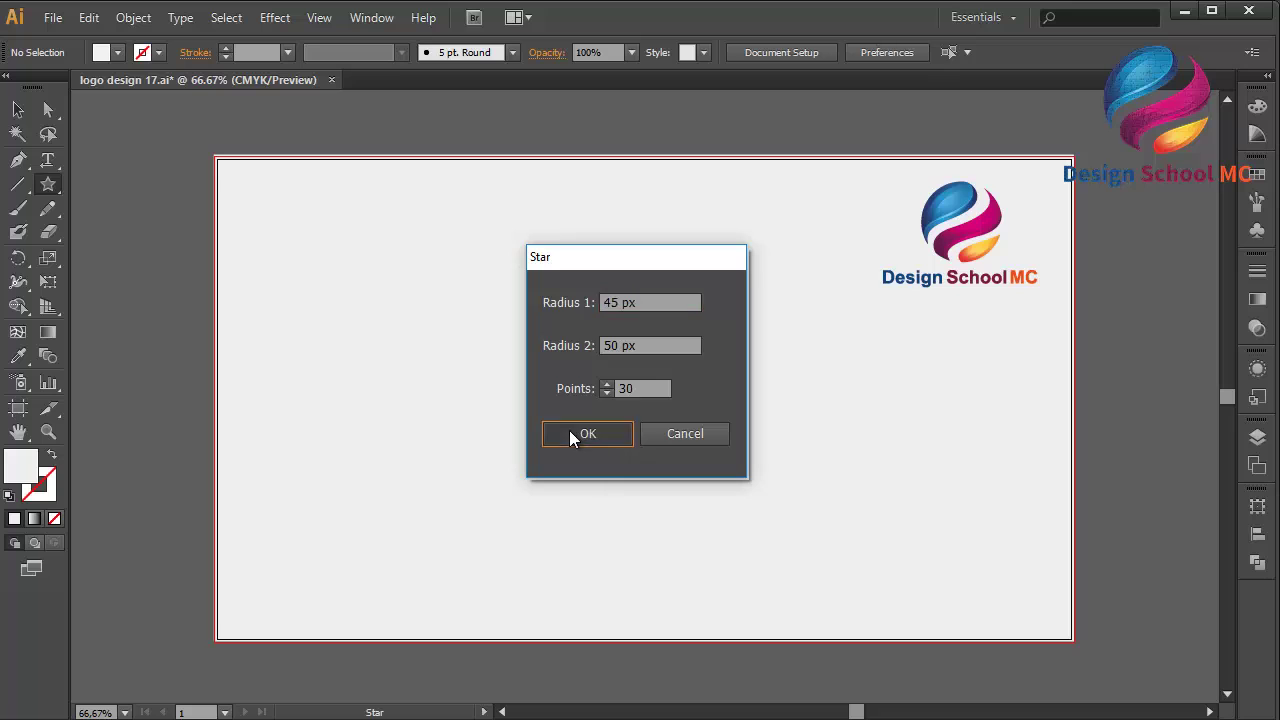
- Fill the star with dark brown 382110
{"action": "left_click", "coordinate": [17, 109]}
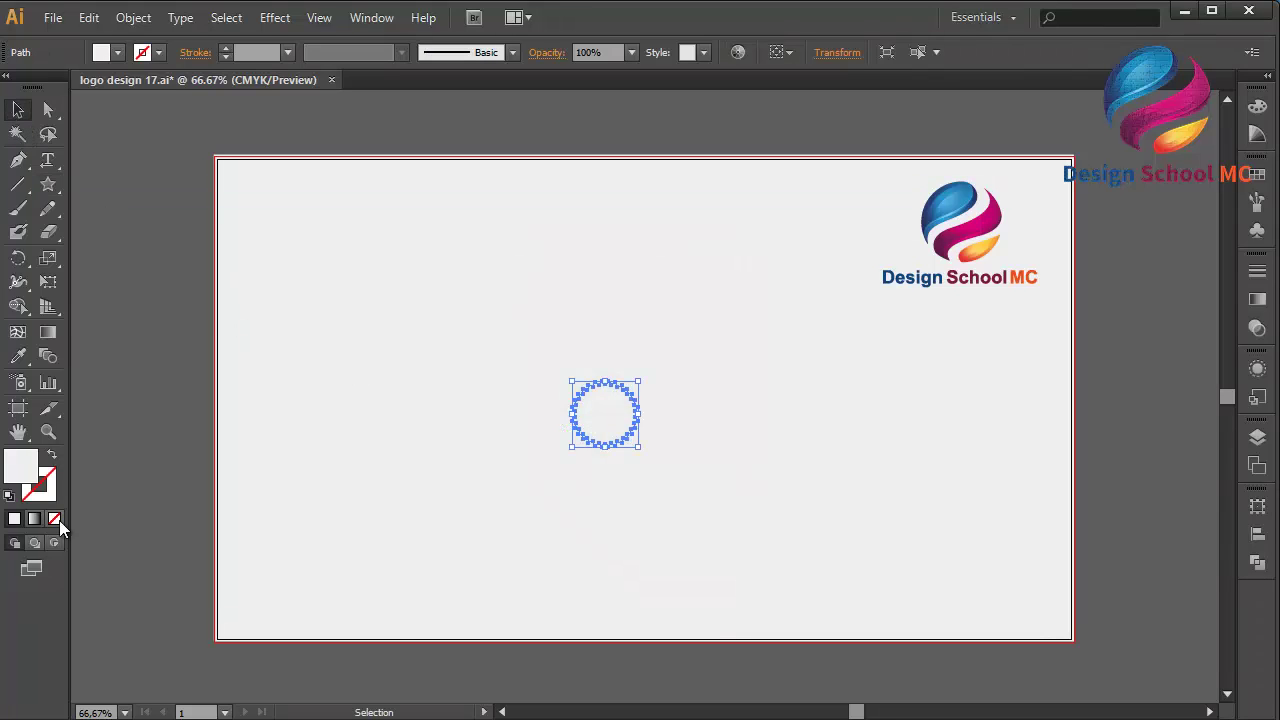
{"action": "double_click", "coordinate": [21, 470]}
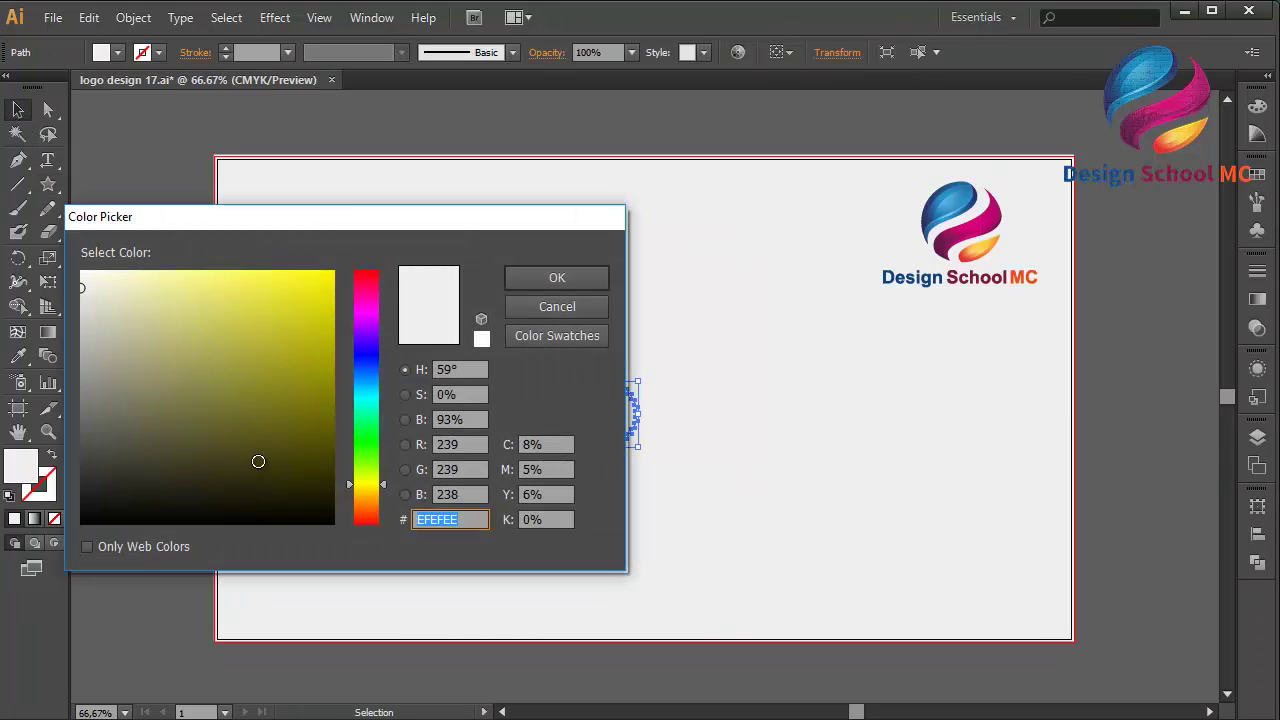
{"action": "left_click_drag", "start_coordinate": [258, 461], "coordinate": [263, 469]}
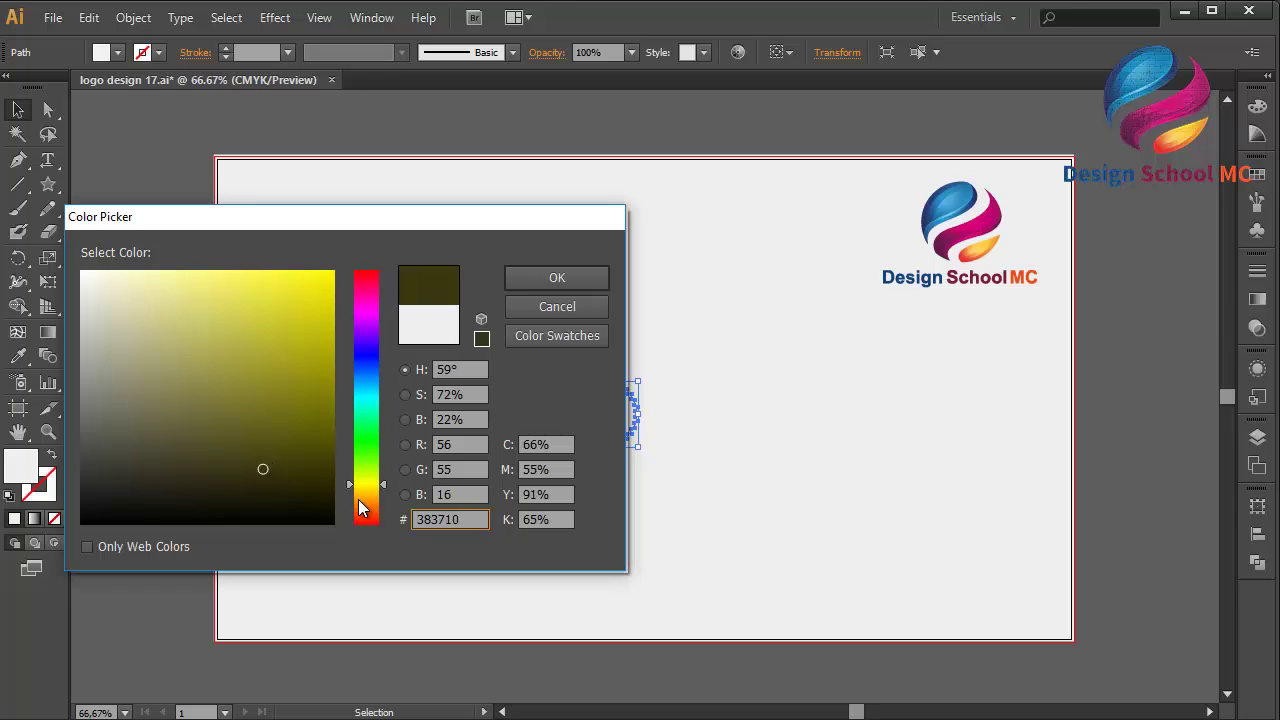
{"action": "left_click_drag", "start_coordinate": [360, 508], "coordinate": [364, 514]}
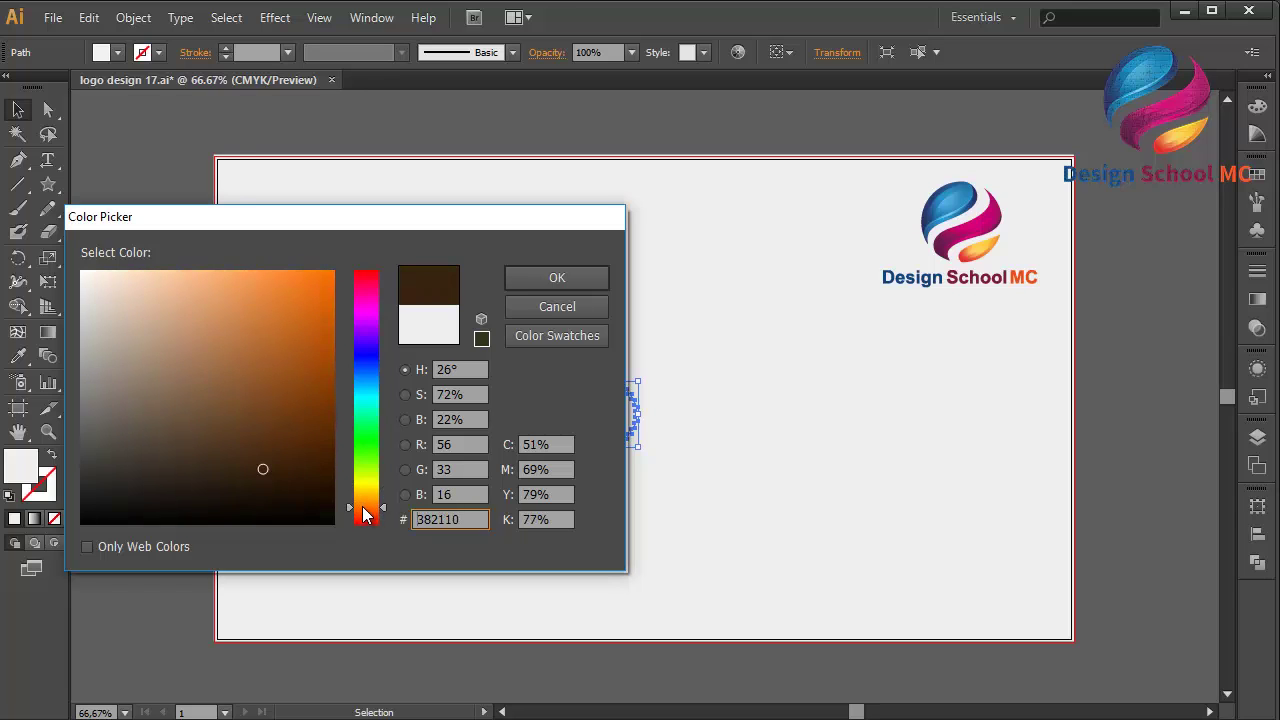
{"action": "left_click", "coordinate": [545, 280]}
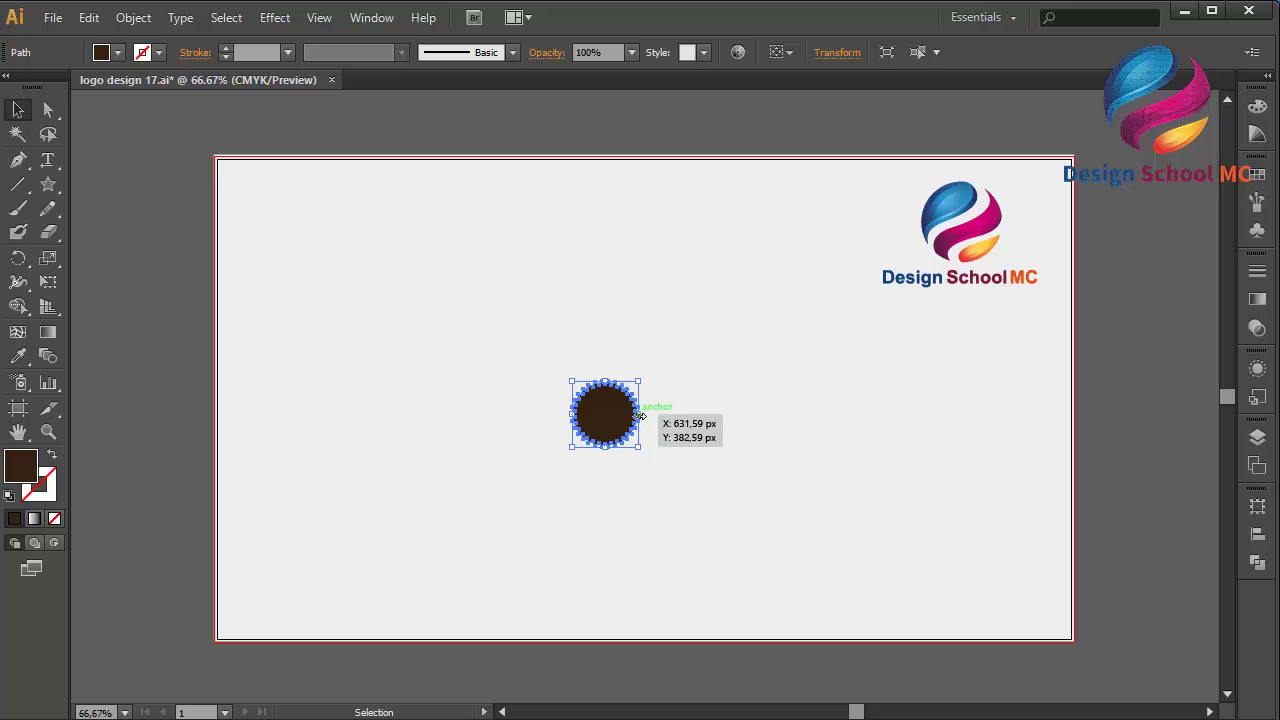
- Enlarge the star proportionally and move it toward the artboard centre
{"action": "left_click_drag", "start_coordinate": [639, 415], "coordinate": [894, 430]}
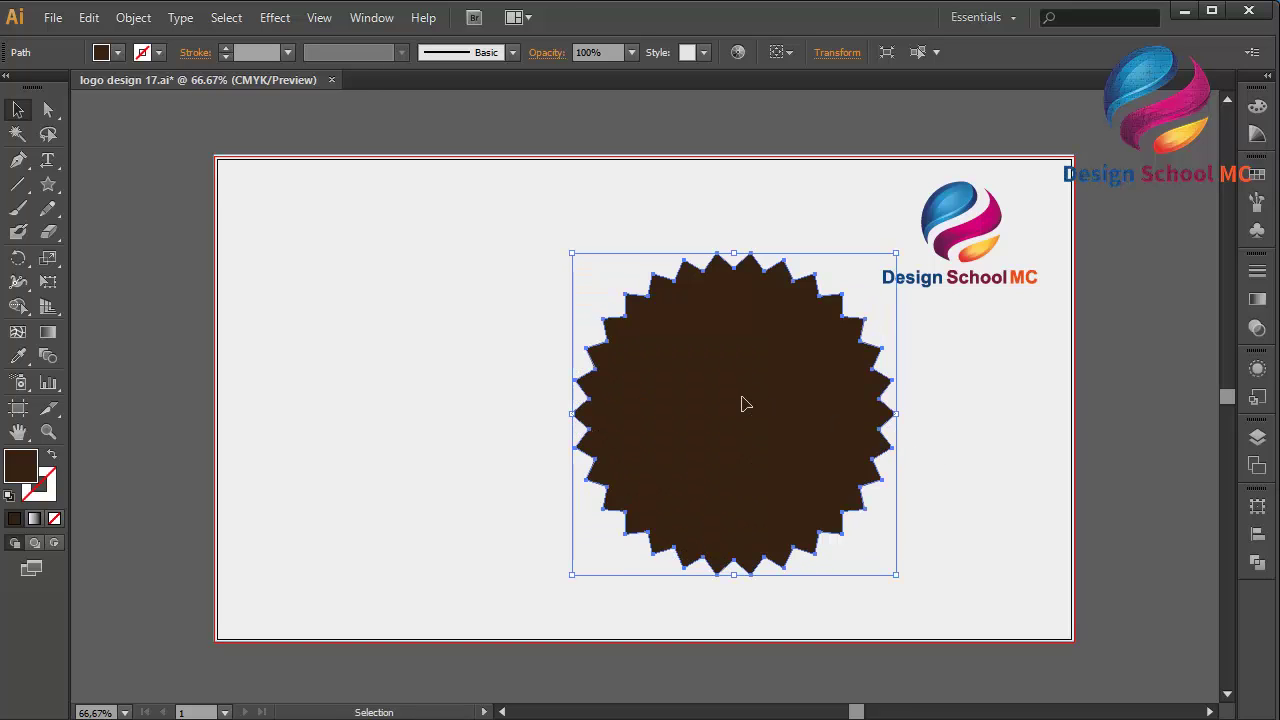
{"action": "left_click_drag", "start_coordinate": [745, 403], "coordinate": [662, 388]}
{"action": "left_click", "coordinate": [275, 18]}
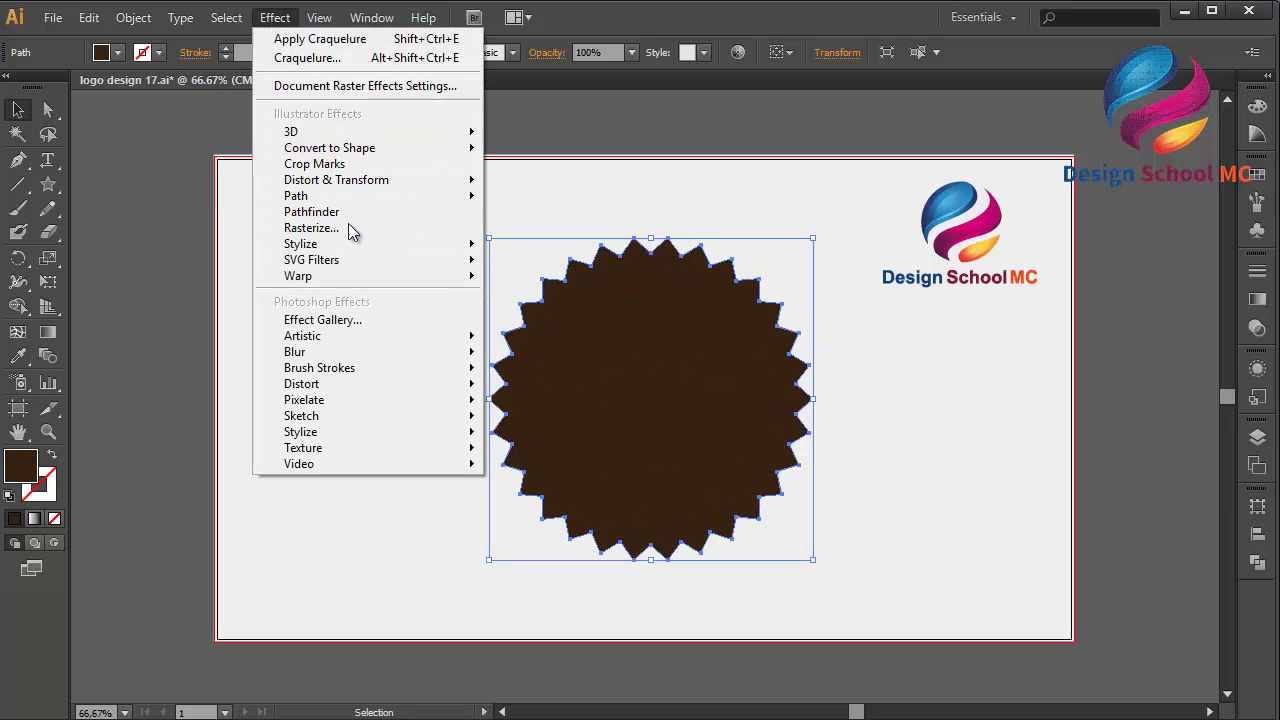
{"action": "mouse_move", "coordinate": [300, 244]}
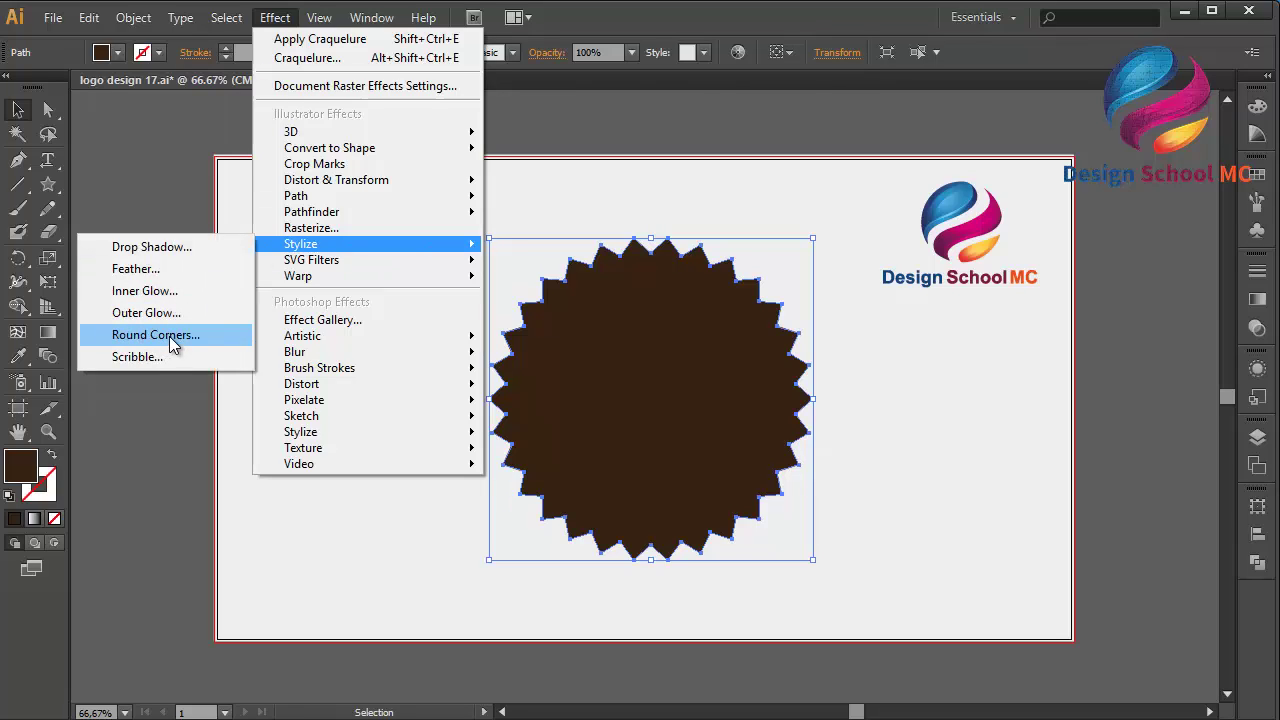
- Apply a 25 px Round Corners effect to the brown star, checking the preview
{"action": "left_click", "coordinate": [169, 337]}
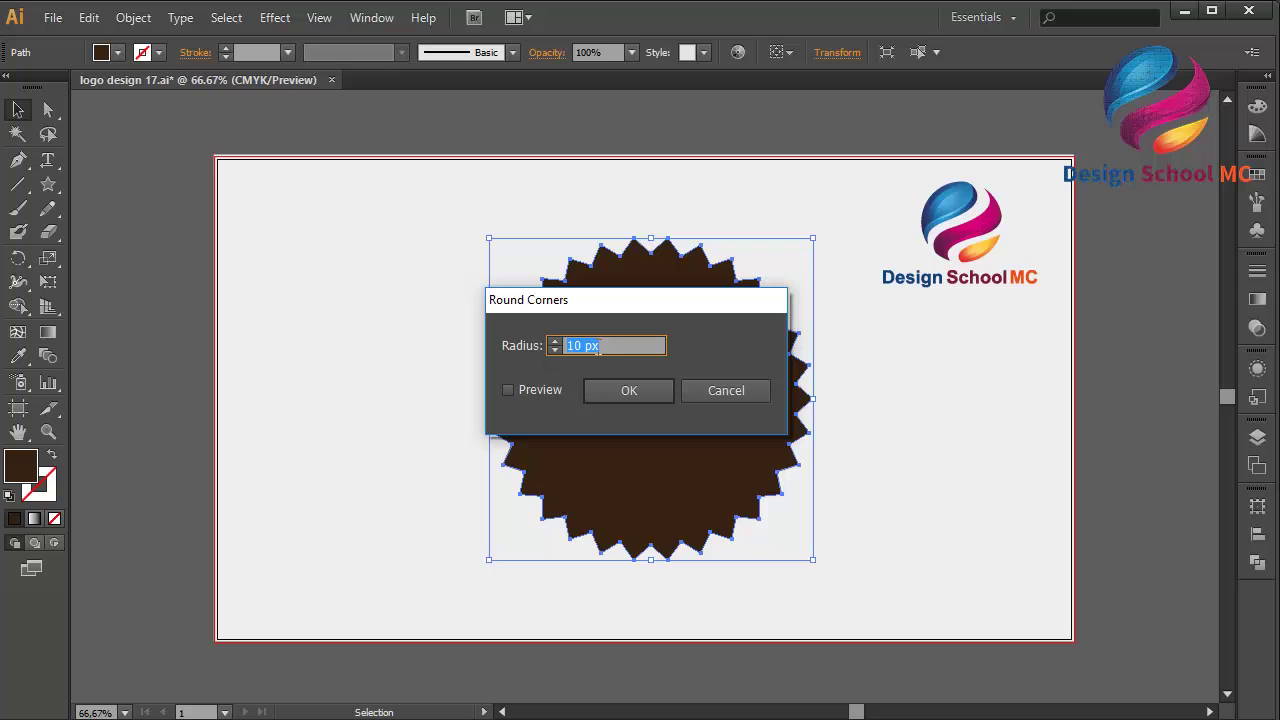
{"action": "type", "text": "25"}
{"action": "left_click", "coordinate": [520, 391]}
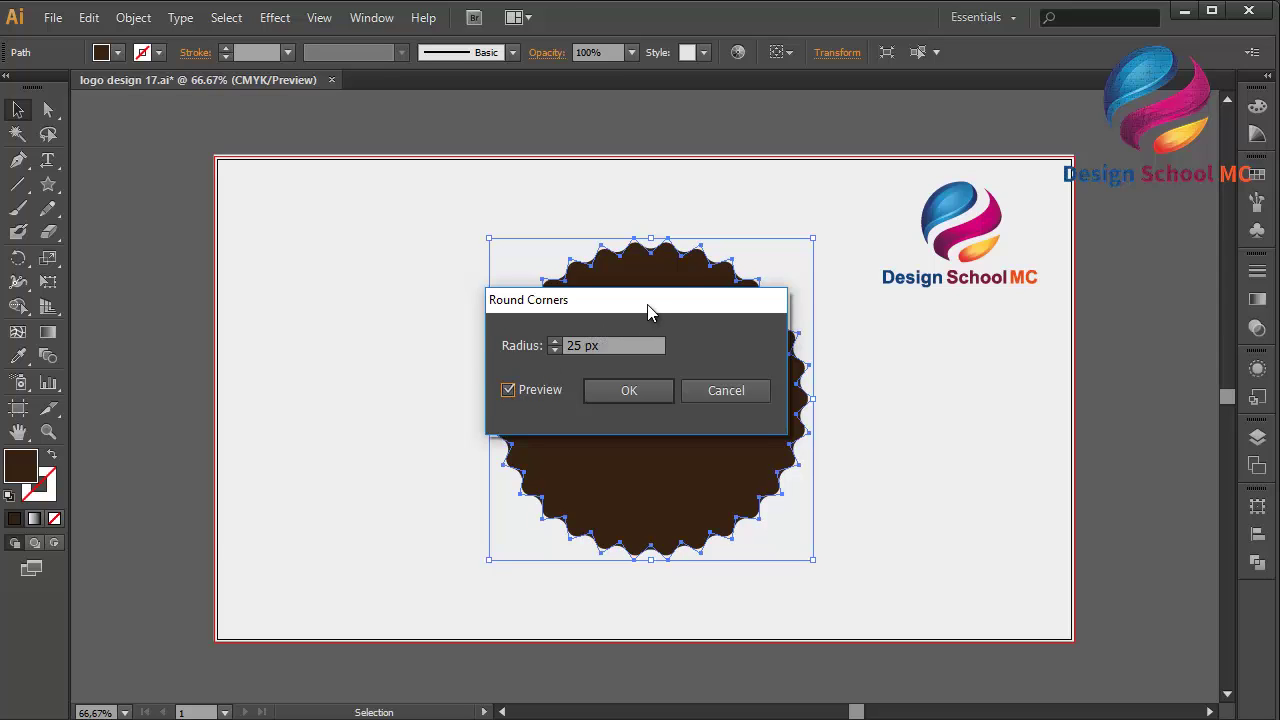
{"action": "left_click_drag", "start_coordinate": [648, 312], "coordinate": [365, 416]}
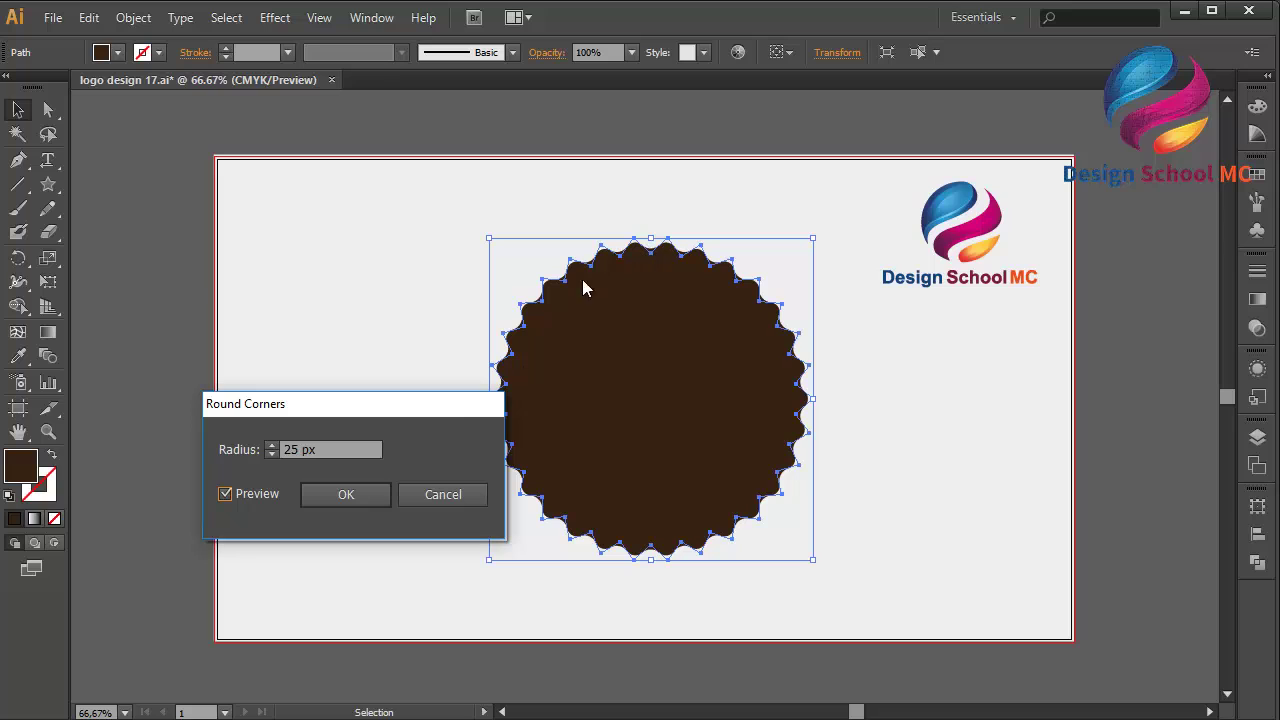
{"action": "left_click", "coordinate": [362, 500]}
{"action": "left_click", "coordinate": [217, 449]}
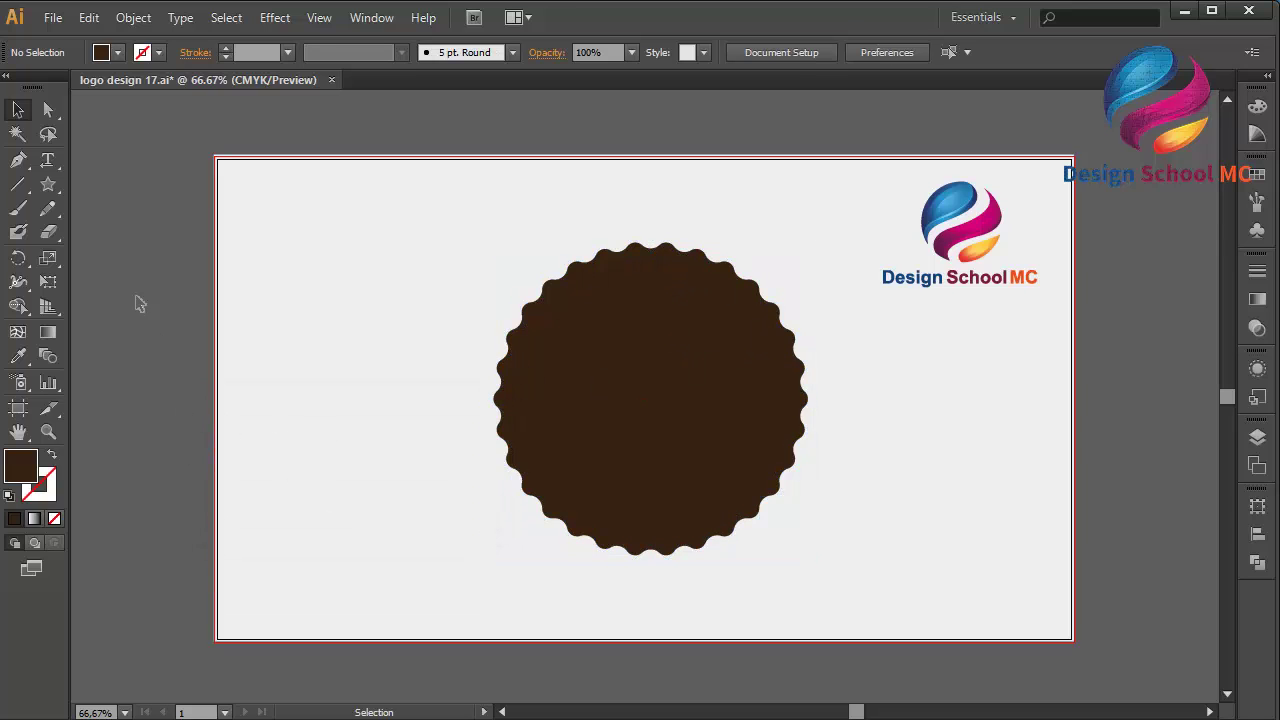
- Draw a circle, centre it on the badge and scale it to about 421 px
{"action": "left_click", "coordinate": [52, 188]}
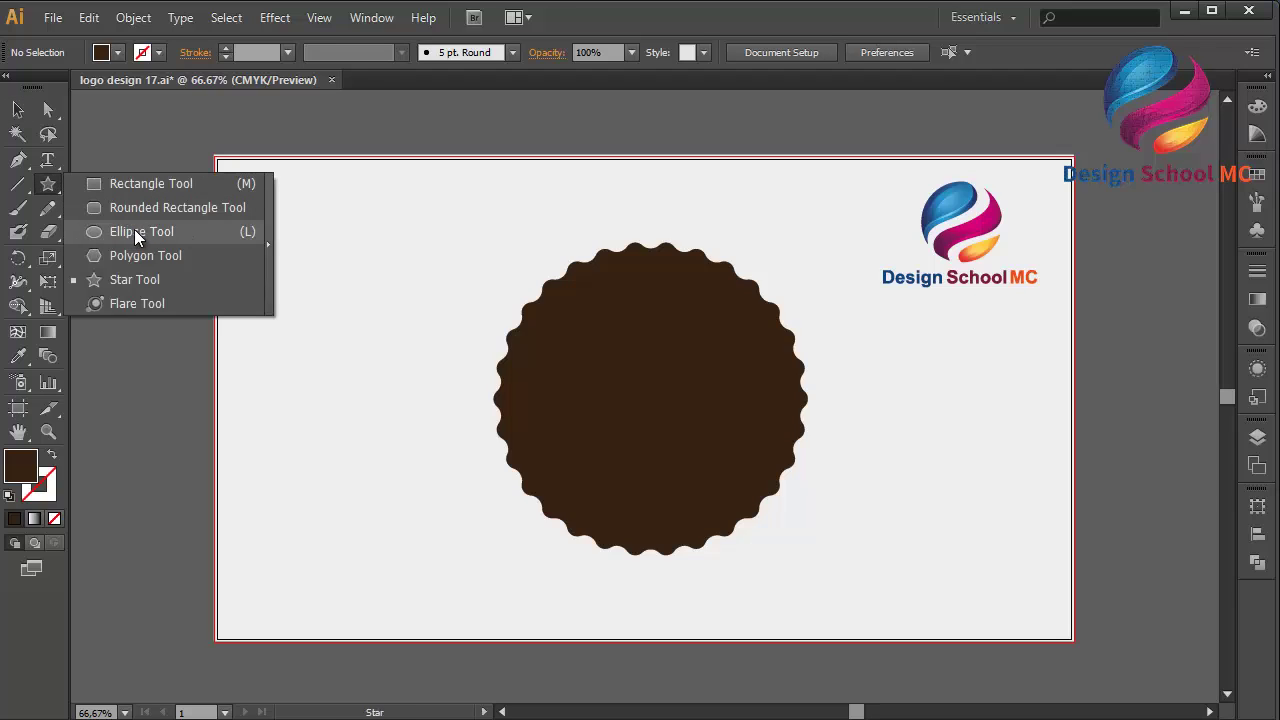
{"action": "left_click", "coordinate": [140, 232]}
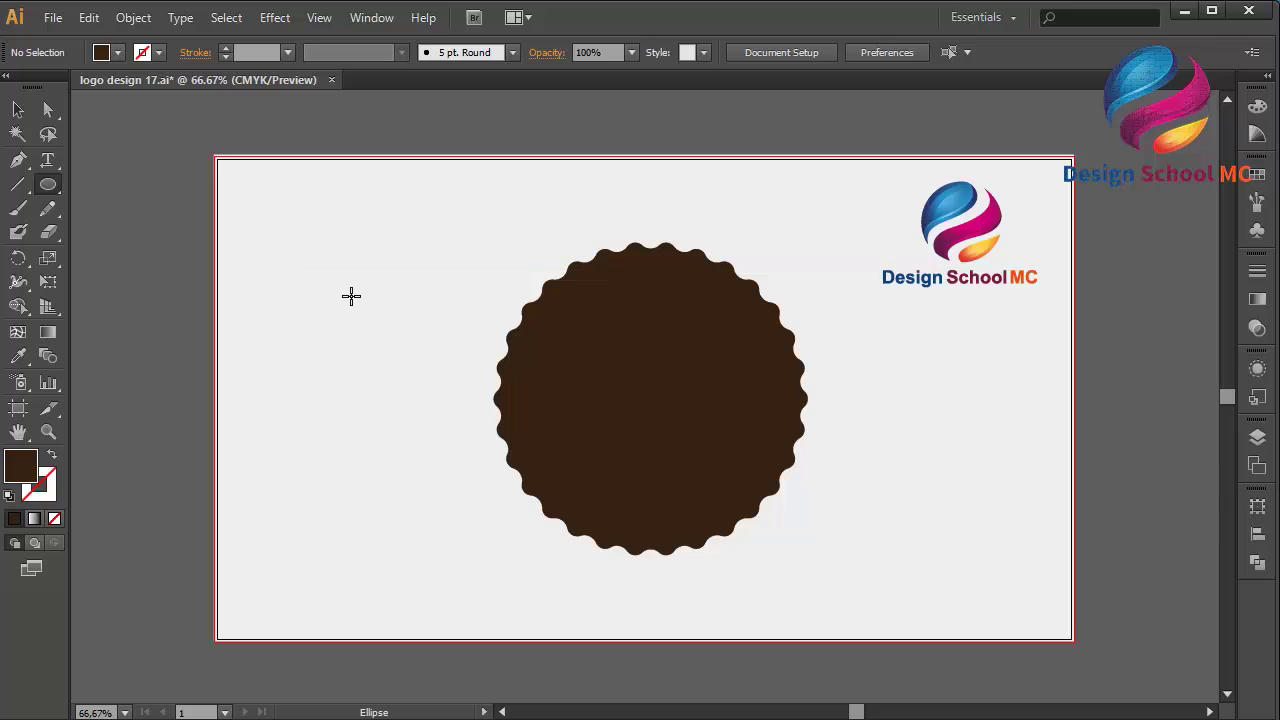
{"action": "mouse_move", "coordinate": [350, 295]}
{"action": "left_mouse_down"}
{"action": "mouse_move", "coordinate": [586, 493]}
{"action": "mouse_move", "coordinate": [612, 556]}
{"action": "left_mouse_up"}
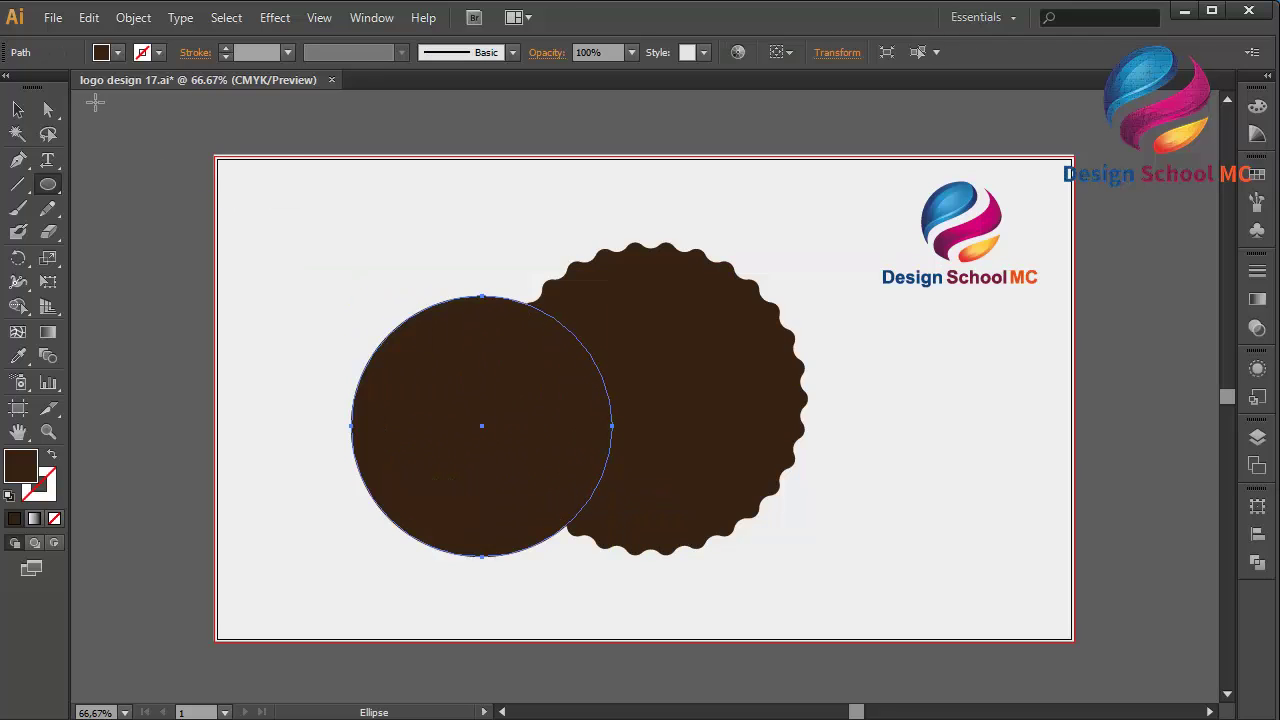
{"action": "left_click", "coordinate": [18, 110]}
{"action": "left_click_drag", "start_coordinate": [397, 392], "coordinate": [562, 369]}
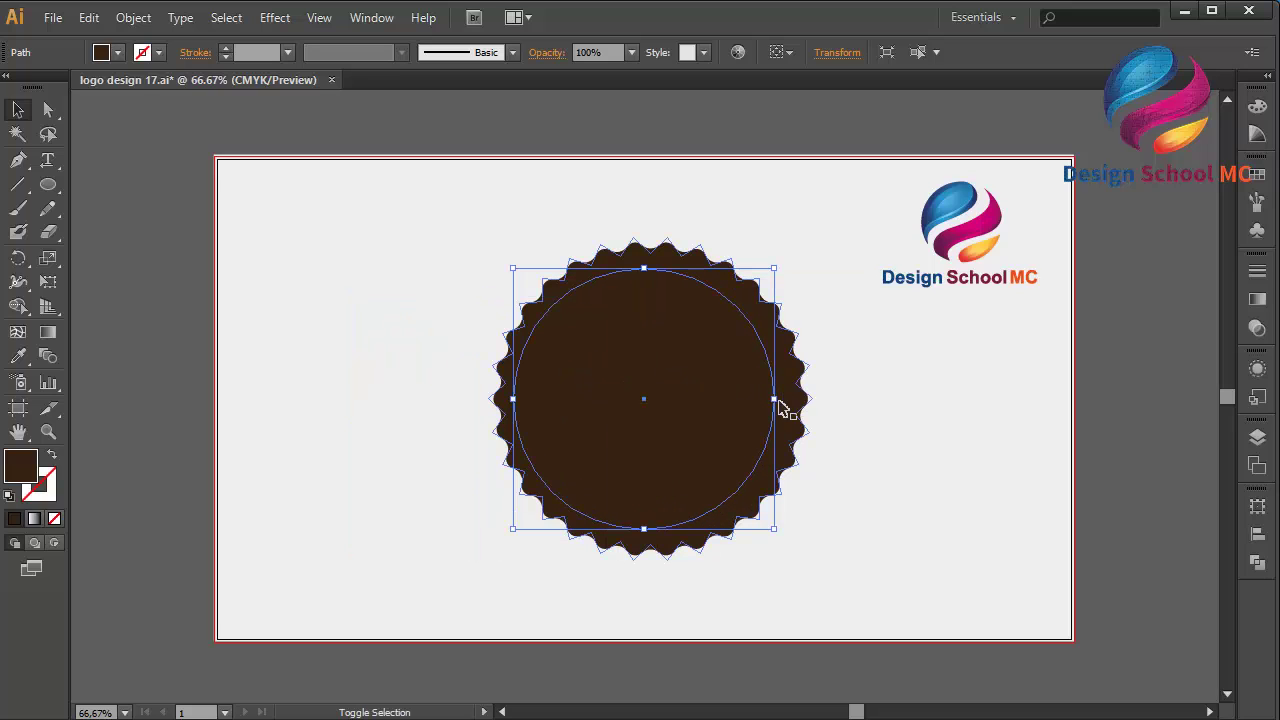
{"action": "left_click_drag", "start_coordinate": [776, 400], "coordinate": [793, 402]}
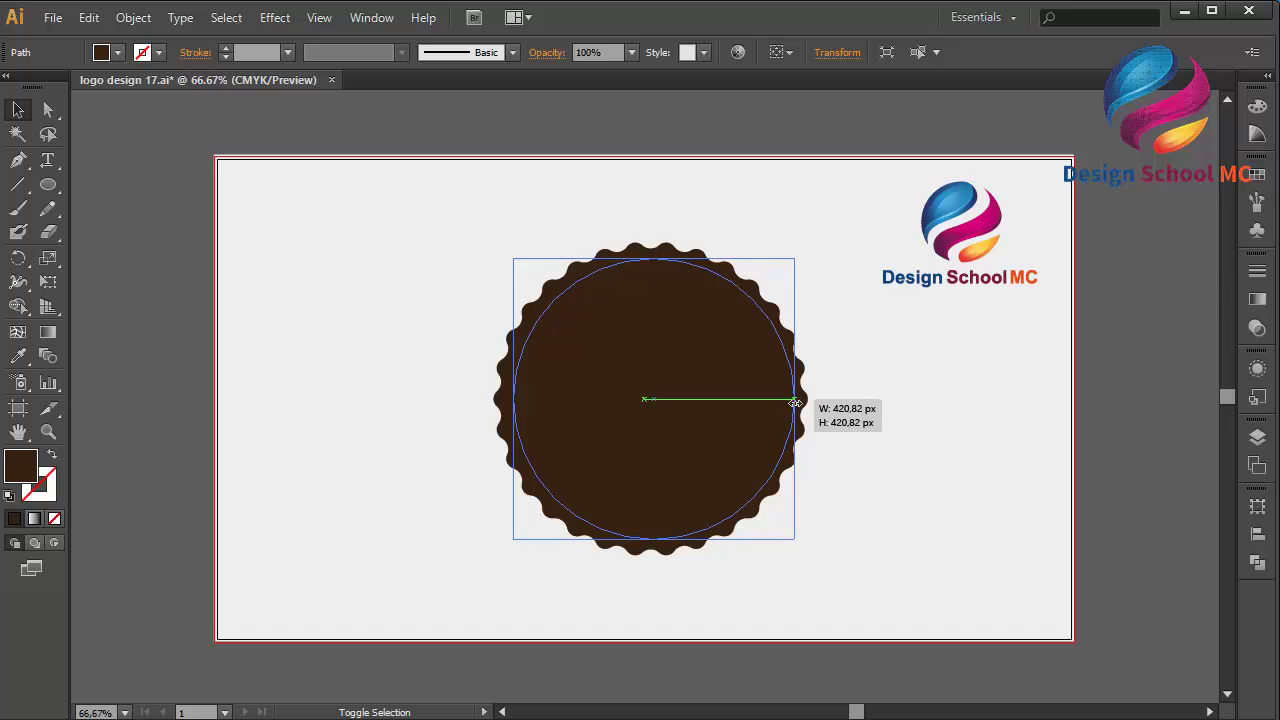
{"action": "mouse_move", "coordinate": [706, 412]}
{"action": "left_mouse_down"}
{"action": "mouse_move", "coordinate": [695, 414]}
{"action": "mouse_move", "coordinate": [715, 413]}
{"action": "left_mouse_up"}
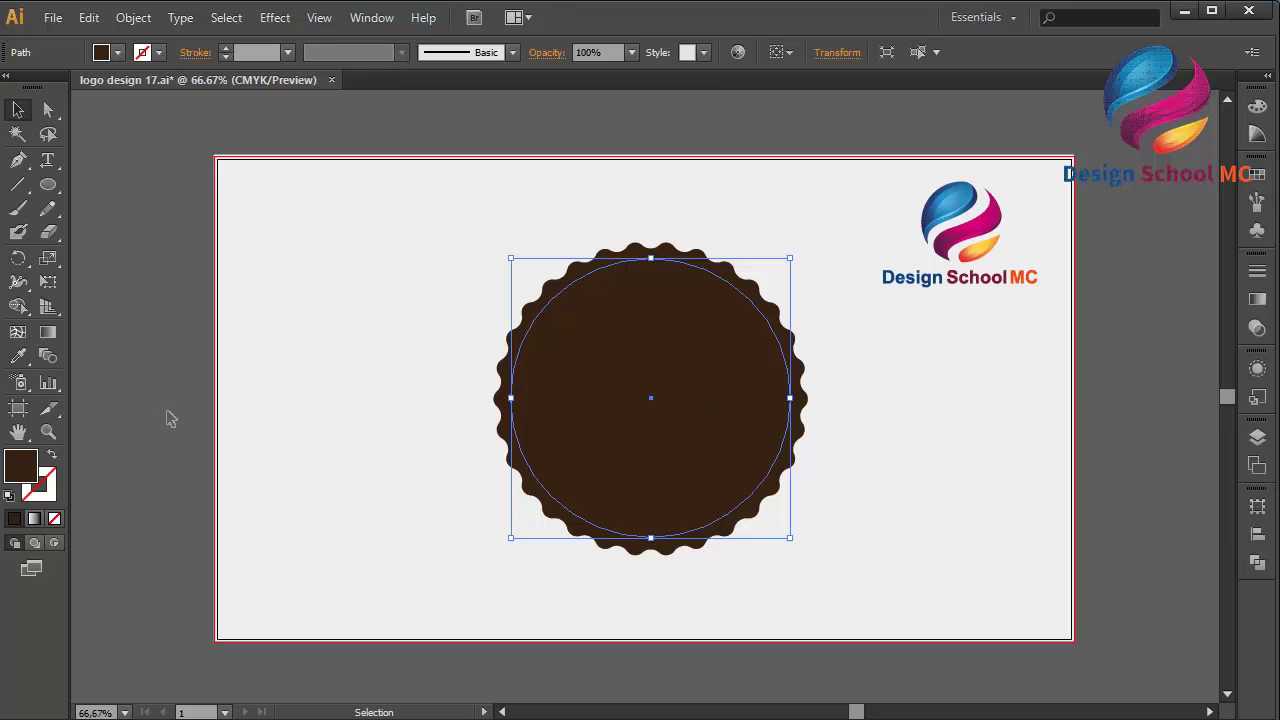
- Fill the inner circle with pale cream FFF4EB
{"action": "double_click", "coordinate": [28, 472]}
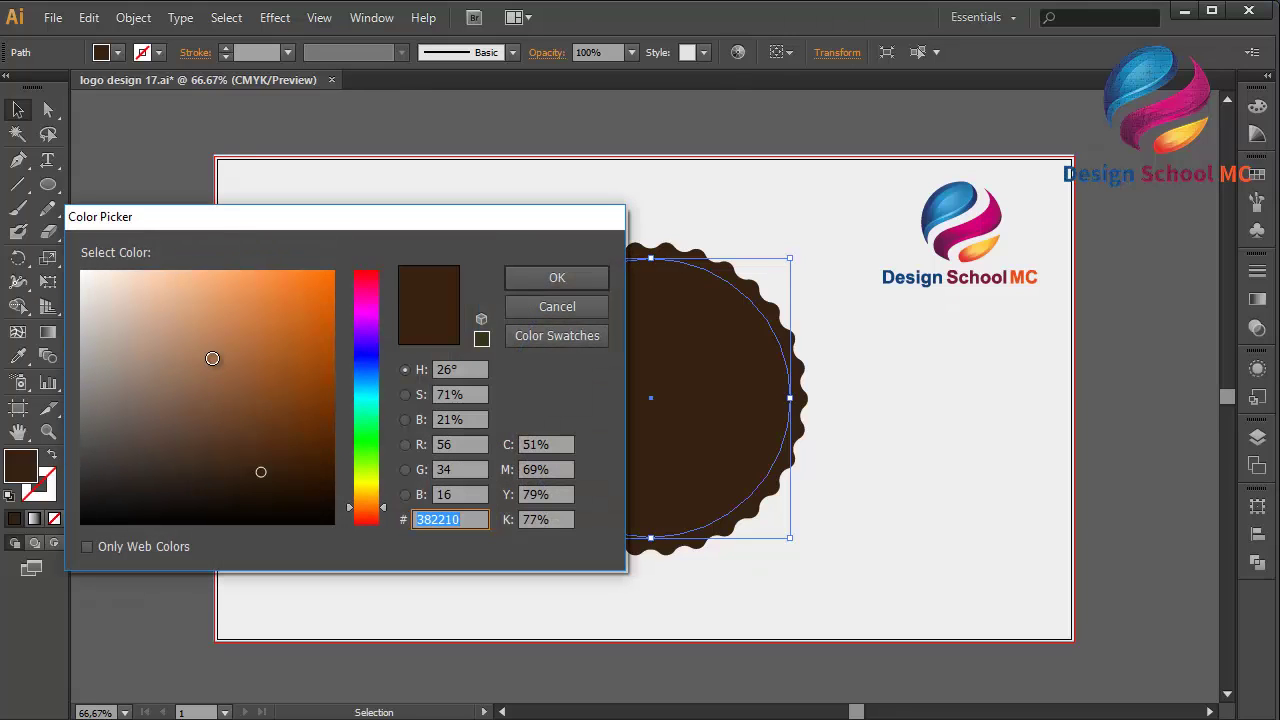
{"action": "left_click_drag", "start_coordinate": [97, 280], "coordinate": [101, 264]}
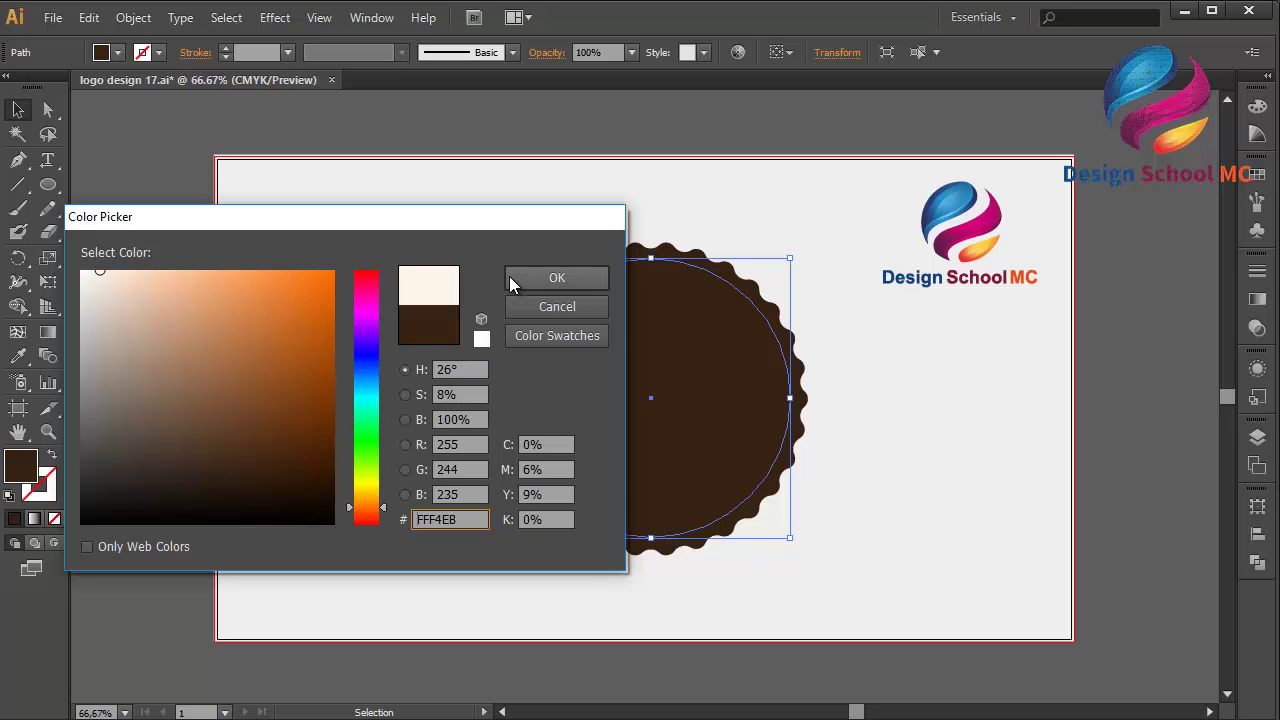
{"action": "left_click", "coordinate": [552, 278]}
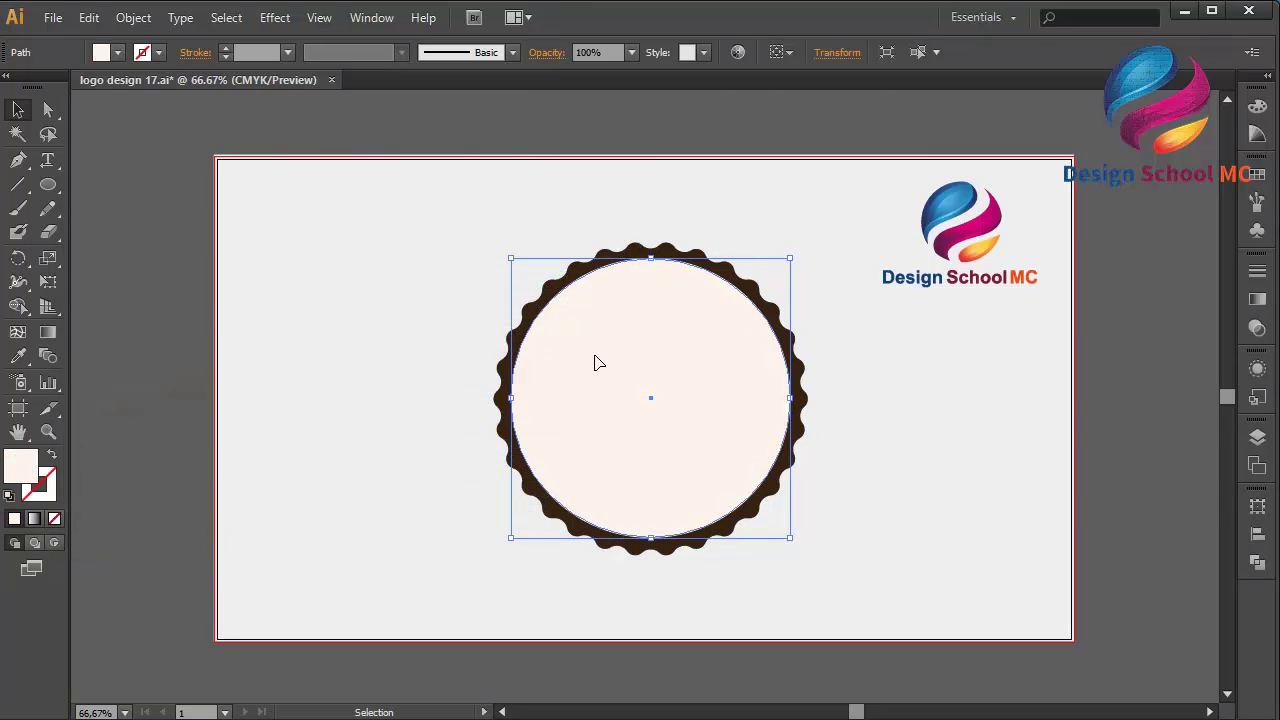
- Copy the circle's FFF4EB hex value from its fill colour picker
{"action": "double_click", "coordinate": [25, 464]}
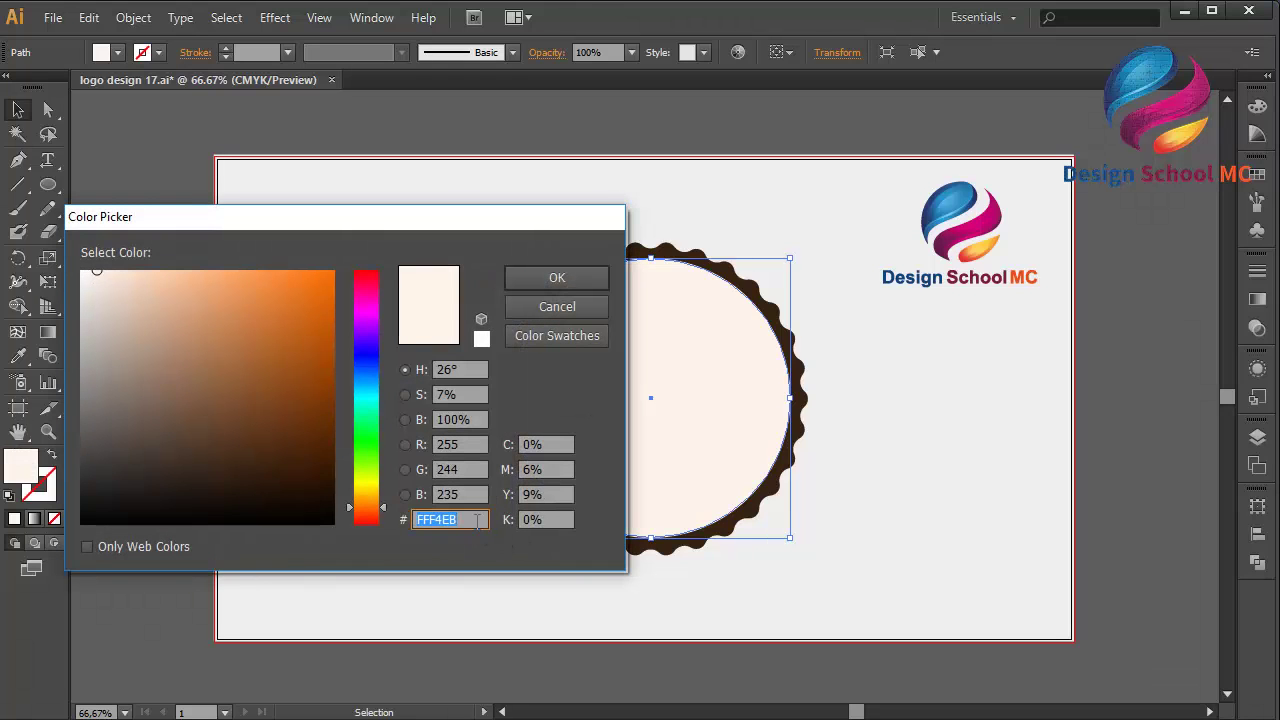
{"action": "right_click", "coordinate": [477, 520]}
{"action": "left_click", "coordinate": [356, 315]}
{"action": "left_click", "coordinate": [555, 279]}
{"action": "left_click", "coordinate": [316, 353]}
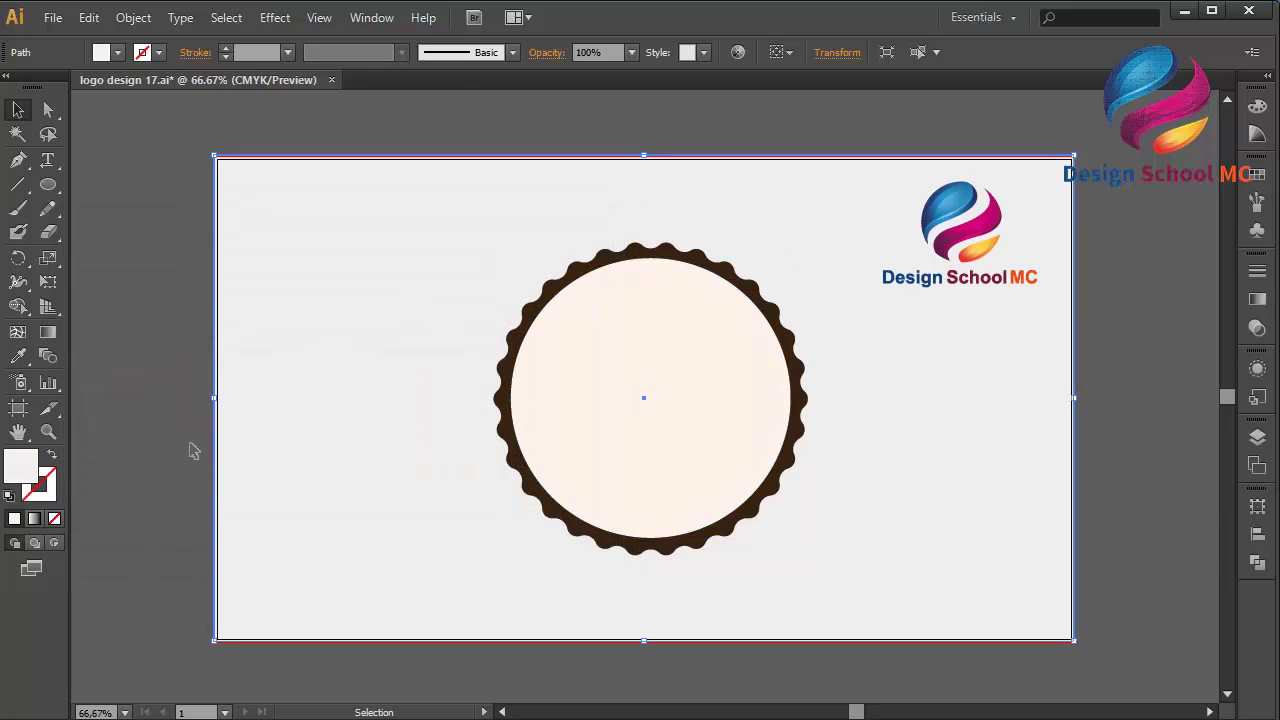
- Fill the background rectangle with the pasted cream colour FFF4EB
{"action": "double_click", "coordinate": [25, 468]}
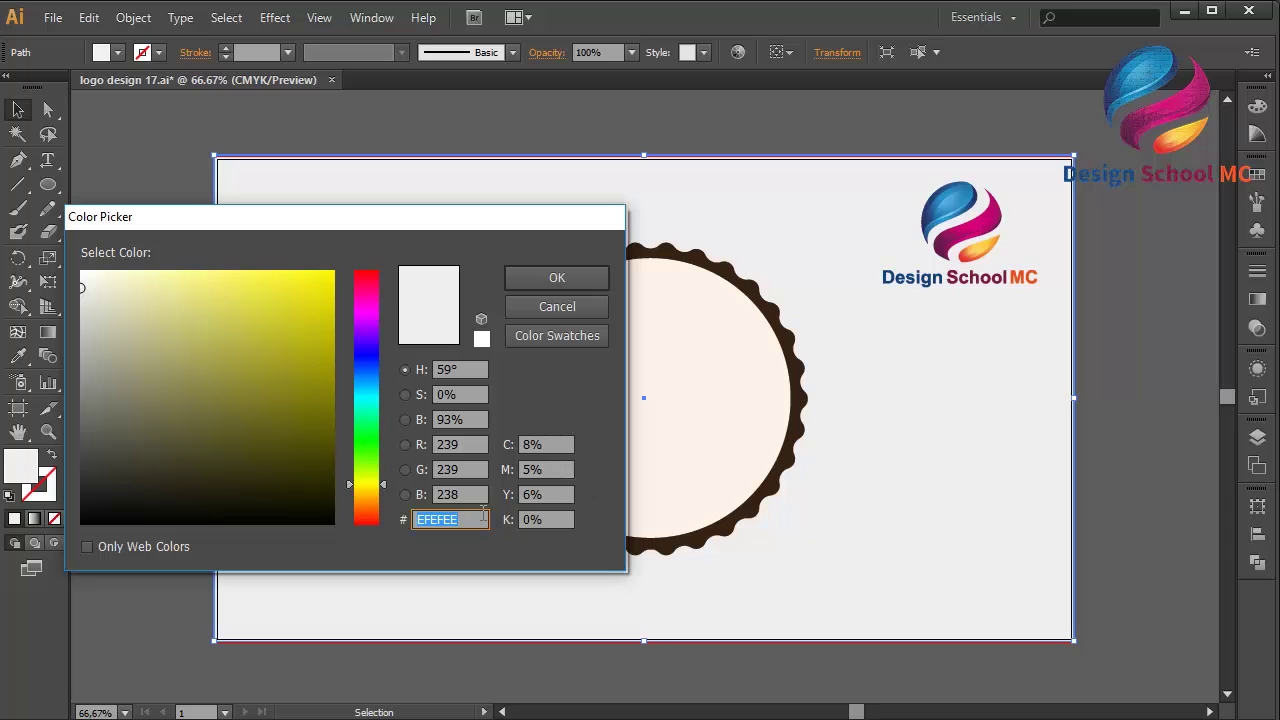
{"action": "right_click", "coordinate": [476, 517]}
{"action": "left_click", "coordinate": [409, 323]}
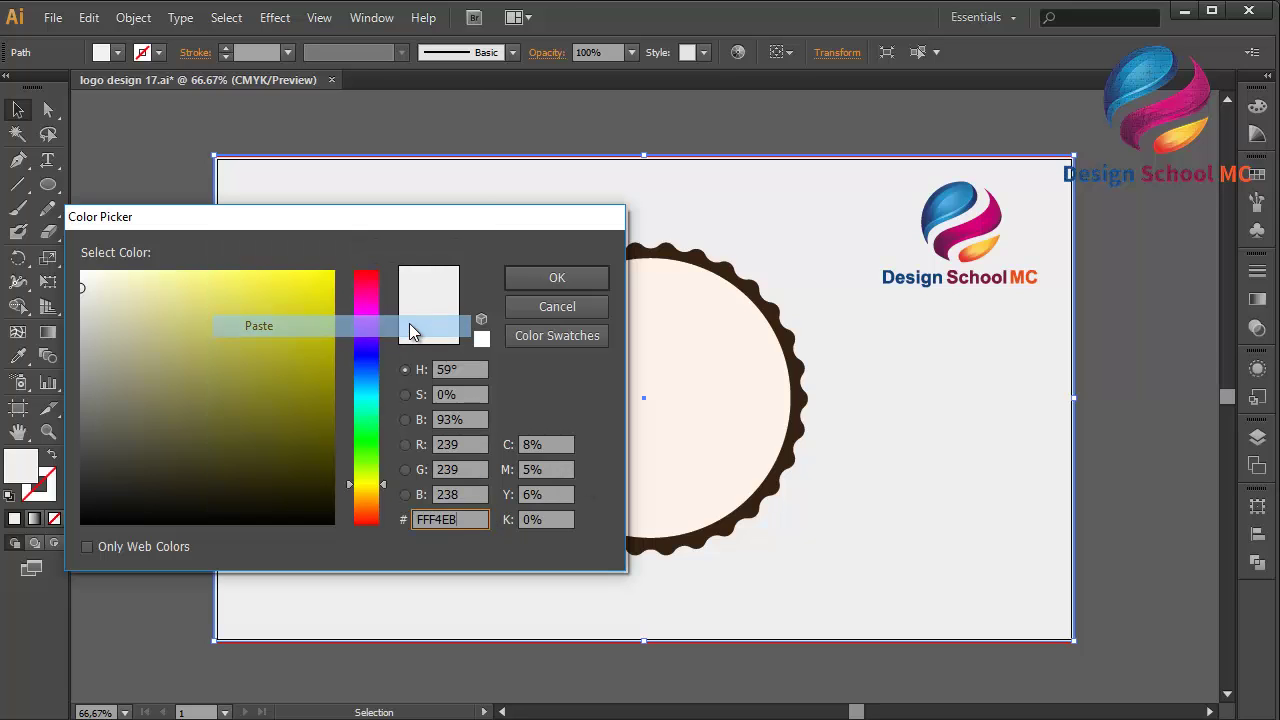
{"action": "left_click", "coordinate": [555, 280]}
{"action": "left_click", "coordinate": [740, 100]}
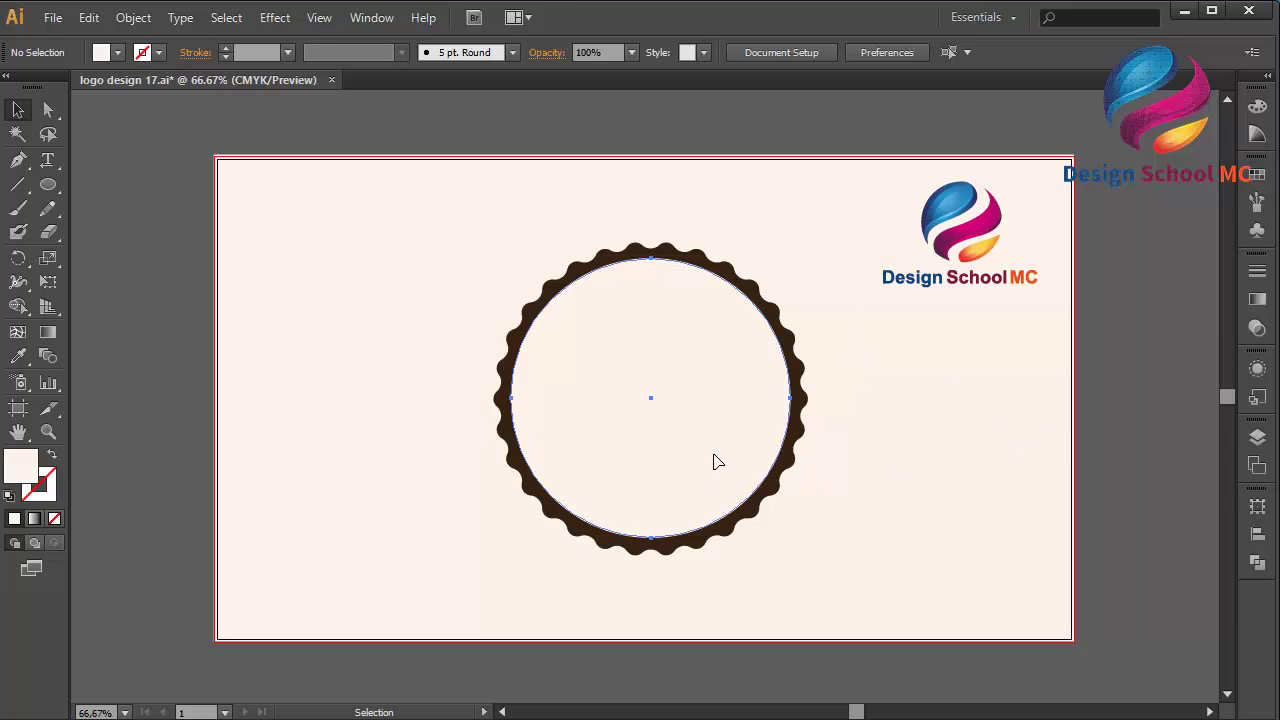
- Nudge the inner cream circle with arrow keys until it sits centred in the ring
{"action": "left_click", "coordinate": [713, 456]}
{"action": "key", "text": "Right"}
{"action": "key", "text": "Right"}
{"action": "key", "text": "Left"}
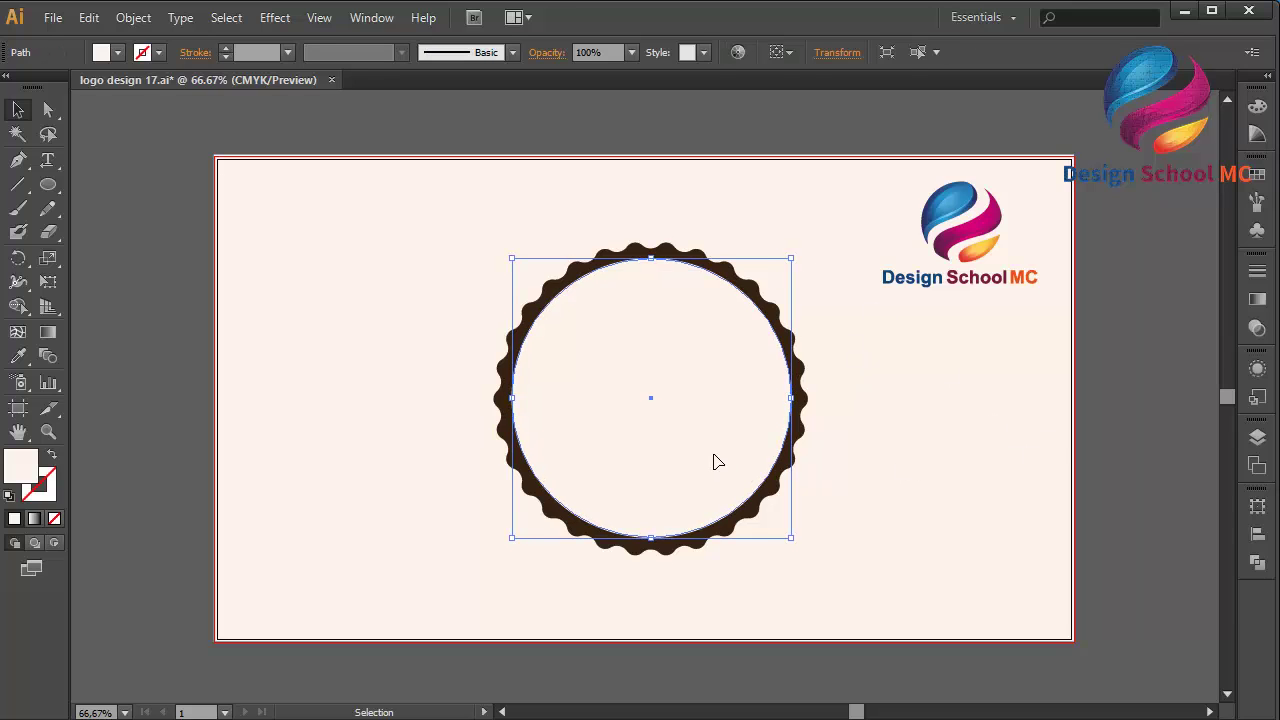
{"action": "key", "text": "Left"}
{"action": "key", "text": "Right"}
{"action": "key", "text": "Left"}
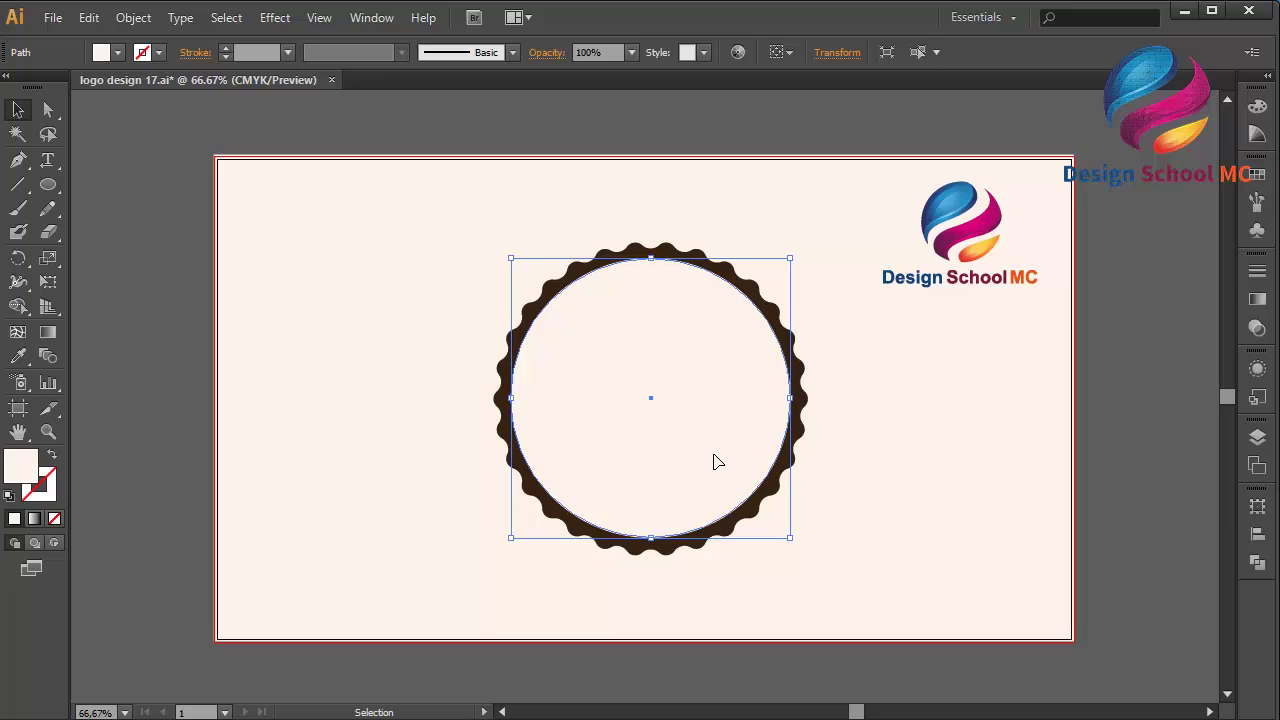
{"action": "key", "text": "Right"}
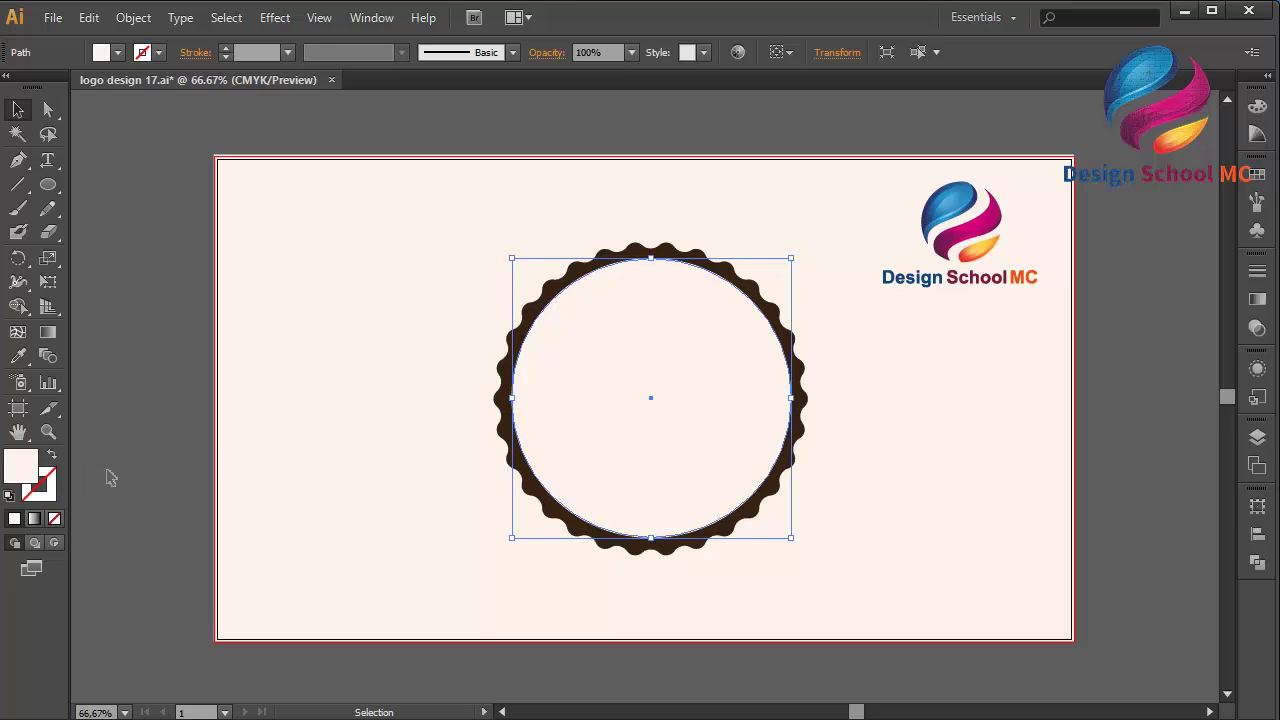
{"action": "left_click", "coordinate": [138, 478]}
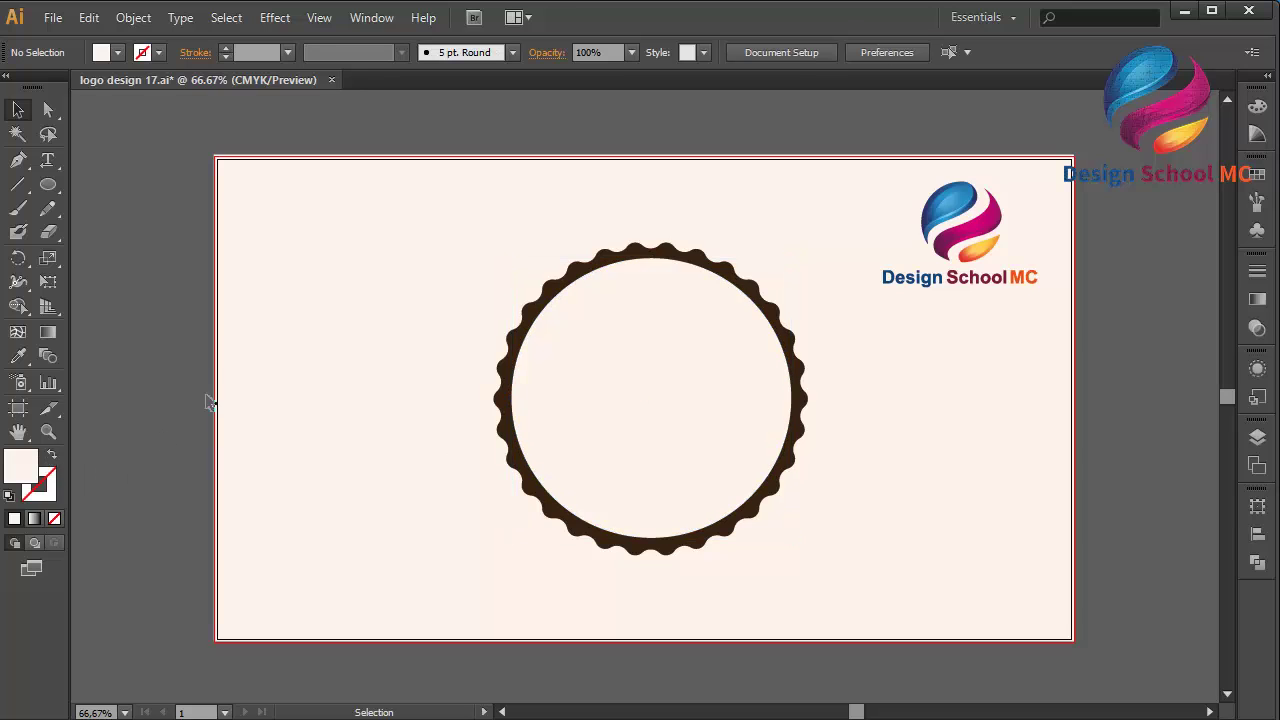
{"action": "left_click", "coordinate": [606, 436]}
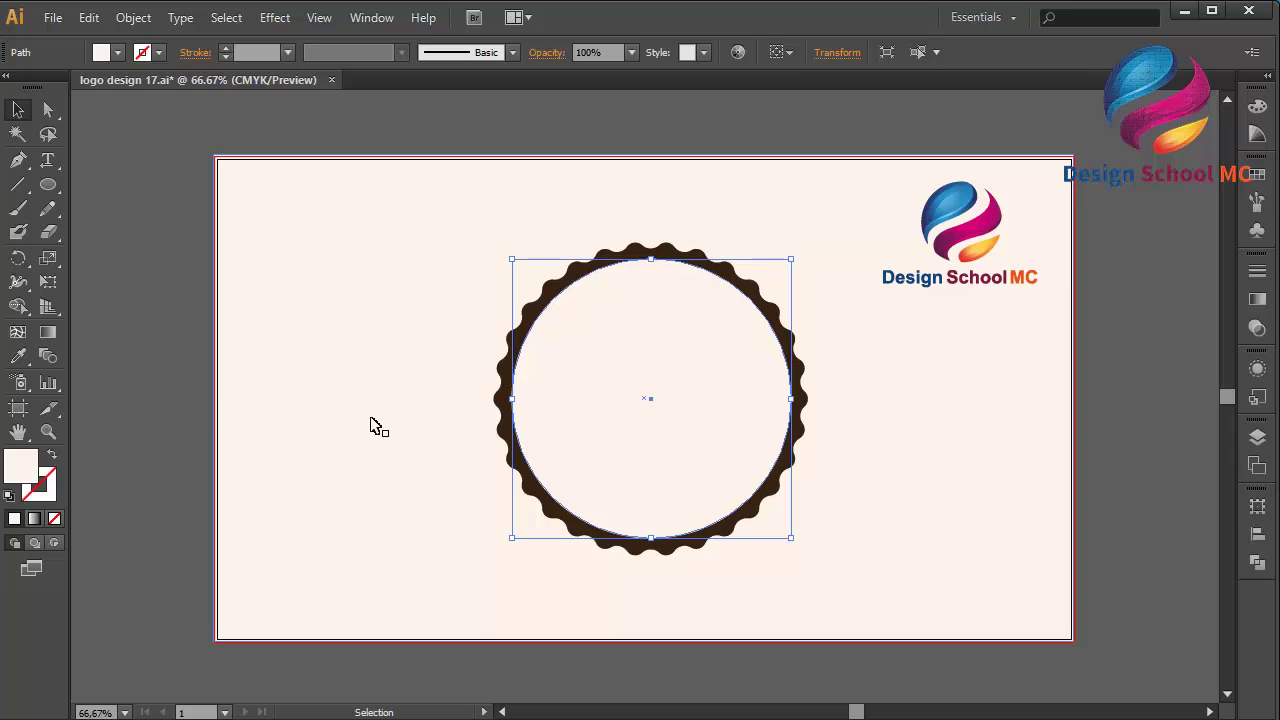
{"action": "left_click", "coordinate": [191, 422]}
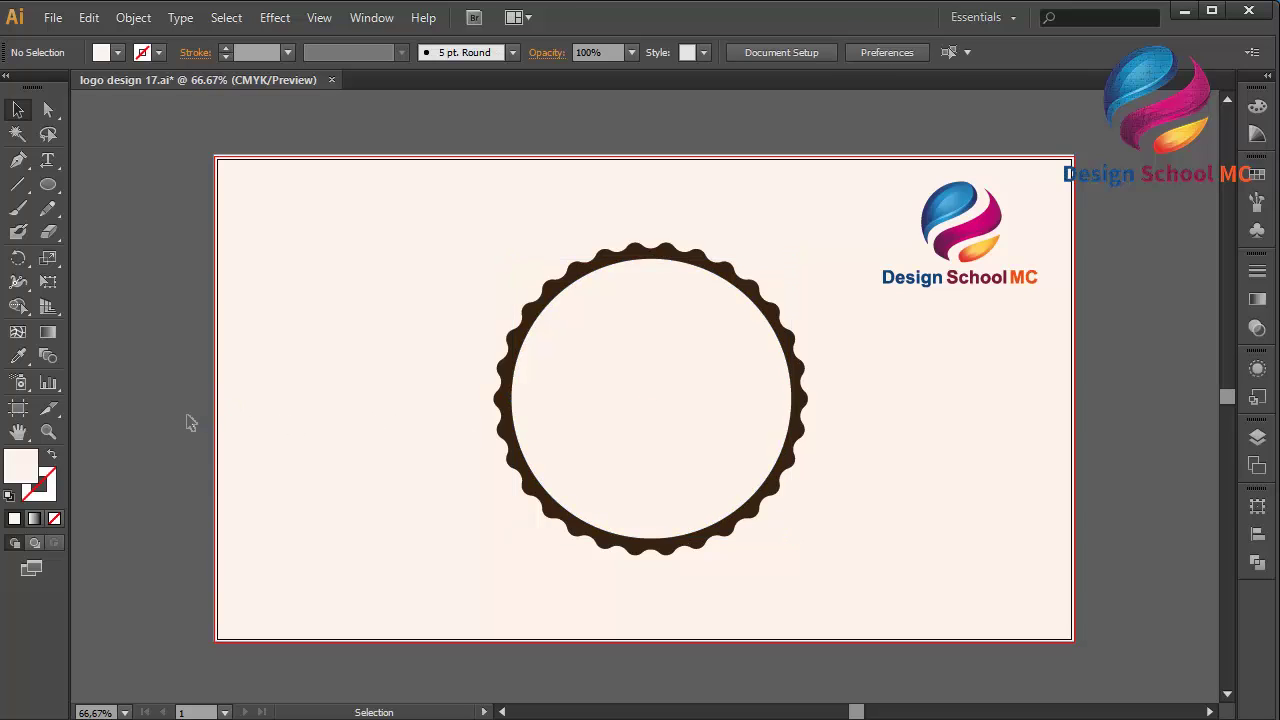
{"action": "left_click", "coordinate": [18, 160]}
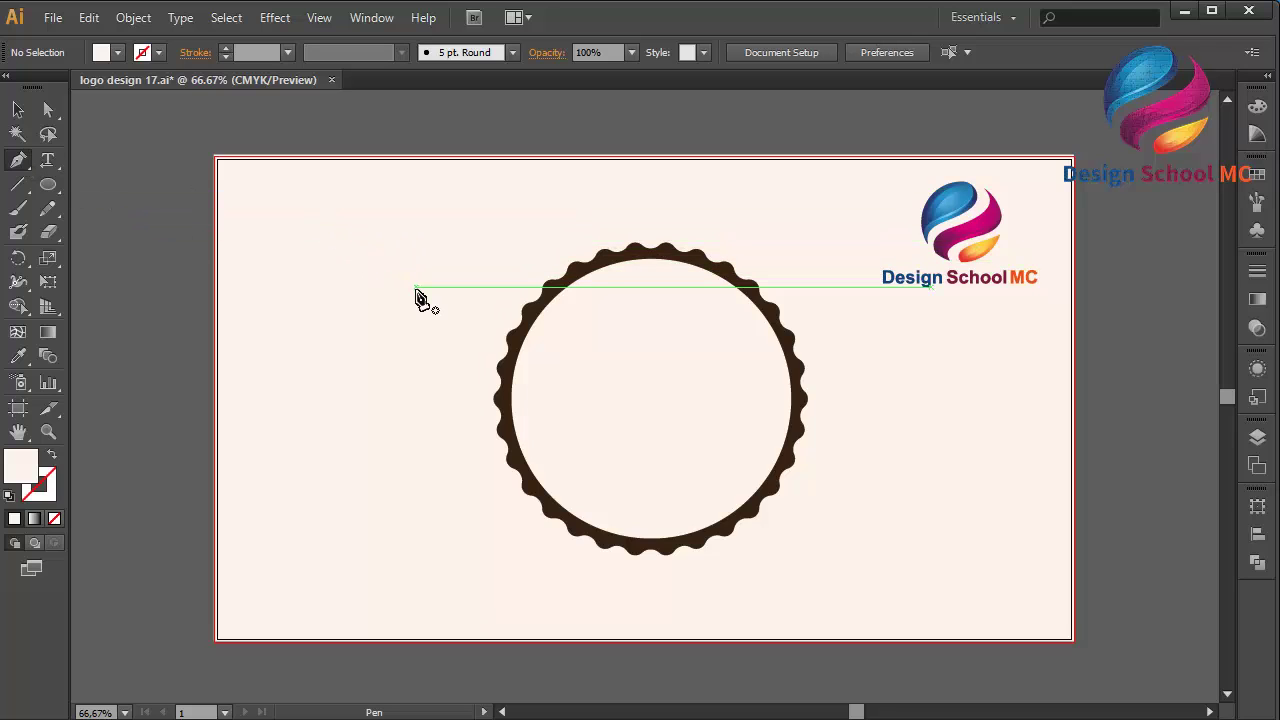
- Zoom to 100% and draw a closed, curved triangular path inside the cream centre
{"action": "key", "text": "ctrl+plus"}
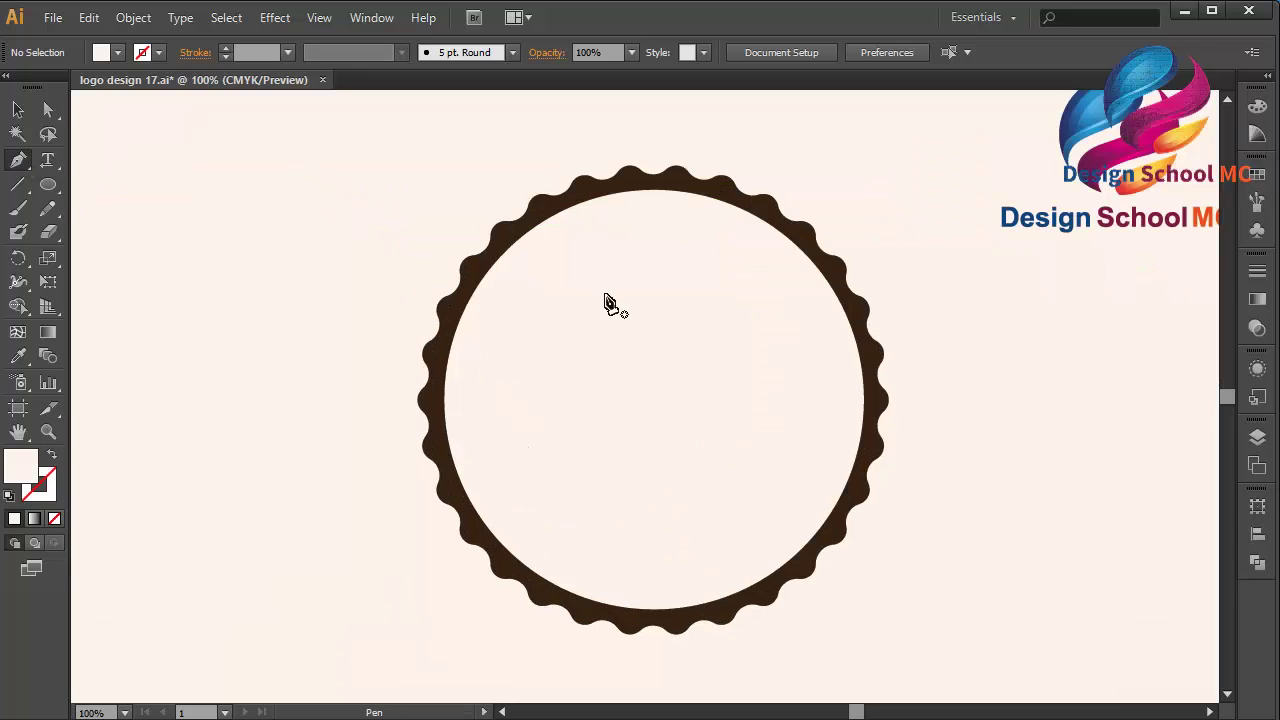
{"action": "left_click", "coordinate": [622, 260]}
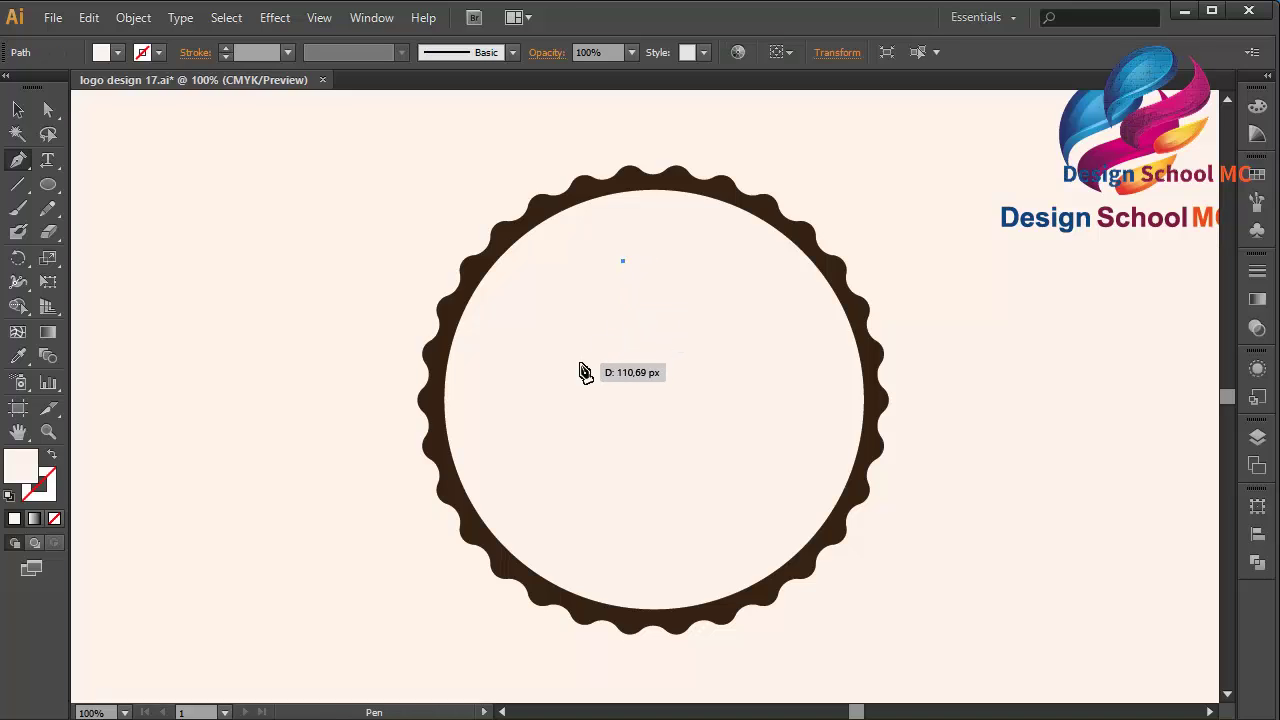
{"action": "left_click_drag", "start_coordinate": [580, 355], "coordinate": [538, 403]}
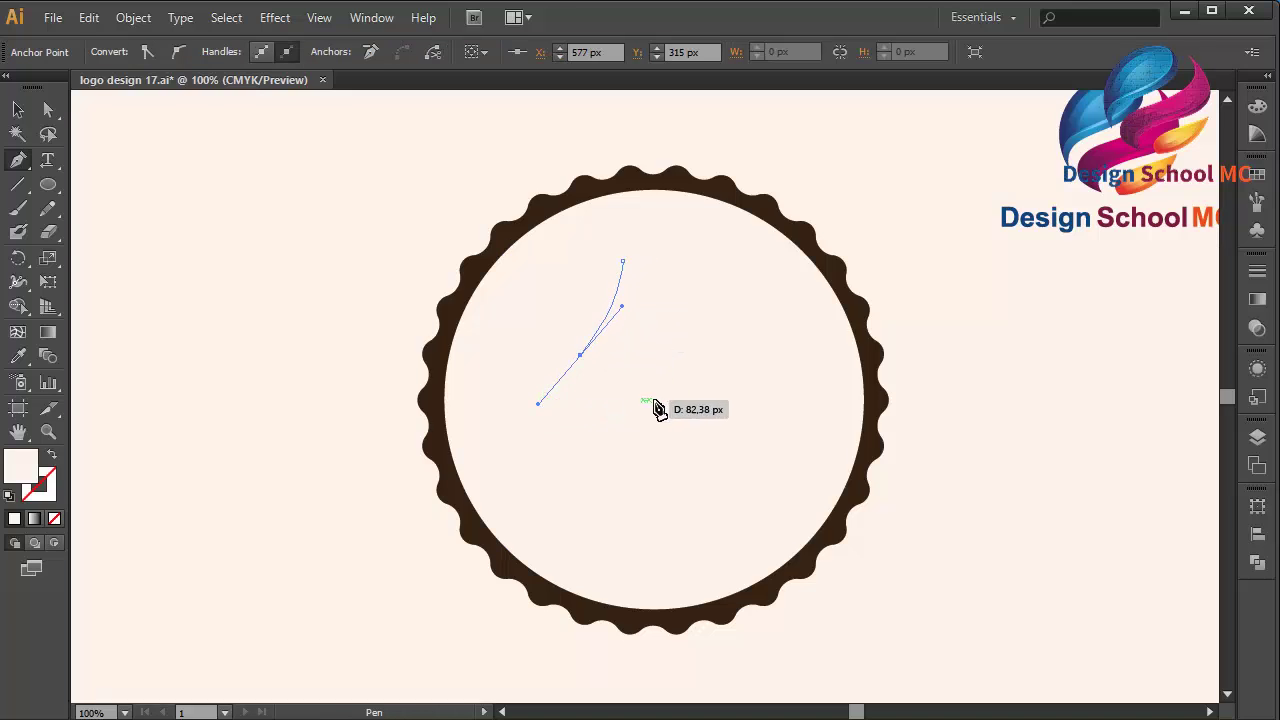
{"action": "mouse_move", "coordinate": [660, 400]}
{"action": "left_mouse_down"}
{"action": "mouse_move", "coordinate": [748, 398]}
{"action": "mouse_move", "coordinate": [694, 307]}
{"action": "left_mouse_up"}
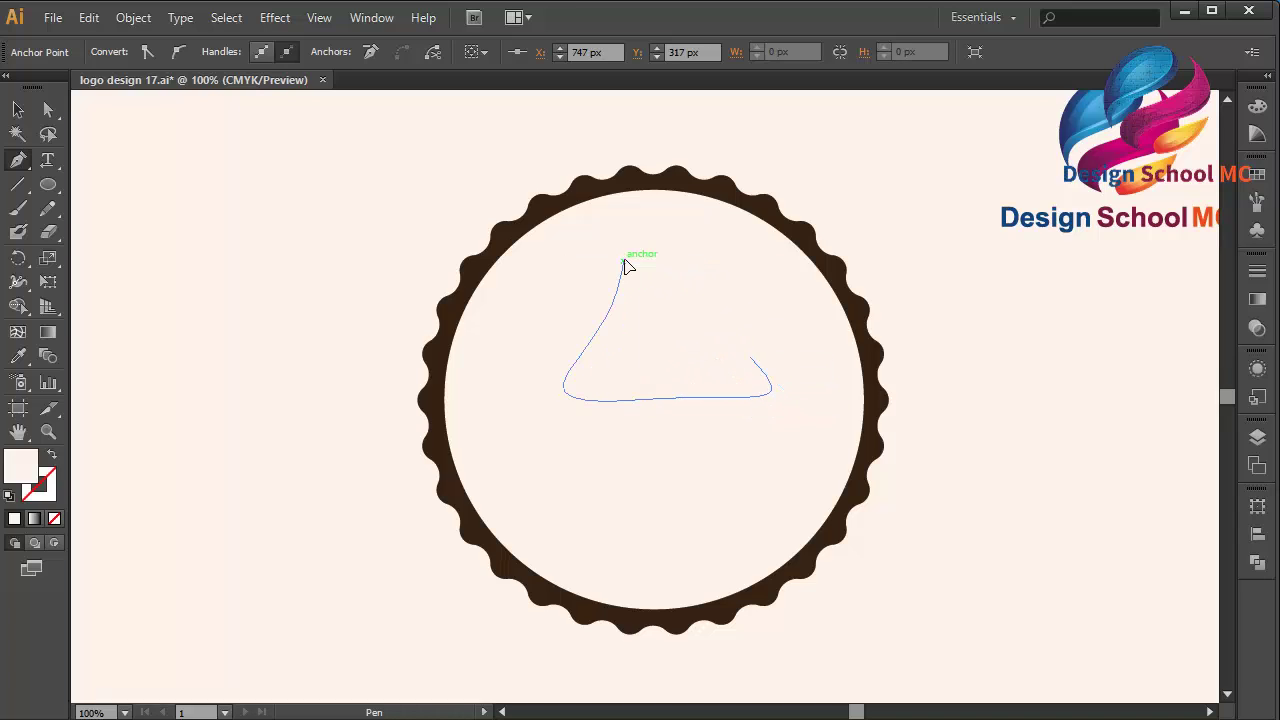
{"action": "left_click_drag", "start_coordinate": [623, 262], "coordinate": [548, 255]}
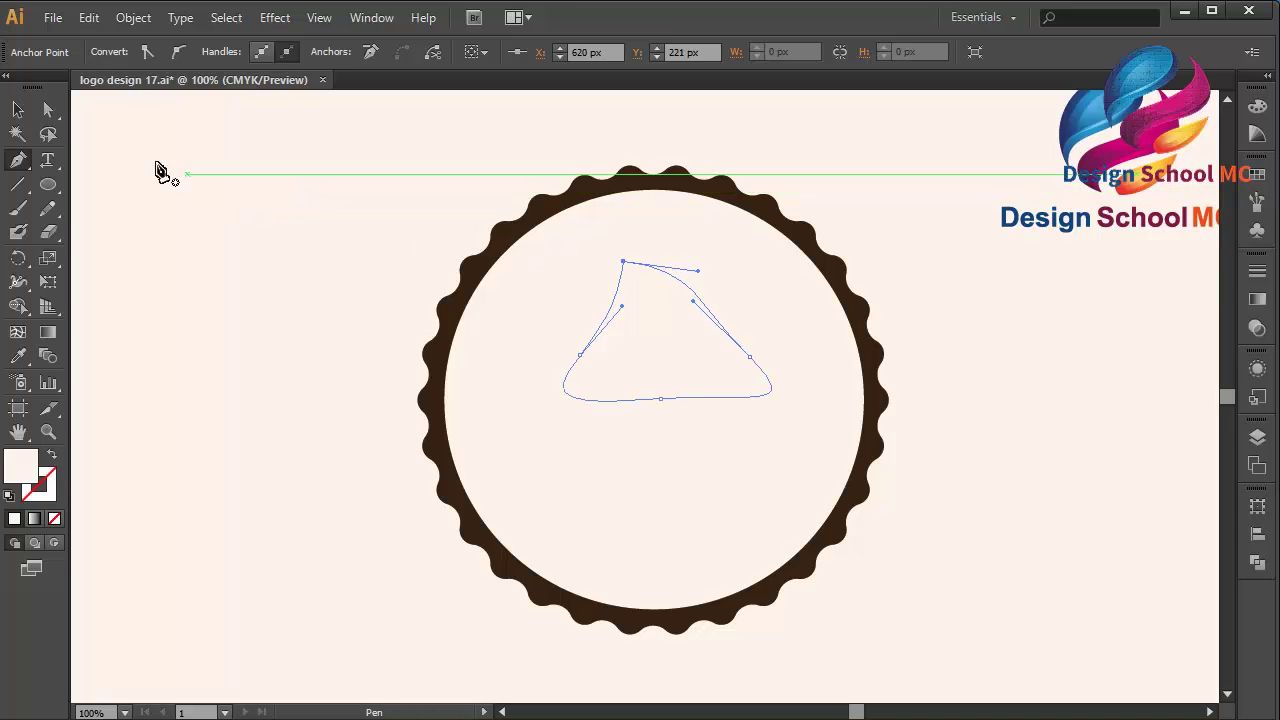
- Move the triangle's top anchor up and to the right to 640, 209 px
{"action": "left_click_drag", "start_coordinate": [44, 114], "coordinate": [96, 113]}
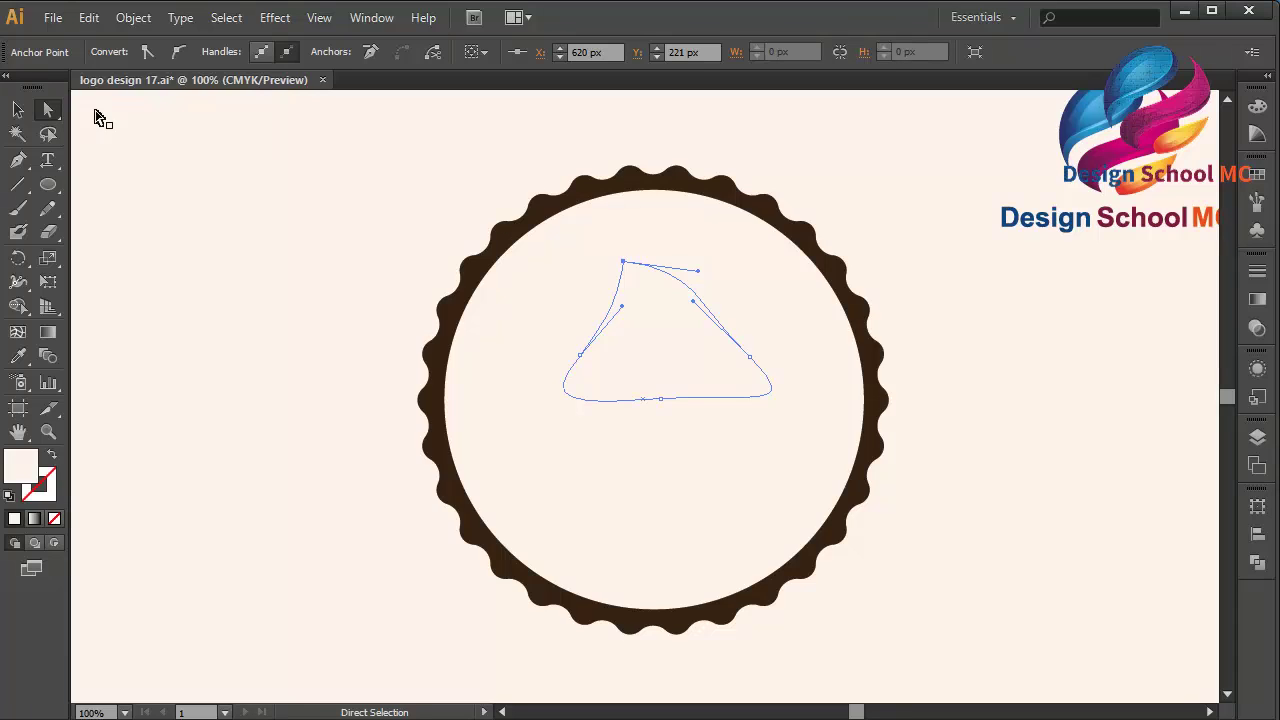
{"action": "left_click_drag", "start_coordinate": [623, 262], "coordinate": [624, 270]}
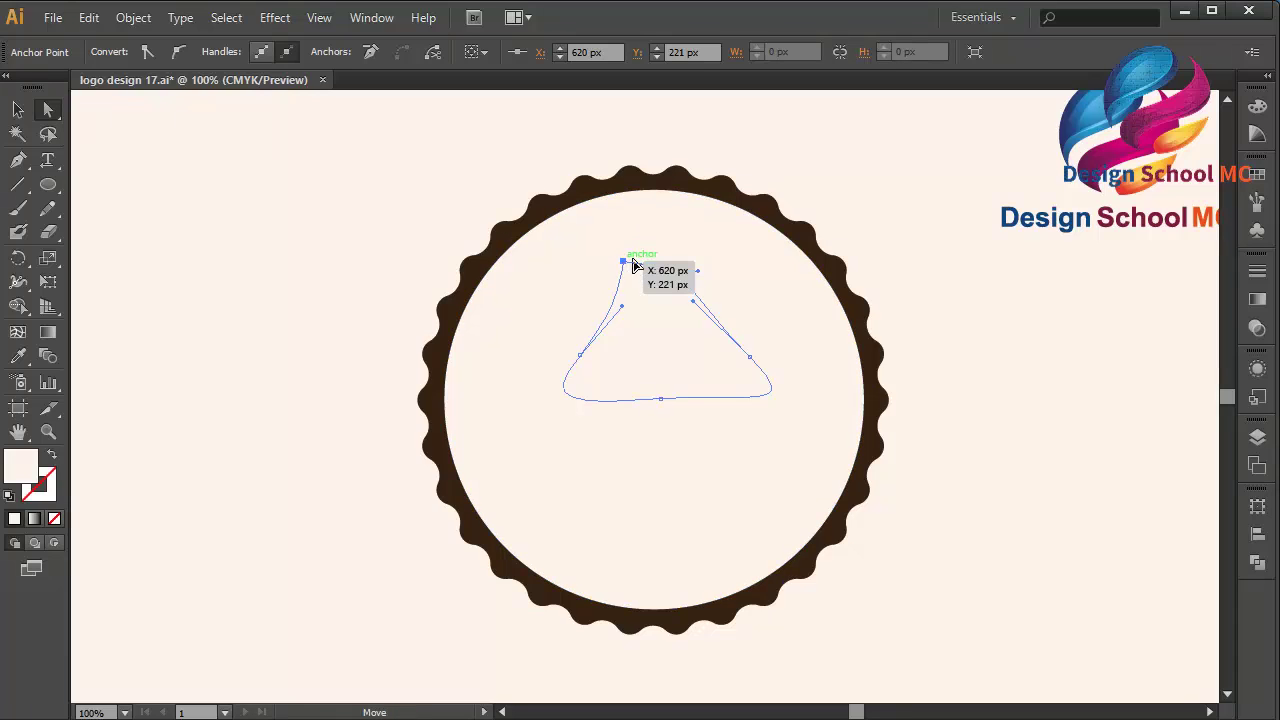
{"action": "mouse_move", "coordinate": [633, 266]}
{"action": "left_mouse_down"}
{"action": "mouse_move", "coordinate": [652, 253]}
{"action": "mouse_move", "coordinate": [719, 259]}
{"action": "mouse_move", "coordinate": [707, 276]}
{"action": "left_mouse_up"}
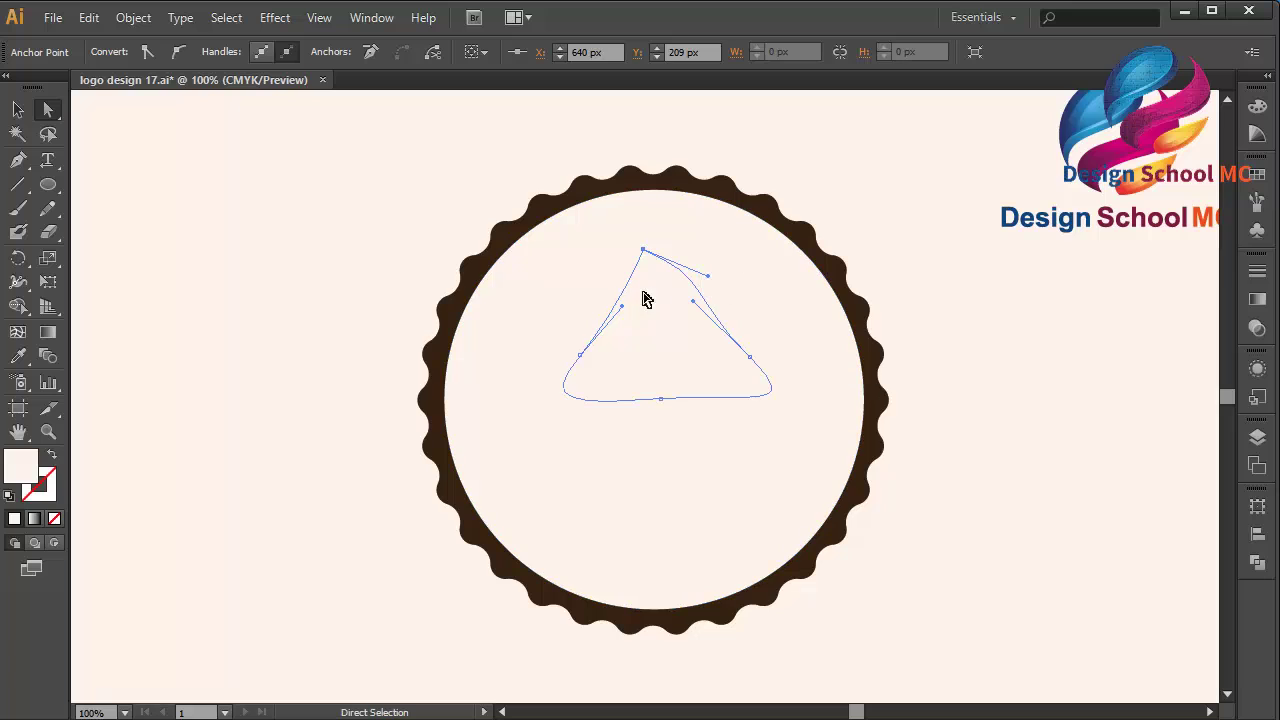
- Copy the scalloped ring's brown hex code 372212 from its fill colour picker
{"action": "double_click", "coordinate": [24, 466]}
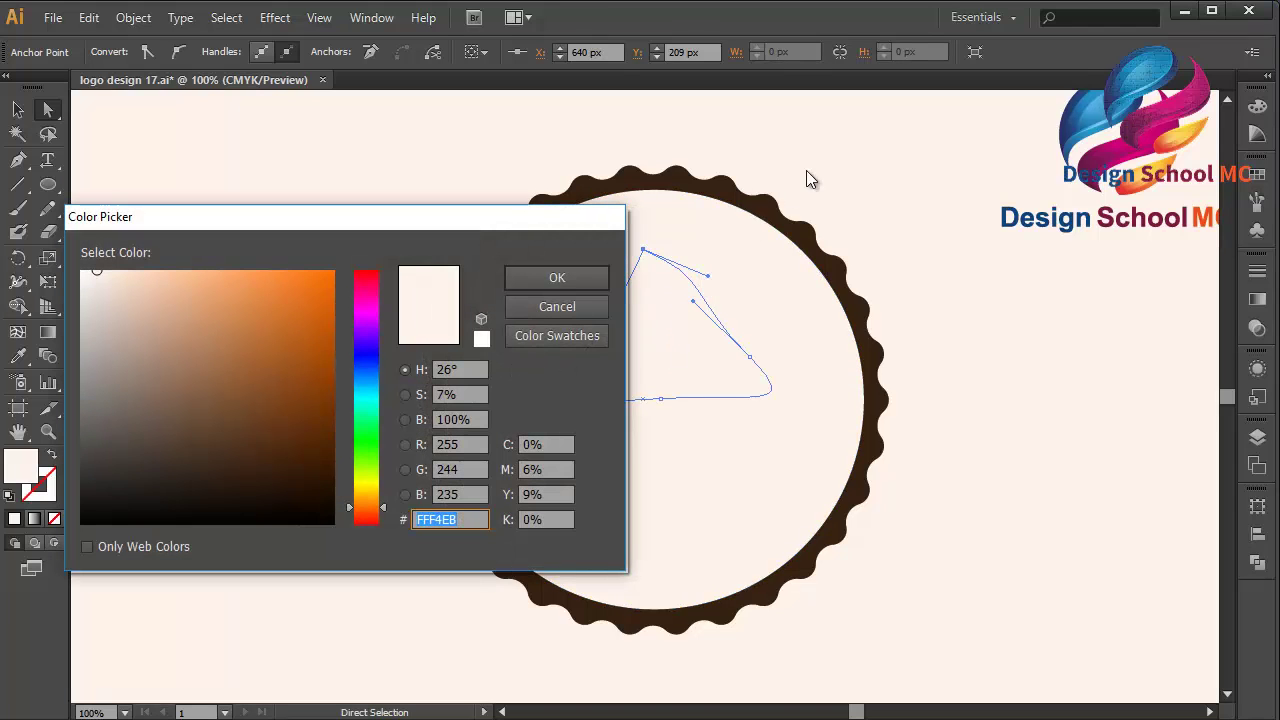
{"action": "right_click", "coordinate": [484, 521]}
{"action": "left_click", "coordinate": [565, 306]}
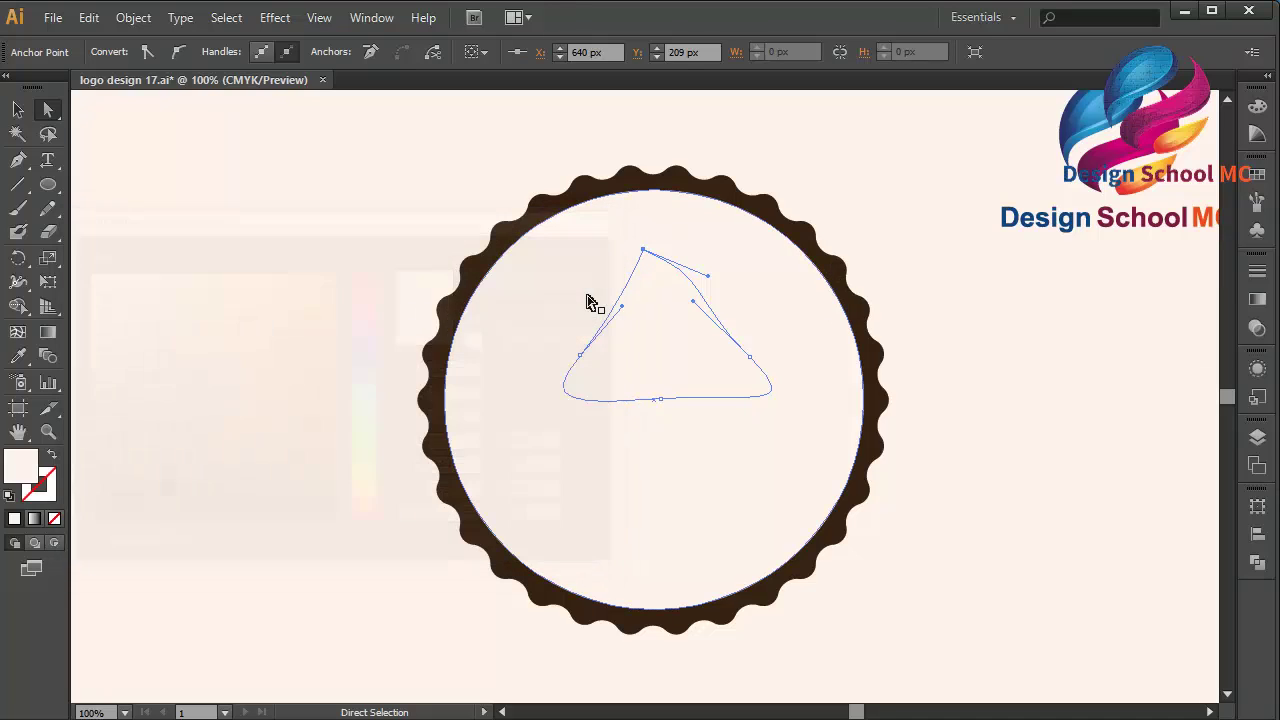
{"action": "left_click", "coordinate": [18, 109]}
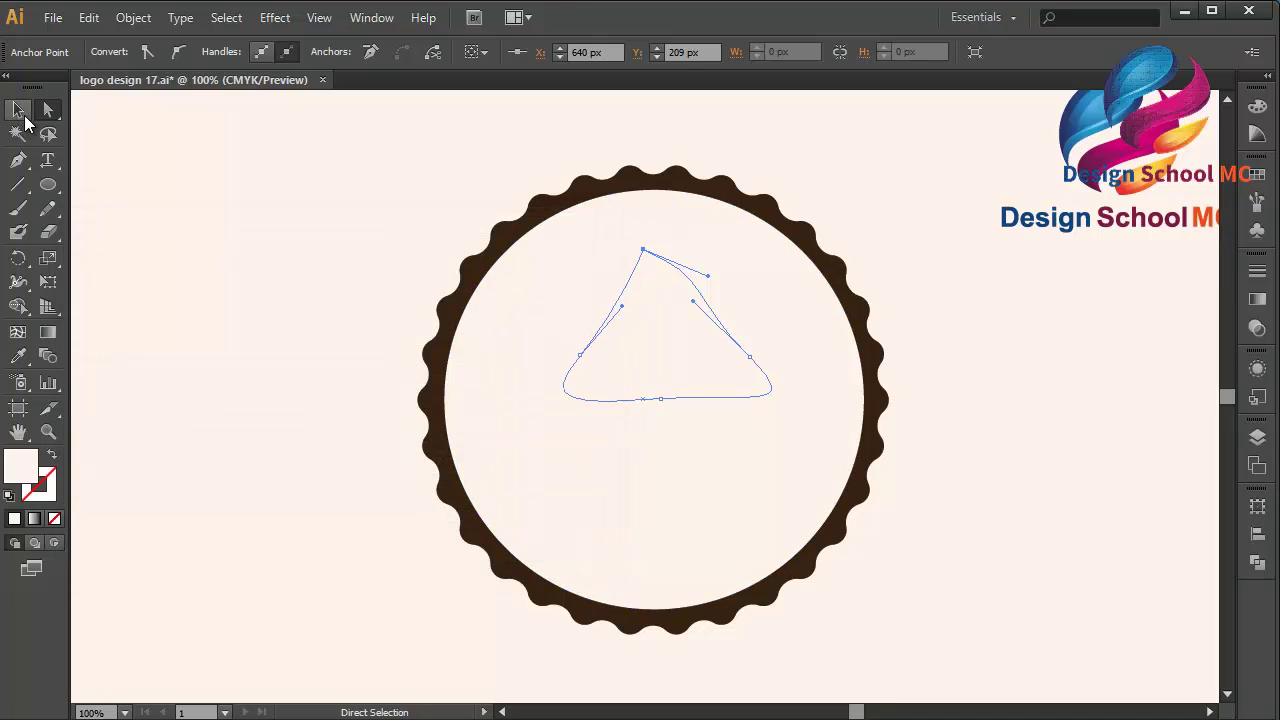
{"action": "left_click", "coordinate": [544, 222]}
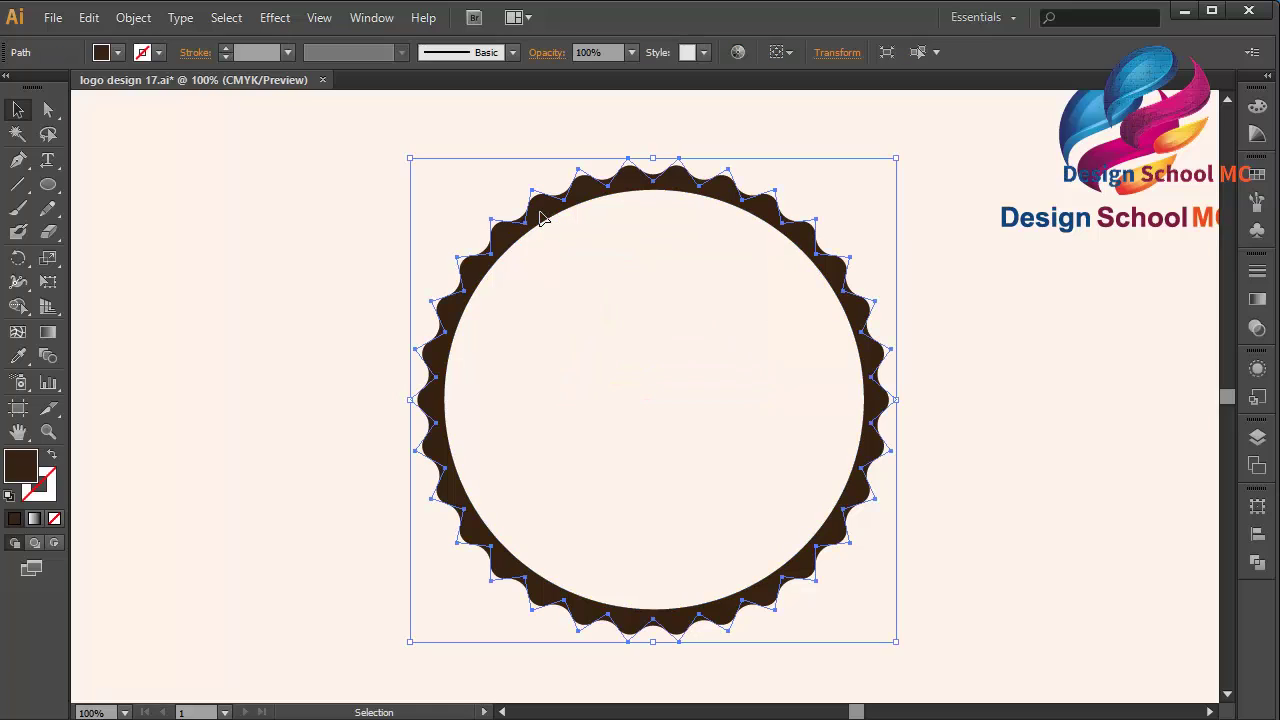
{"action": "double_click", "coordinate": [36, 474]}
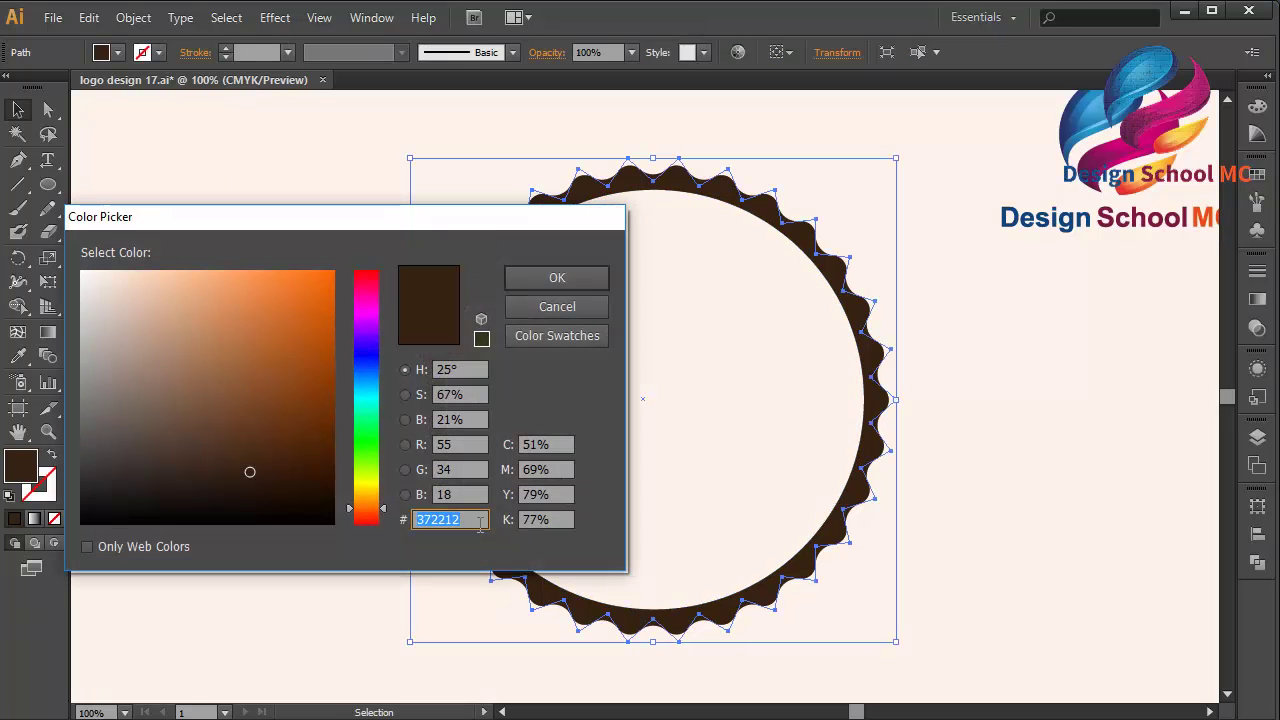
{"action": "right_click", "coordinate": [480, 524]}
{"action": "left_click", "coordinate": [403, 315]}
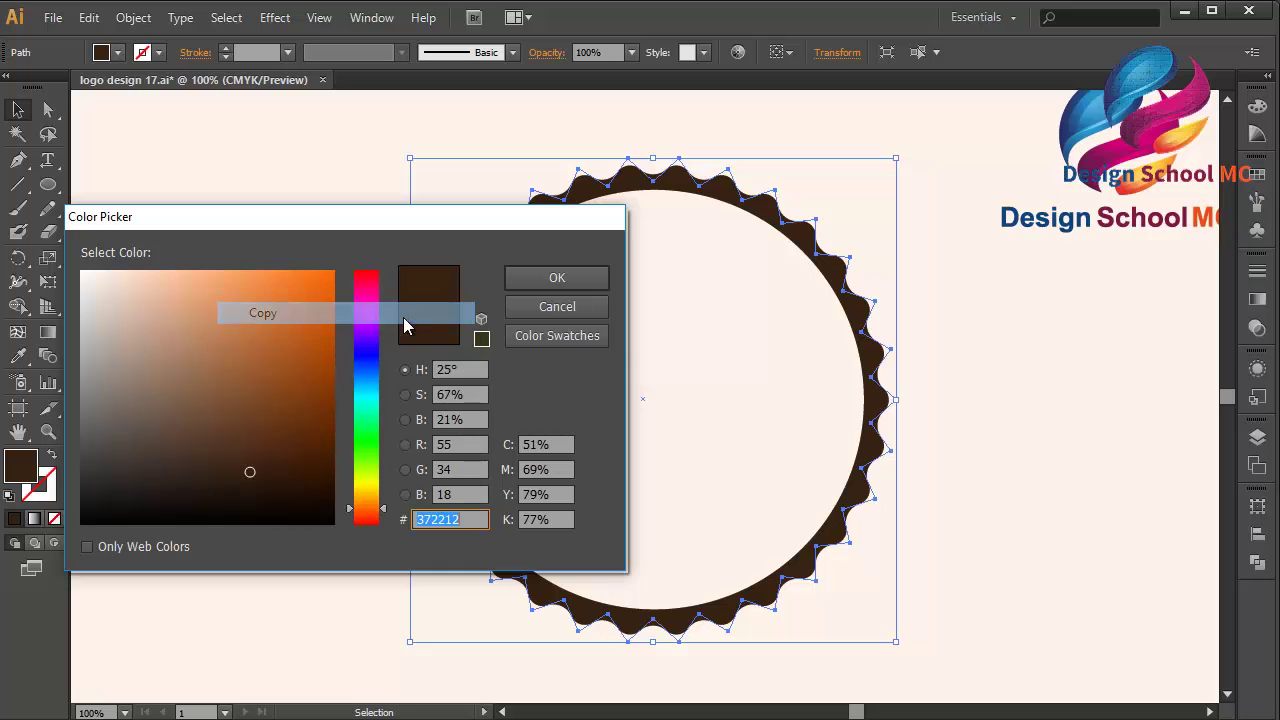
{"action": "left_click", "coordinate": [517, 309]}
- Fill the rounded triangle with the pasted dark brown 372212
{"action": "left_click", "coordinate": [676, 392]}
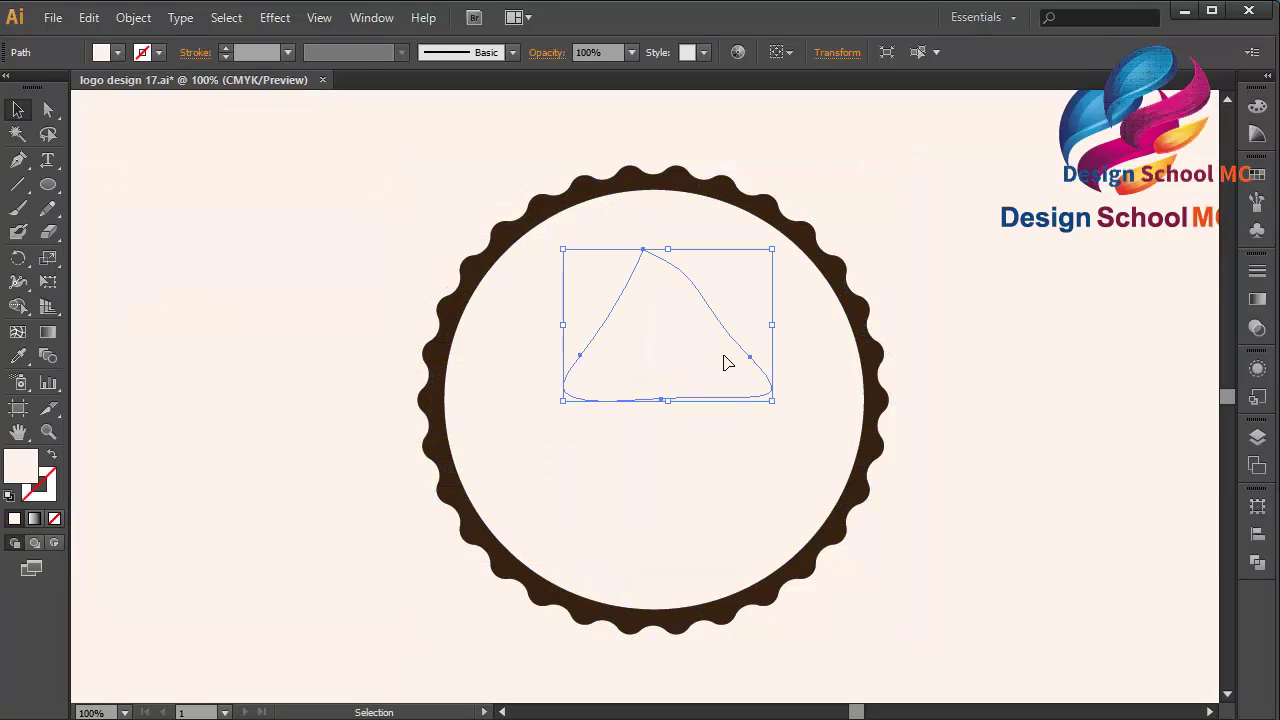
{"action": "double_click", "coordinate": [22, 466]}
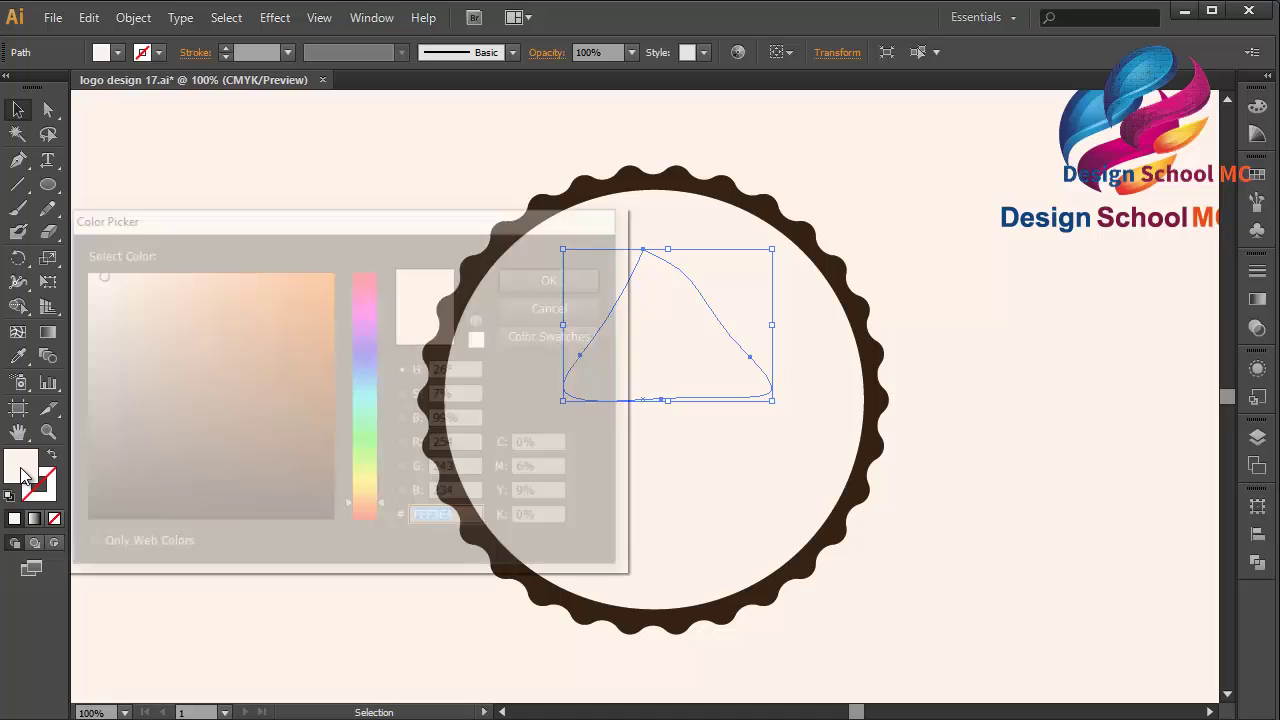
{"action": "right_click", "coordinate": [466, 522]}
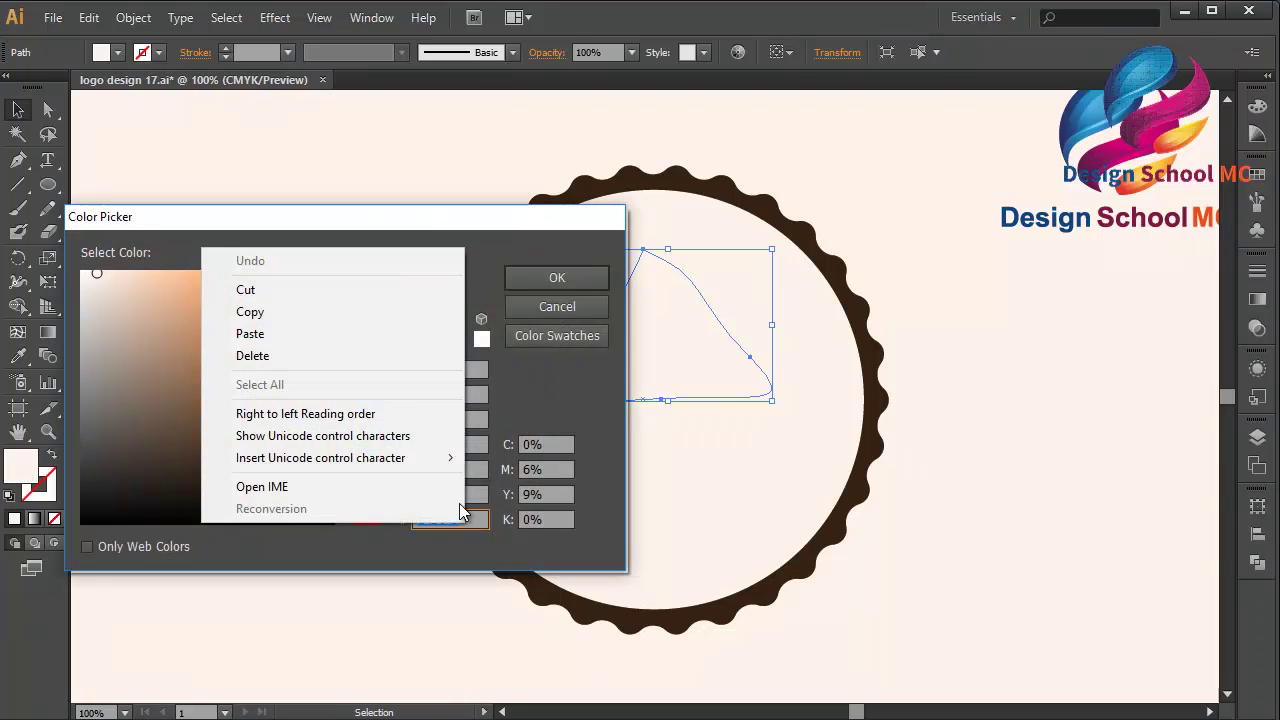
{"action": "left_click", "coordinate": [363, 332]}
{"action": "left_click", "coordinate": [569, 280]}
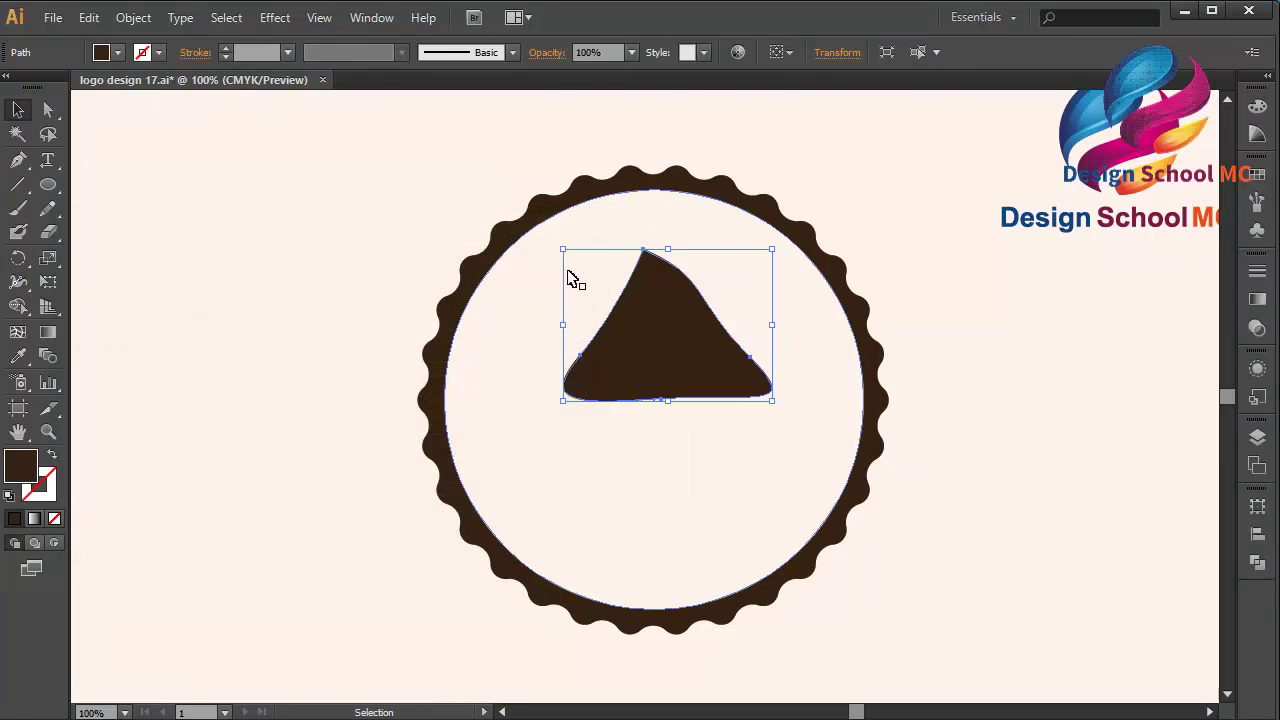
{"action": "left_click", "coordinate": [178, 322]}
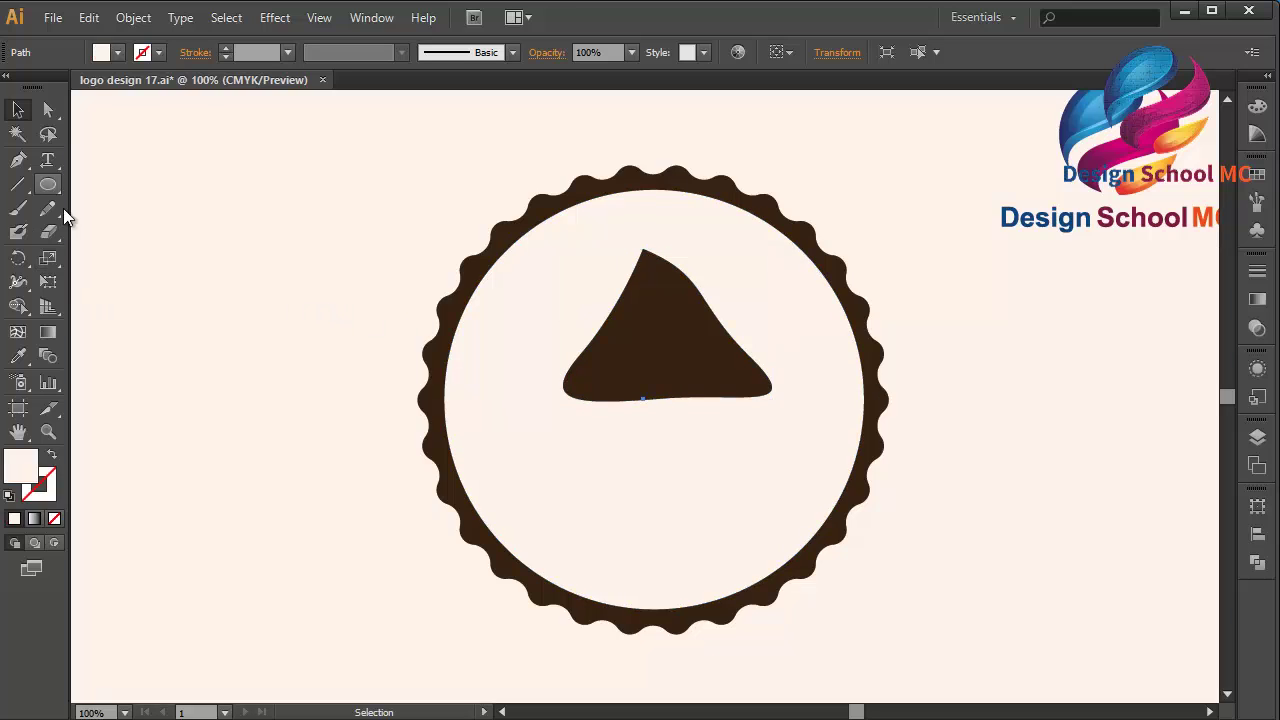
- Draw a closed curved stripe path from the triangle's tip across its body
{"action": "left_click", "coordinate": [17, 162]}
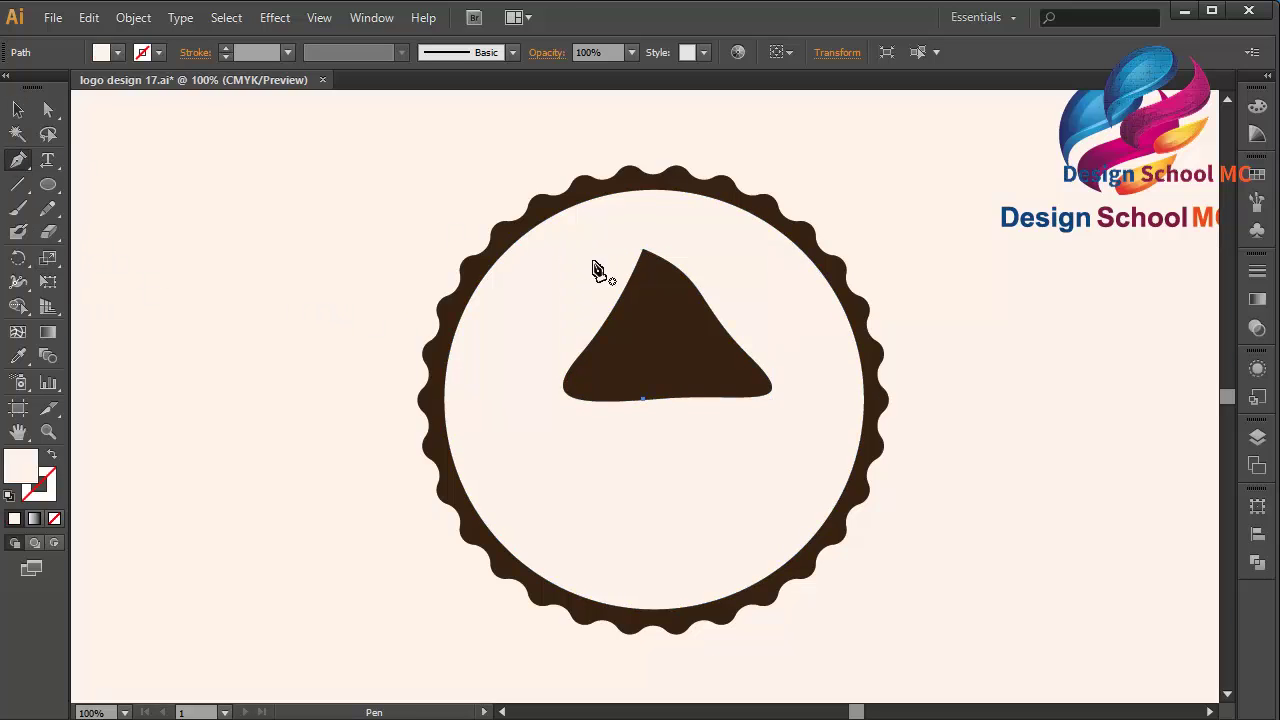
{"action": "left_click_drag", "start_coordinate": [645, 258], "coordinate": [670, 305]}
{"action": "left_click_drag", "start_coordinate": [670, 305], "coordinate": [654, 326]}
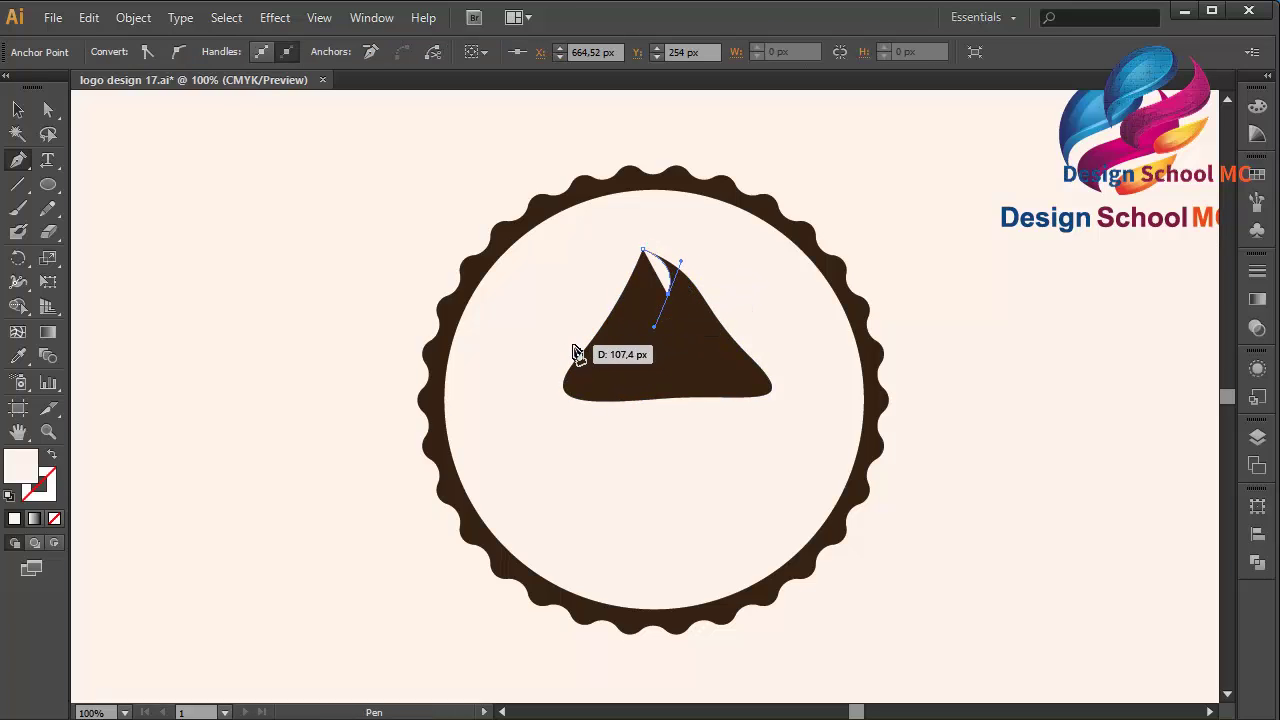
{"action": "mouse_move", "coordinate": [573, 346]}
{"action": "left_mouse_down"}
{"action": "mouse_move", "coordinate": [562, 382]}
{"action": "mouse_move", "coordinate": [615, 347]}
{"action": "mouse_move", "coordinate": [659, 340]}
{"action": "left_mouse_up"}
{"action": "left_click_drag", "start_coordinate": [654, 333], "coordinate": [725, 327]}
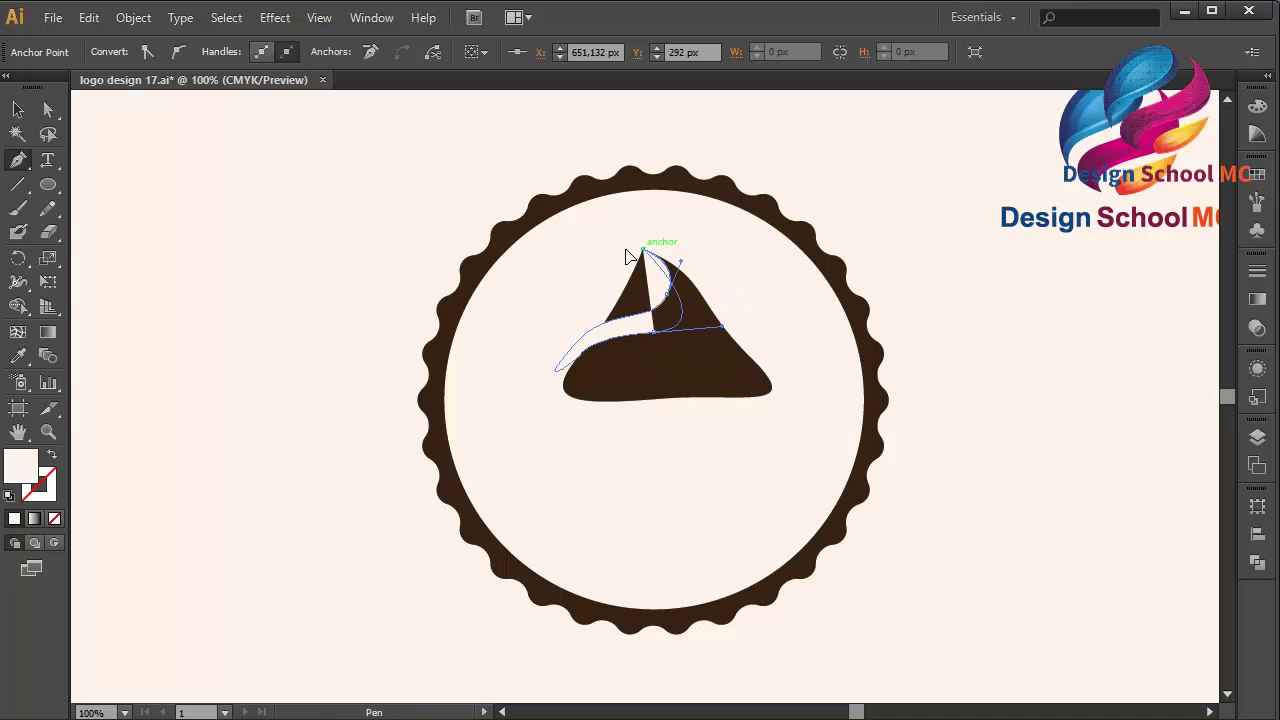
{"action": "left_click_drag", "start_coordinate": [643, 250], "coordinate": [562, 229]}
{"action": "left_click_drag", "start_coordinate": [572, 345], "coordinate": [590, 322]}
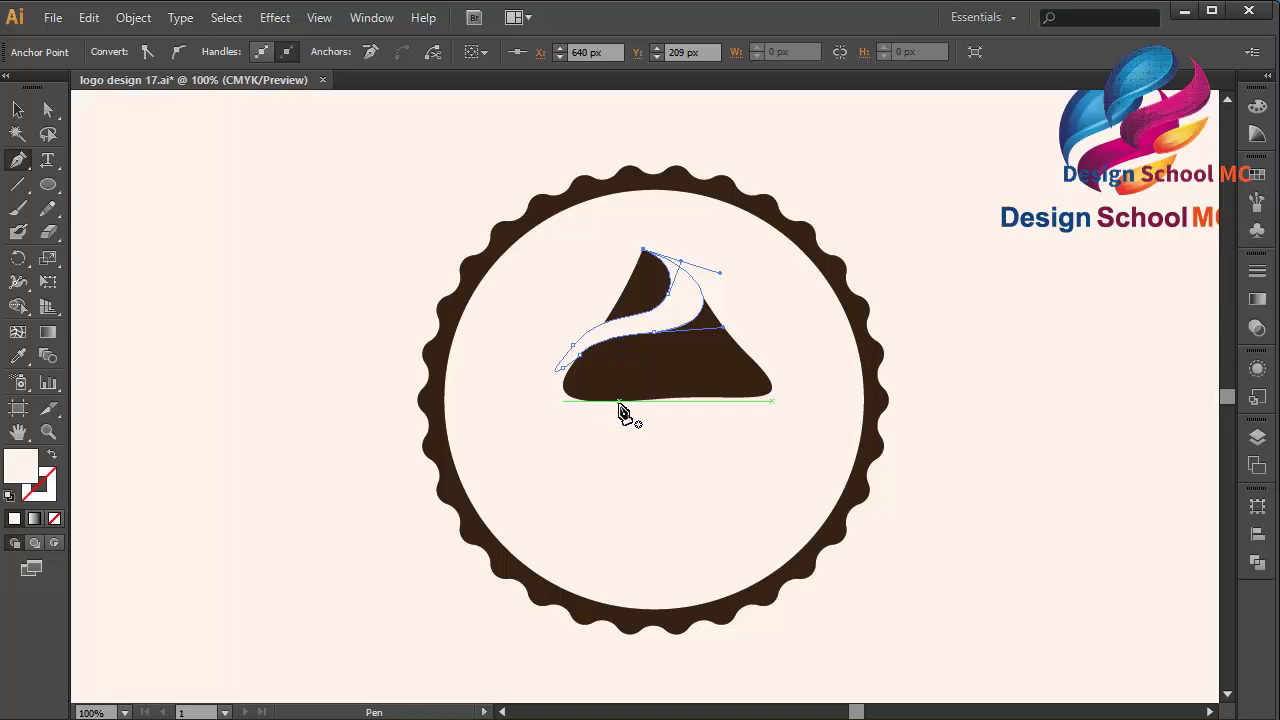
{"action": "key", "text": "ctrl+shift+a"}
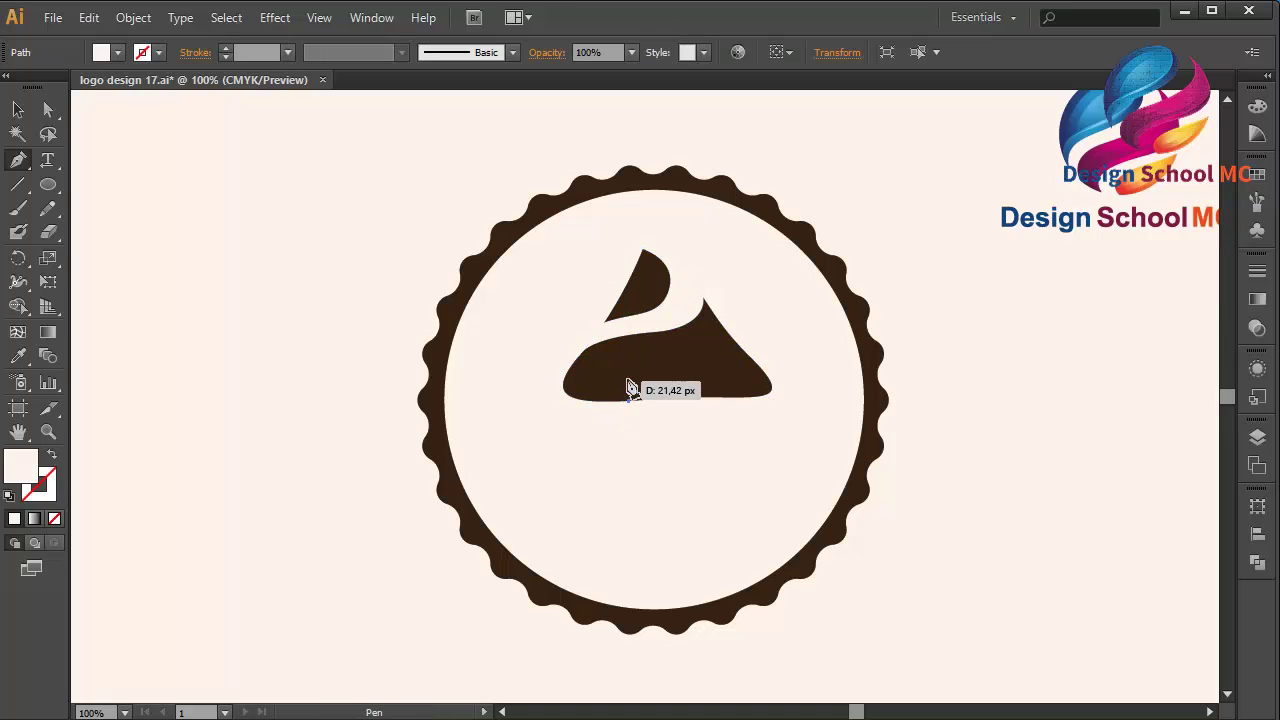
- Start a second curved stripe path near the triangle's base
{"action": "mouse_move", "coordinate": [664, 366]}
{"action": "left_mouse_down"}
{"action": "mouse_move", "coordinate": [757, 345]}
{"action": "mouse_move", "coordinate": [724, 290]}
{"action": "left_mouse_up"}
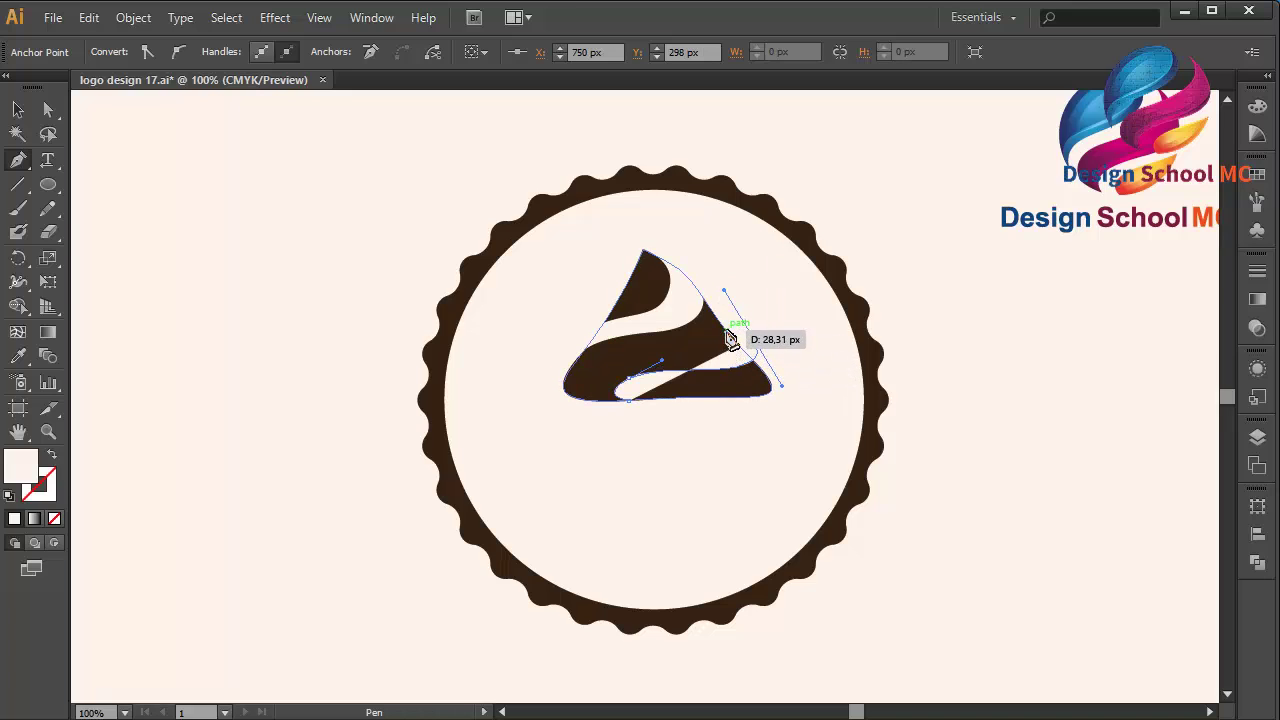
{"action": "mouse_move", "coordinate": [735, 352]}
{"action": "left_mouse_down"}
{"action": "mouse_move", "coordinate": [685, 368]}
{"action": "mouse_move", "coordinate": [604, 362]}
{"action": "mouse_move", "coordinate": [640, 418]}
{"action": "left_mouse_up"}
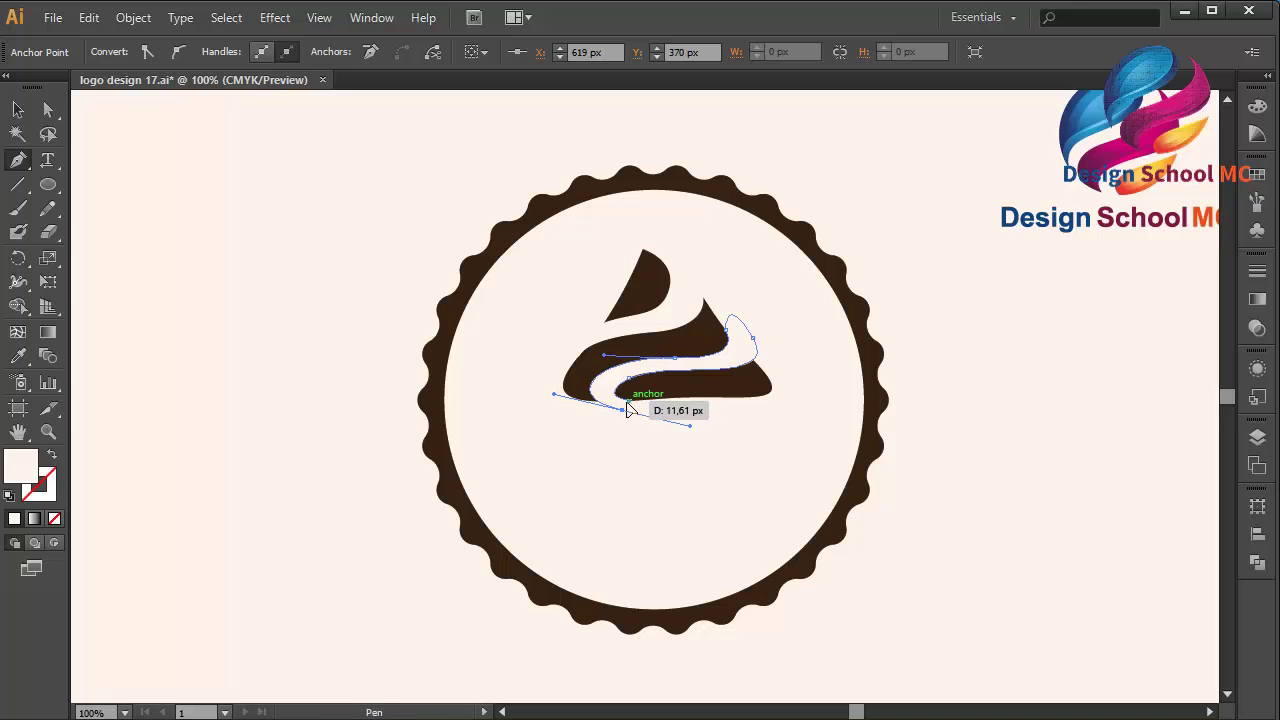
{"action": "left_click_drag", "start_coordinate": [640, 418], "coordinate": [690, 425]}
- Subtract the stripe from the brown swirl with Pathfinder Minus Front
{"action": "left_click", "coordinate": [712, 292], "text": "ctrl"}
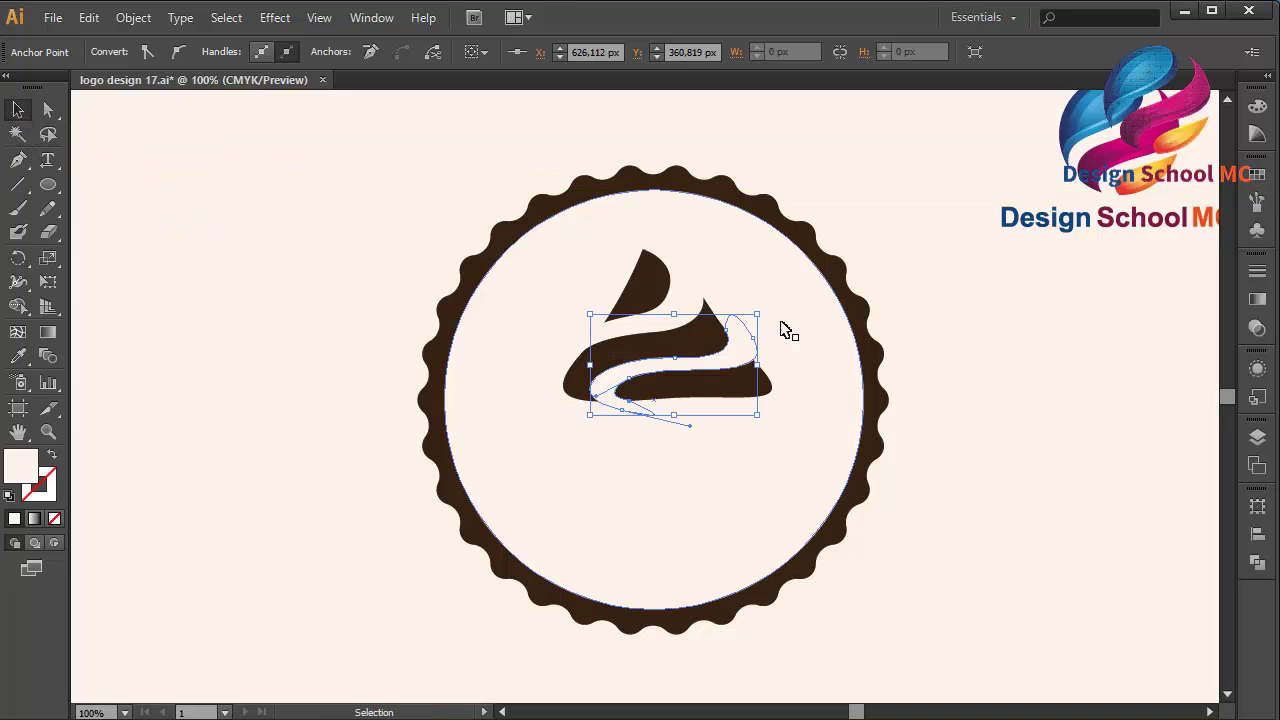
{"action": "left_click", "coordinate": [653, 282], "text": "shift"}
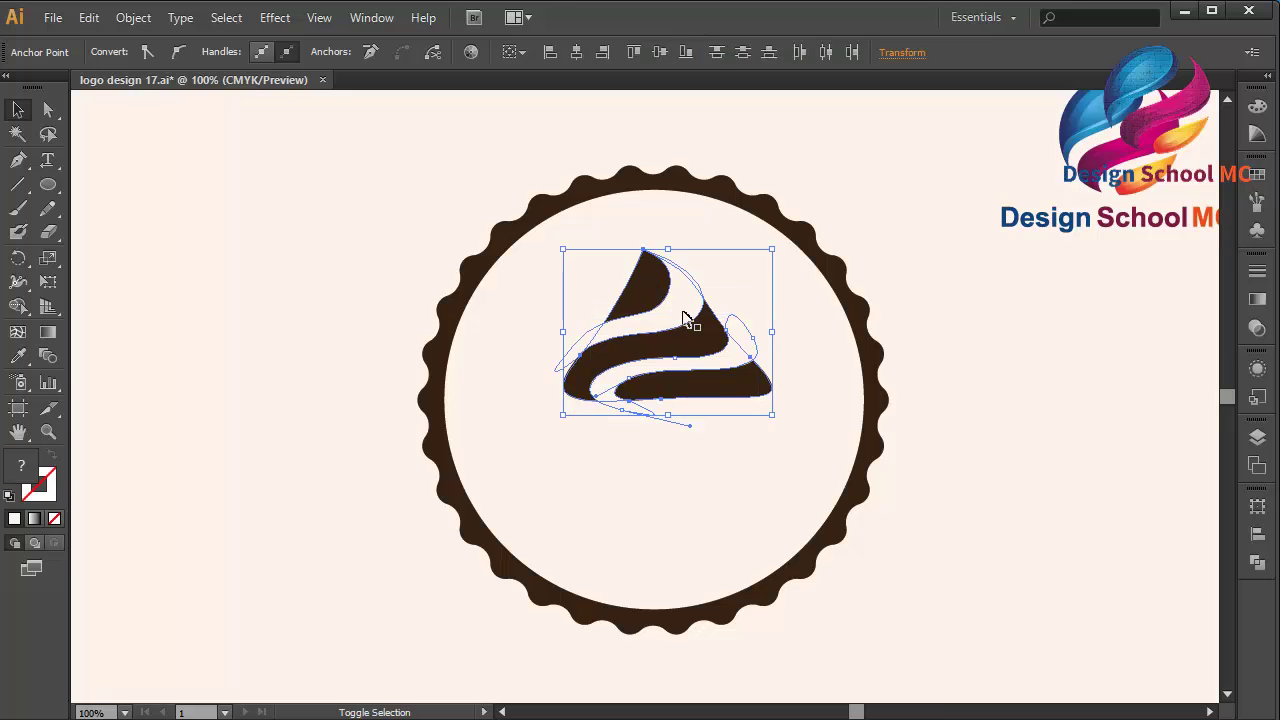
{"action": "left_click", "coordinate": [1257, 565]}
{"action": "left_click", "coordinate": [1058, 537]}
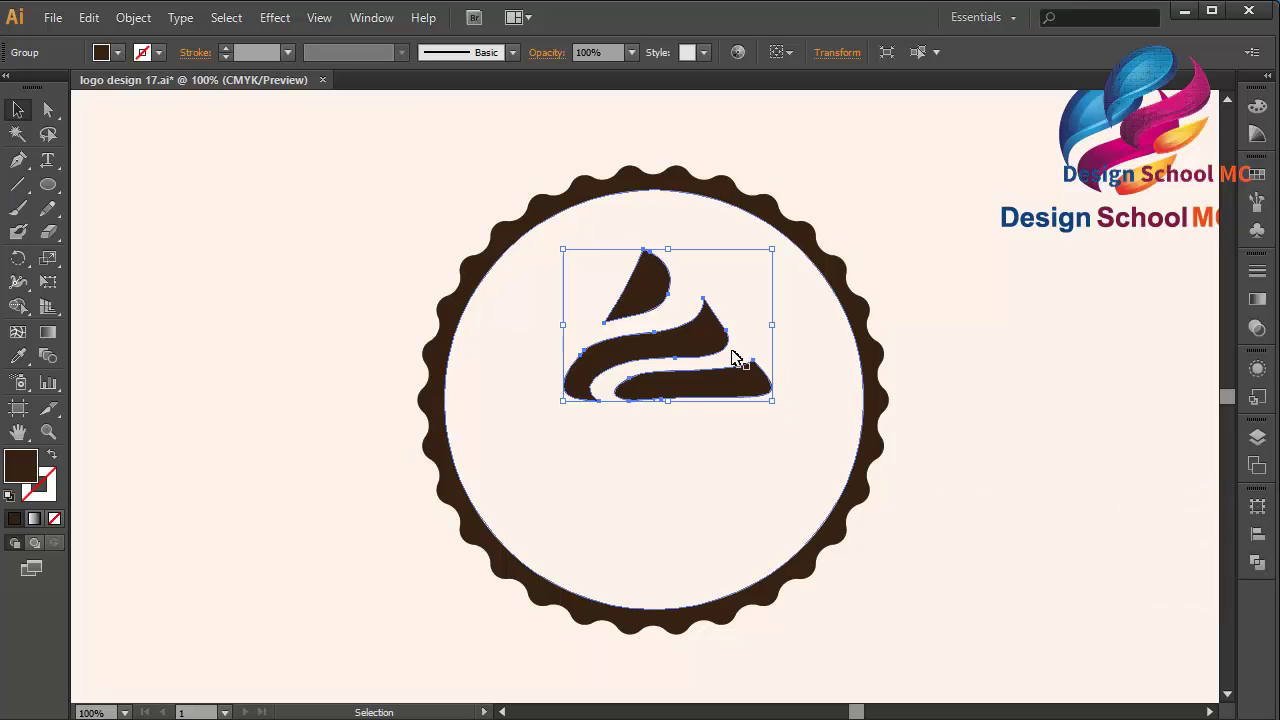
- Ungroup the cut result into separate frosting pieces and select the top piece
{"action": "right_click", "coordinate": [641, 302]}
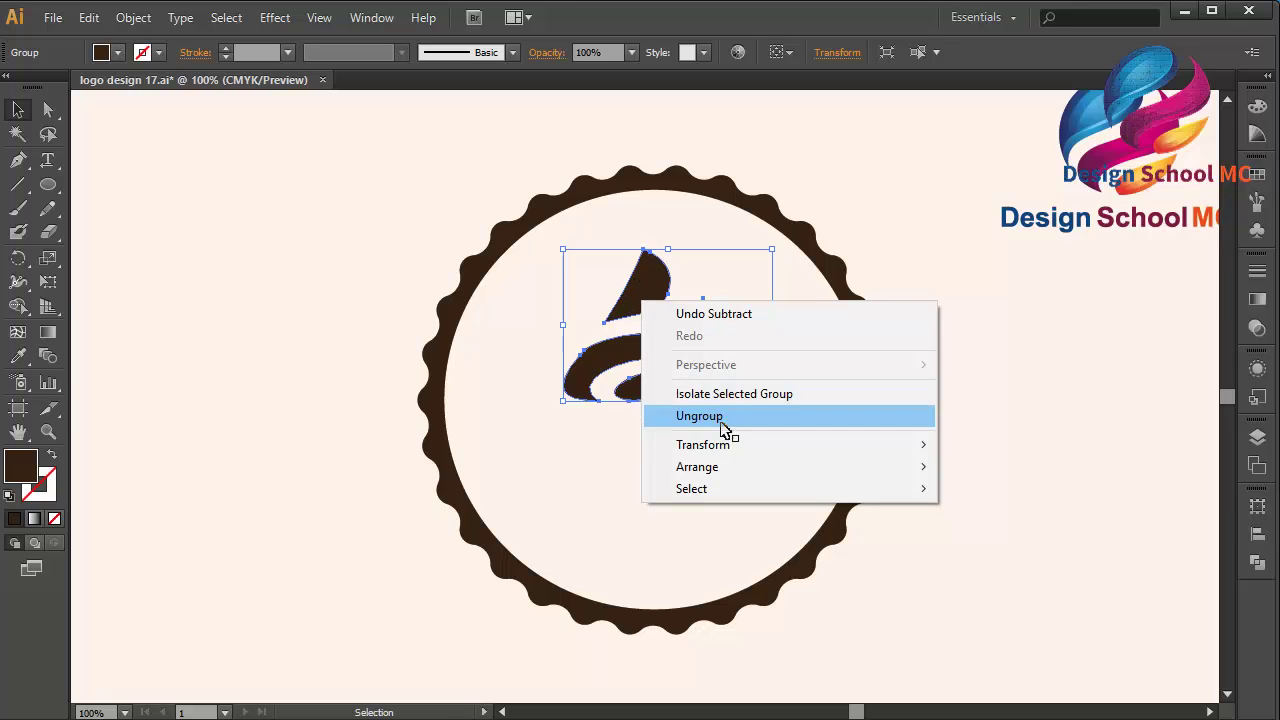
{"action": "left_click", "coordinate": [720, 416]}
{"action": "left_click", "coordinate": [1120, 457]}
{"action": "left_click", "coordinate": [645, 290]}
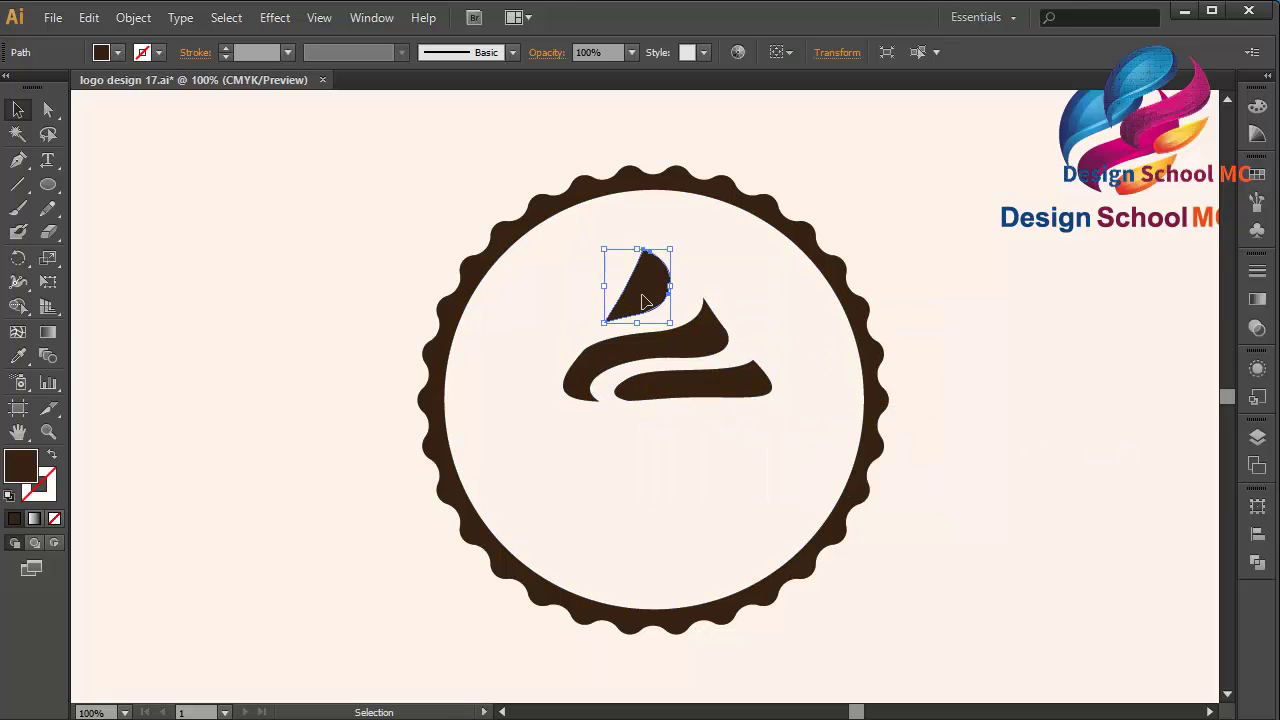
- Fill all three frosting pieces with magenta from the Swatches panel
{"action": "left_click", "coordinate": [1256, 175]}
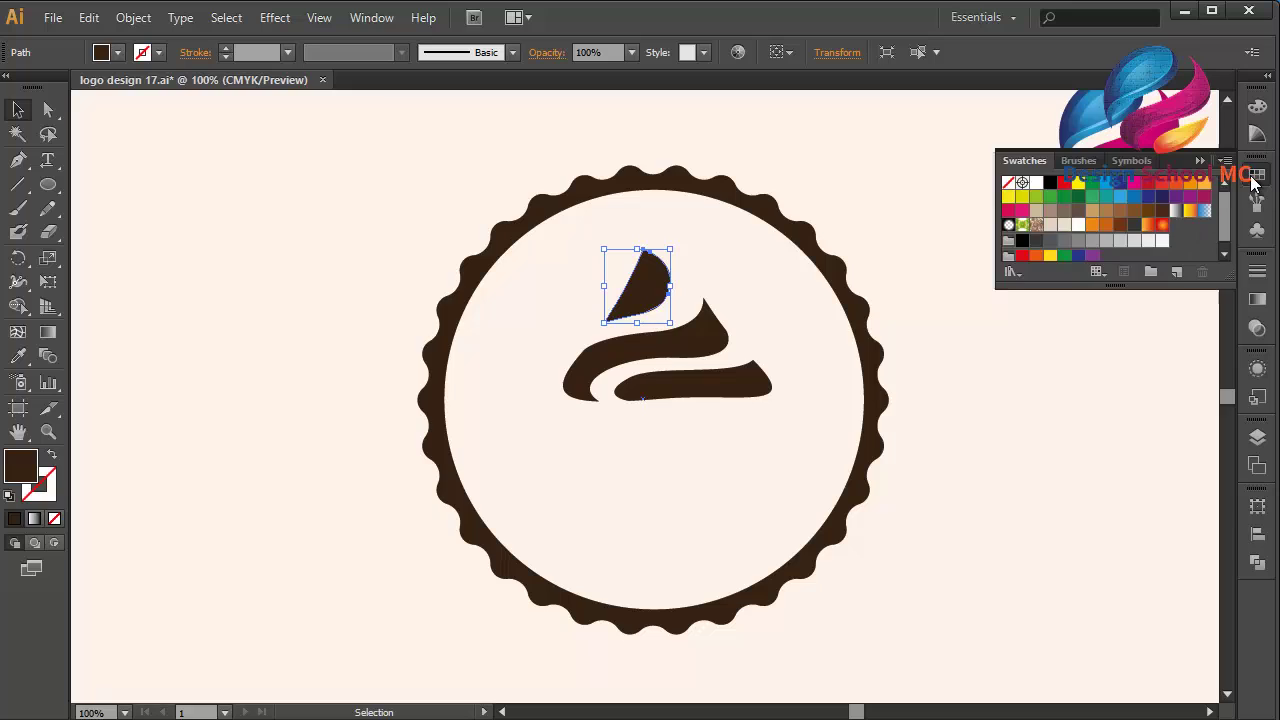
{"action": "left_click", "coordinate": [1134, 183]}
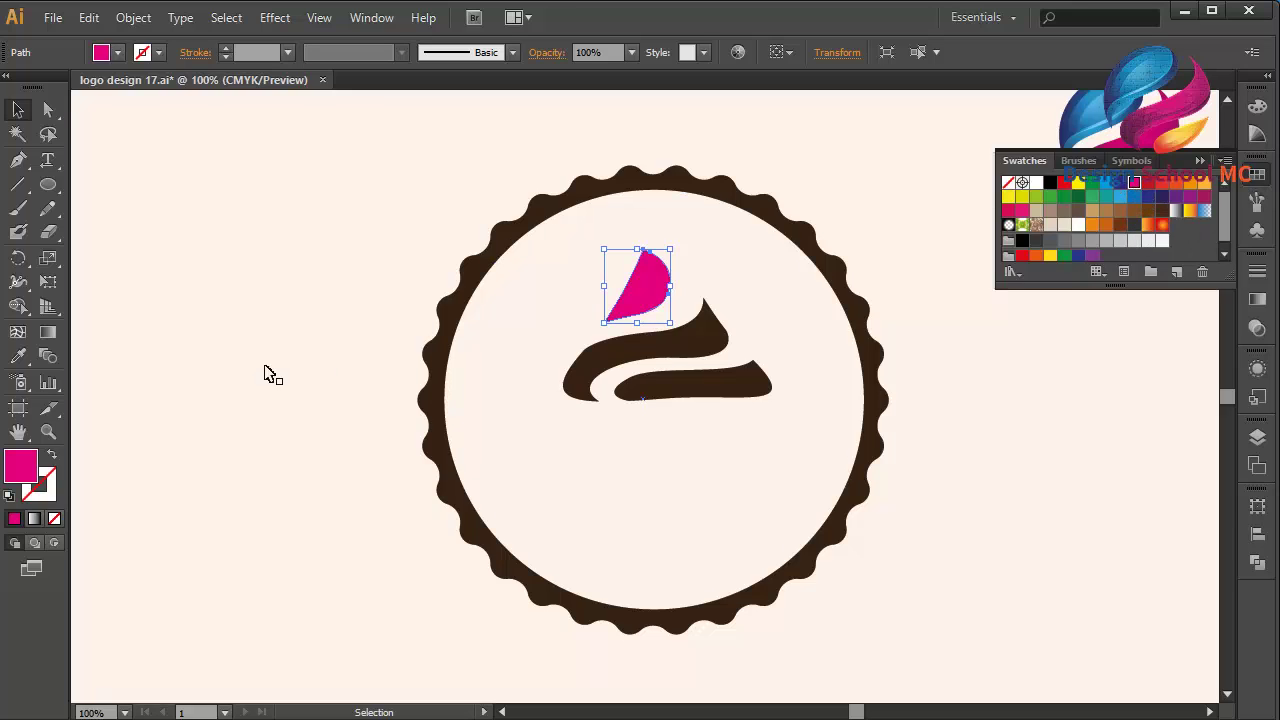
{"action": "left_click", "coordinate": [632, 360]}
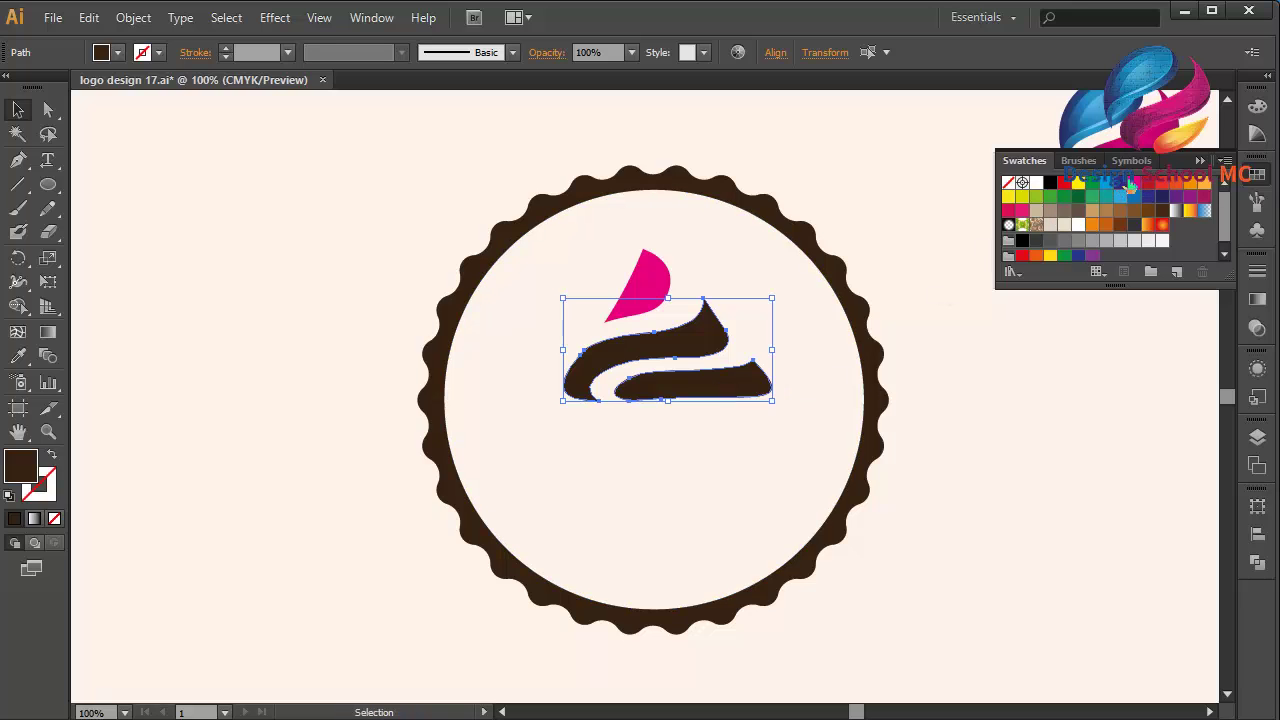
{"action": "left_click", "coordinate": [1131, 184]}
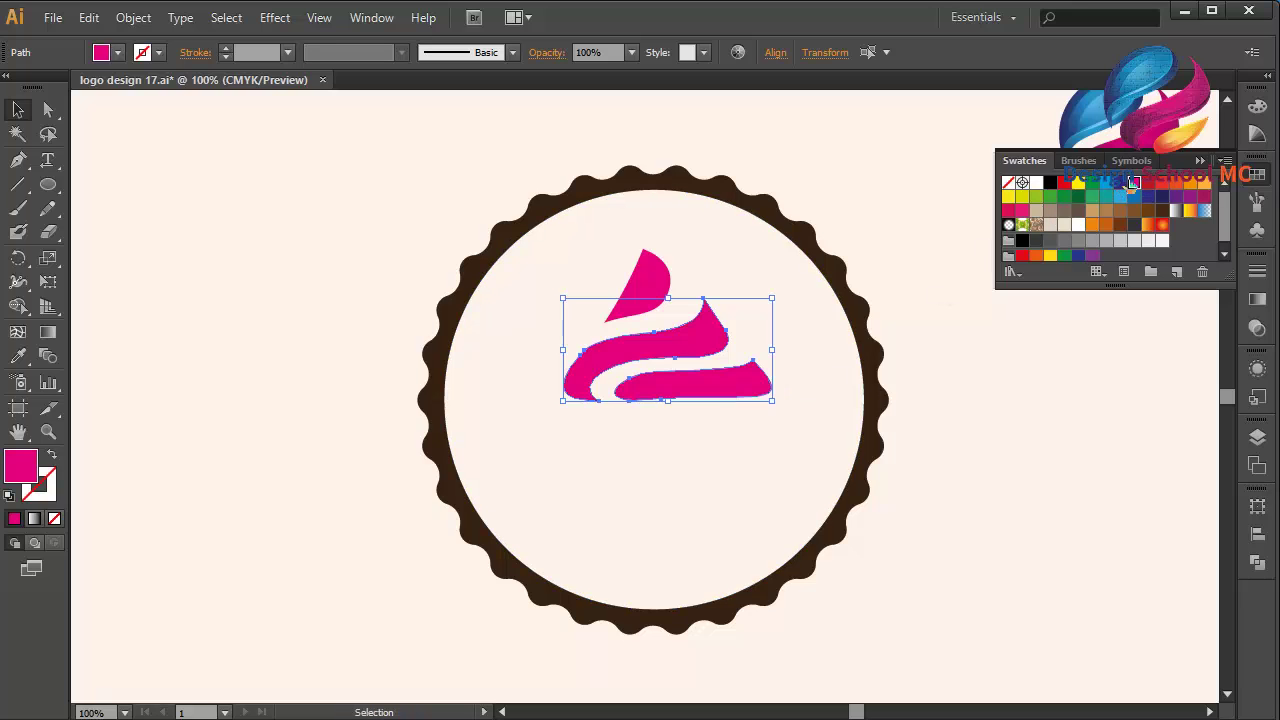
- Darken the lower pieces to #C60076, then the bottom swoosh further to #9E0066
{"action": "double_click", "coordinate": [14, 476]}
{"action": "left_click_drag", "start_coordinate": [340, 318], "coordinate": [350, 337]}
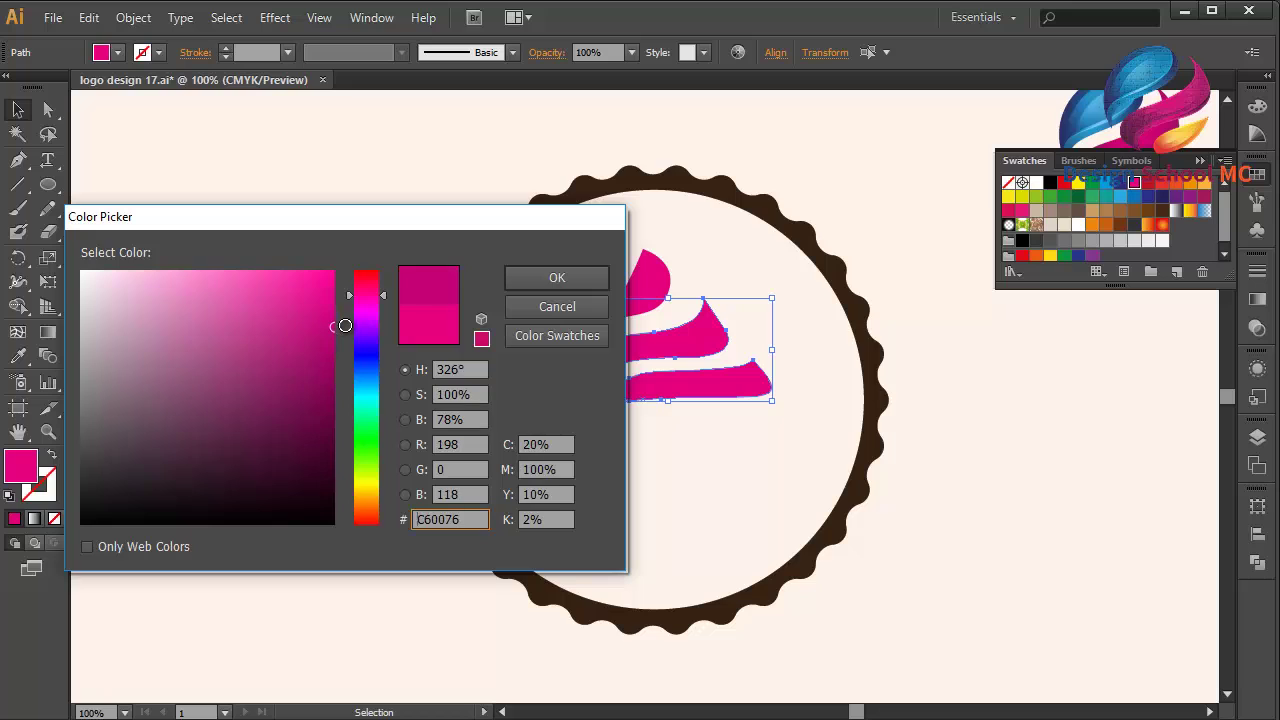
{"action": "left_click", "coordinate": [556, 281]}
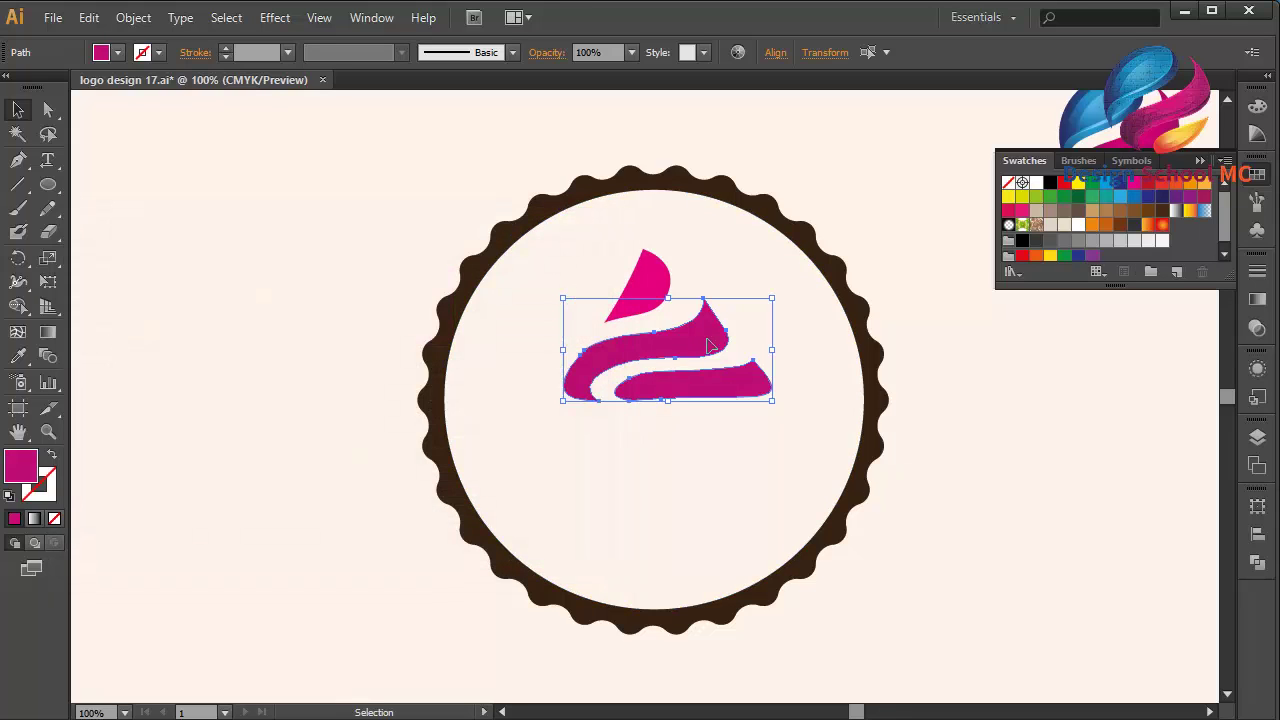
{"action": "left_click", "coordinate": [705, 378]}
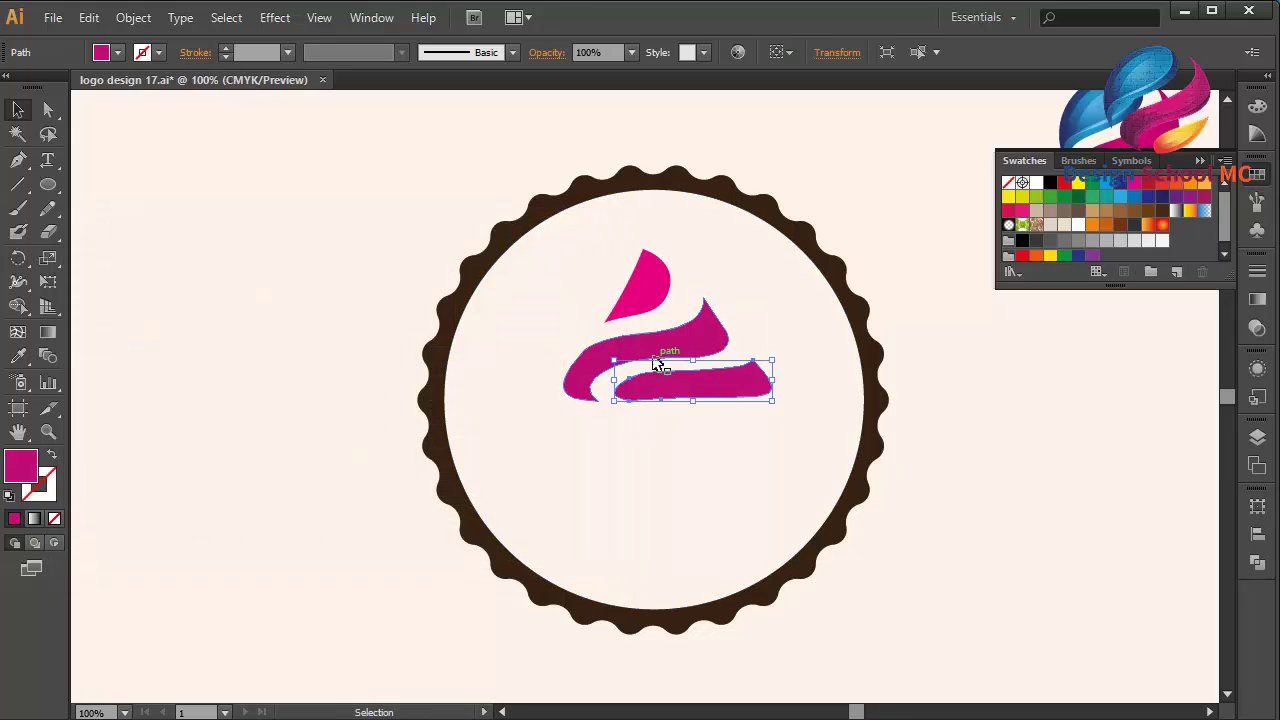
{"action": "double_click", "coordinate": [22, 466]}
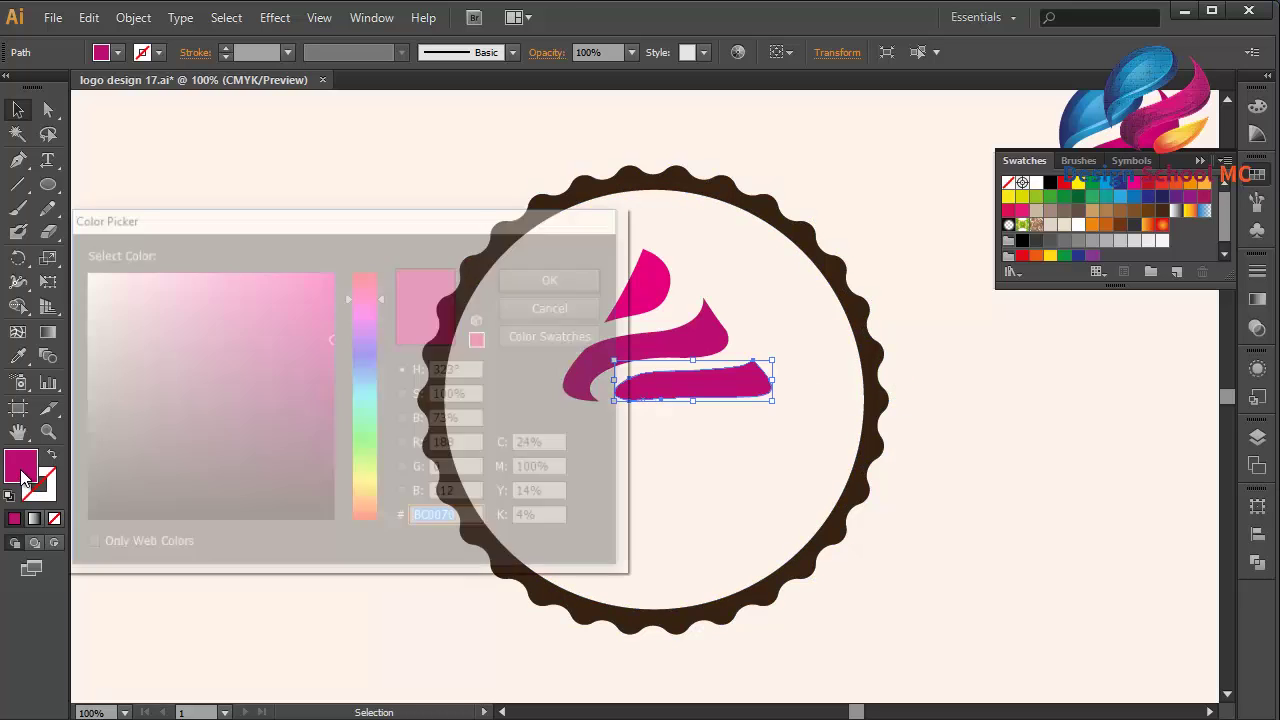
{"action": "left_click_drag", "start_coordinate": [315, 369], "coordinate": [352, 372]}
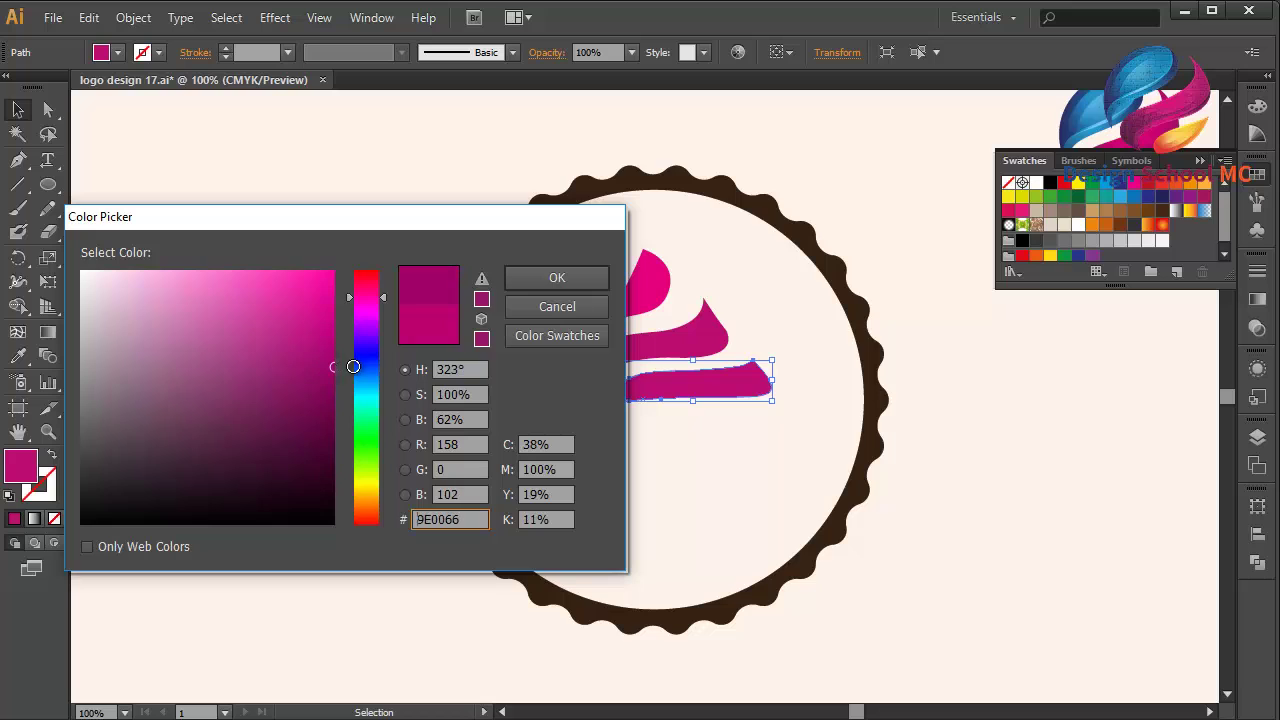
{"action": "left_click", "coordinate": [549, 280]}
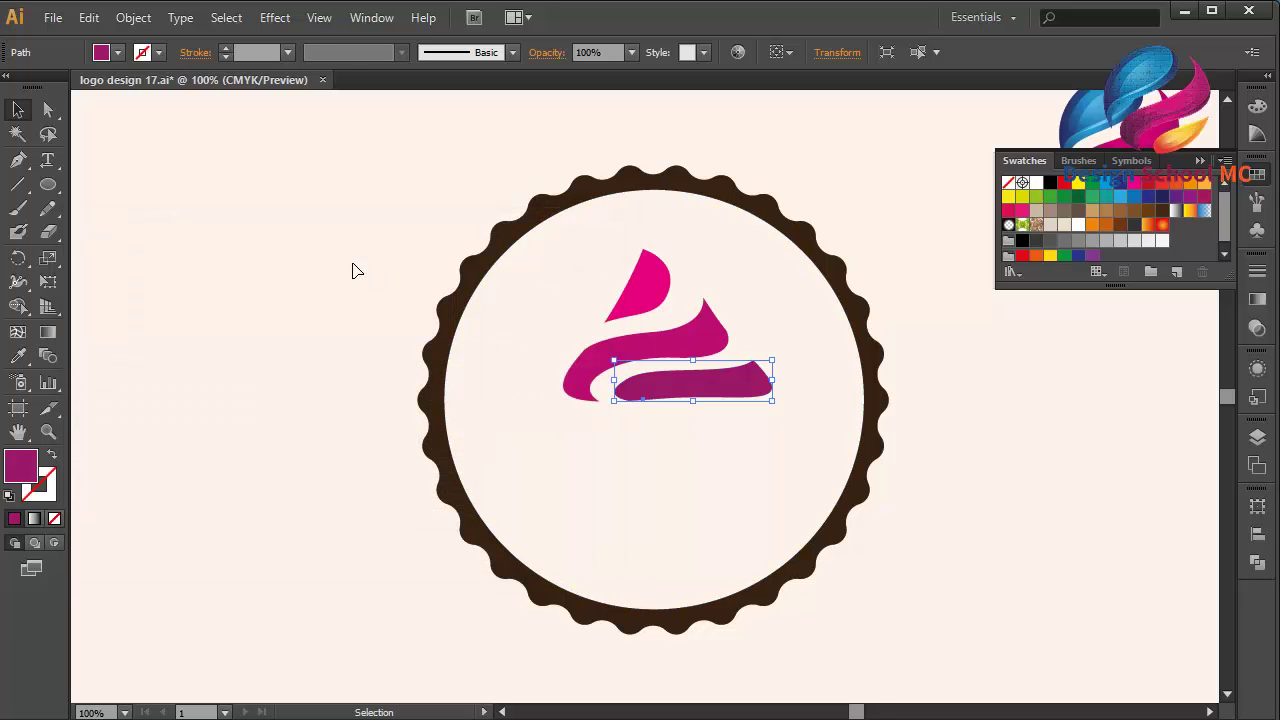
{"action": "left_click", "coordinate": [394, 271]}
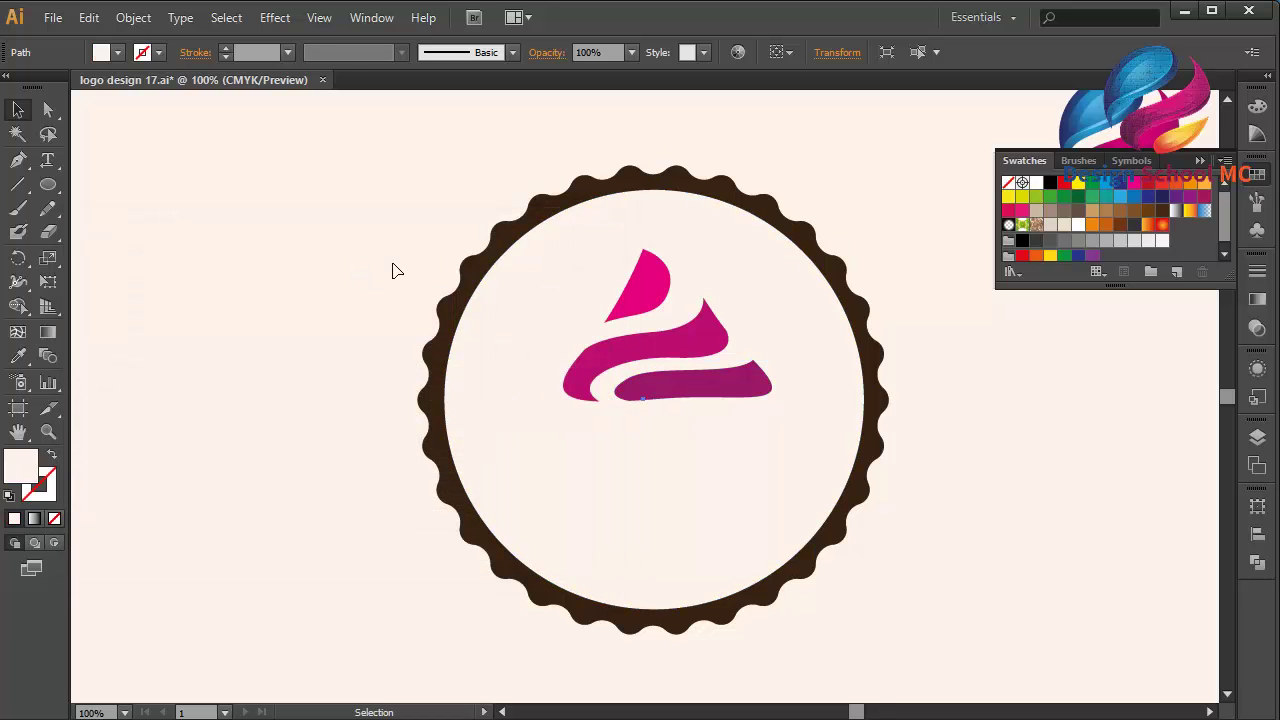
- Reshape the middle swirl's upper-left curve by dragging its direction handle with Direct Selection
{"action": "left_click", "coordinate": [645, 381]}
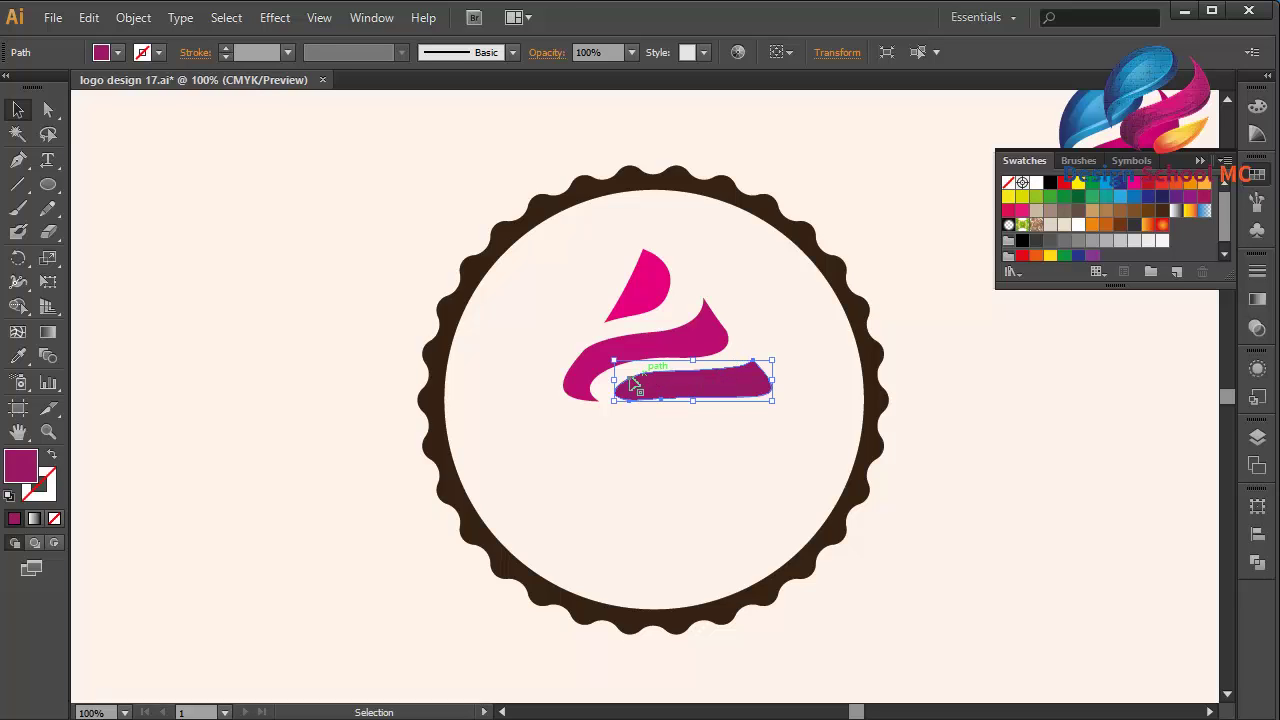
{"action": "left_click_drag", "start_coordinate": [658, 380], "coordinate": [652, 382]}
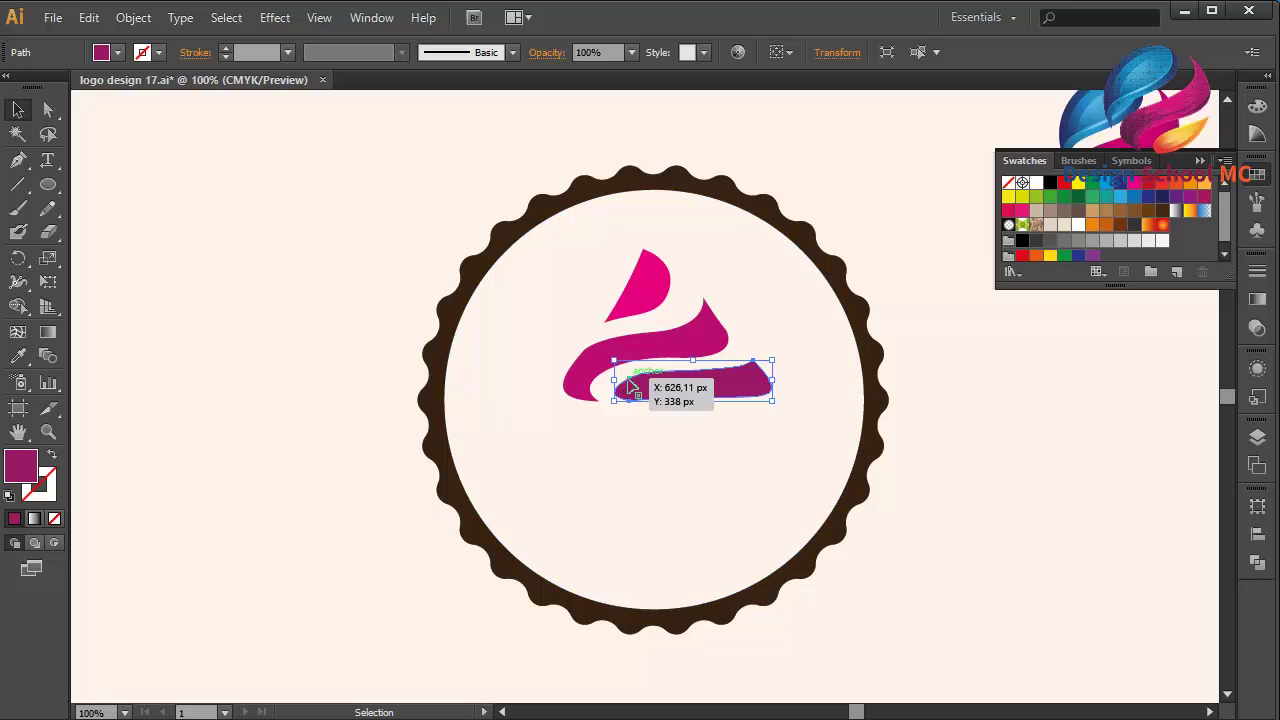
{"action": "left_click", "coordinate": [49, 112]}
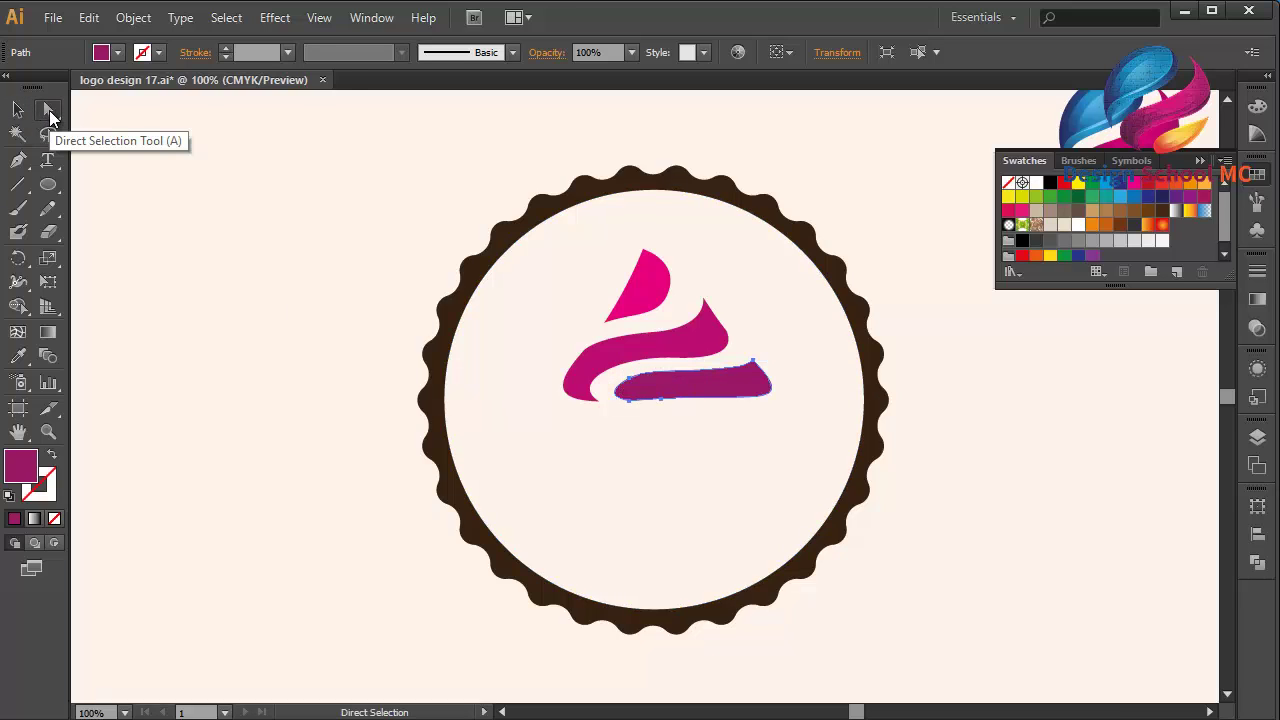
{"action": "left_click", "coordinate": [589, 352]}
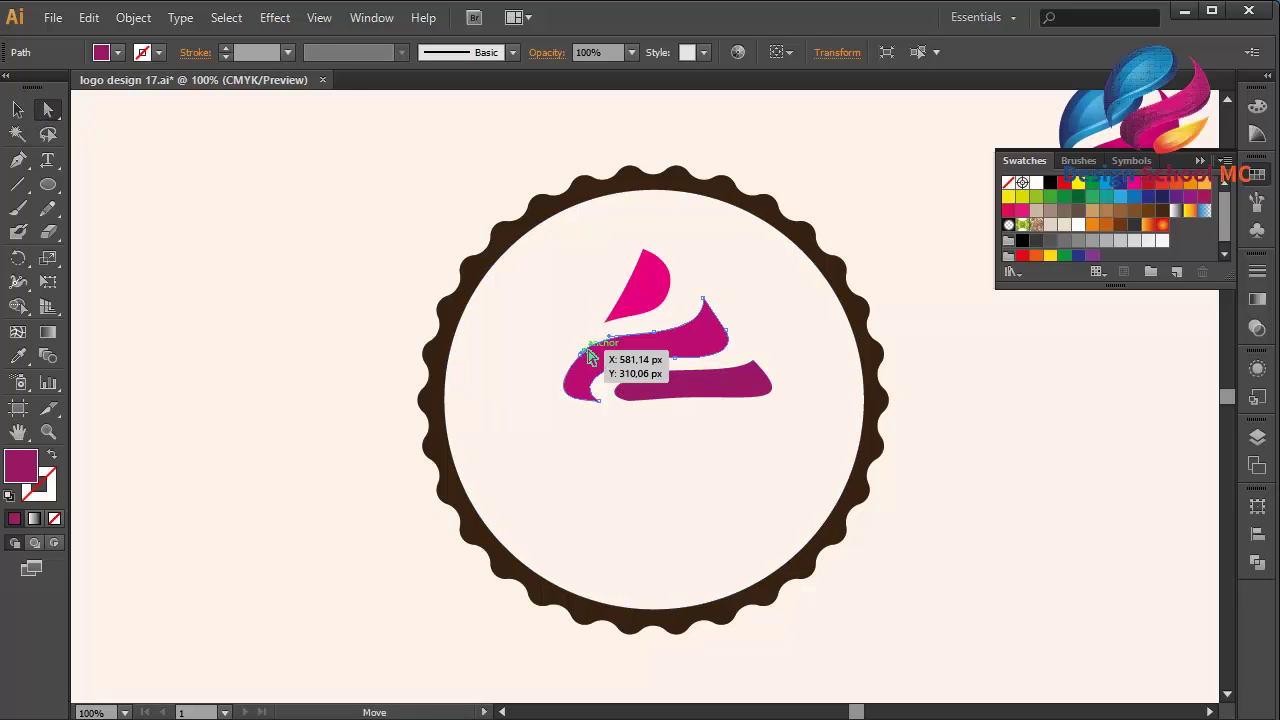
{"action": "left_click_drag", "start_coordinate": [591, 343], "coordinate": [590, 340]}
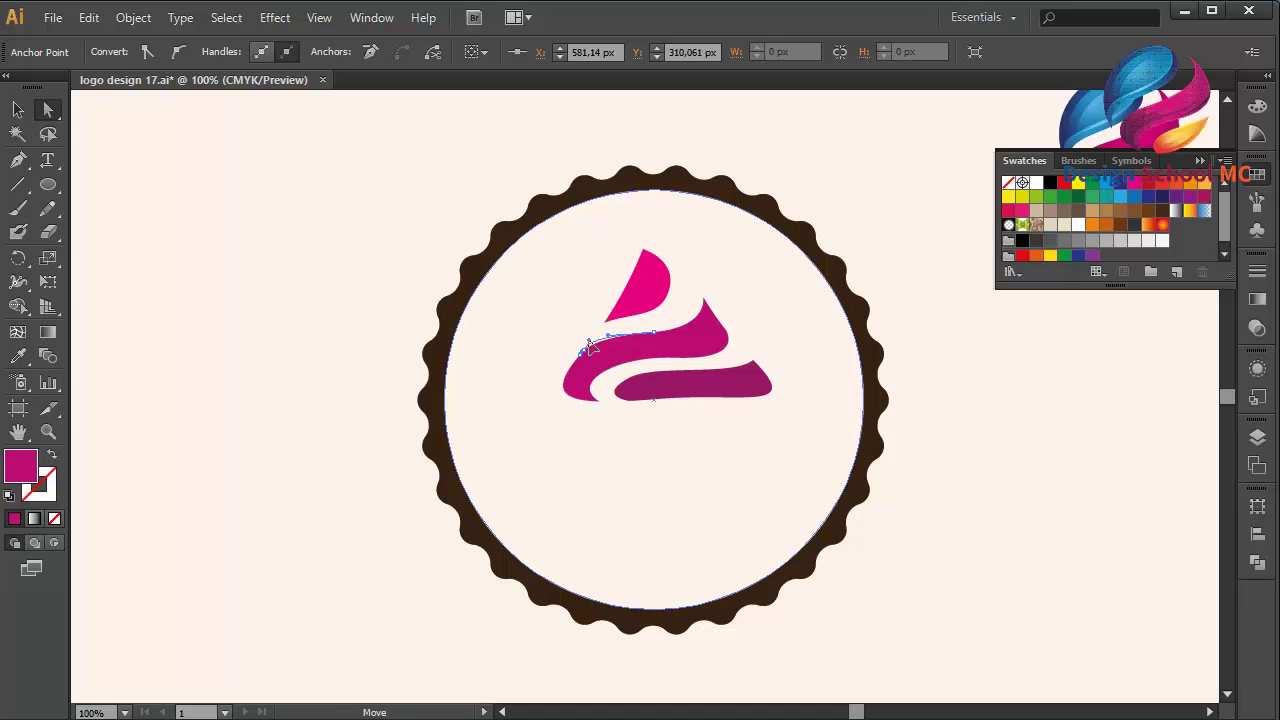
{"action": "left_click", "coordinate": [333, 373]}
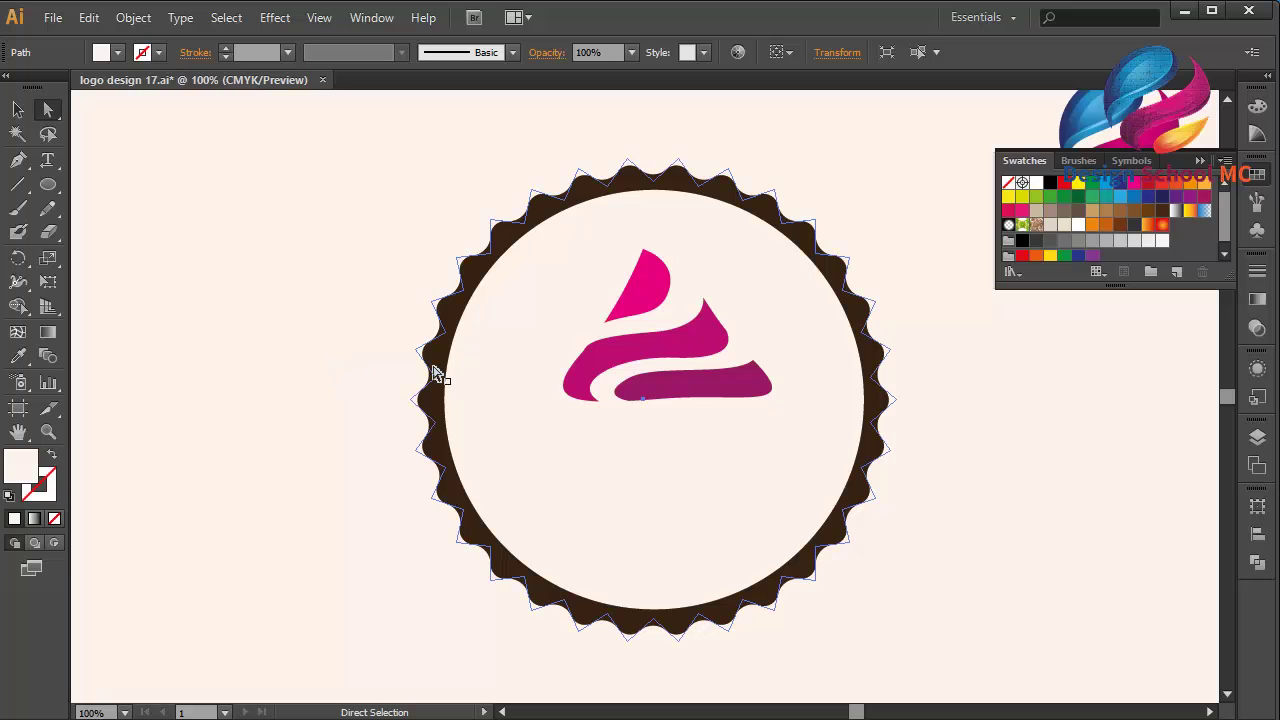
{"action": "scroll", "coordinate": [437, 375], "scroll_direction": "up", "scroll_amount": 1}
{"action": "scroll", "coordinate": [437, 375], "scroll_direction": "up", "scroll_amount": 1}
{"action": "scroll", "coordinate": [437, 375], "scroll_direction": "up", "scroll_amount": 1}
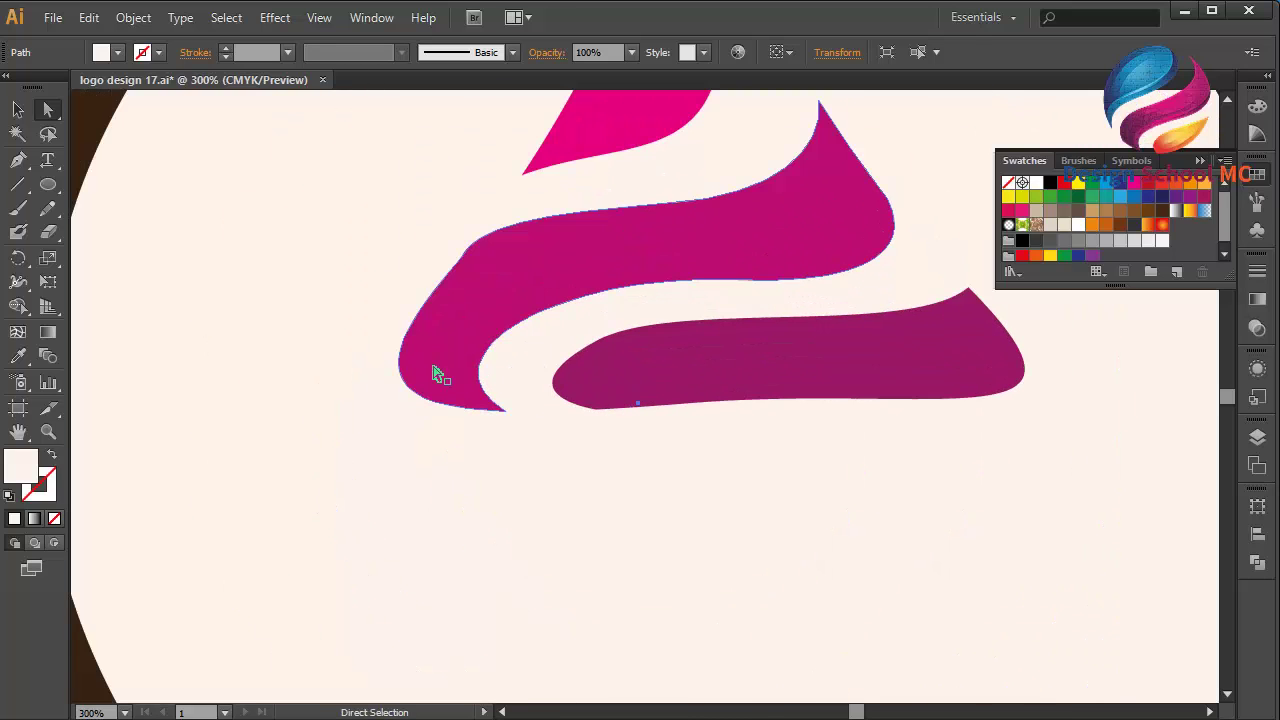
{"action": "left_click", "coordinate": [465, 255]}
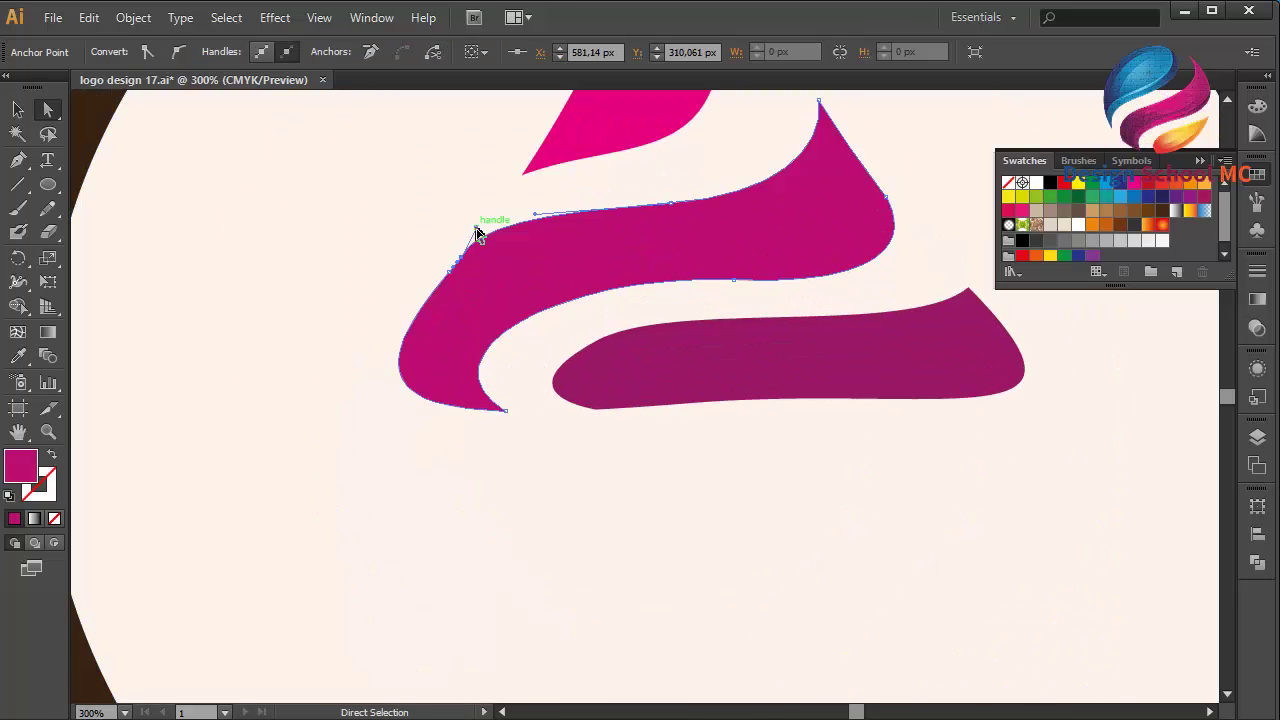
{"action": "left_click_drag", "start_coordinate": [476, 234], "coordinate": [460, 237]}
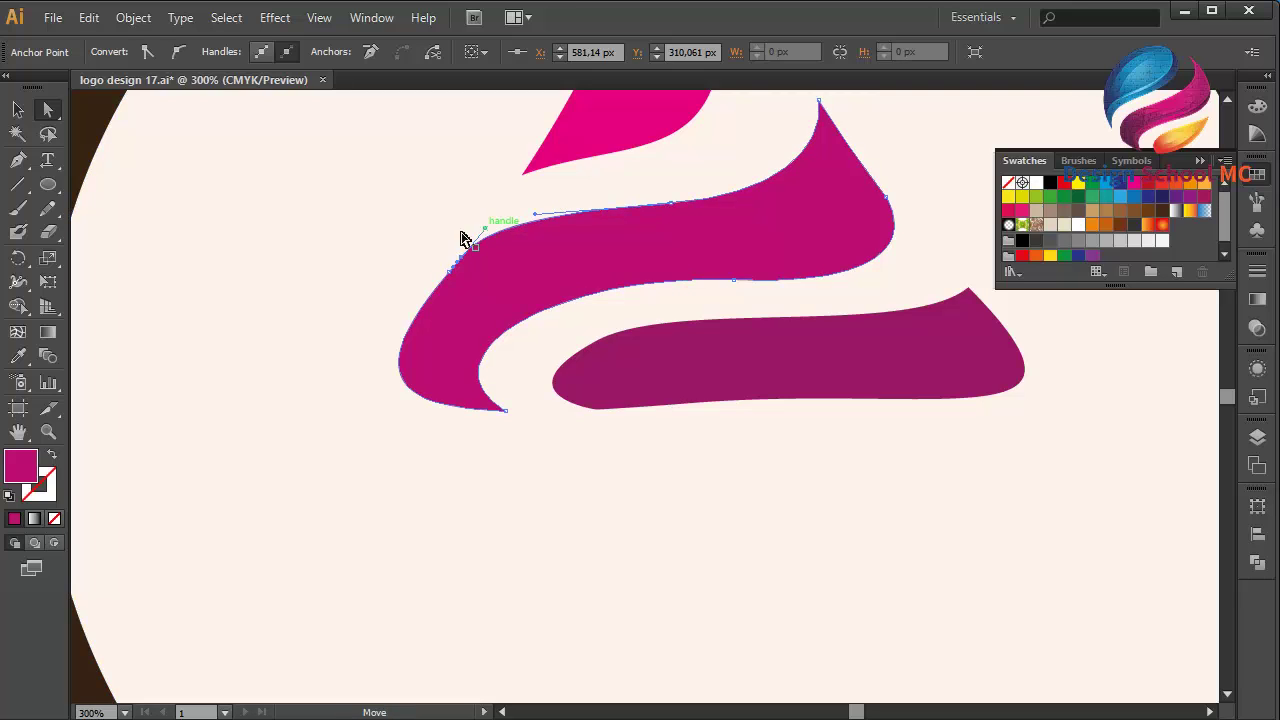
{"action": "left_click", "coordinate": [391, 255]}
{"action": "left_click", "coordinate": [468, 250]}
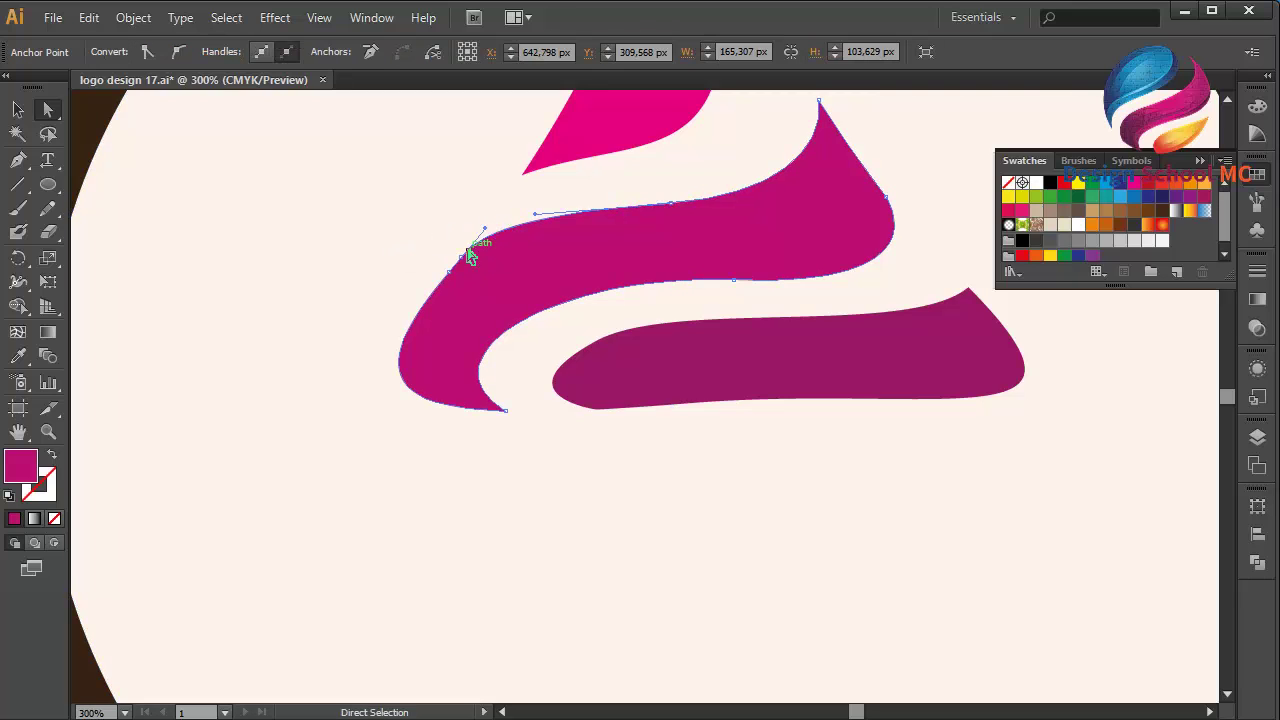
- Smooth the bottom swoosh's upper curve and its rounded lower-left end
{"action": "left_click", "coordinate": [640, 337]}
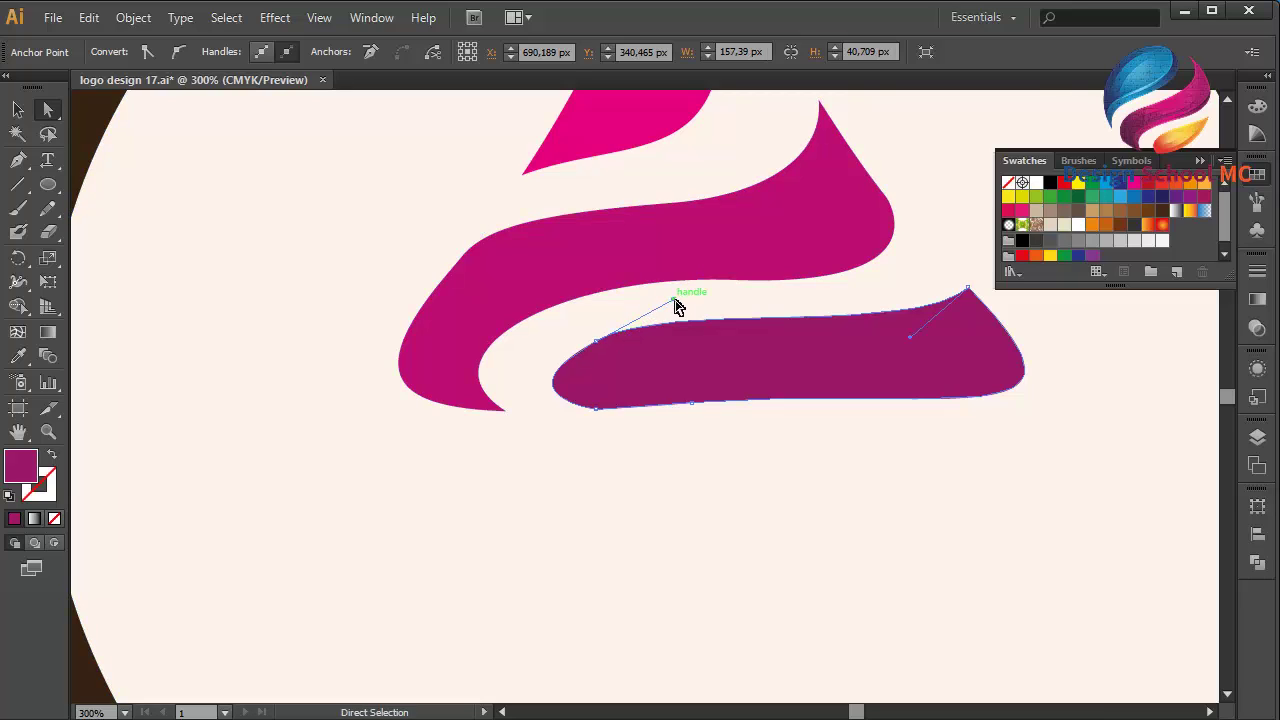
{"action": "left_click_drag", "start_coordinate": [675, 301], "coordinate": [692, 305]}
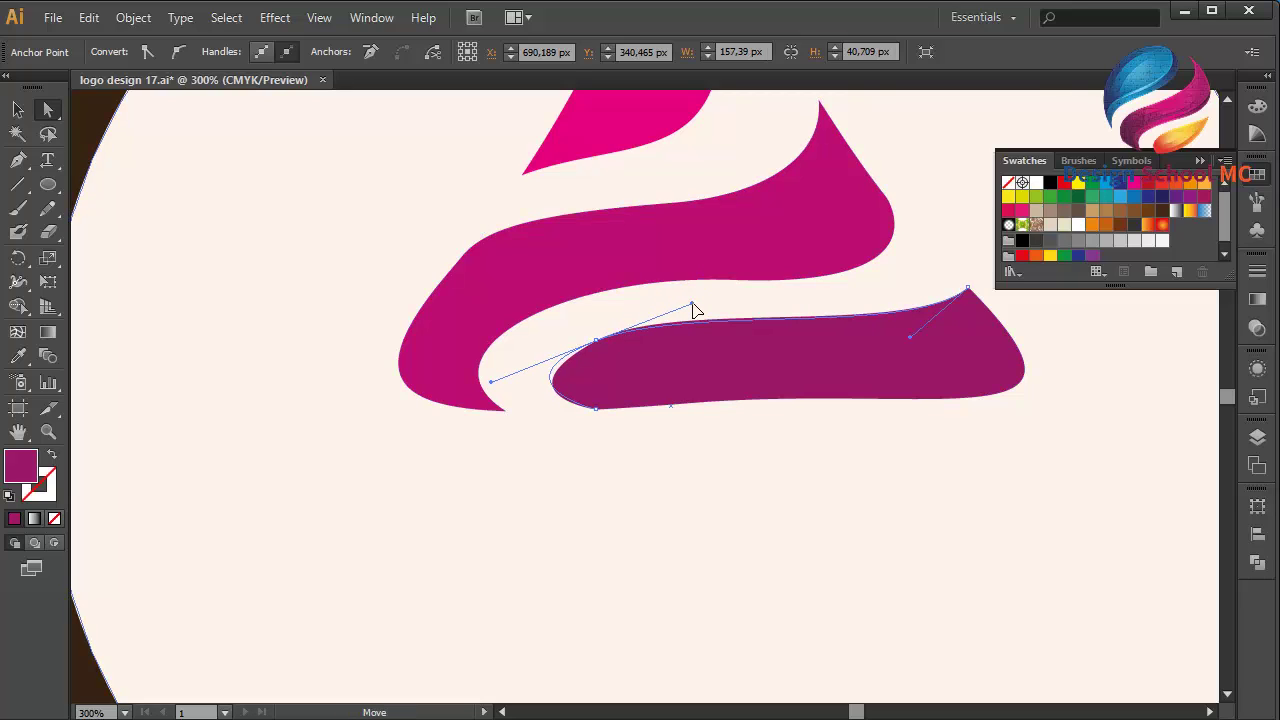
{"action": "left_click", "coordinate": [597, 414]}
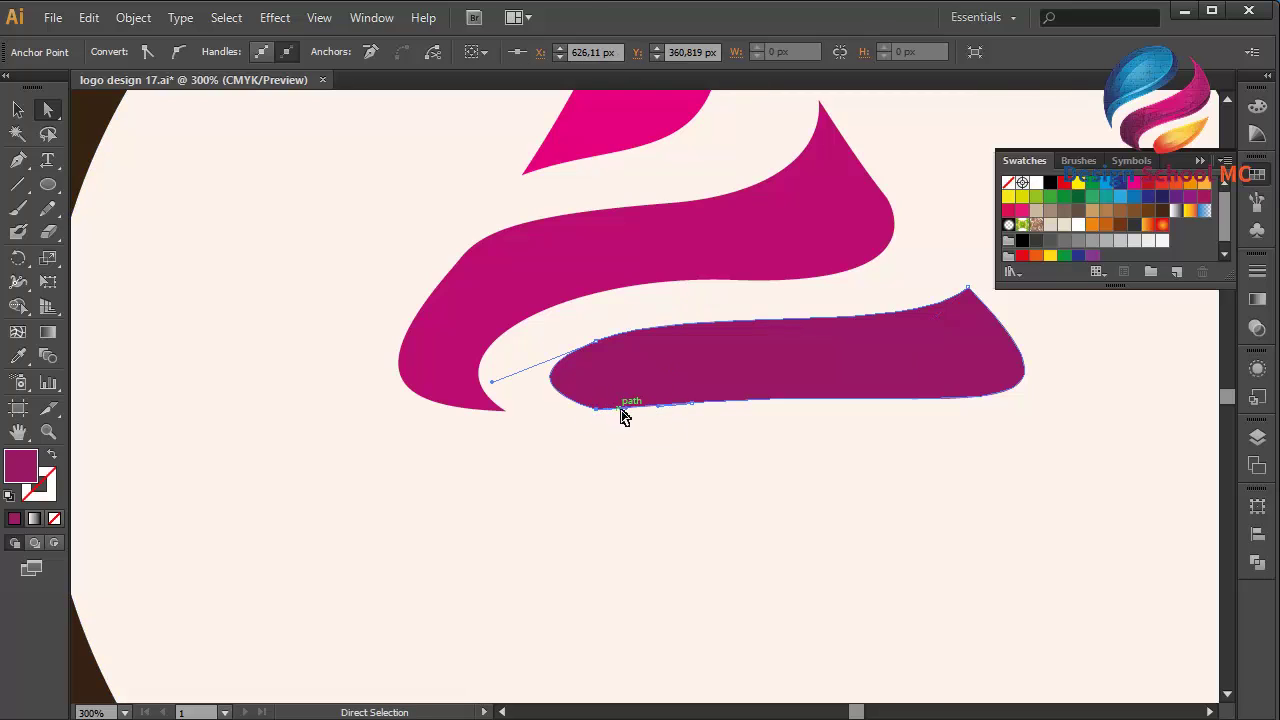
{"action": "left_click_drag", "start_coordinate": [630, 416], "coordinate": [633, 427]}
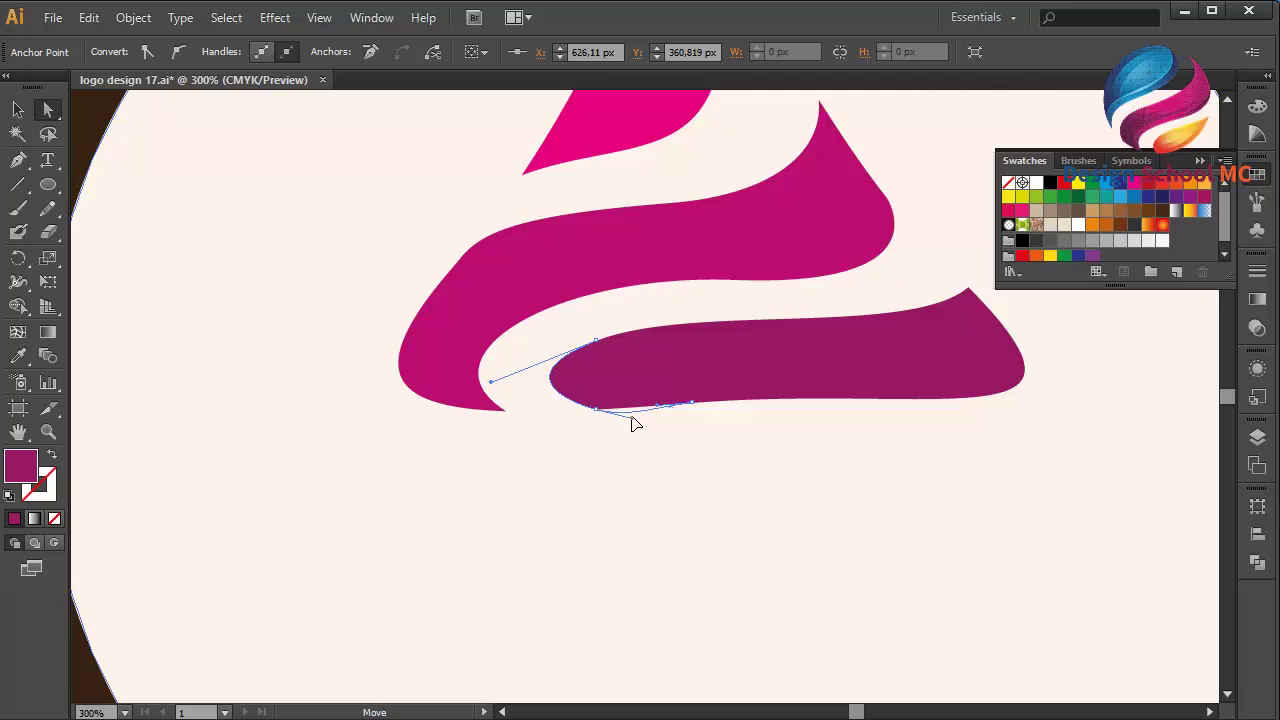
{"action": "left_click", "coordinate": [723, 417]}
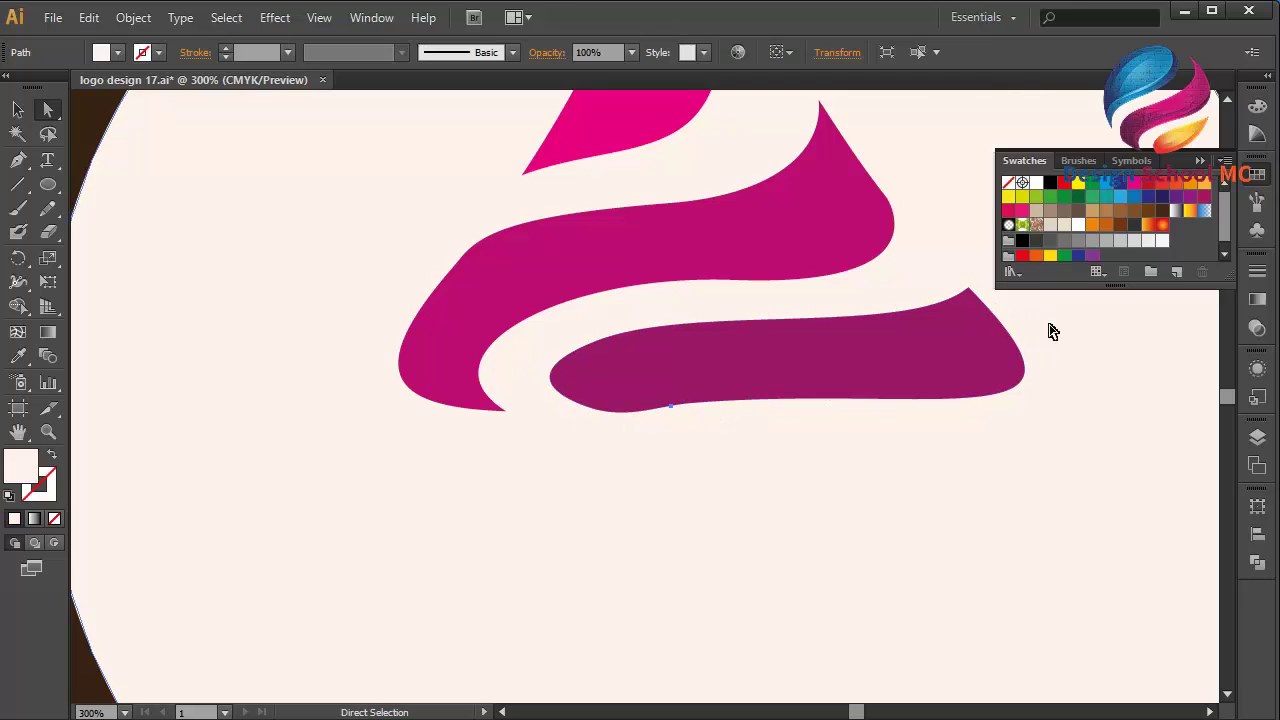
- Nudge the pointed magenta frosting tip slightly right and down, tilting it a little
{"action": "key", "text": "a"}
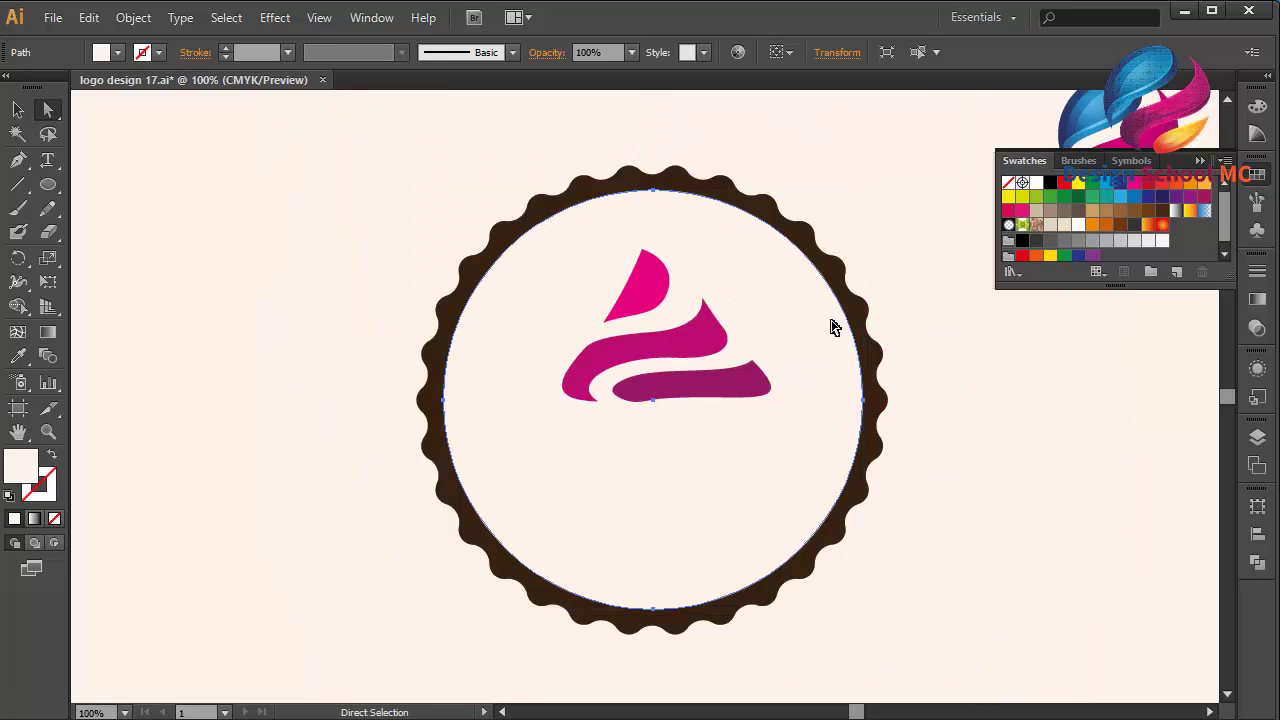
{"action": "left_click", "coordinate": [18, 110]}
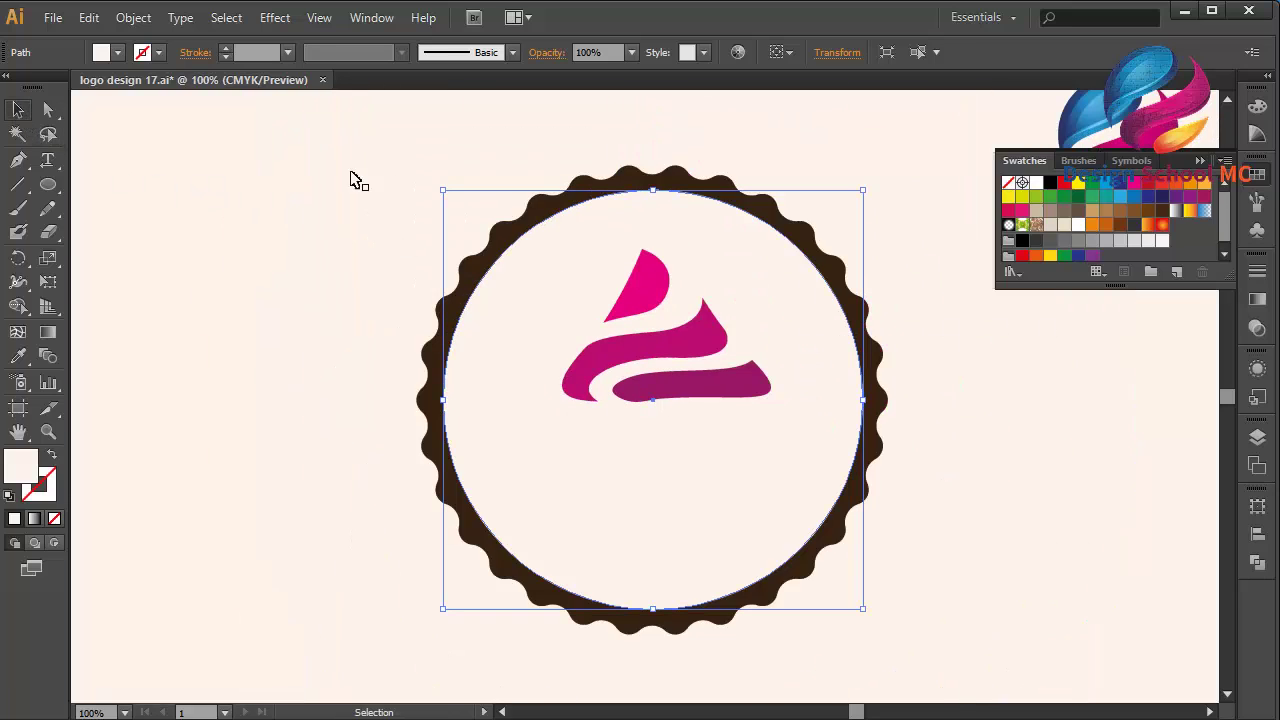
{"action": "left_click", "coordinate": [655, 277]}
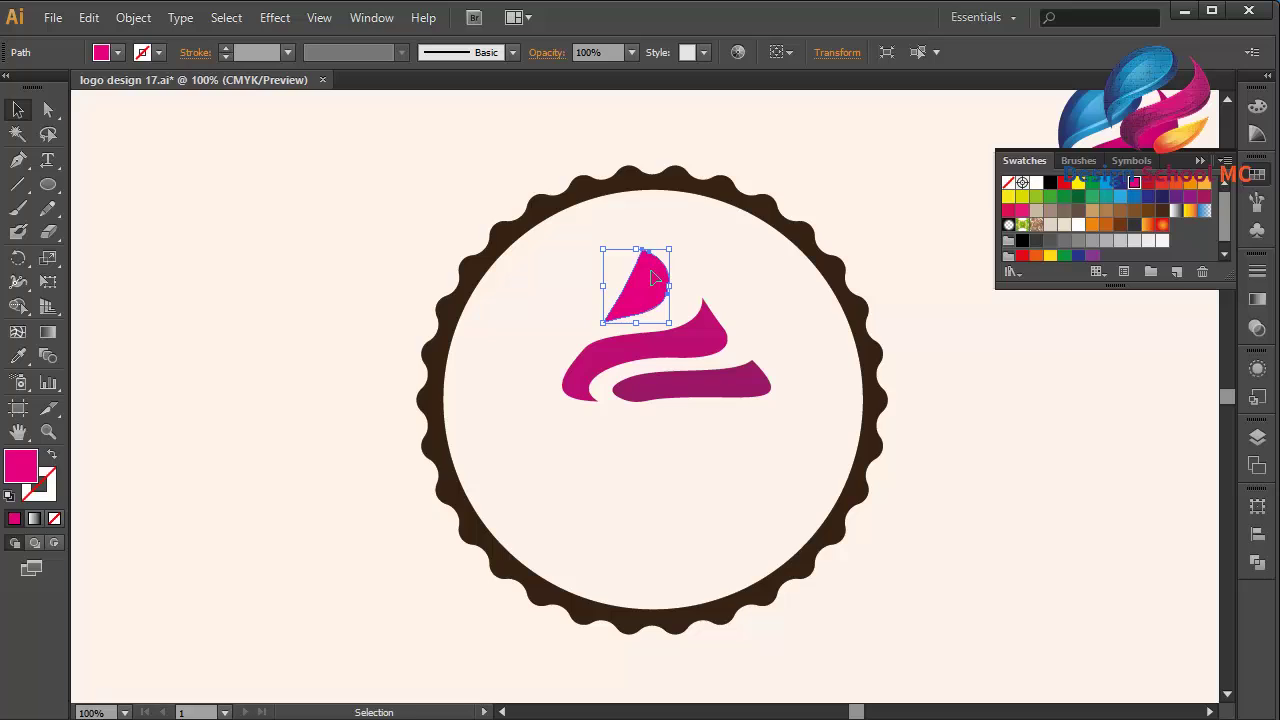
{"action": "left_click_drag", "start_coordinate": [652, 277], "coordinate": [668, 286]}
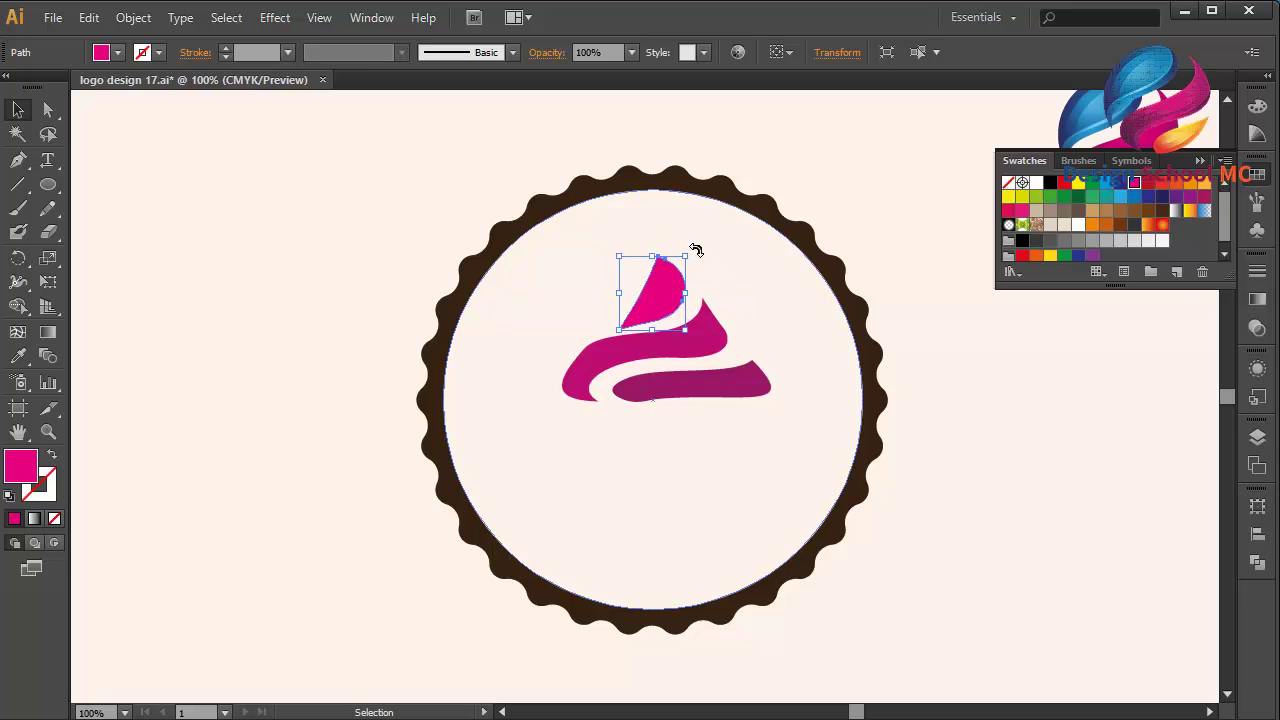
{"action": "left_click_drag", "start_coordinate": [696, 250], "coordinate": [703, 261]}
{"action": "left_click", "coordinate": [757, 388]}
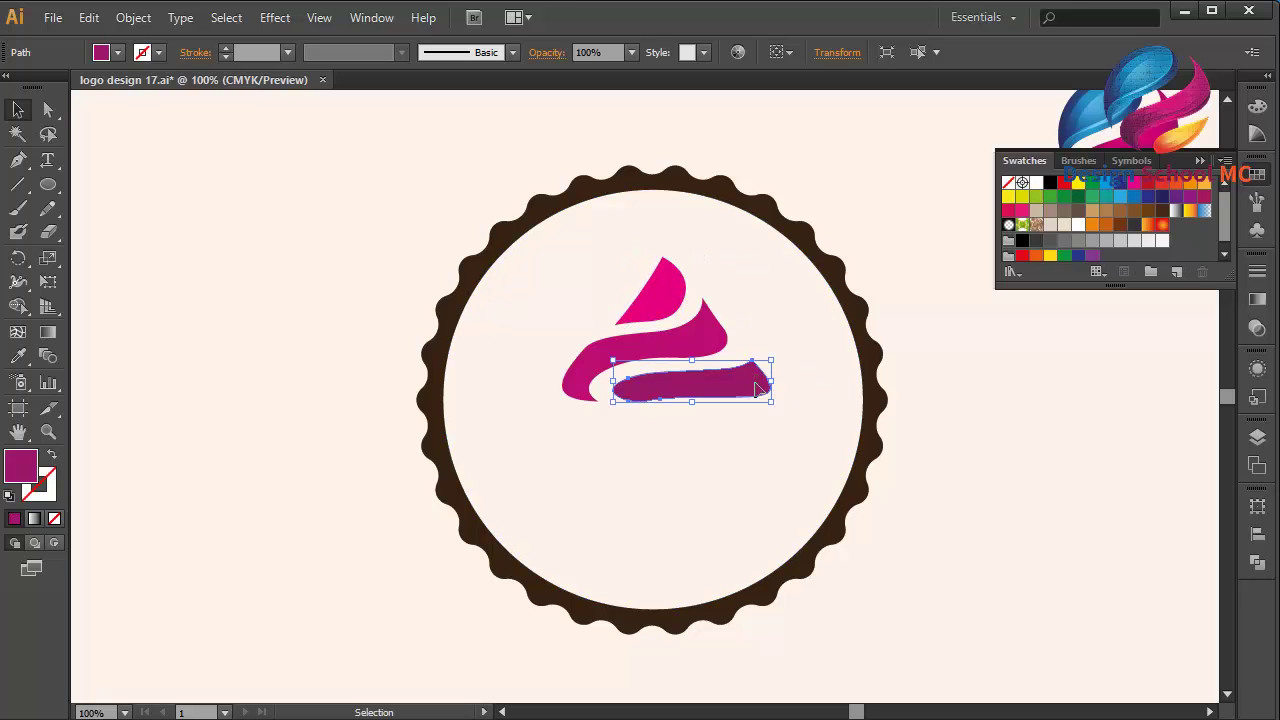
{"action": "left_click", "coordinate": [1003, 424]}
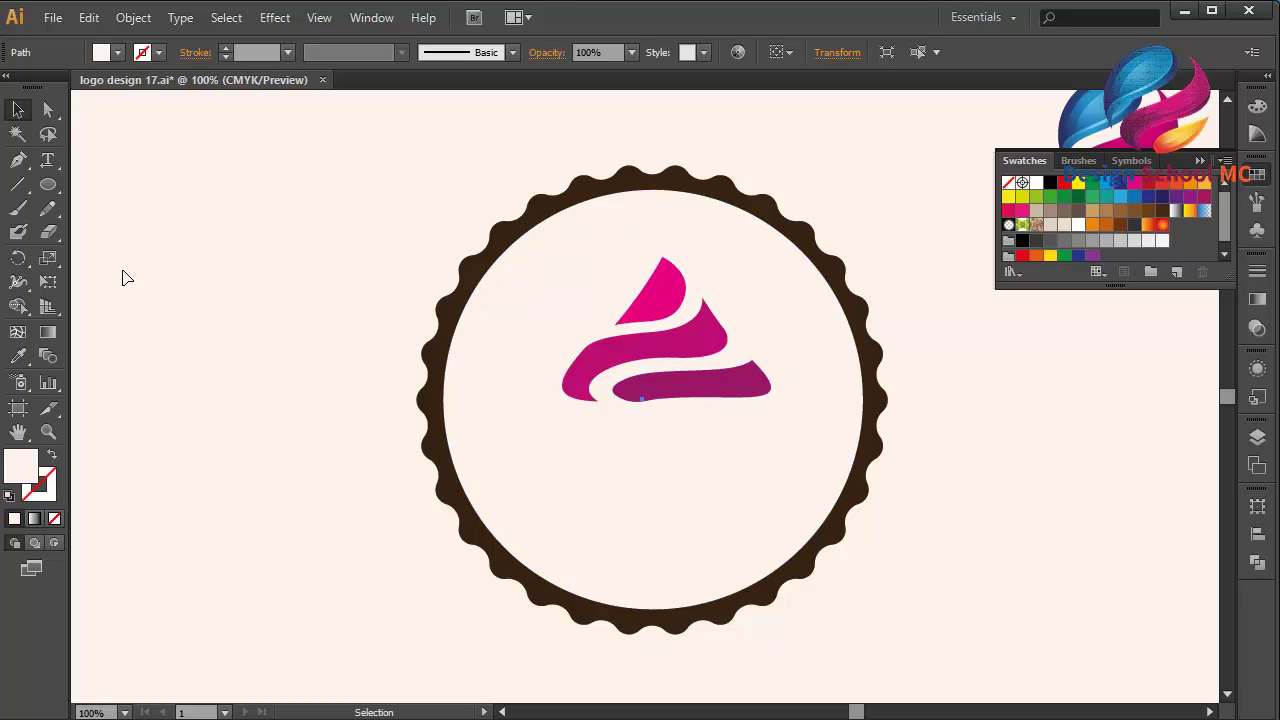
{"action": "left_click", "coordinate": [18, 162]}
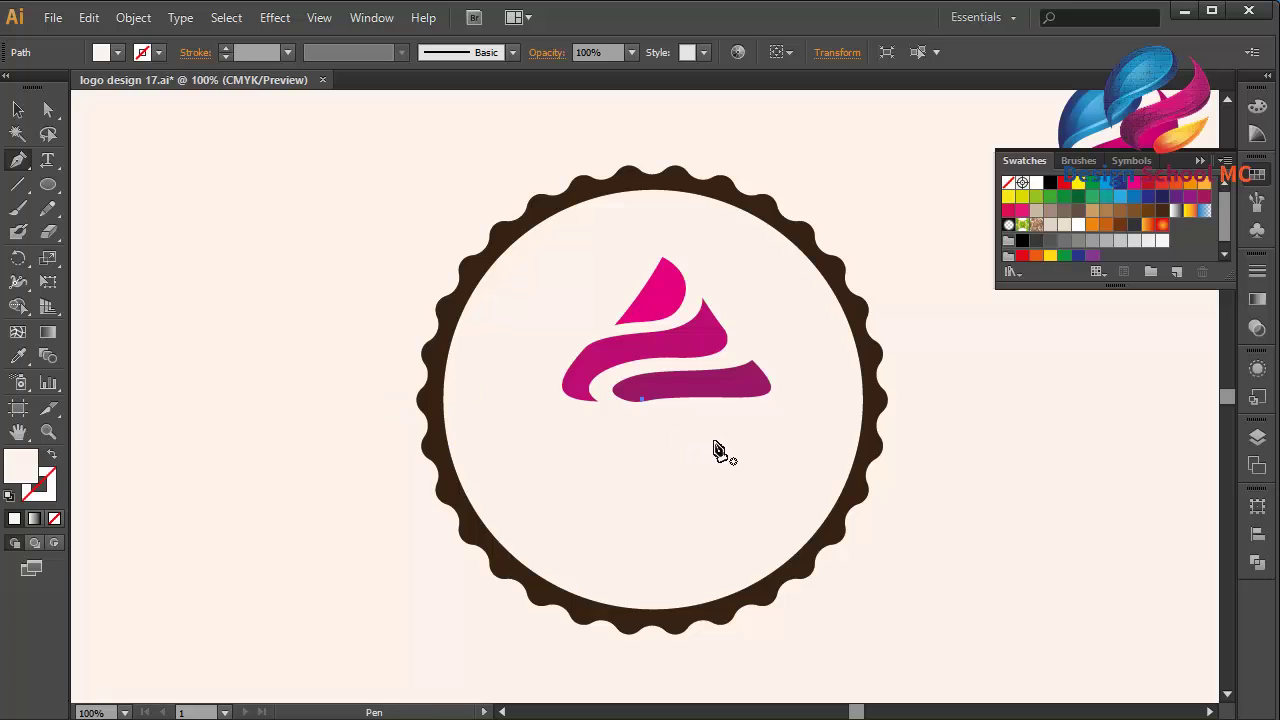
- Draw a narrow closed teardrop path below the frosting at 150% zoom with the Pen tool
{"action": "left_click_drag", "start_coordinate": [577, 414], "coordinate": [597, 430]}
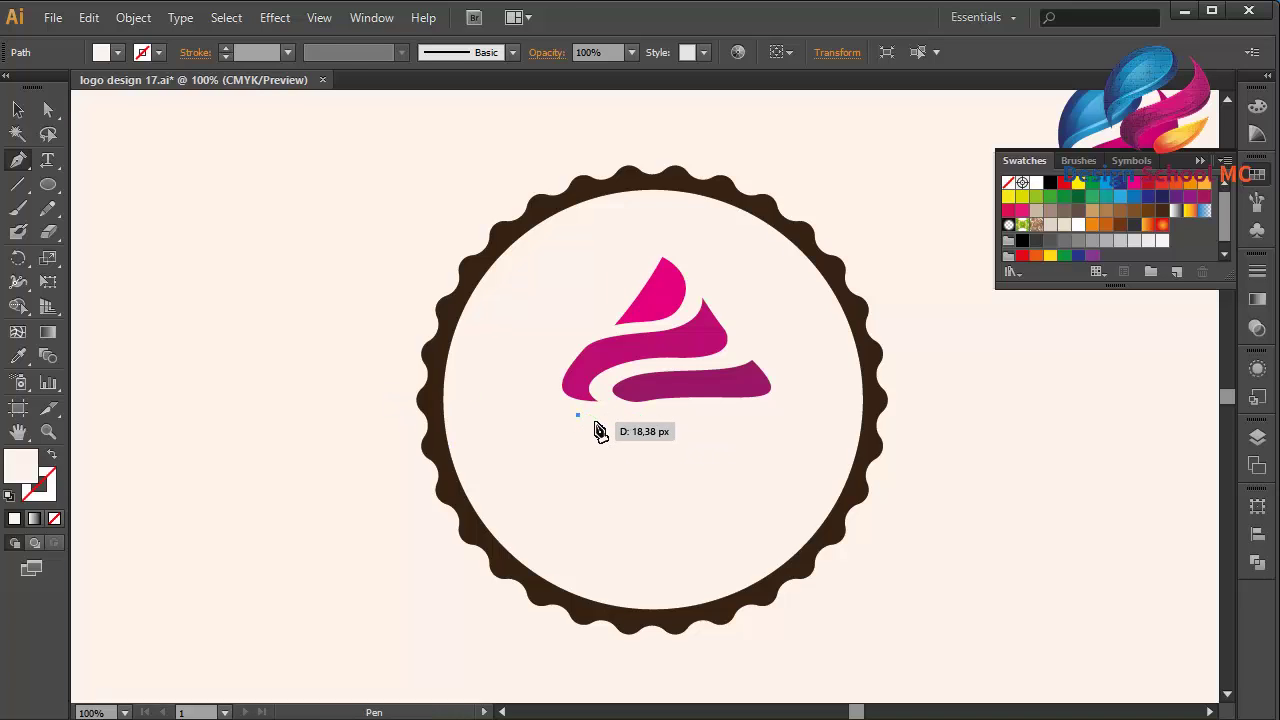
{"action": "key", "text": "ctrl+plus"}
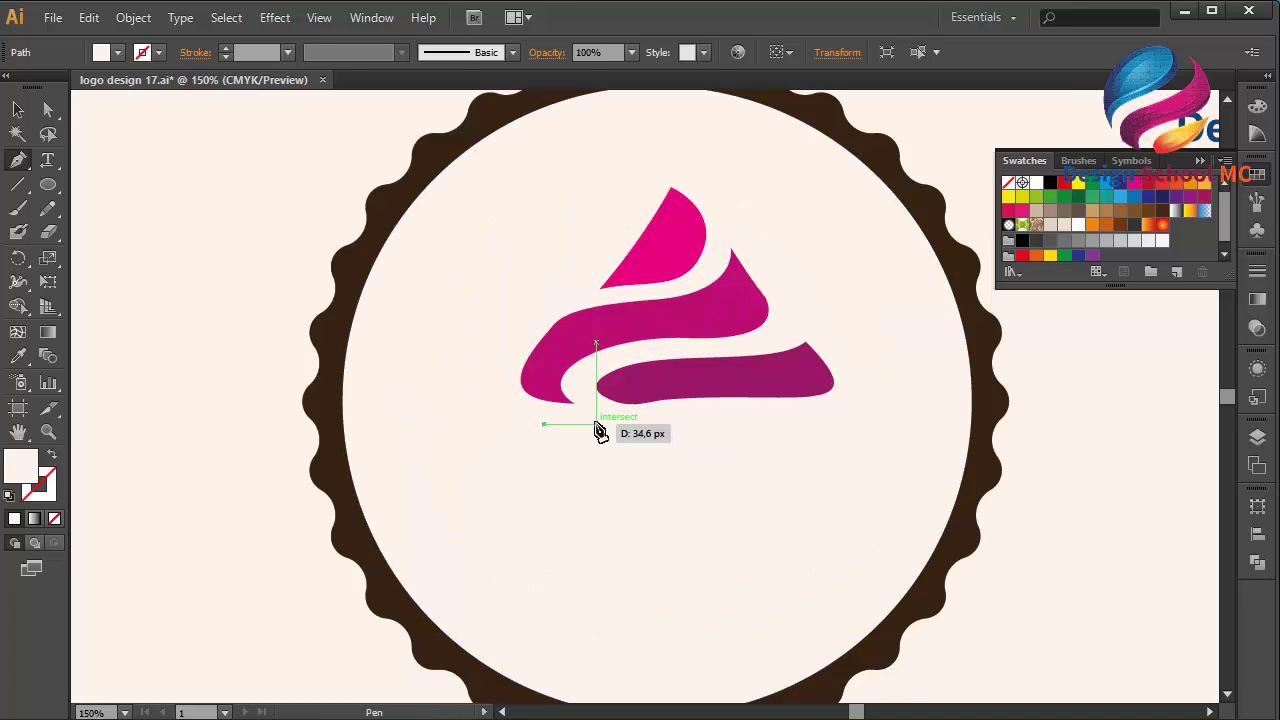
{"action": "mouse_move", "coordinate": [597, 430]}
{"action": "left_mouse_down"}
{"action": "mouse_move", "coordinate": [579, 459]}
{"action": "mouse_move", "coordinate": [559, 583]}
{"action": "left_mouse_up"}
{"action": "key", "text": "ctrl+z"}
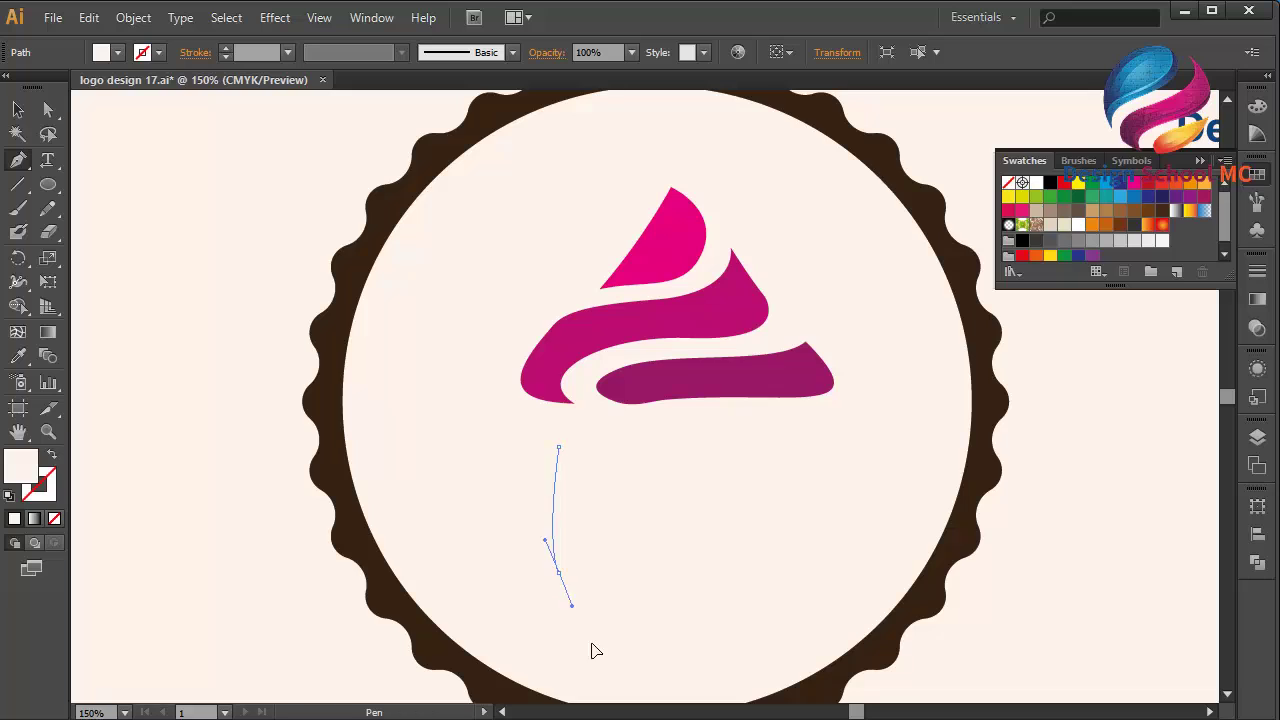
{"action": "scroll", "coordinate": [598, 660], "scroll_direction": "down", "scroll_amount": 4}
{"action": "mouse_move", "coordinate": [598, 555]}
{"action": "left_mouse_down"}
{"action": "mouse_move", "coordinate": [606, 563]}
{"action": "mouse_move", "coordinate": [563, 426]}
{"action": "mouse_move", "coordinate": [565, 297]}
{"action": "mouse_move", "coordinate": [522, 296]}
{"action": "left_mouse_up"}
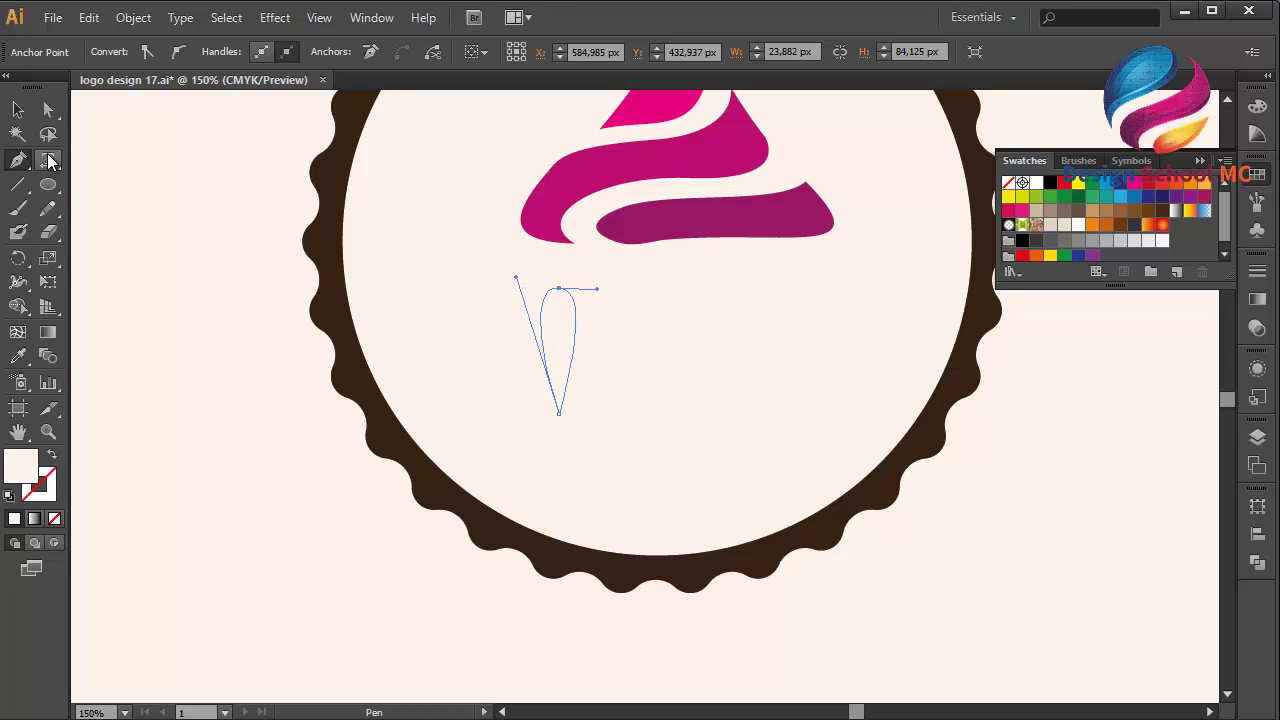
{"action": "left_click", "coordinate": [18, 109]}
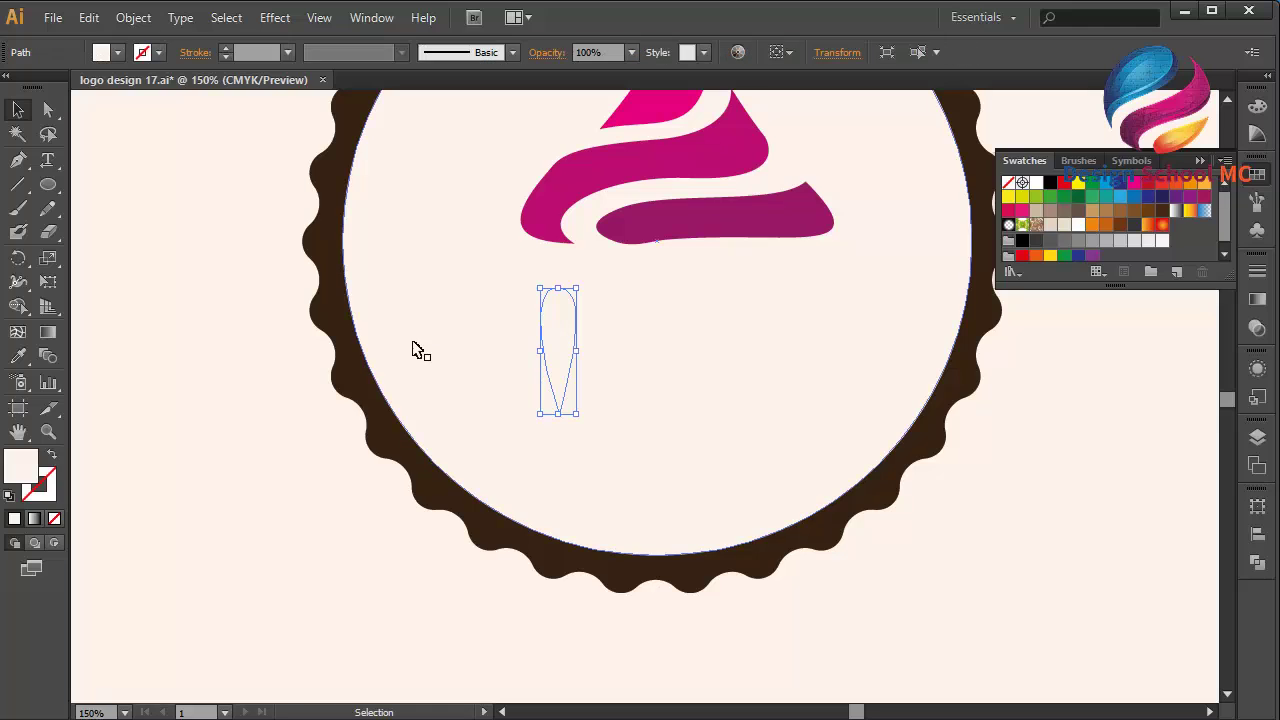
{"action": "left_click", "coordinate": [352, 366]}
- Copy hex 372212 from the ring's fill and paste it as the teardrop's fill
{"action": "double_click", "coordinate": [14, 475]}
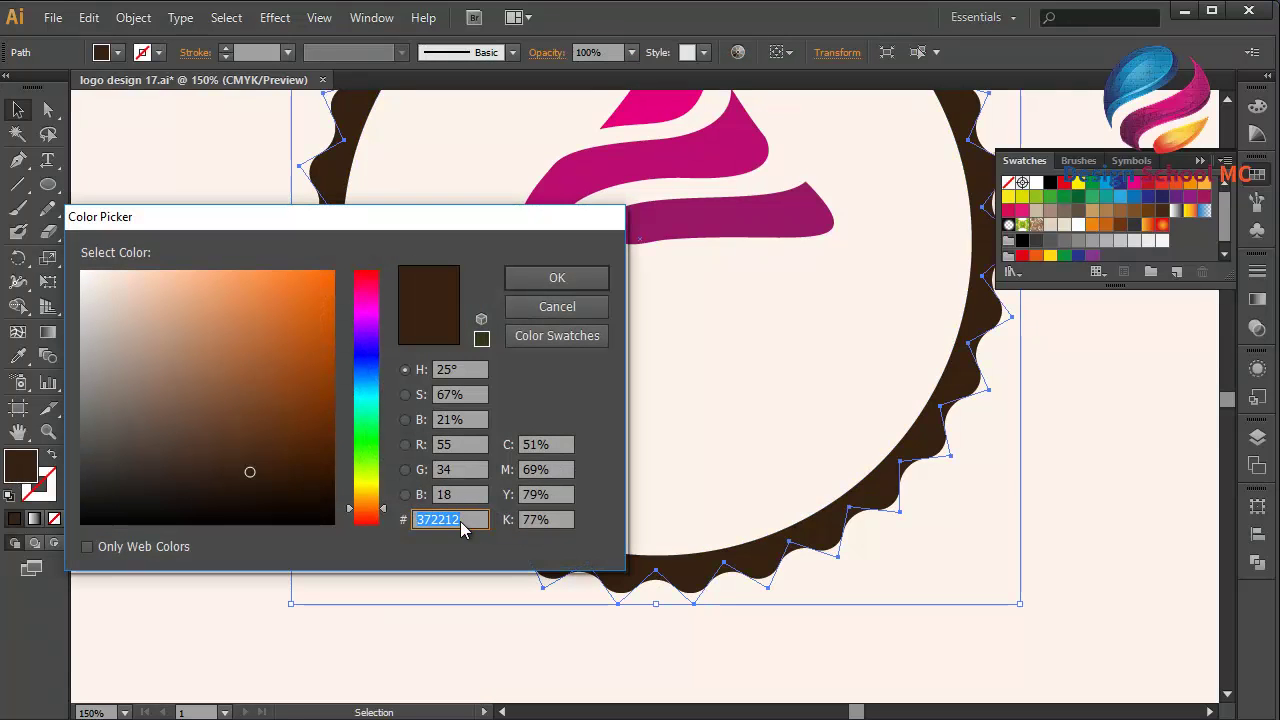
{"action": "right_click", "coordinate": [462, 530]}
{"action": "left_click", "coordinate": [343, 317]}
{"action": "left_click", "coordinate": [548, 306]}
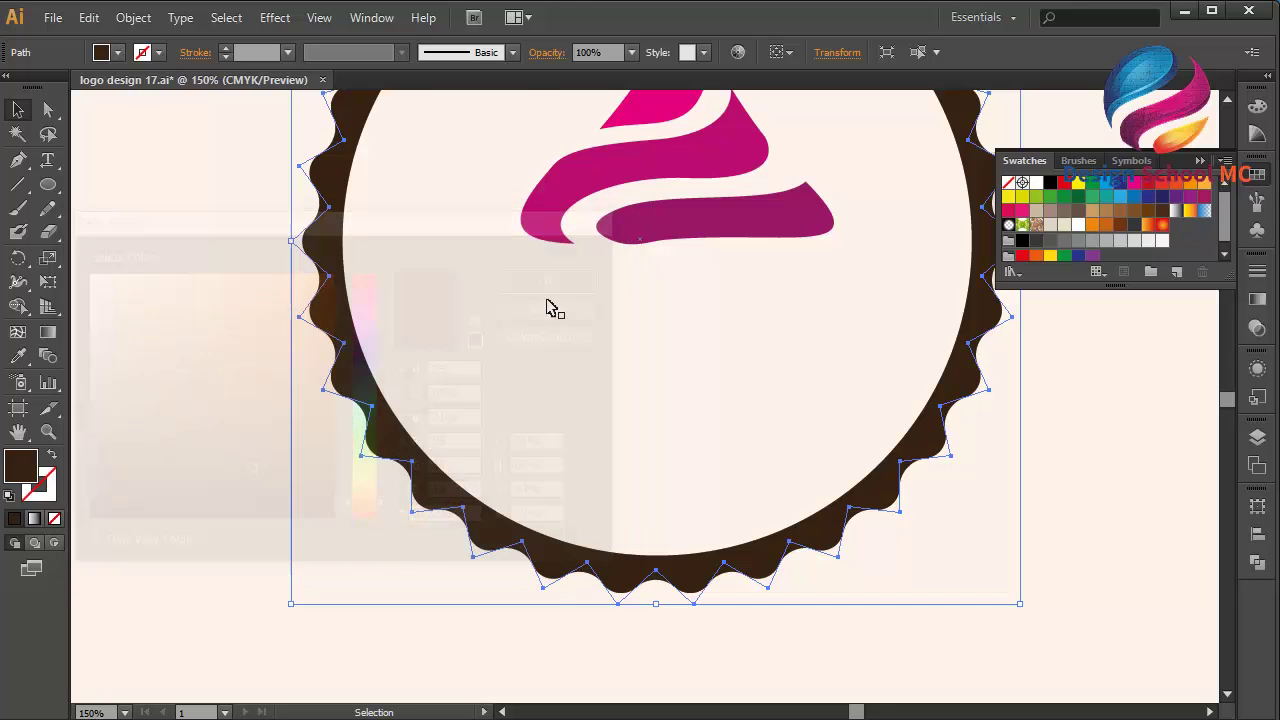
{"action": "left_click", "coordinate": [548, 330]}
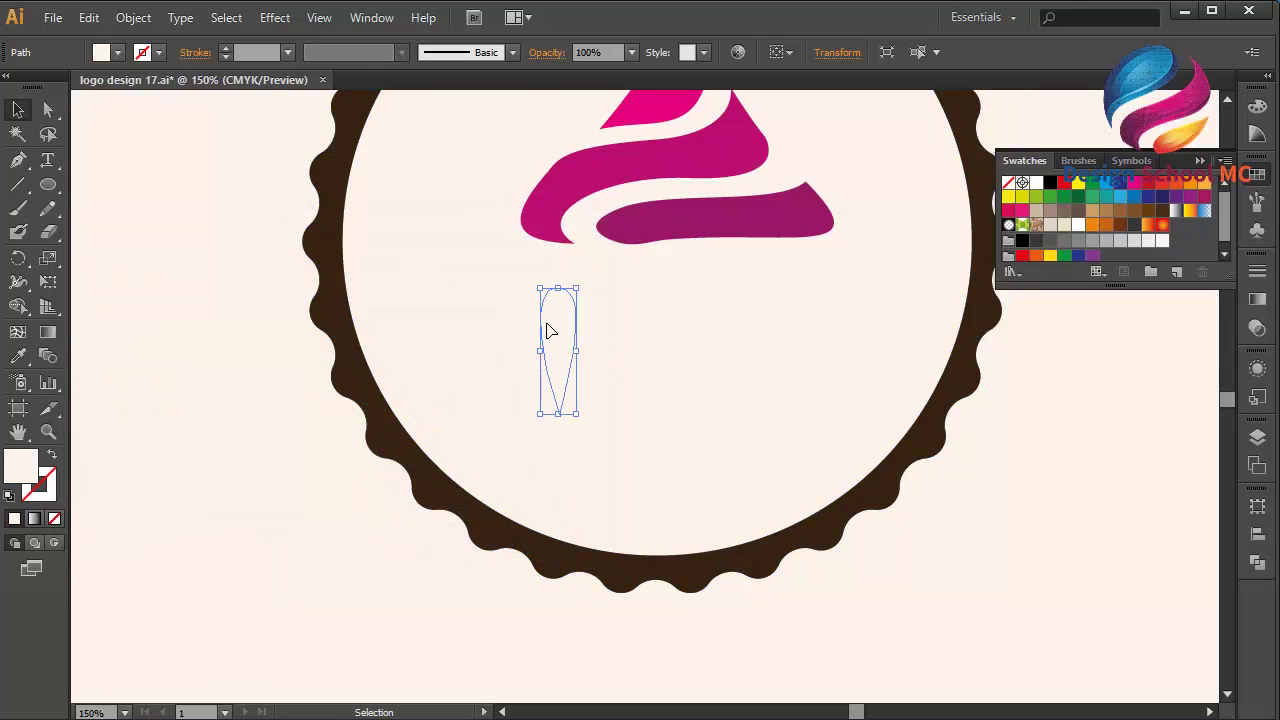
{"action": "double_click", "coordinate": [8, 470]}
{"action": "key", "text": "ctrl+v"}
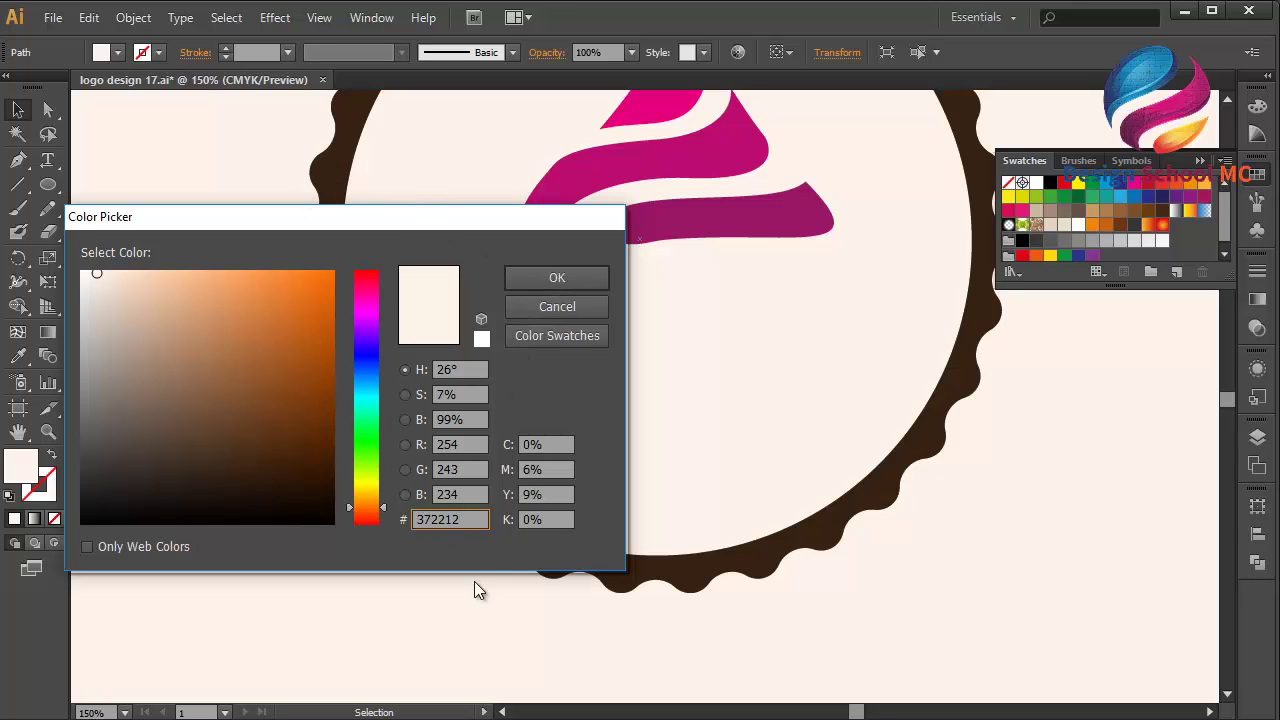
{"action": "left_click", "coordinate": [545, 277]}
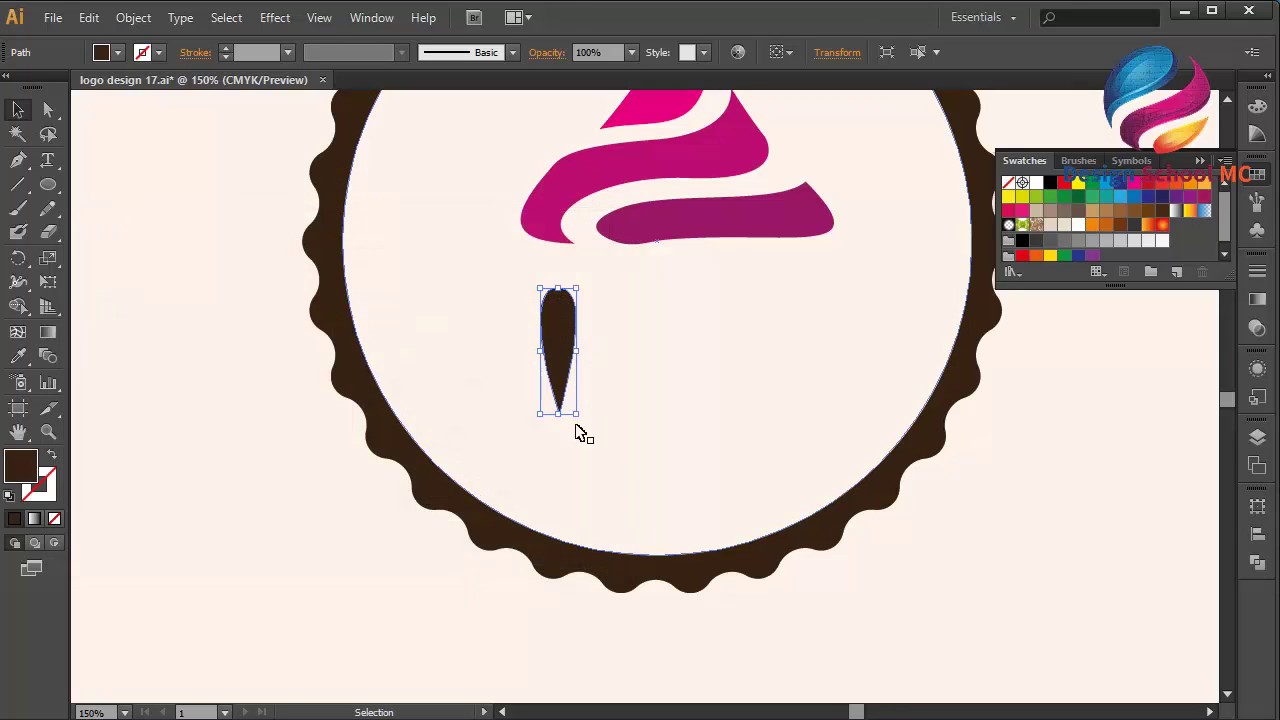
- Lengthen the teardrop by lowering its tip, tilt it, and position it under the frosting
{"action": "left_click_drag", "start_coordinate": [557, 413], "coordinate": [558, 482]}
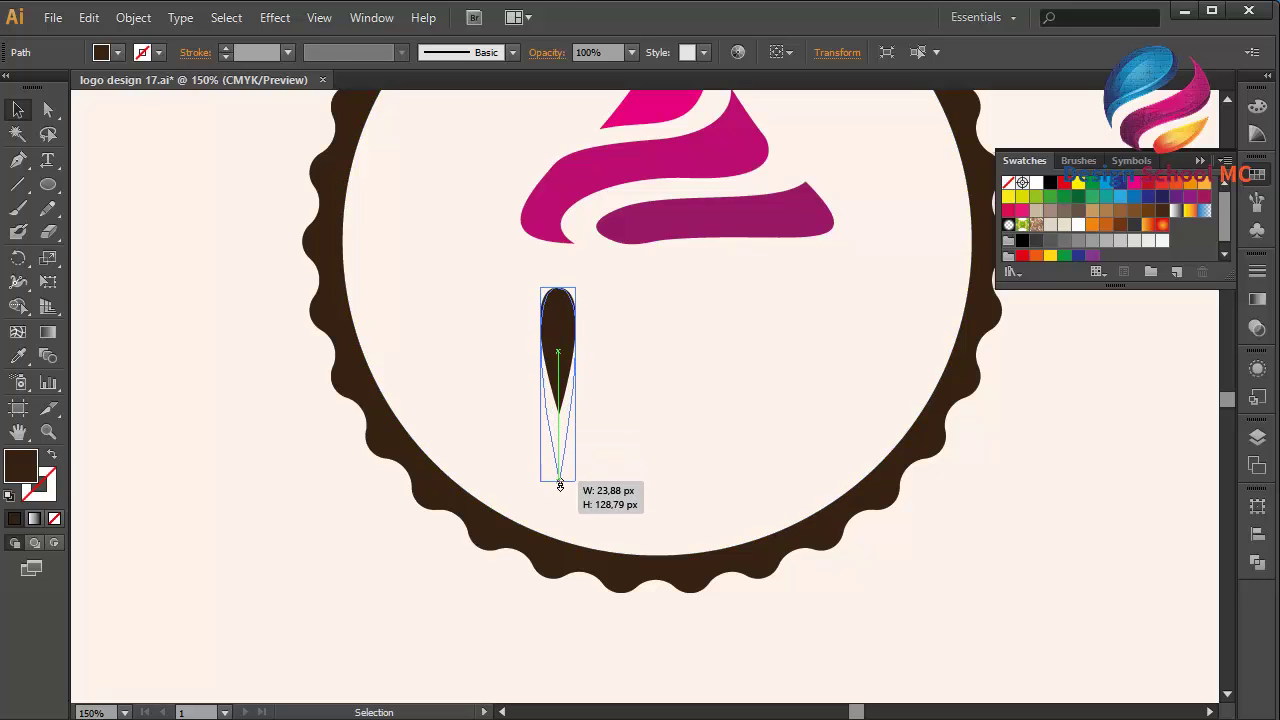
{"action": "left_click_drag", "start_coordinate": [566, 378], "coordinate": [555, 349]}
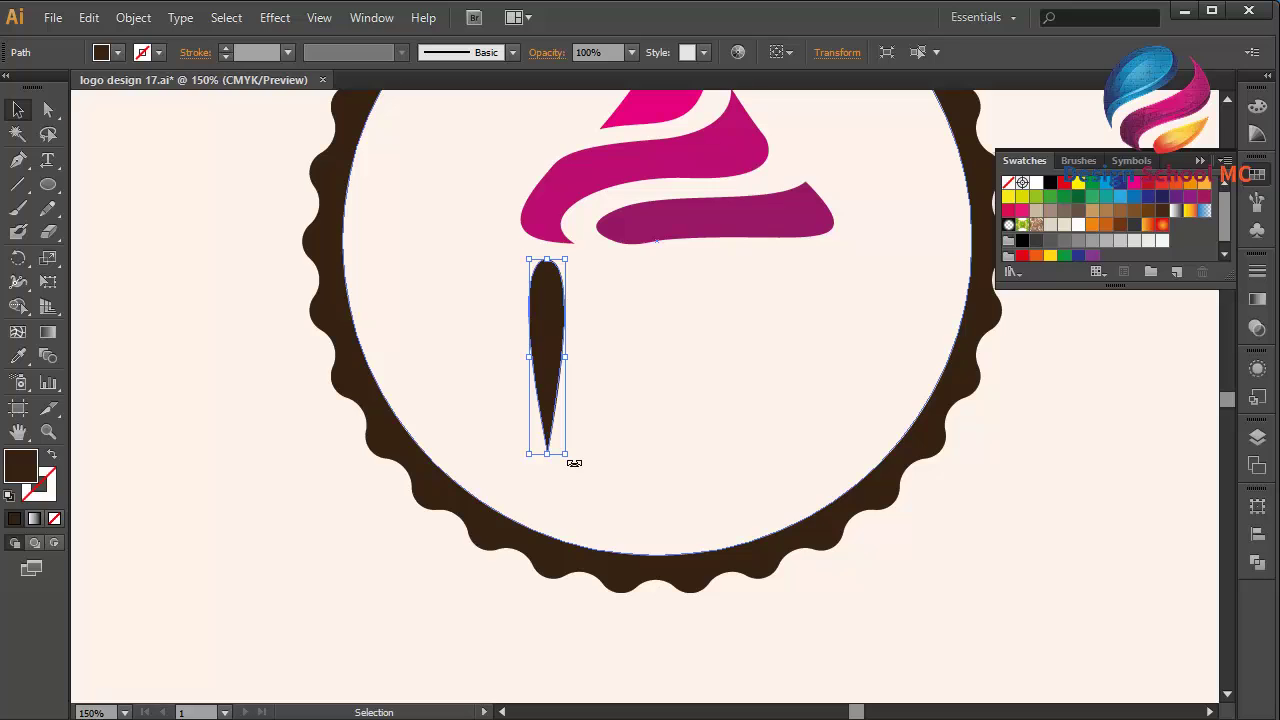
{"action": "left_click_drag", "start_coordinate": [574, 463], "coordinate": [603, 460]}
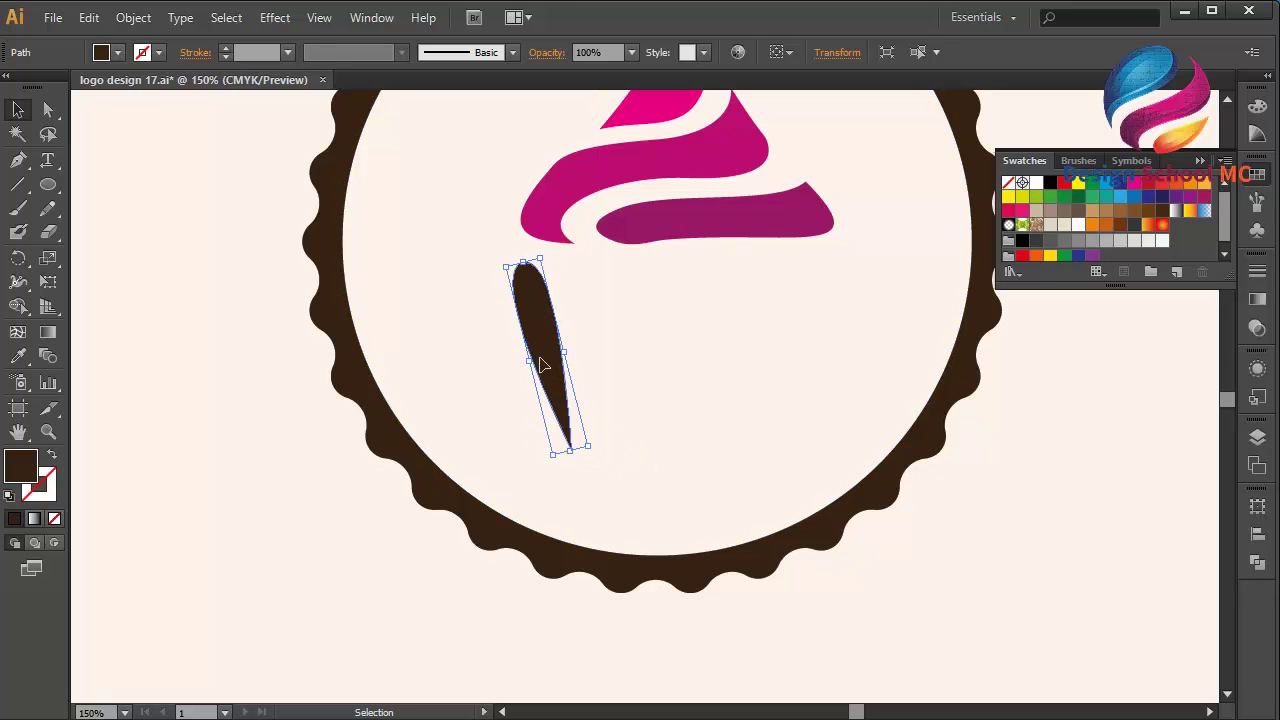
{"action": "left_click_drag", "start_coordinate": [545, 367], "coordinate": [575, 373]}
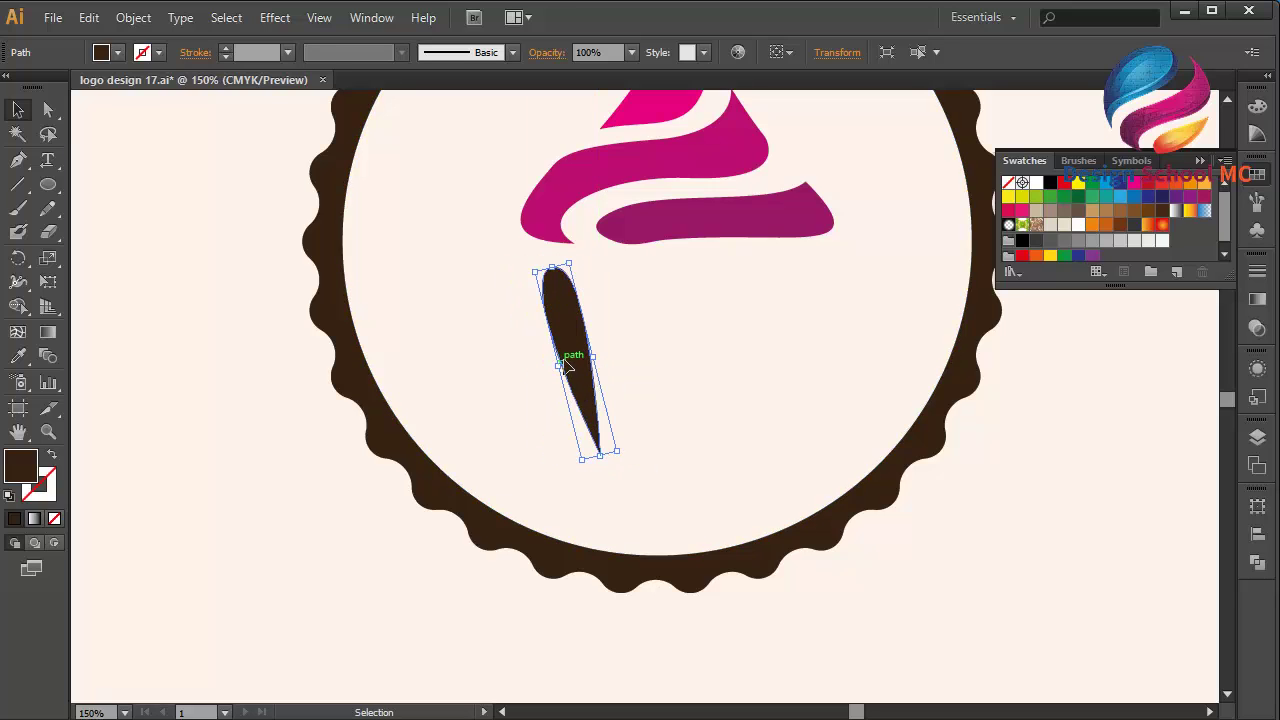
- Paste a copy of the teardrop in front, placed to its right and rotated more upright
{"action": "left_click", "coordinate": [89, 17]}
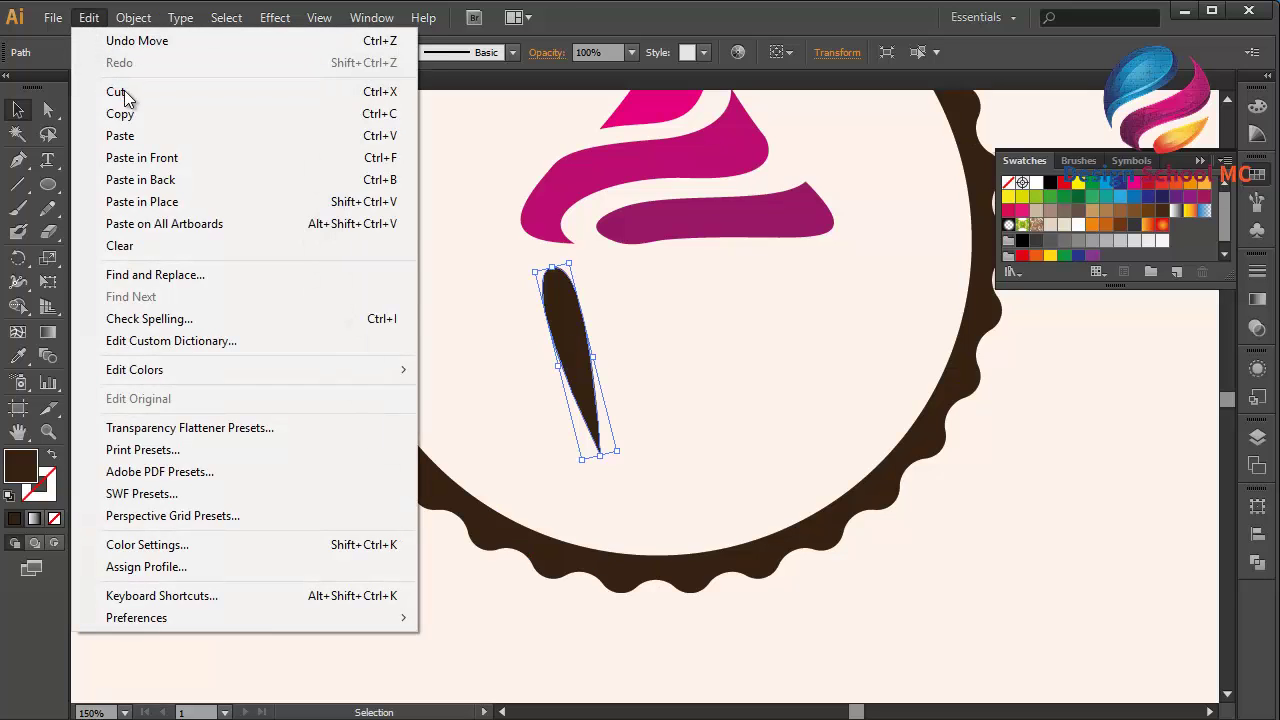
{"action": "left_click", "coordinate": [131, 115]}
{"action": "left_click", "coordinate": [89, 17]}
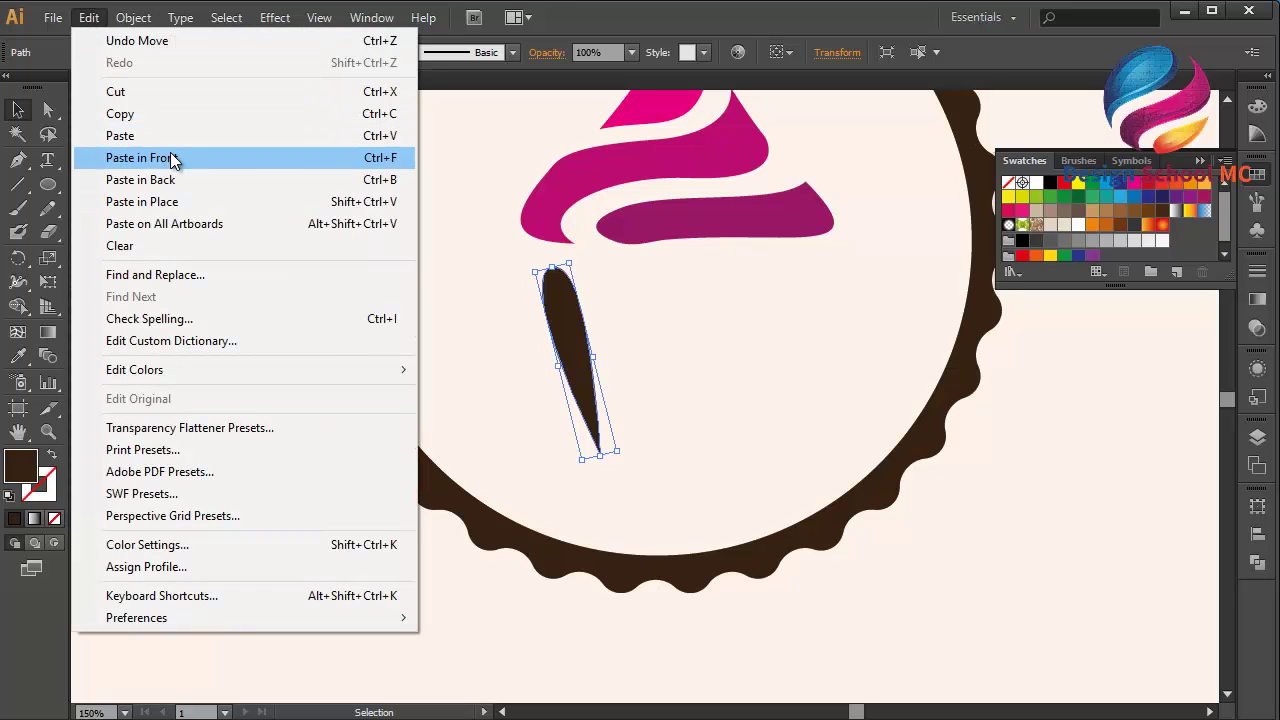
{"action": "left_click", "coordinate": [172, 157]}
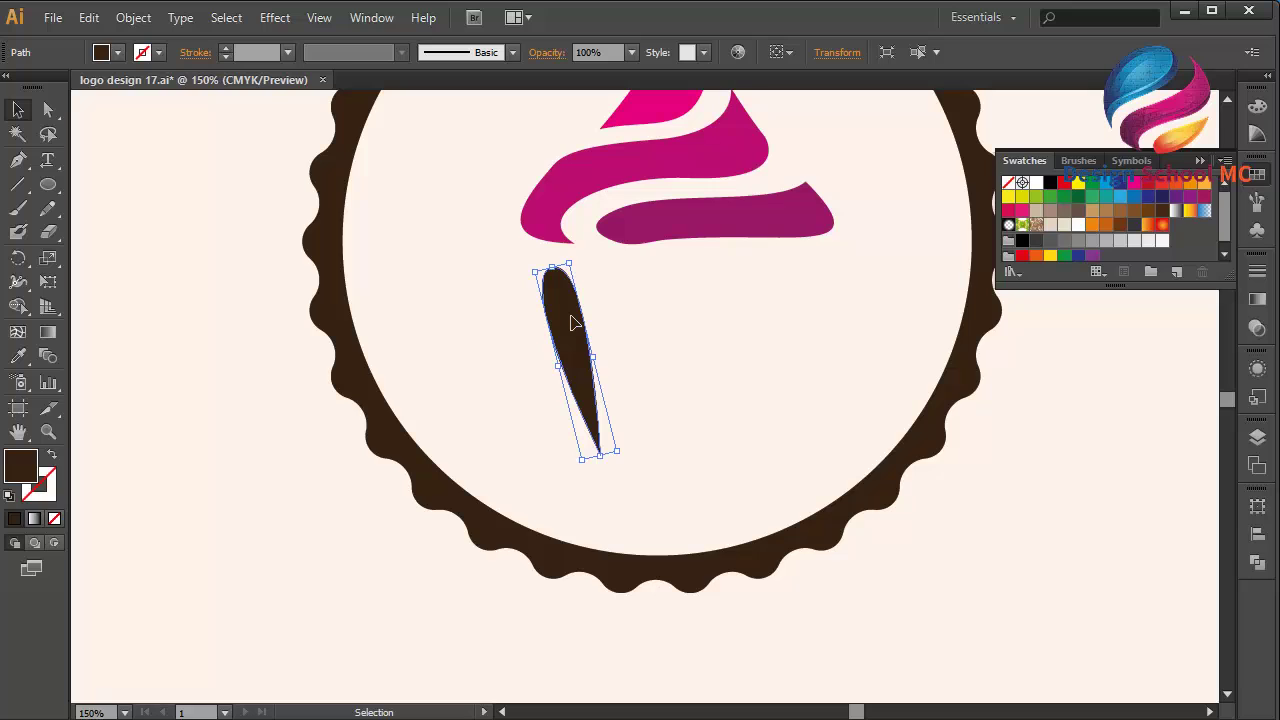
{"action": "left_click_drag", "start_coordinate": [573, 367], "coordinate": [641, 366]}
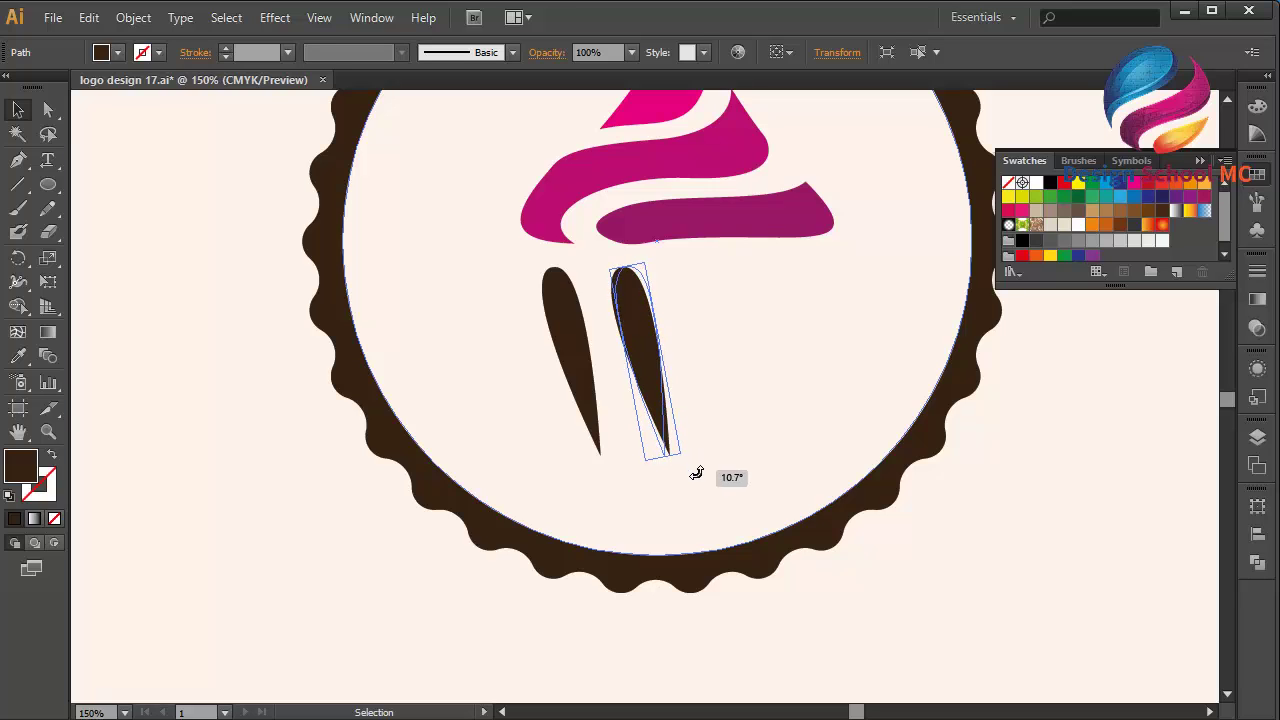
{"action": "left_click_drag", "start_coordinate": [697, 456], "coordinate": [686, 443]}
{"action": "left_click_drag", "start_coordinate": [640, 366], "coordinate": [620, 368]}
- Paste a copy of both teardrops in front and flip it horizontally to the right
{"action": "left_click", "coordinate": [565, 365], "text": "shift"}
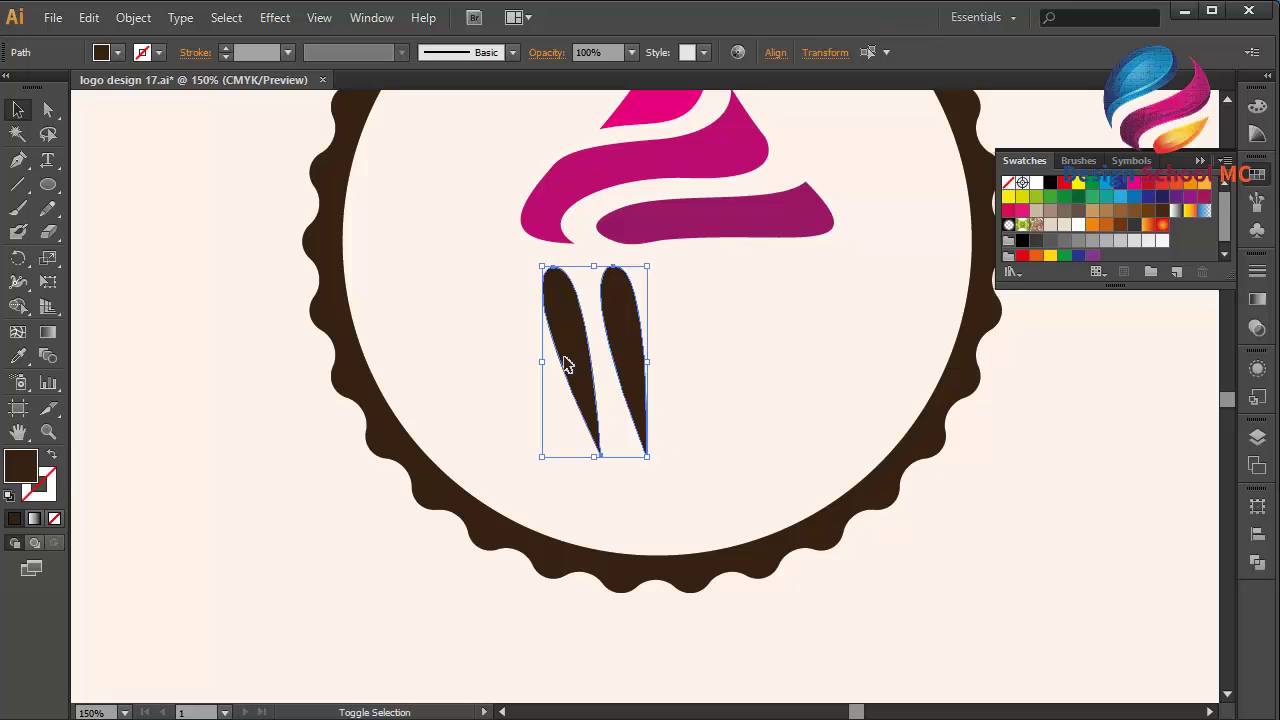
{"action": "left_click", "coordinate": [88, 17]}
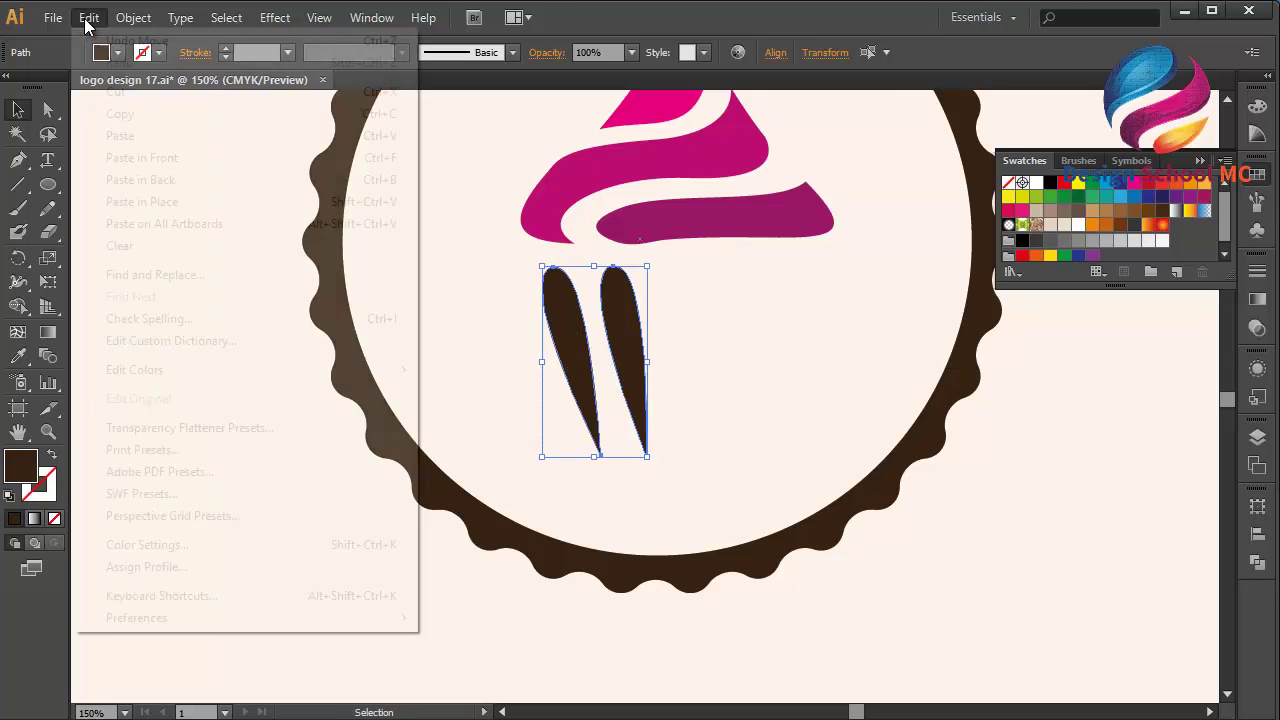
{"action": "left_click", "coordinate": [120, 113]}
{"action": "left_click", "coordinate": [88, 17]}
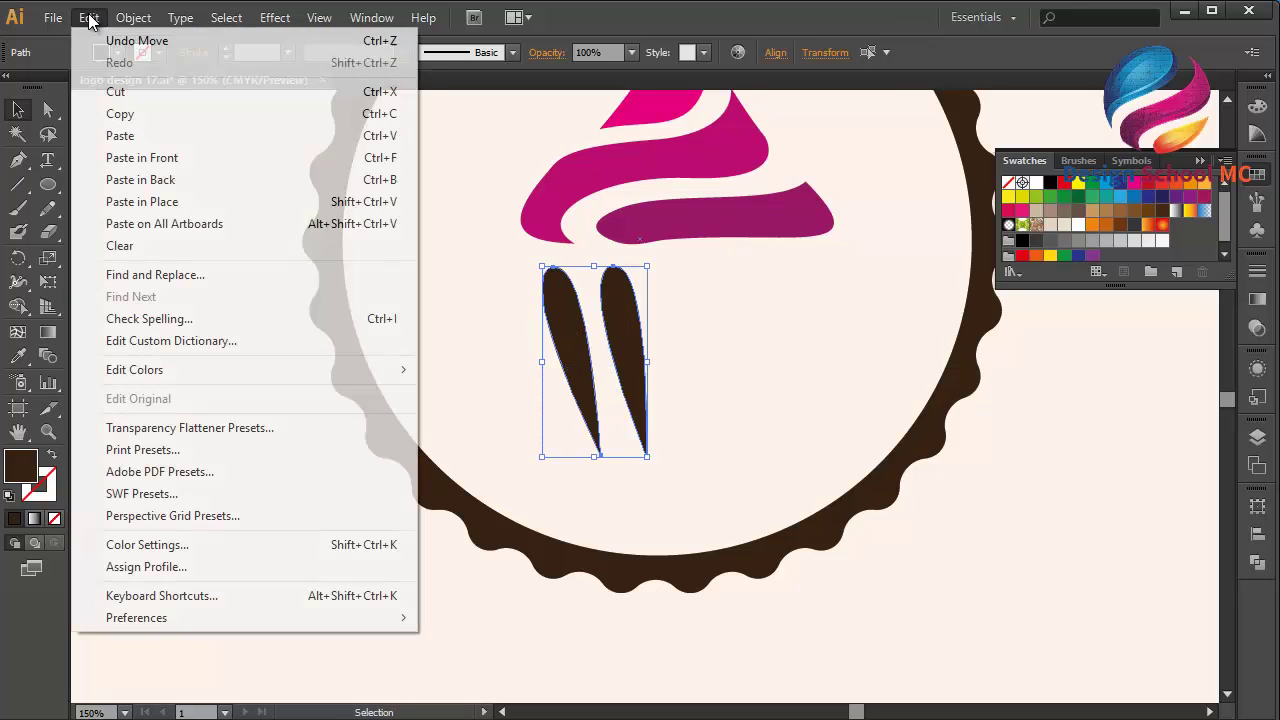
{"action": "left_click", "coordinate": [166, 163]}
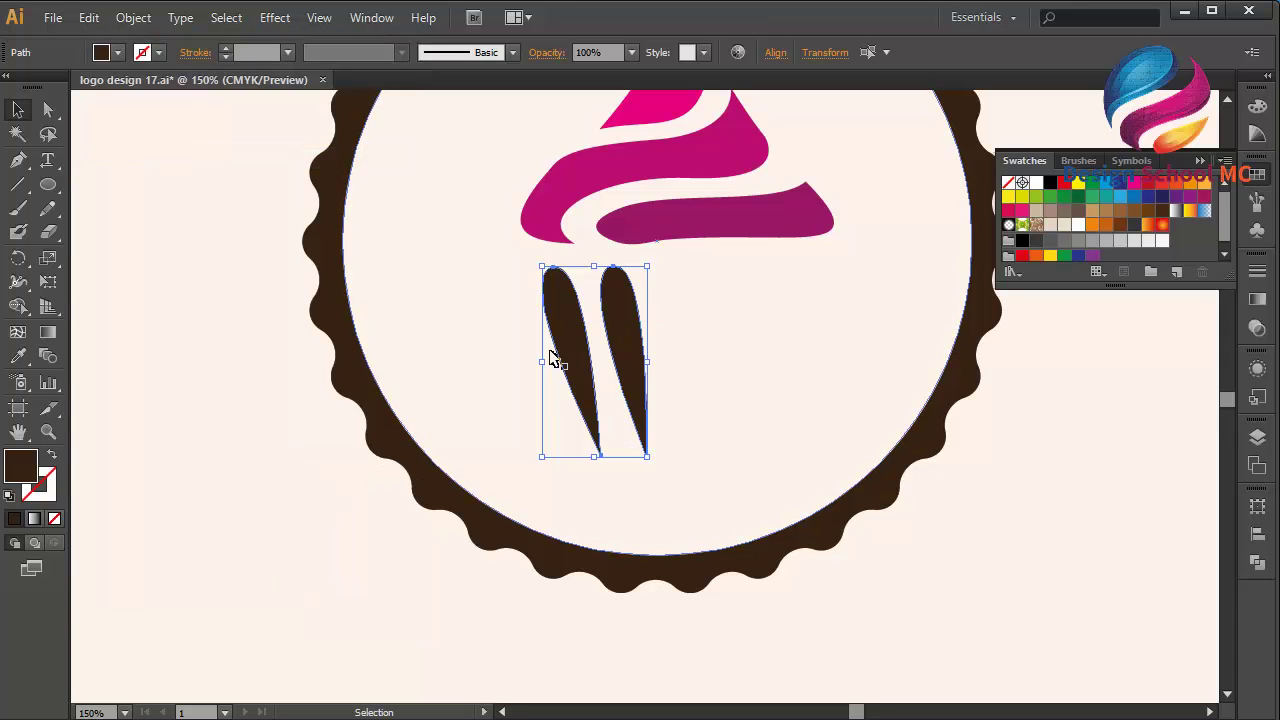
{"action": "left_click_drag", "start_coordinate": [543, 363], "coordinate": [761, 365]}
{"action": "key", "text": "Right"}
{"action": "key", "text": "Right"}
{"action": "key", "text": "Right"}
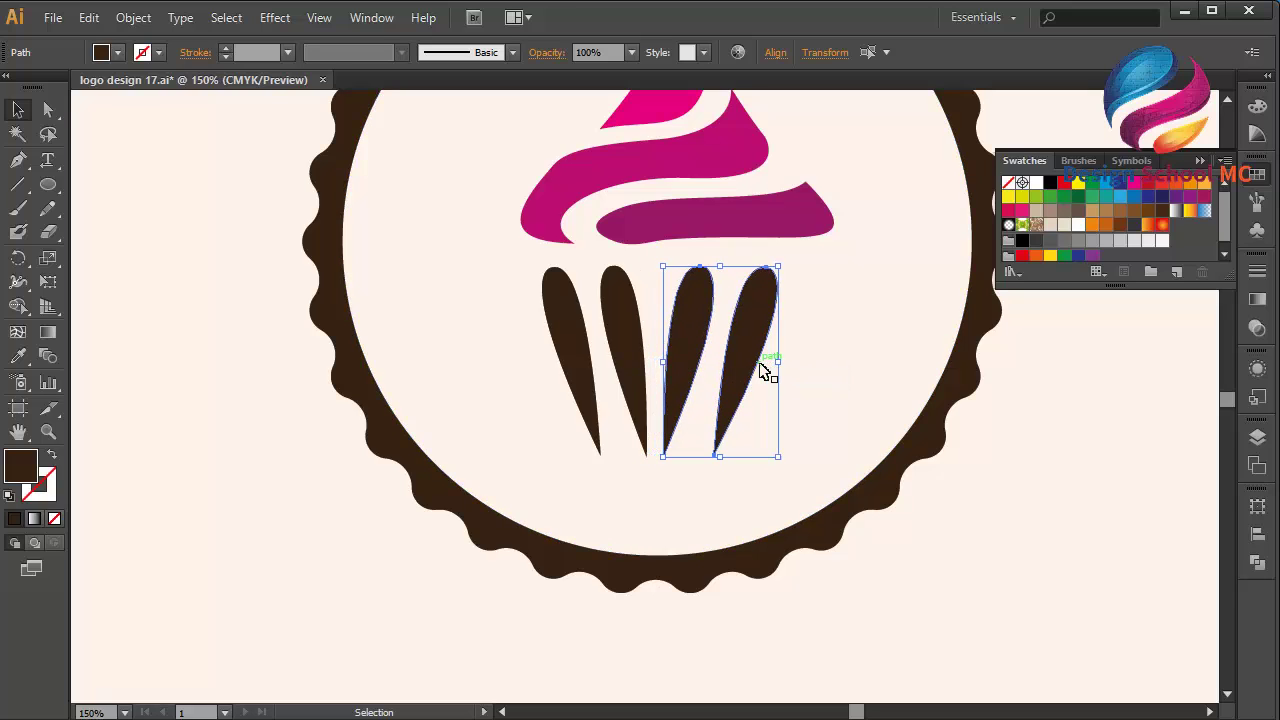
{"action": "key", "text": "Right"}
{"action": "key", "text": "Right"}
{"action": "key", "text": "Right"}
{"action": "key", "text": "Right"}
{"action": "key", "text": "Right"}
{"action": "key", "text": "Right"}
{"action": "key", "text": "Right"}
{"action": "key", "text": "Right"}
{"action": "key", "text": "Right"}
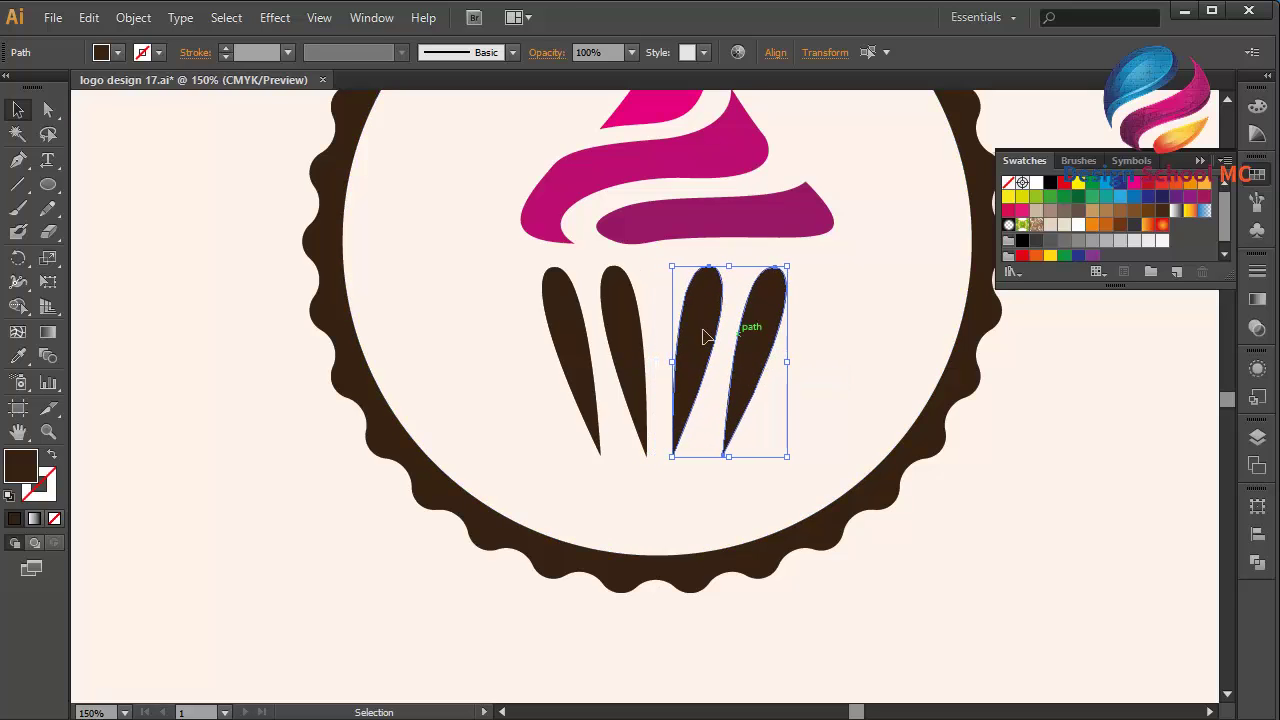
- Group all four brown teardrops into a single cupcake liner
{"action": "left_click", "coordinate": [628, 334], "text": "shift"}
{"action": "left_click", "coordinate": [563, 328], "text": "shift"}
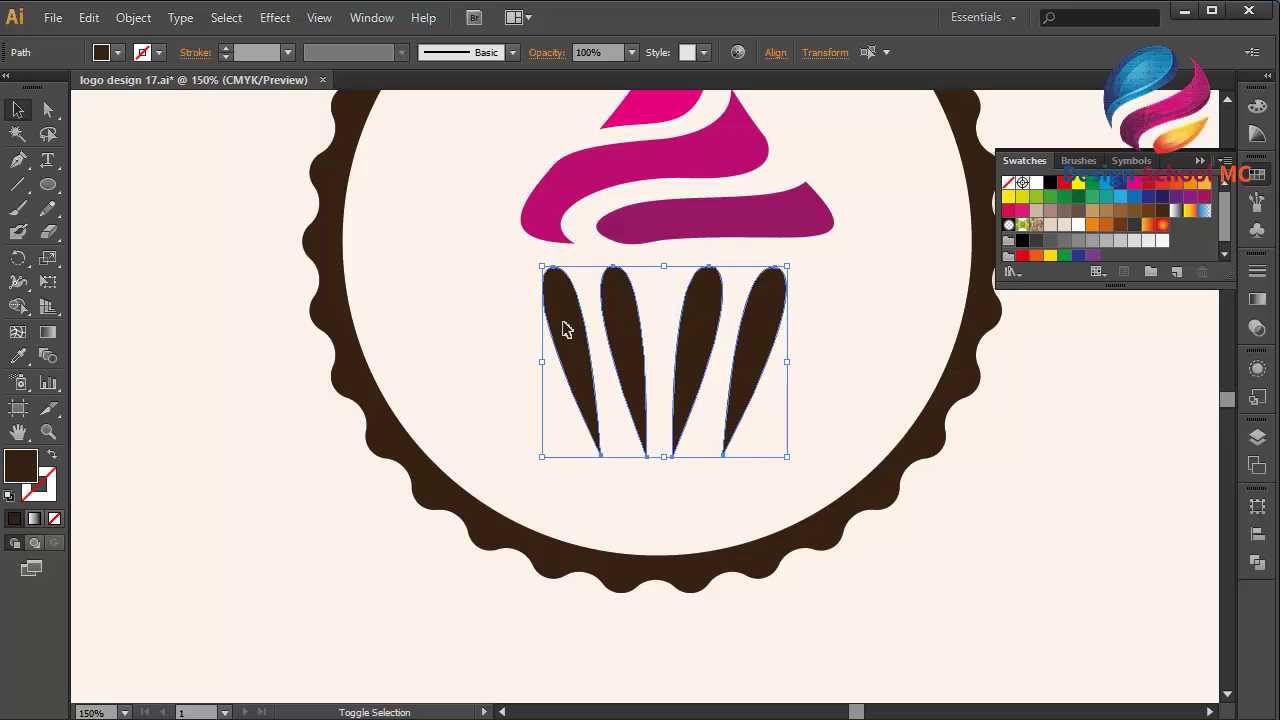
{"action": "right_click", "coordinate": [636, 339]}
{"action": "left_click", "coordinate": [688, 433]}
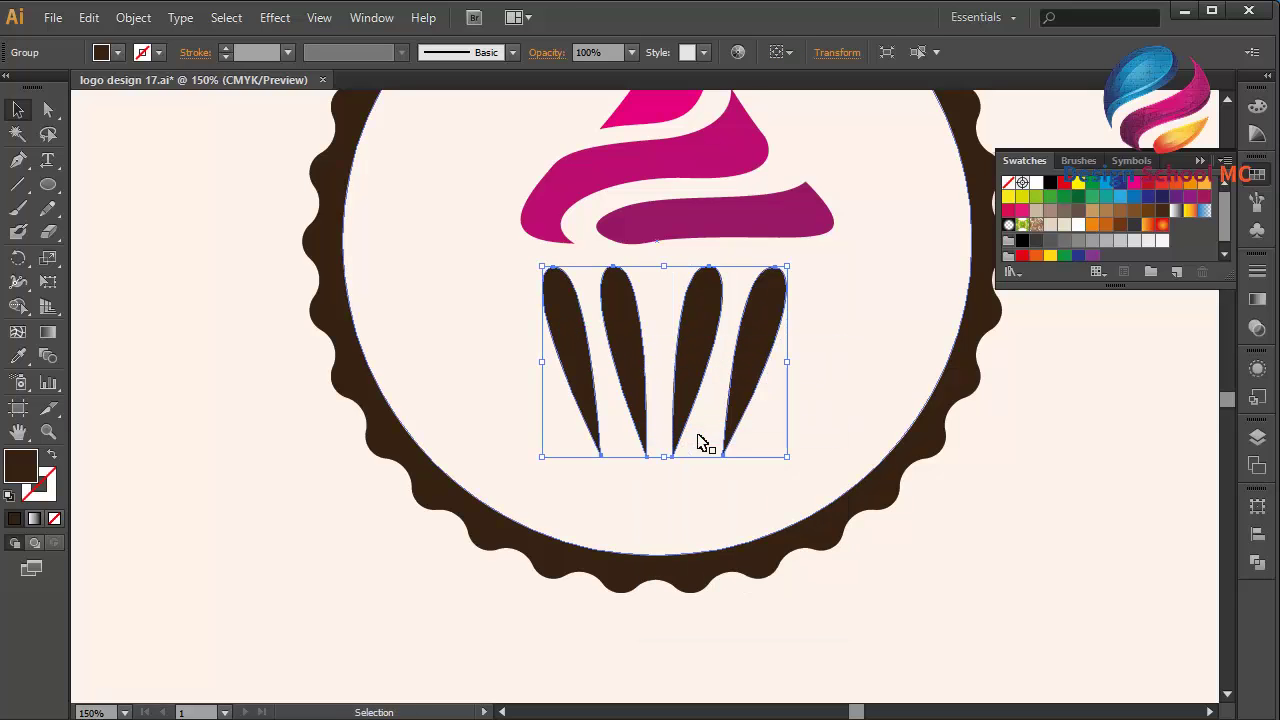
- Group the frosting swirls, cone and liner into one cupcake
{"action": "key", "text": "ctrl+0"}
{"action": "left_click", "coordinate": [700, 442]}
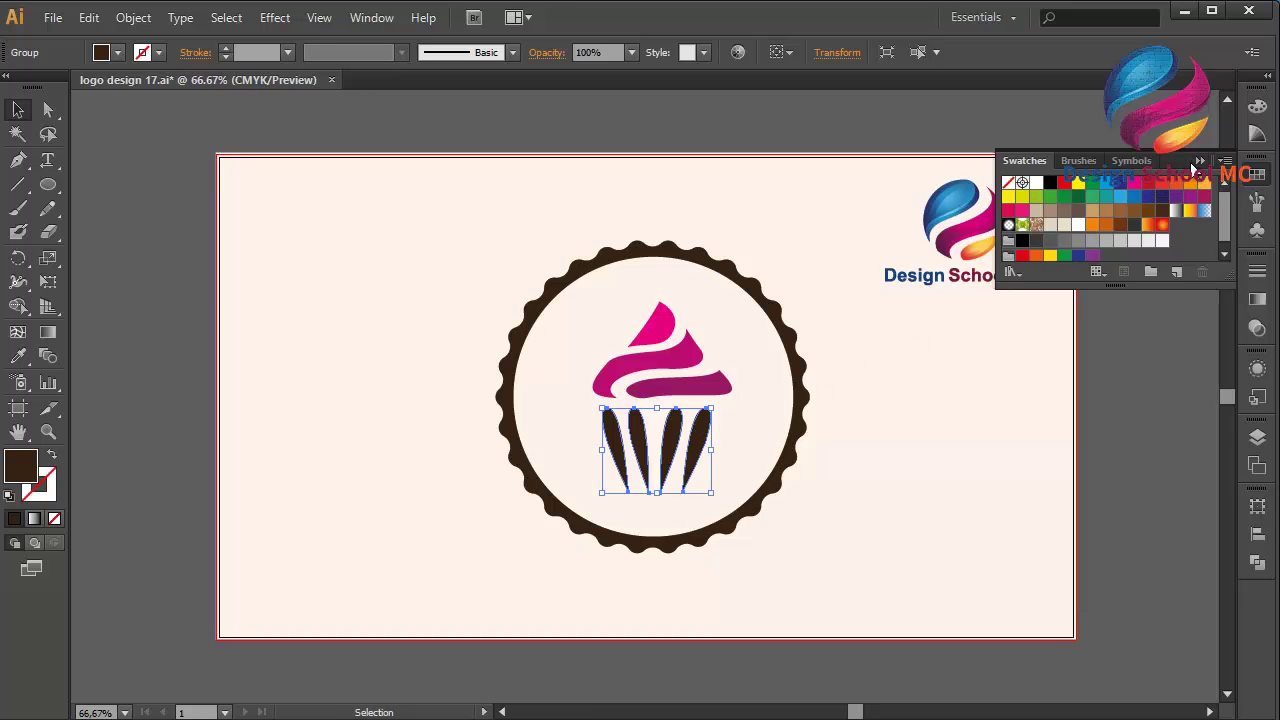
{"action": "left_click", "coordinate": [1200, 161]}
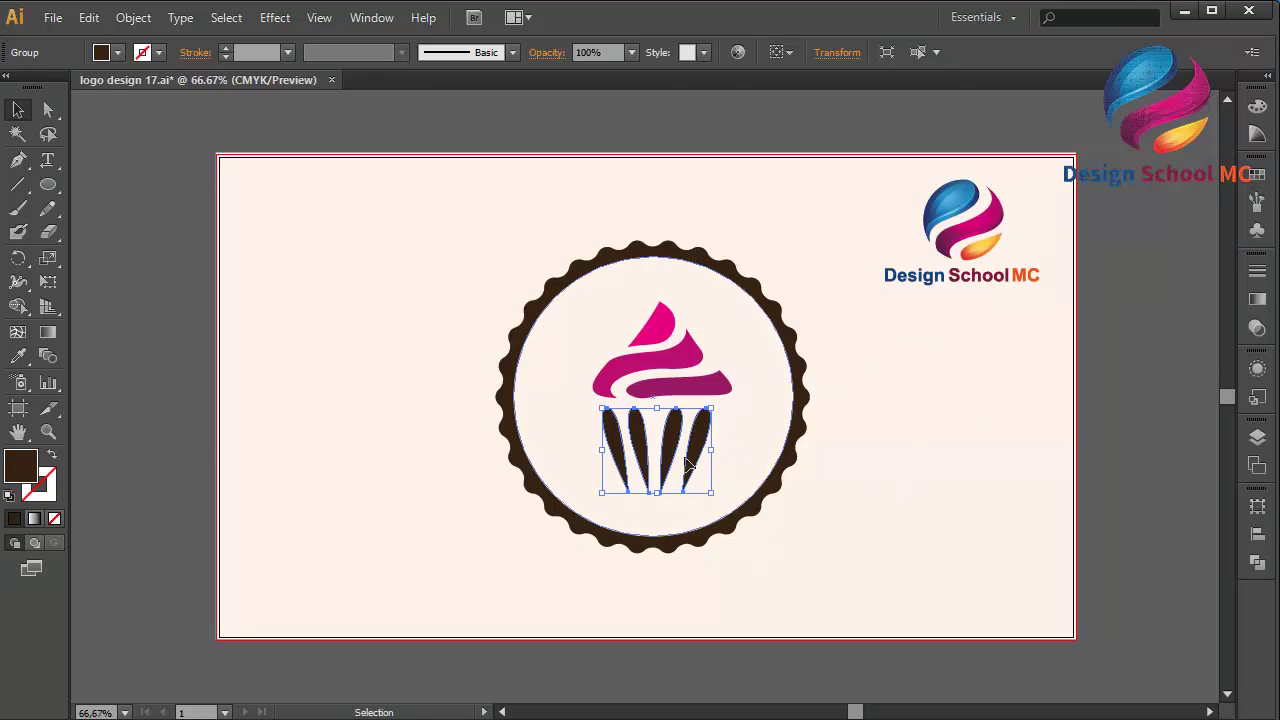
{"action": "key", "text": "Right"}
{"action": "key", "text": "Right"}
{"action": "key", "text": "Right"}
{"action": "key", "text": "Right"}
{"action": "key", "text": "Right"}
{"action": "key", "text": "Right"}
{"action": "key", "text": "Right"}
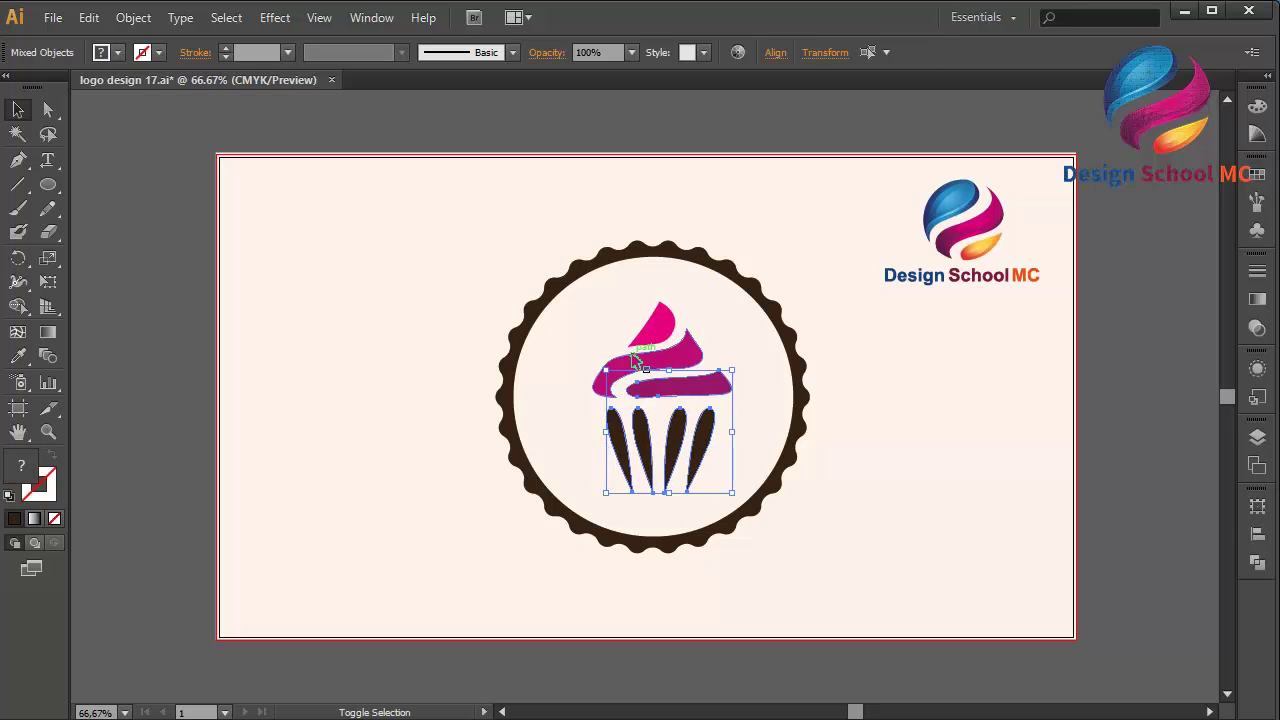
{"action": "left_click", "coordinate": [645, 352], "text": "shift"}
{"action": "left_click", "coordinate": [662, 312], "text": "shift"}
{"action": "right_click", "coordinate": [660, 318]}
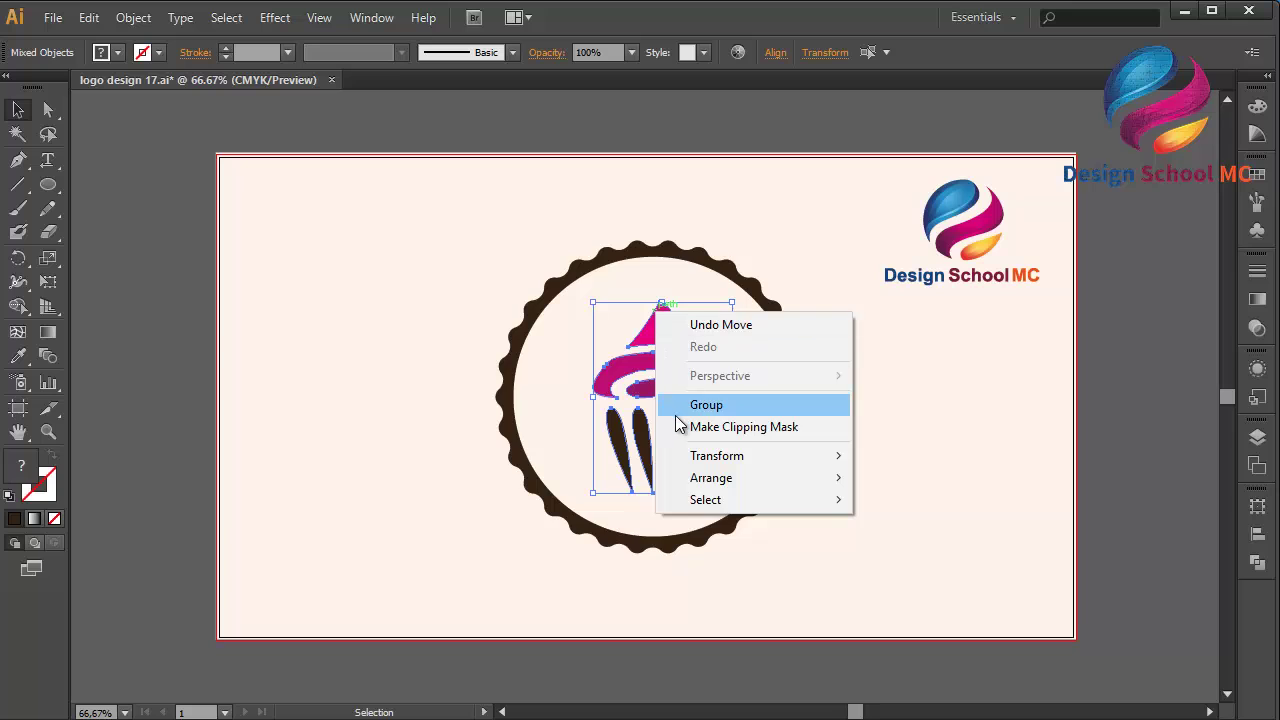
{"action": "left_click", "coordinate": [700, 405]}
- Shrink the cupcake group and place it near the top of the cream centre
{"action": "left_click_drag", "start_coordinate": [661, 495], "coordinate": [646, 402]}
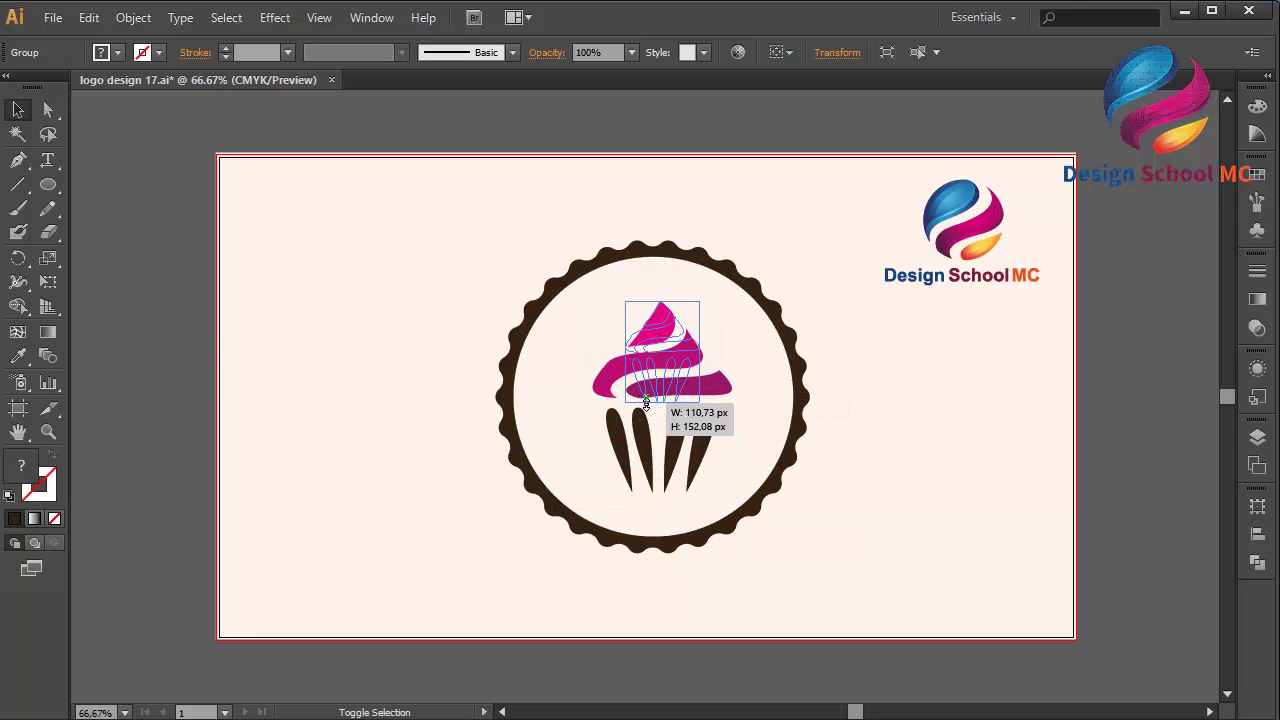
{"action": "left_click_drag", "start_coordinate": [646, 402], "coordinate": [661, 395]}
{"action": "left_click_drag", "start_coordinate": [663, 342], "coordinate": [657, 318]}
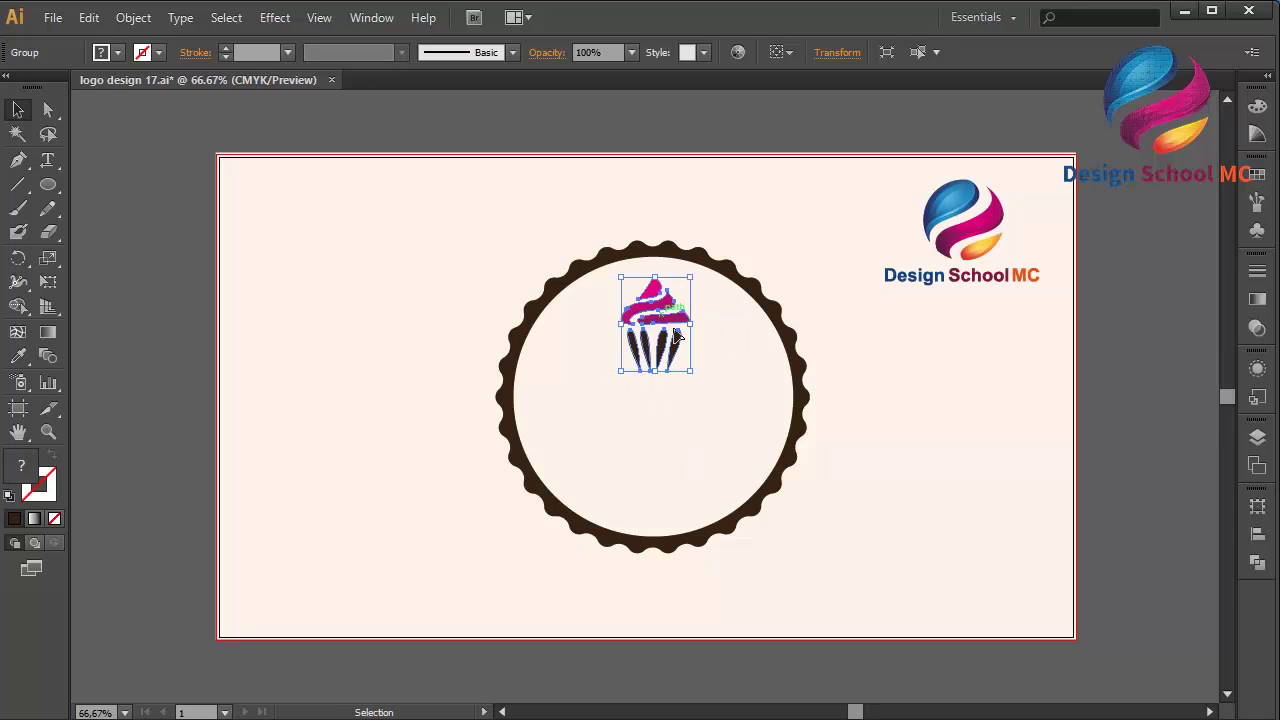
{"action": "key", "text": "Right"}
{"action": "key", "text": "Right"}
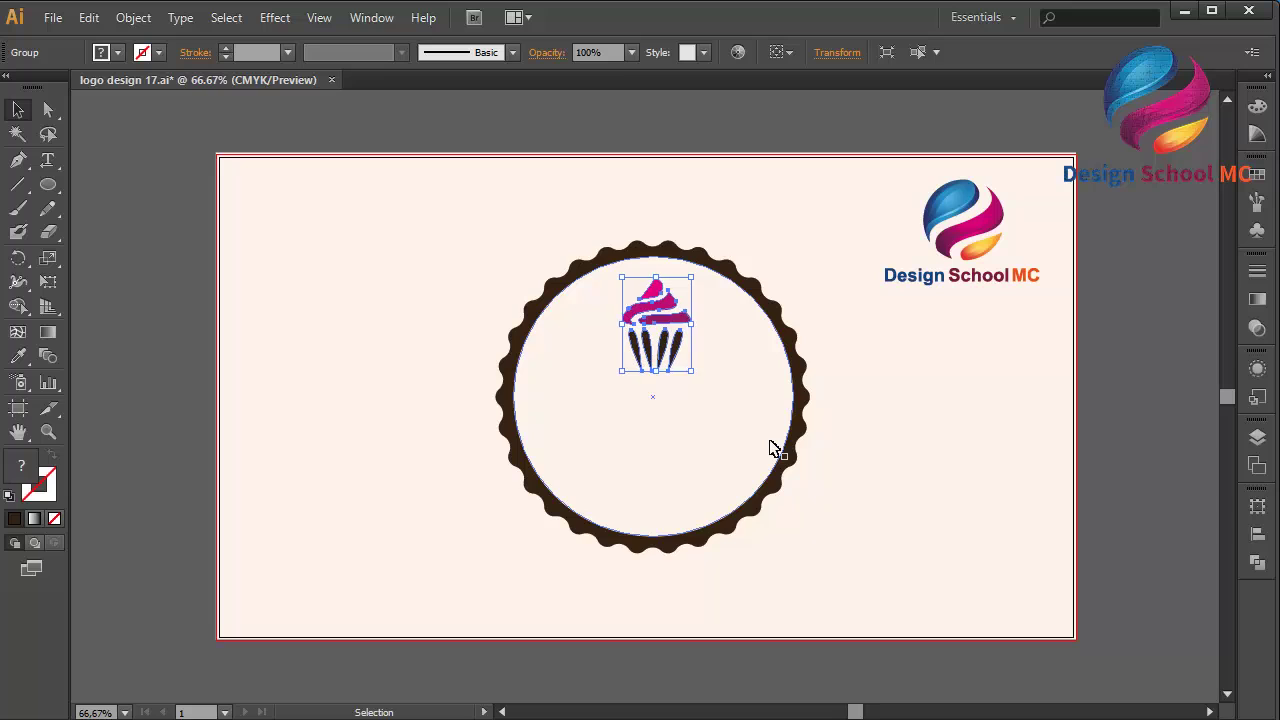
{"action": "key", "text": "Left"}
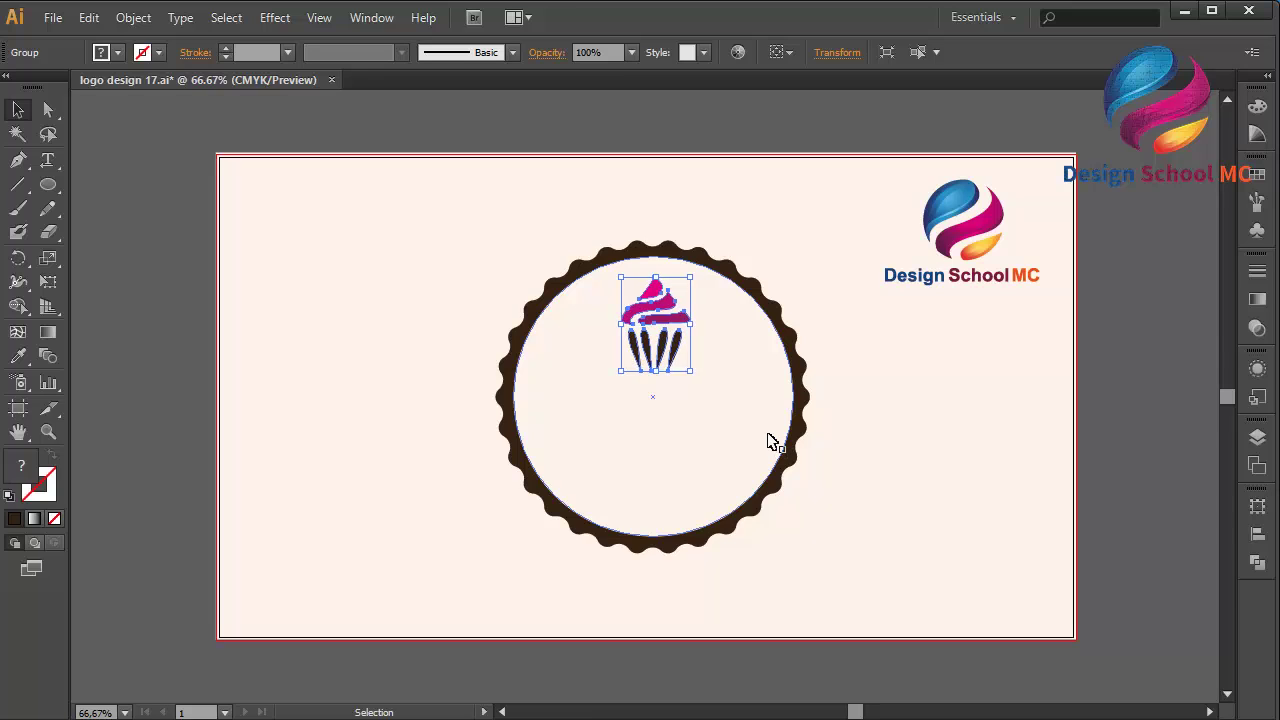
- At 100% zoom, add a bold Gadugi text line reading 'Bekery'
{"action": "left_click", "coordinate": [1160, 442]}
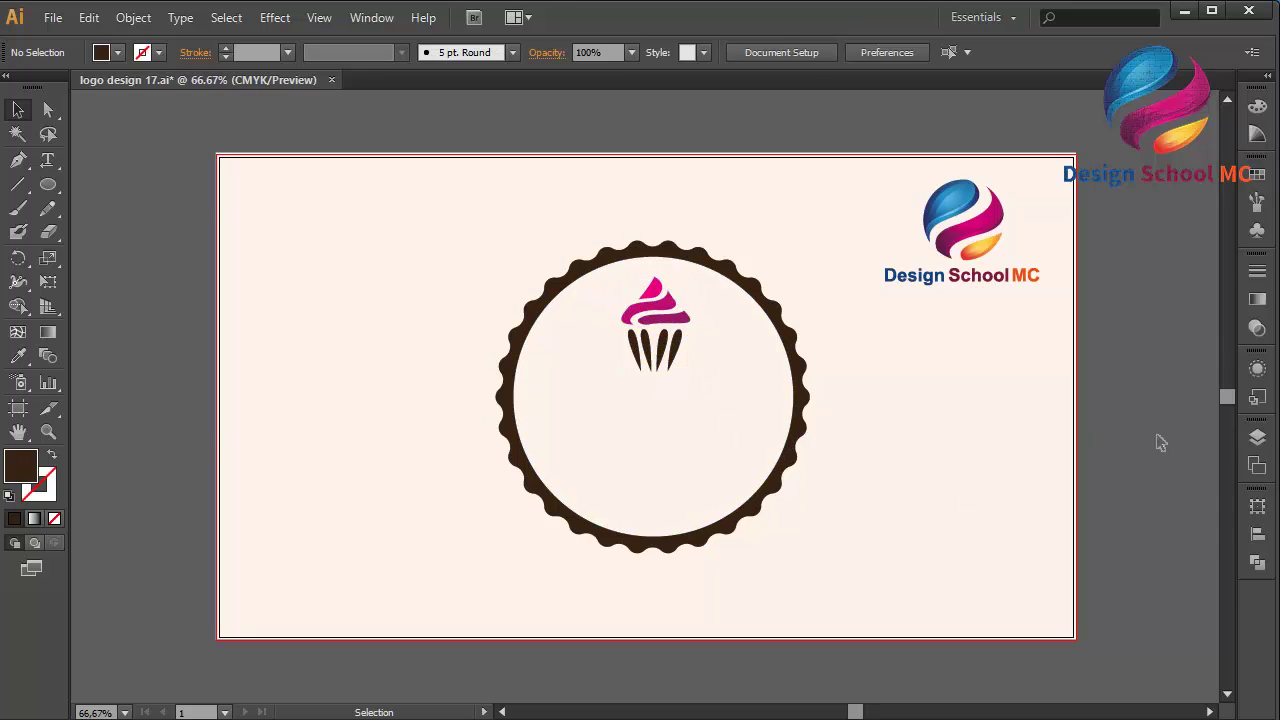
{"action": "key", "text": "ctrl+1"}
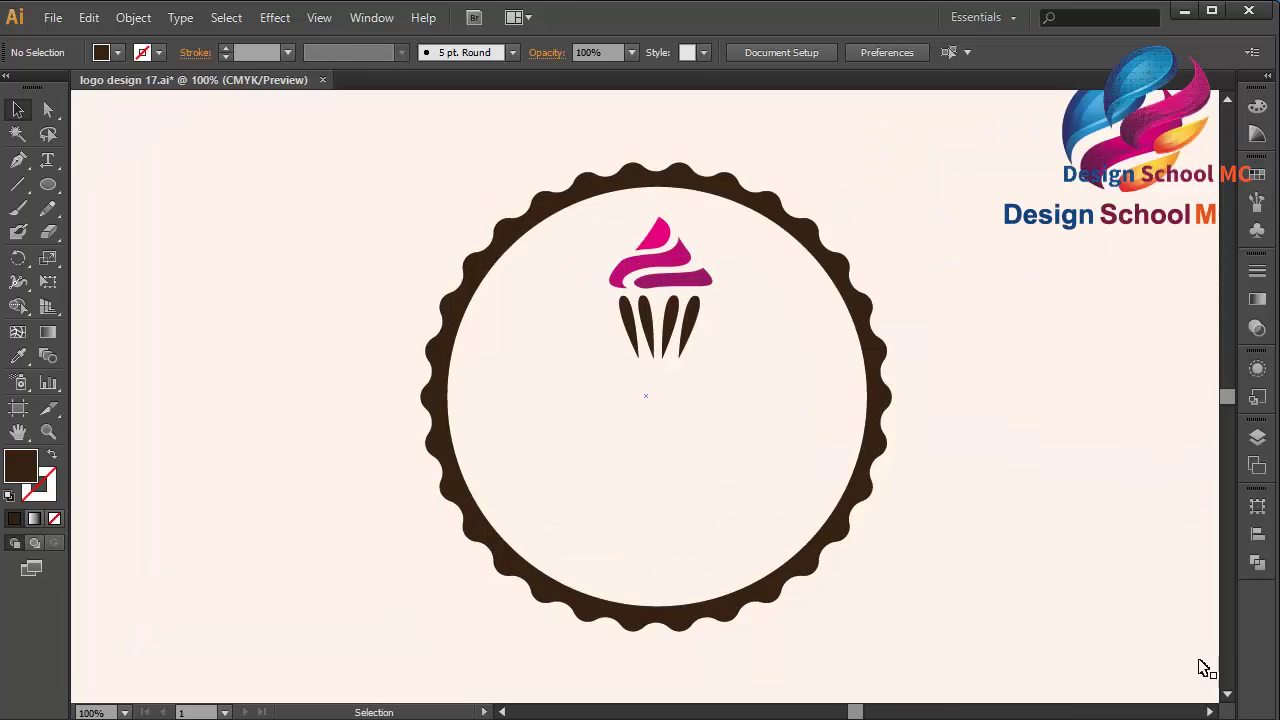
{"action": "left_click", "coordinate": [1210, 711]}
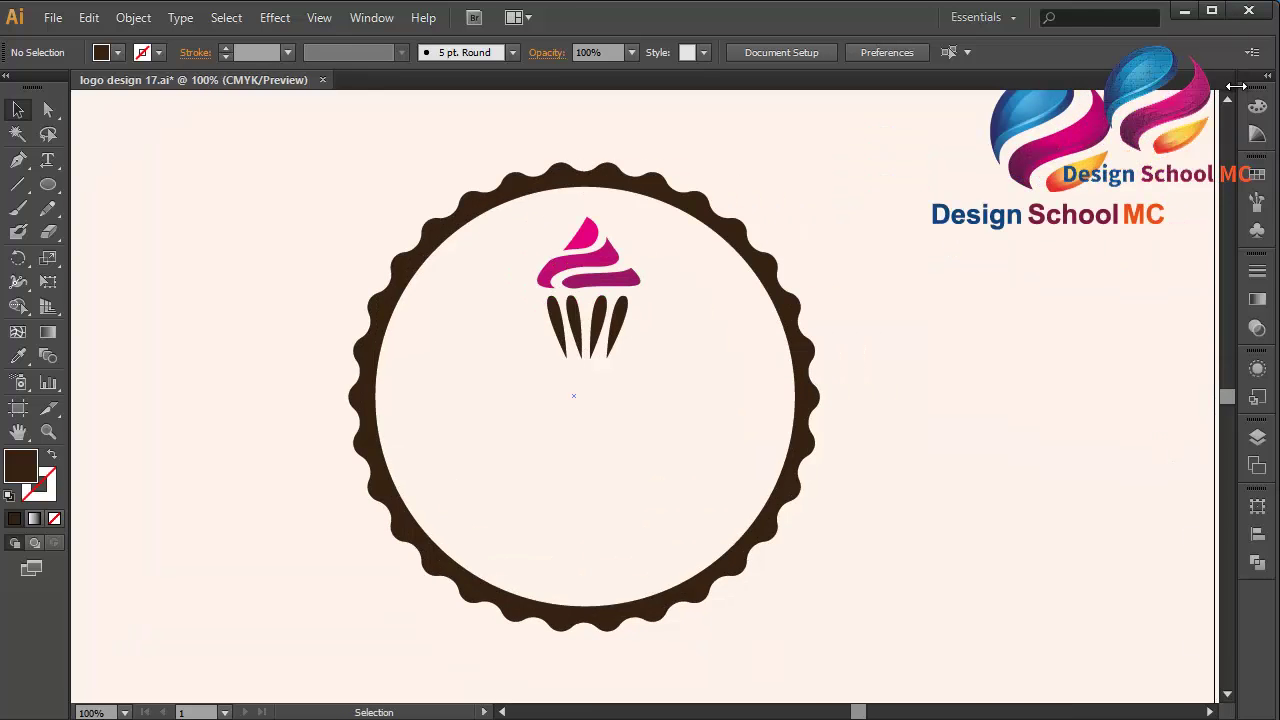
{"action": "left_click", "coordinate": [1228, 100]}
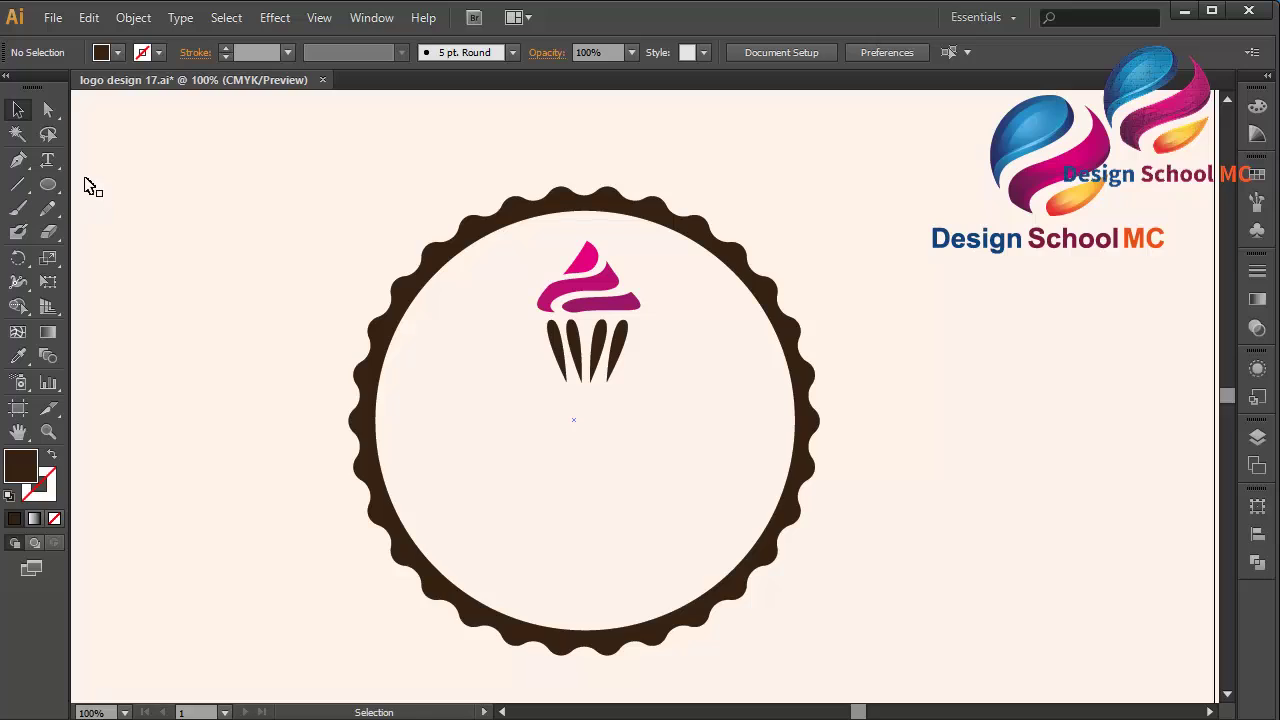
{"action": "left_click", "coordinate": [47, 160]}
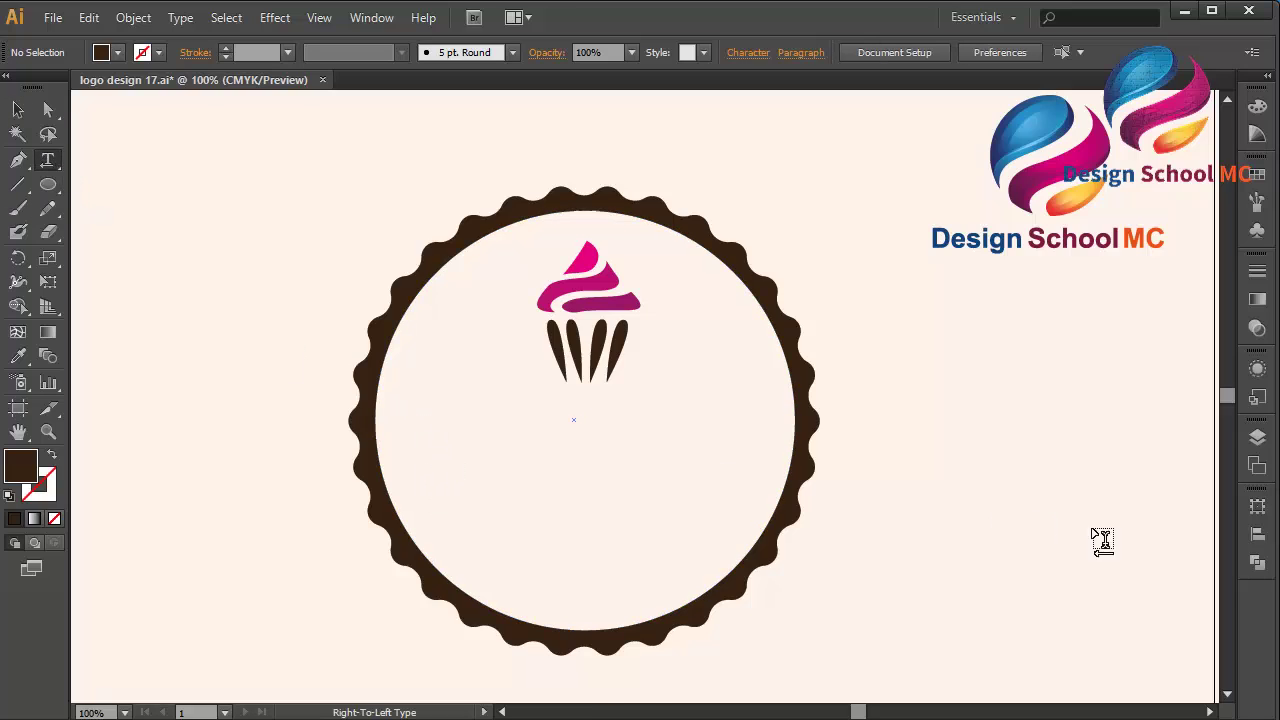
{"action": "left_click", "coordinate": [941, 529]}
{"action": "type", "text": "Bekery"}
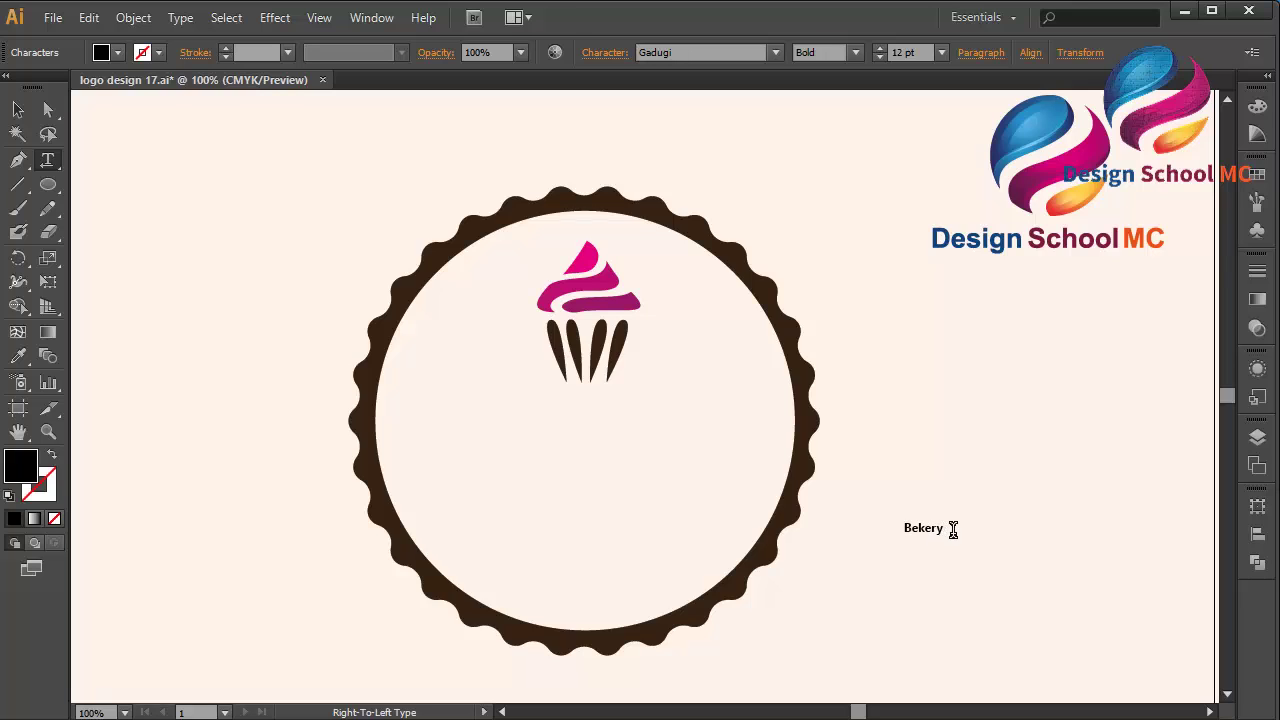
{"action": "key", "text": "Escape"}
- Scale 'Bekery' to about 77 pt and centre it inside the circle below the cupcake
{"action": "left_click_drag", "start_coordinate": [903, 531], "coordinate": [526, 536]}
{"action": "left_click", "coordinate": [250, 420]}
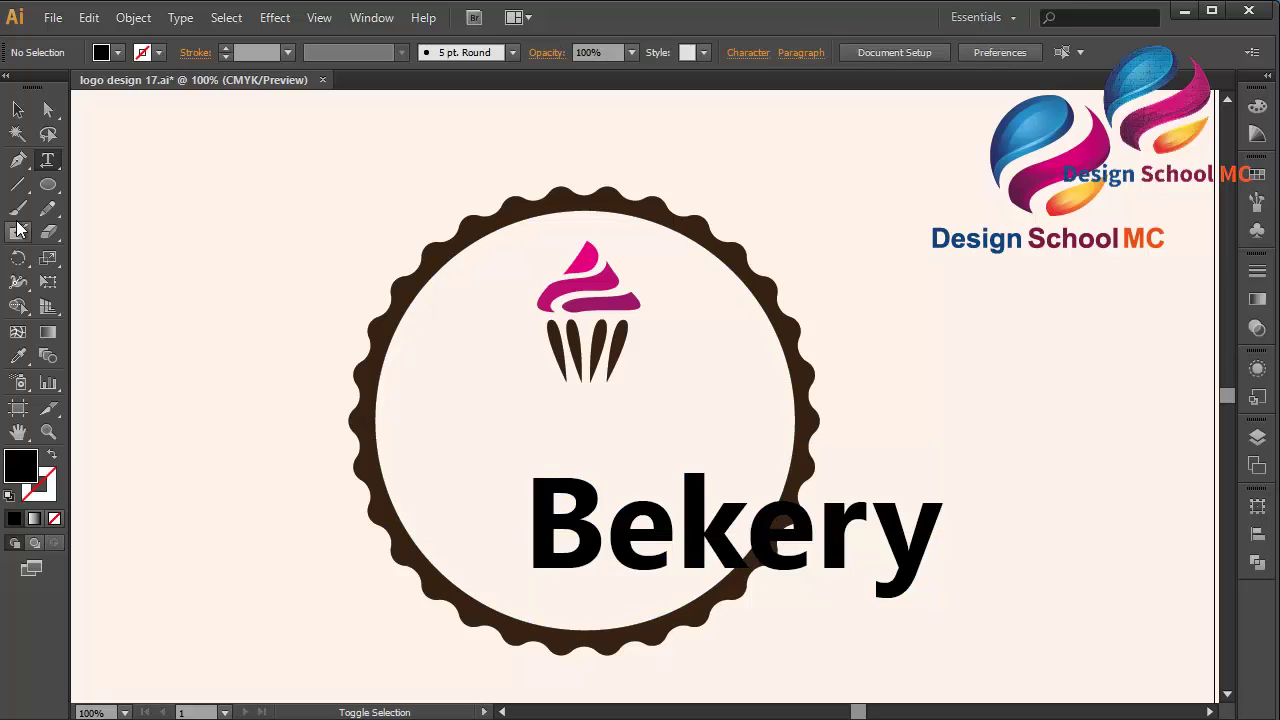
{"action": "left_click", "coordinate": [18, 108]}
{"action": "left_click_drag", "start_coordinate": [778, 524], "coordinate": [621, 429]}
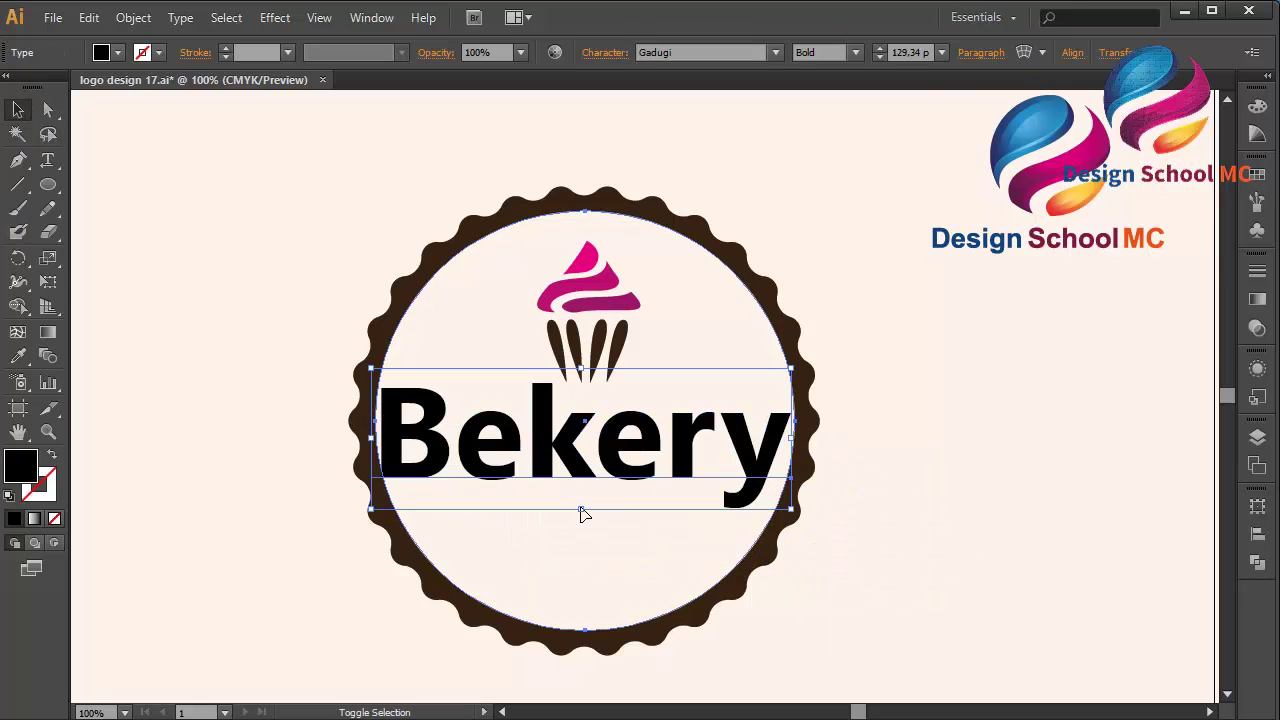
{"action": "left_click", "coordinate": [585, 514], "text": "shift"}
{"action": "left_click", "coordinate": [814, 477]}
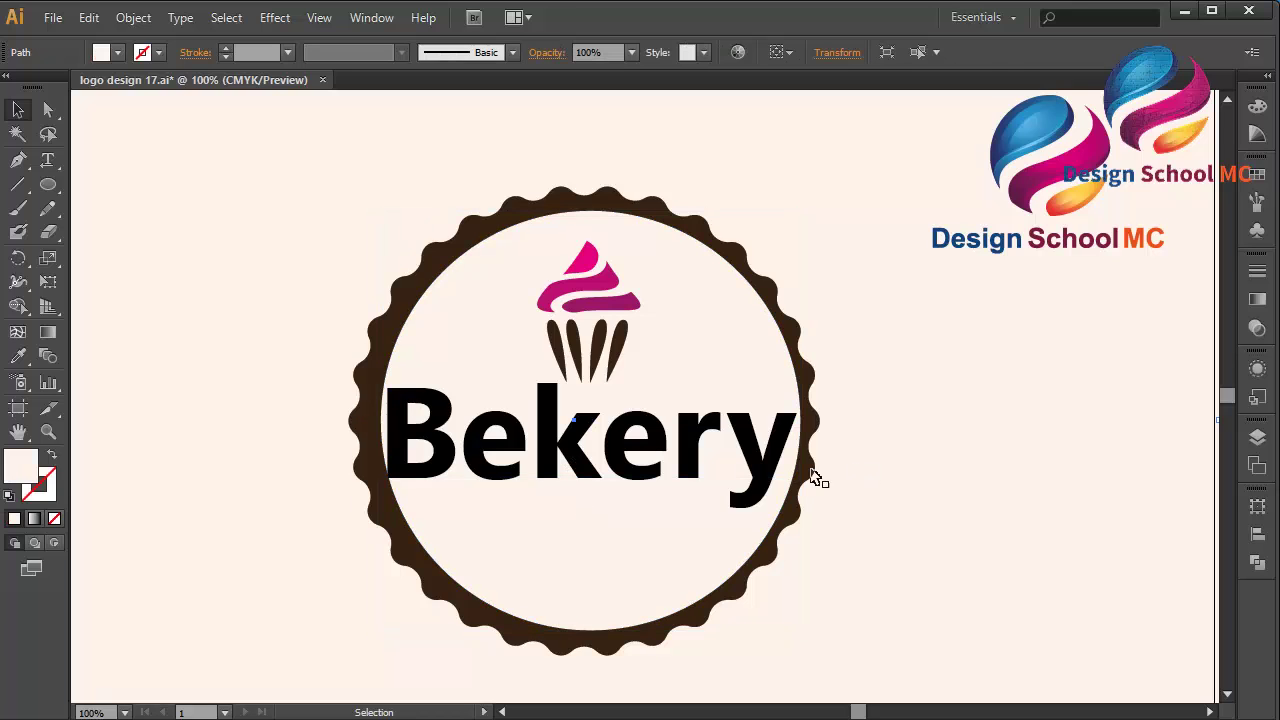
{"action": "left_click", "coordinate": [774, 471]}
{"action": "left_click_drag", "start_coordinate": [586, 511], "coordinate": [587, 434]}
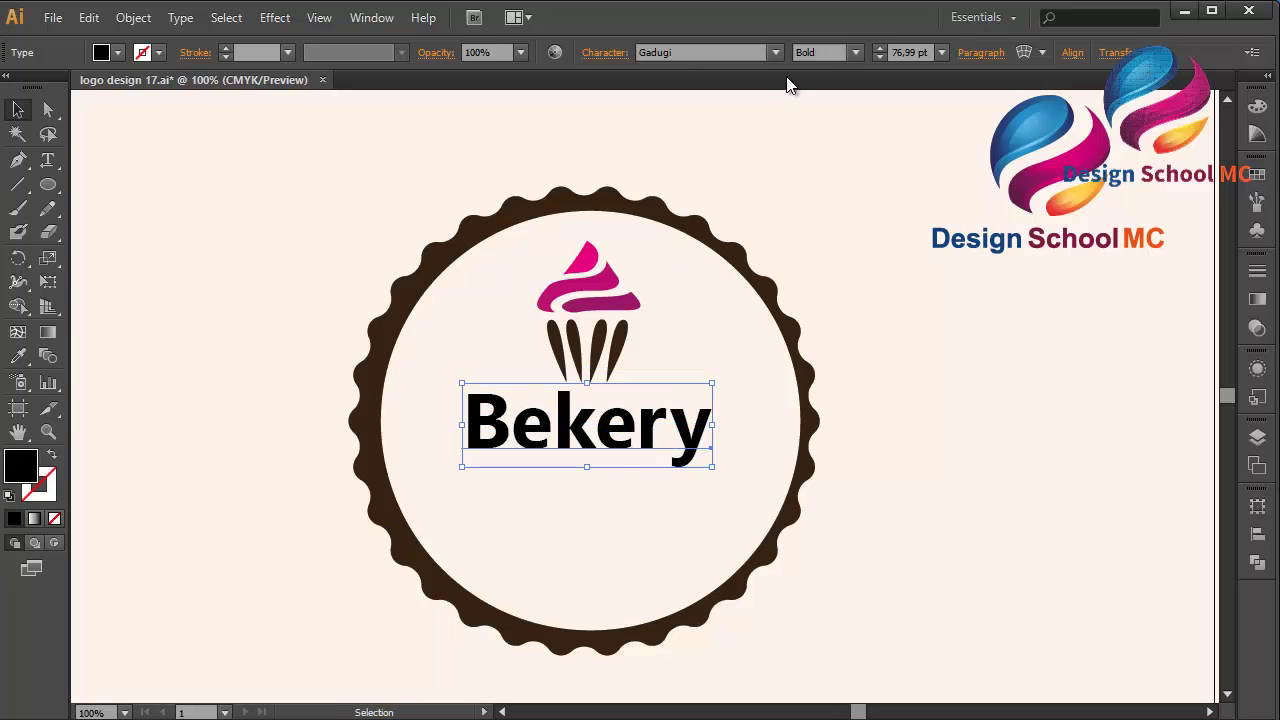
- Change the font of 'Bekery' to Brush Script Std Medium
{"action": "left_click", "coordinate": [775, 53]}
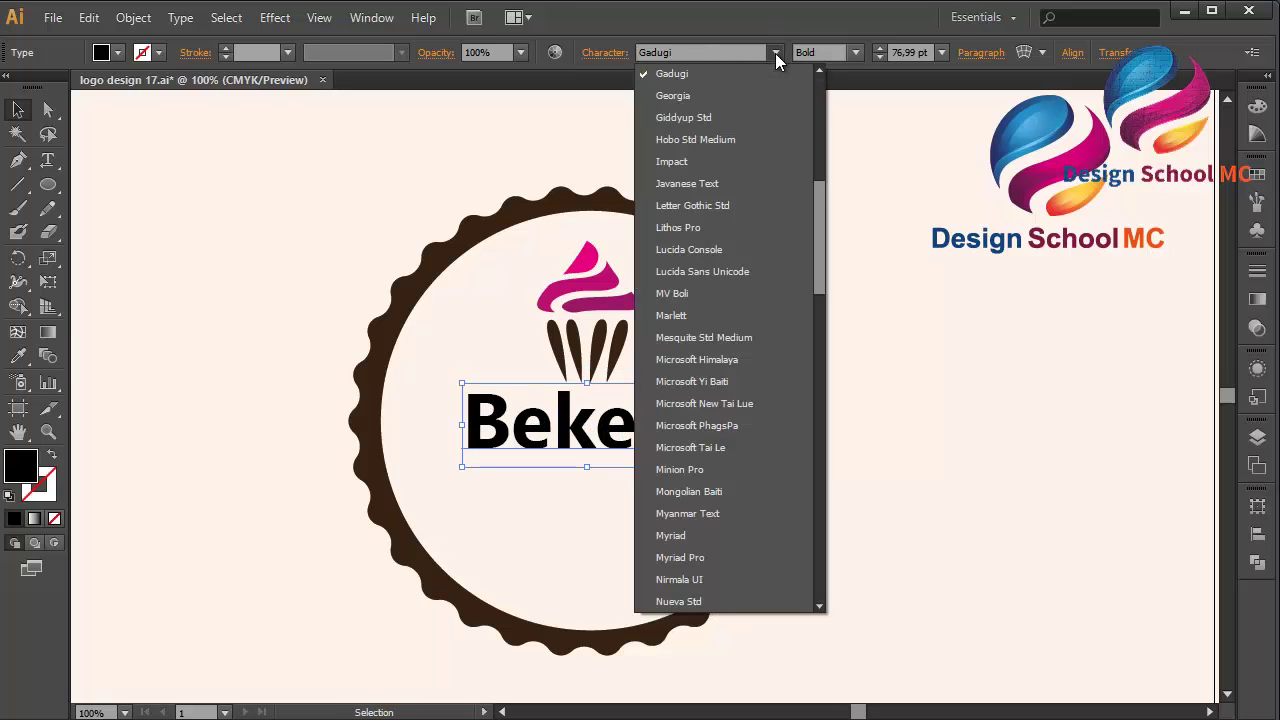
{"action": "left_click", "coordinate": [818, 158]}
{"action": "left_click", "coordinate": [780, 162]}
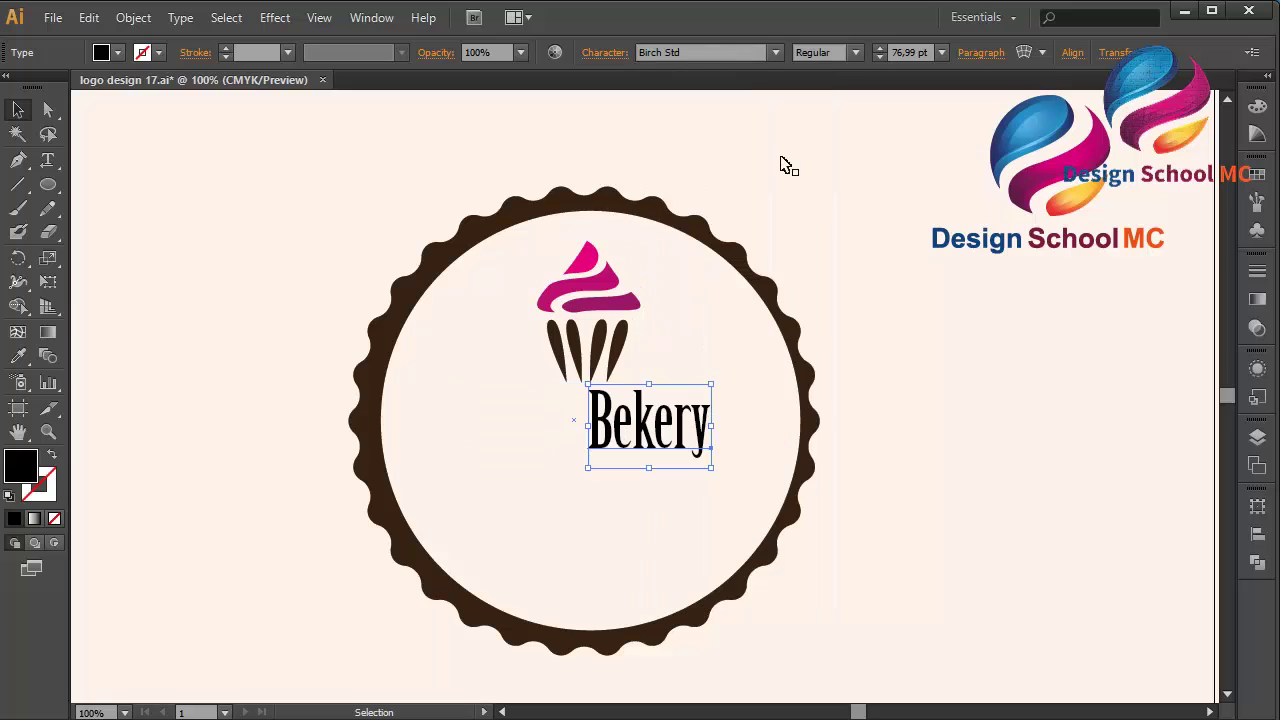
{"action": "left_click", "coordinate": [651, 52]}
{"action": "key", "text": "Down"}
{"action": "key", "text": "Down"}
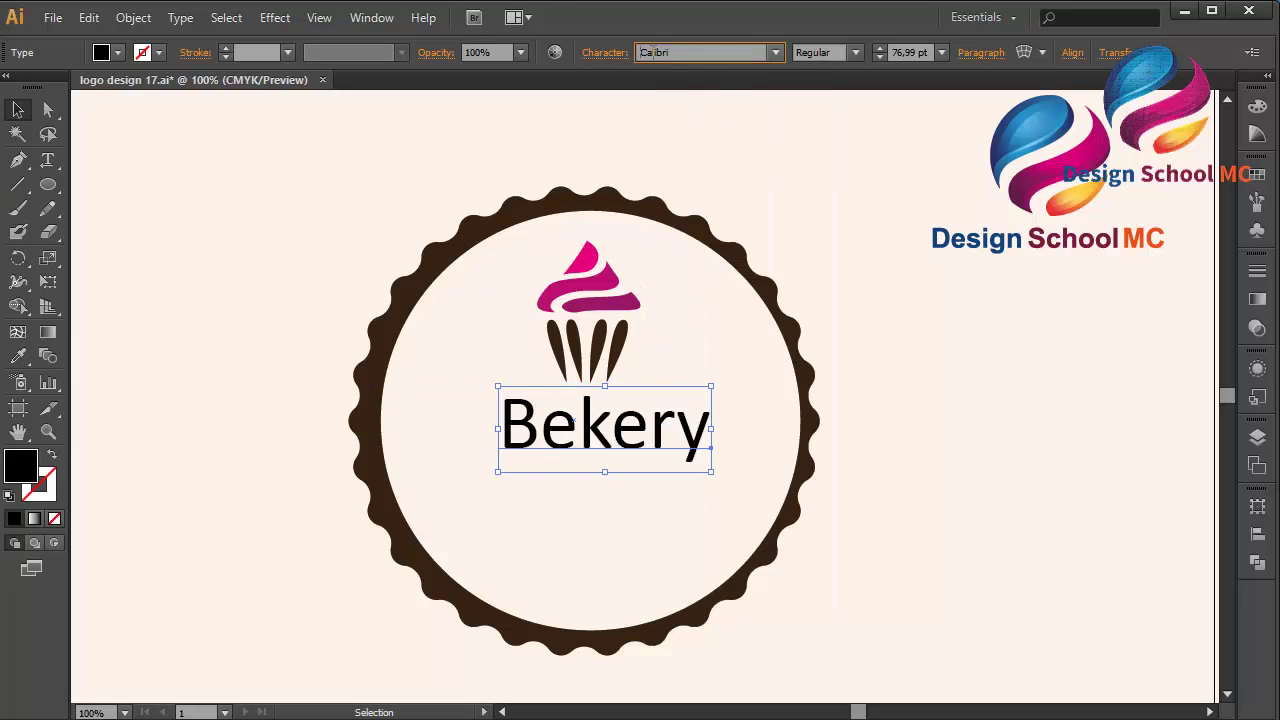
{"action": "key", "text": "Up"}
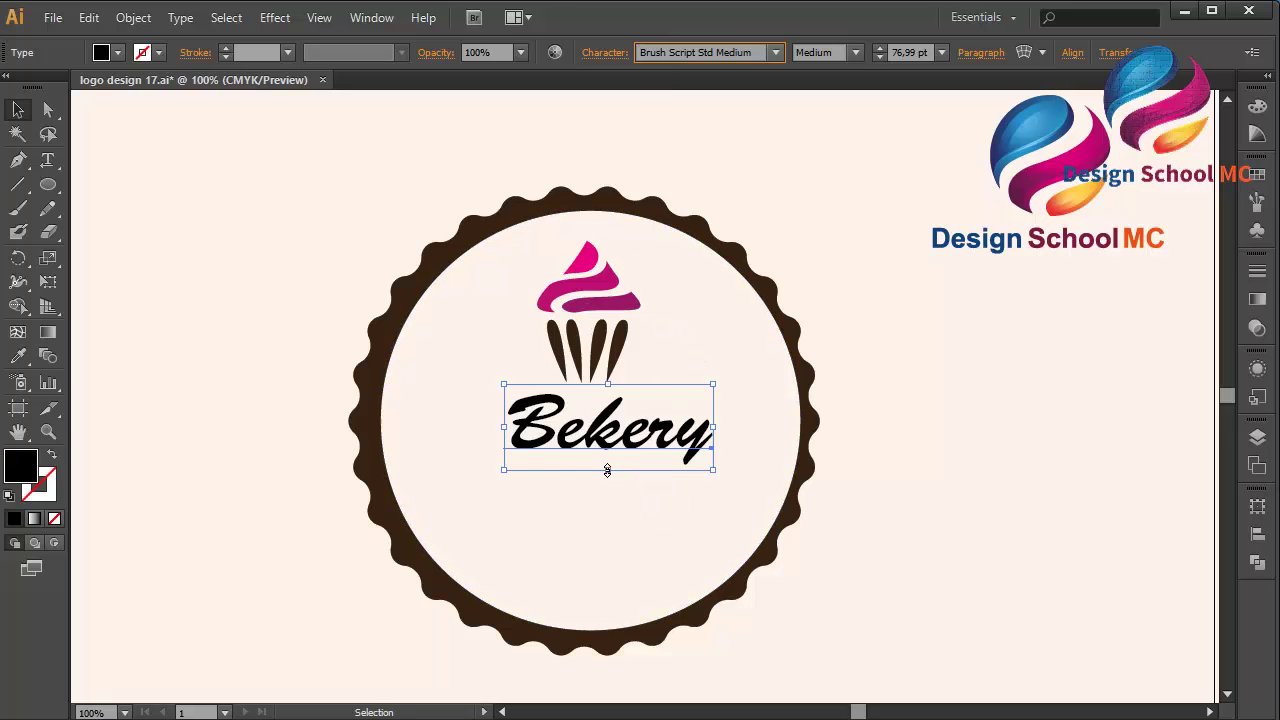
- Enlarge the script 'Bekery' to about 112 pt and centre it beneath the cupcake
{"action": "left_click_drag", "start_coordinate": [607, 470], "coordinate": [607, 520]}
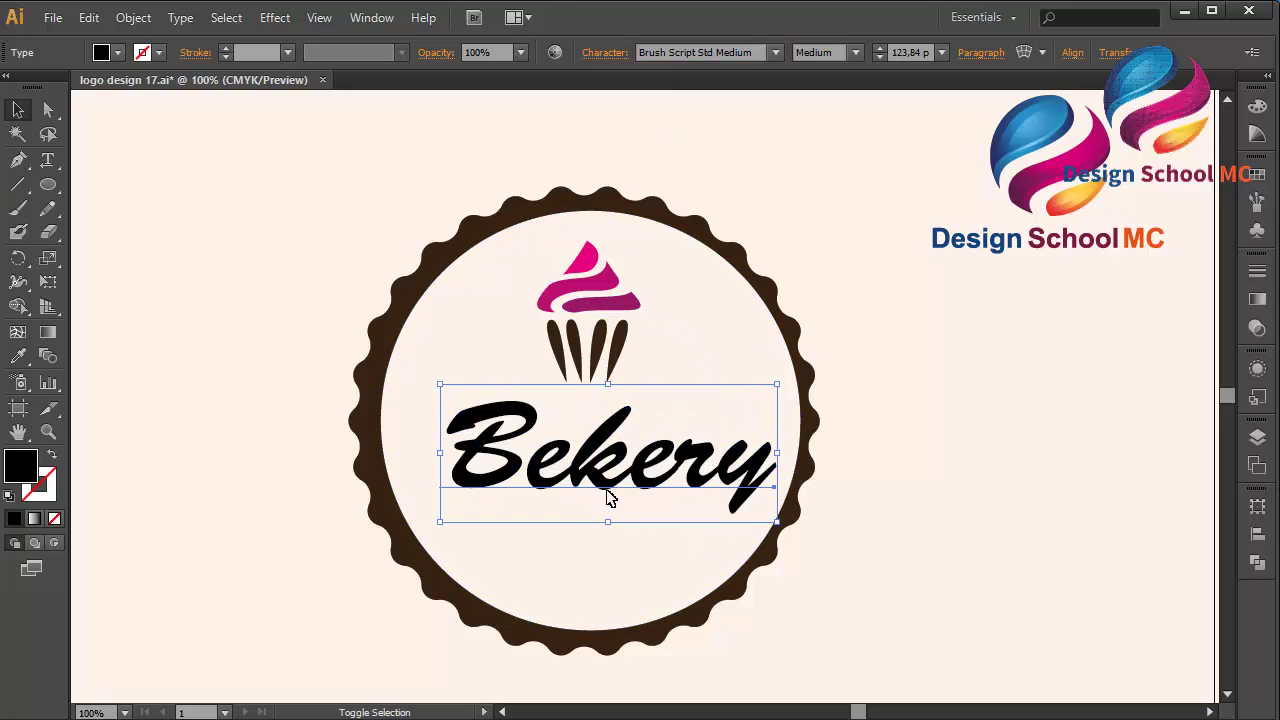
{"action": "left_click_drag", "start_coordinate": [603, 468], "coordinate": [588, 456]}
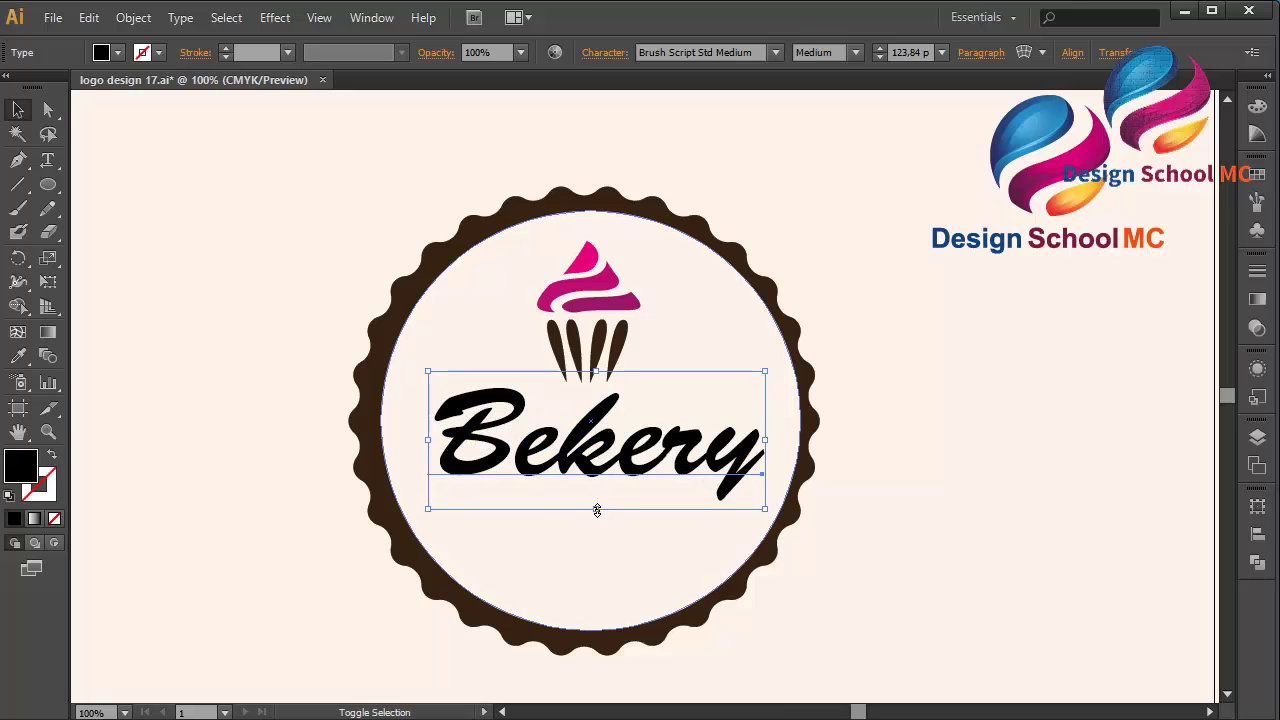
{"action": "left_click_drag", "start_coordinate": [594, 509], "coordinate": [600, 497]}
{"action": "left_click_drag", "start_coordinate": [611, 443], "coordinate": [595, 437]}
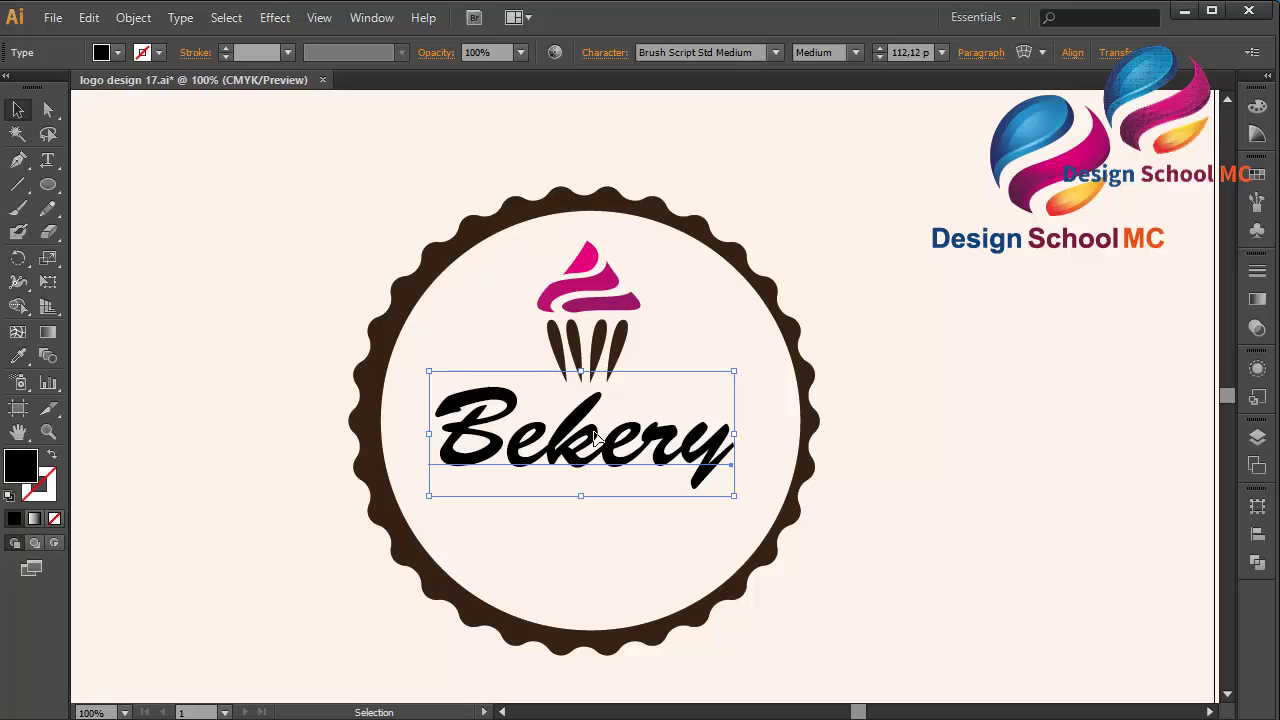
{"action": "key", "text": "Right"}
{"action": "key", "text": "Right"}
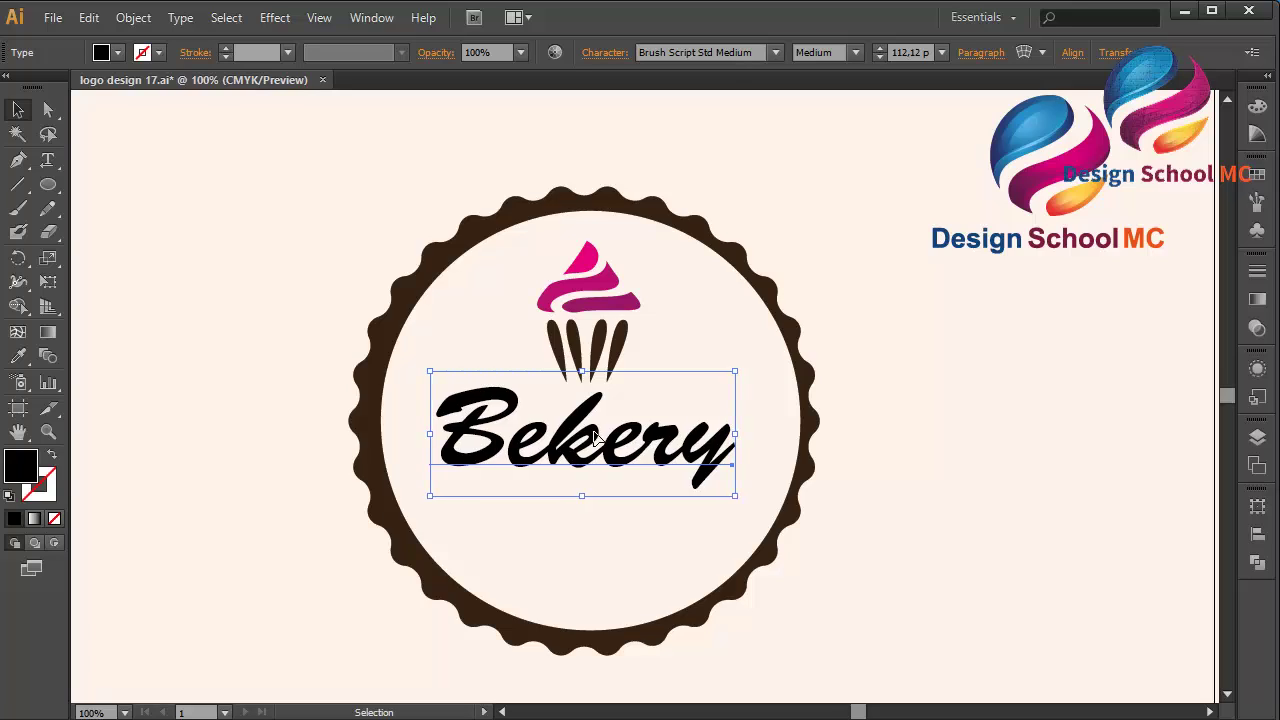
{"action": "key", "text": "Up"}
{"action": "key", "text": "Up"}
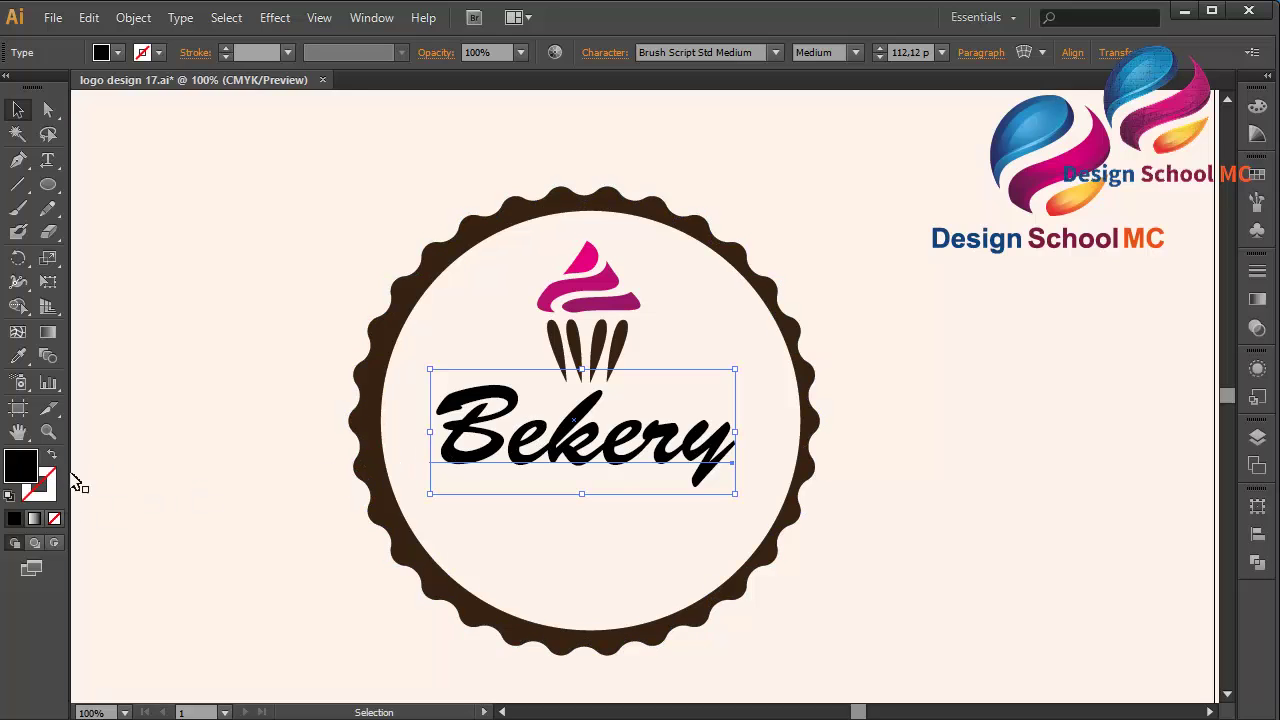
- Open the text's fill Color Picker and close it without changes
{"action": "double_click", "coordinate": [22, 465]}
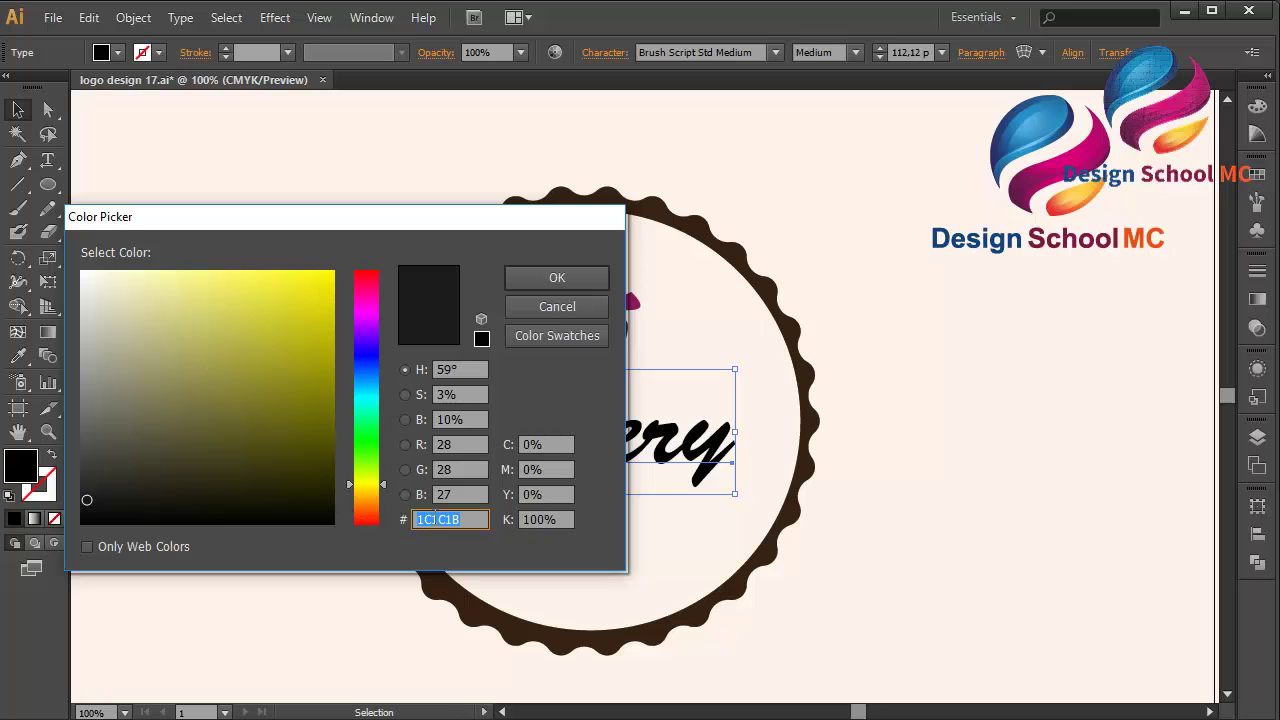
{"action": "right_click", "coordinate": [436, 522]}
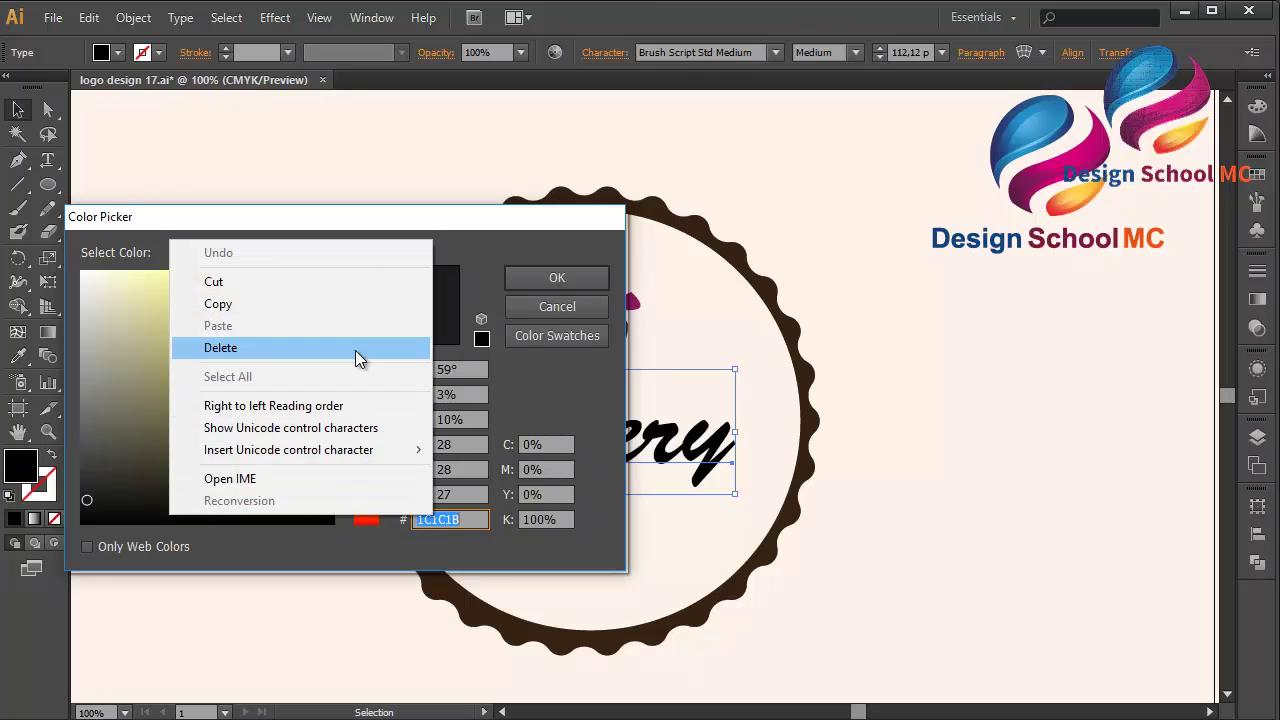
{"action": "left_click", "coordinate": [580, 314]}
{"action": "left_click", "coordinate": [580, 314]}
- Nudge the scalloped outer ring two steps to the right
{"action": "left_click", "coordinate": [620, 342]}
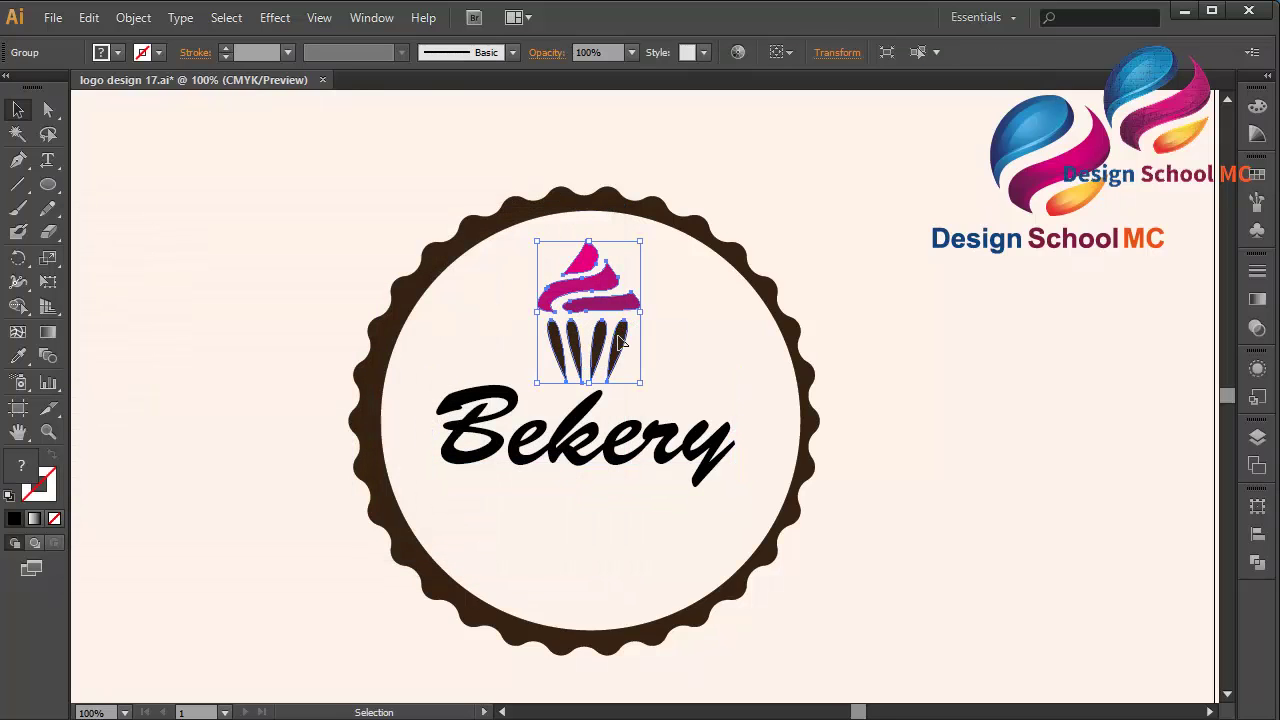
{"action": "left_click", "coordinate": [810, 378]}
{"action": "key", "text": "Right"}
{"action": "key", "text": "Right"}
{"action": "key", "text": "Right"}
{"action": "key", "text": "Right"}
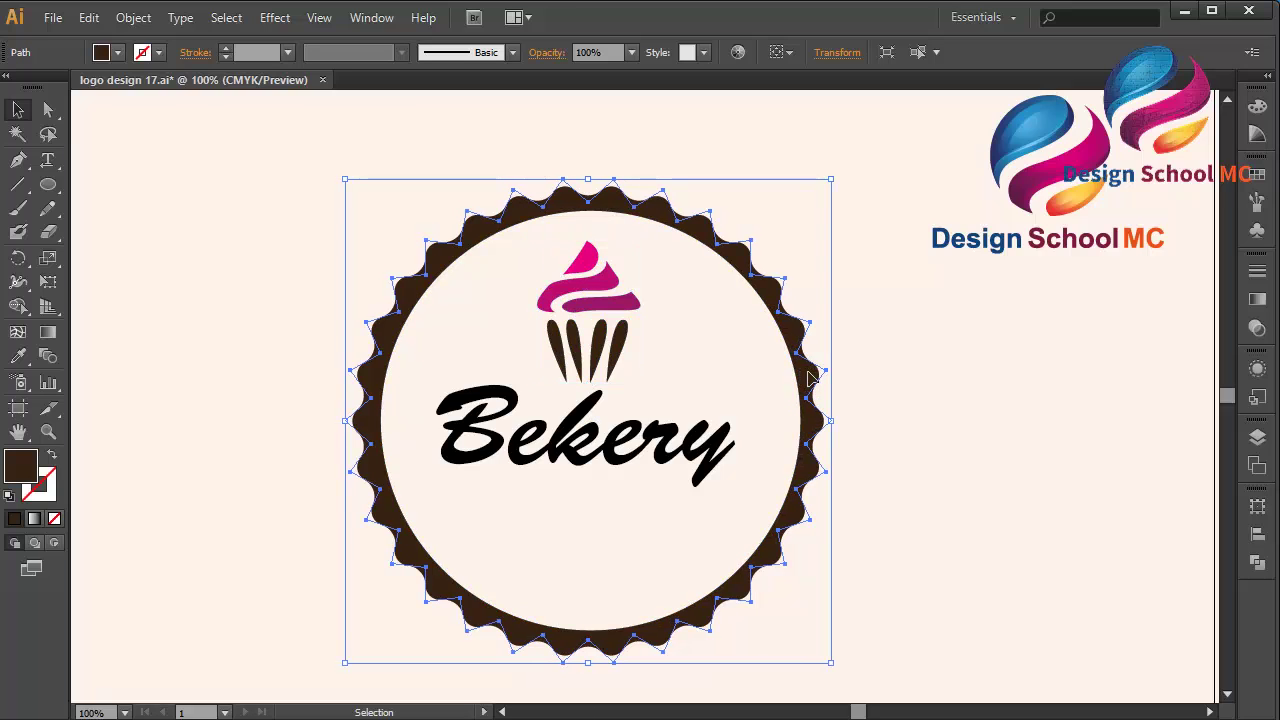
{"action": "key", "text": "Right"}
{"action": "key", "text": "Right"}
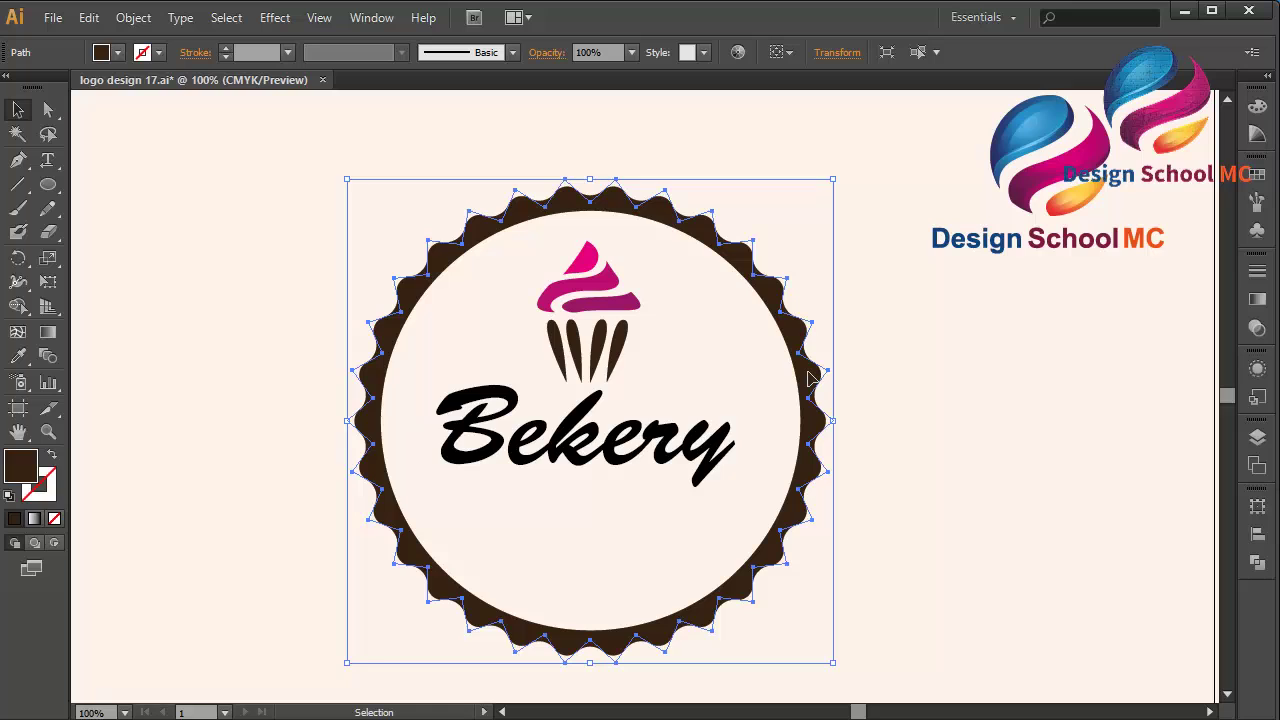
- Copy the badge border's brown hex value 372212 from its fill Color Picker
{"action": "double_click", "coordinate": [14, 474]}
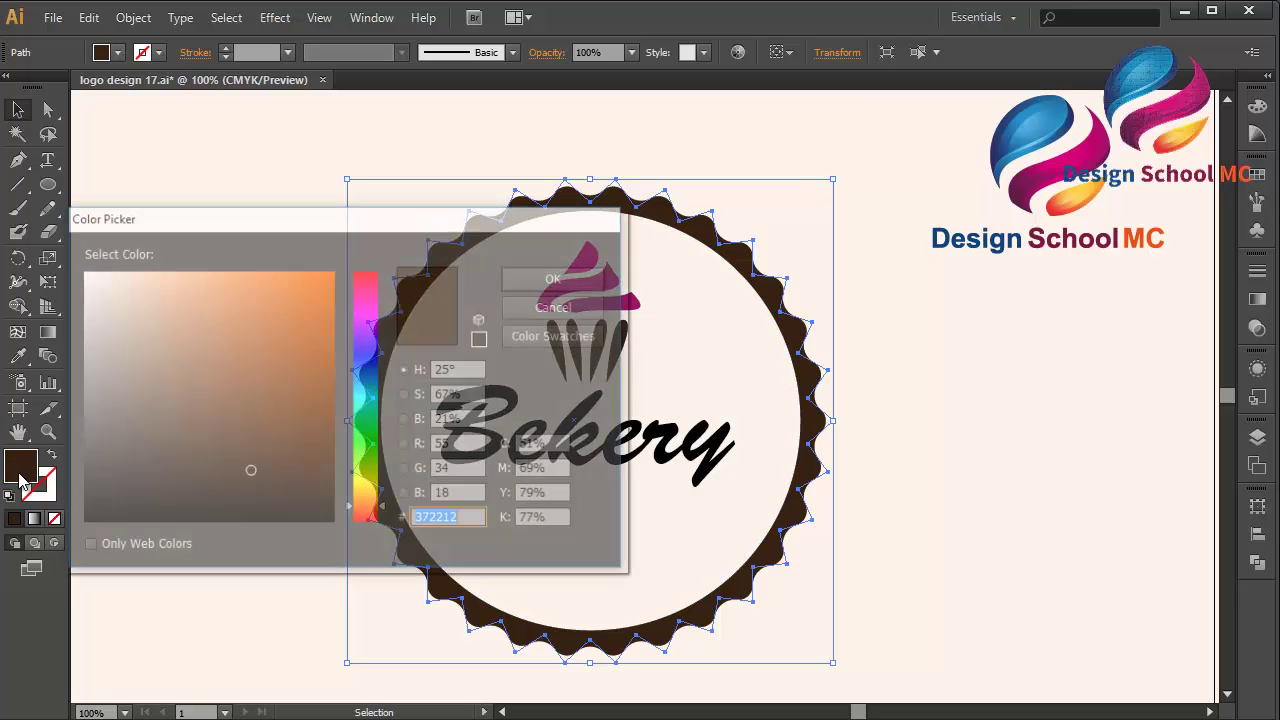
{"action": "right_click", "coordinate": [440, 522]}
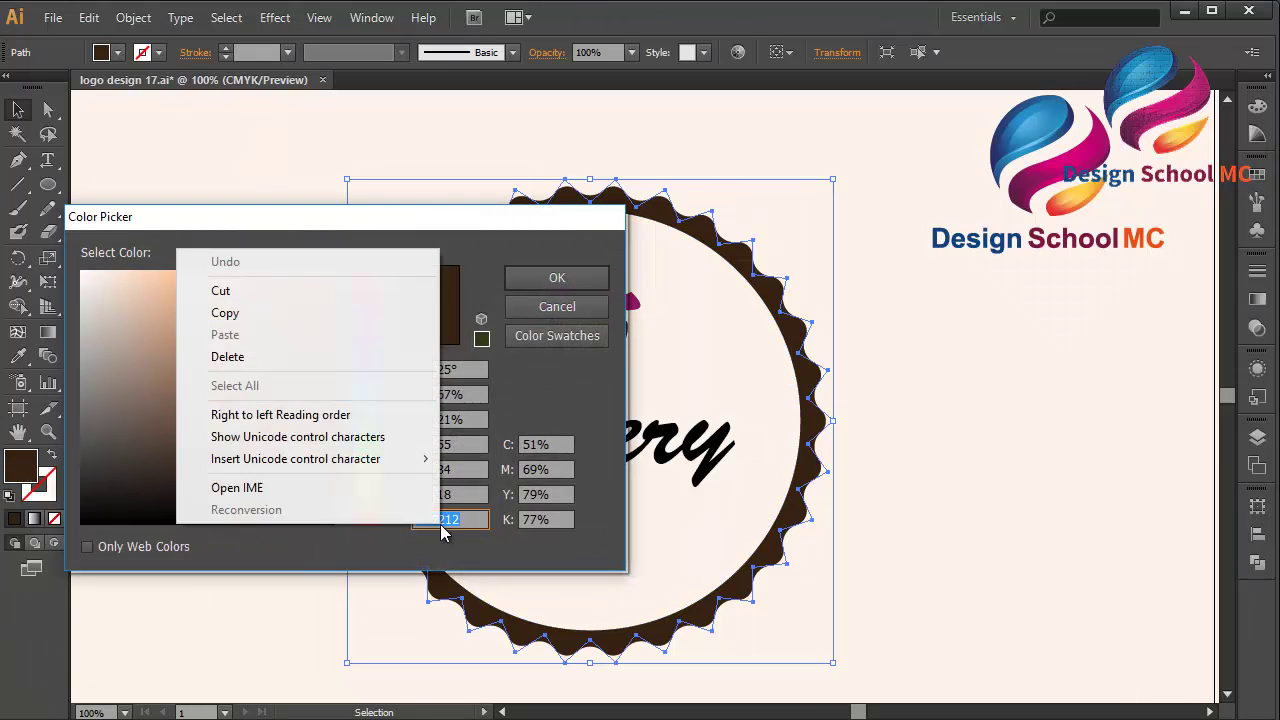
{"action": "left_click", "coordinate": [348, 316]}
{"action": "left_click", "coordinate": [555, 278]}
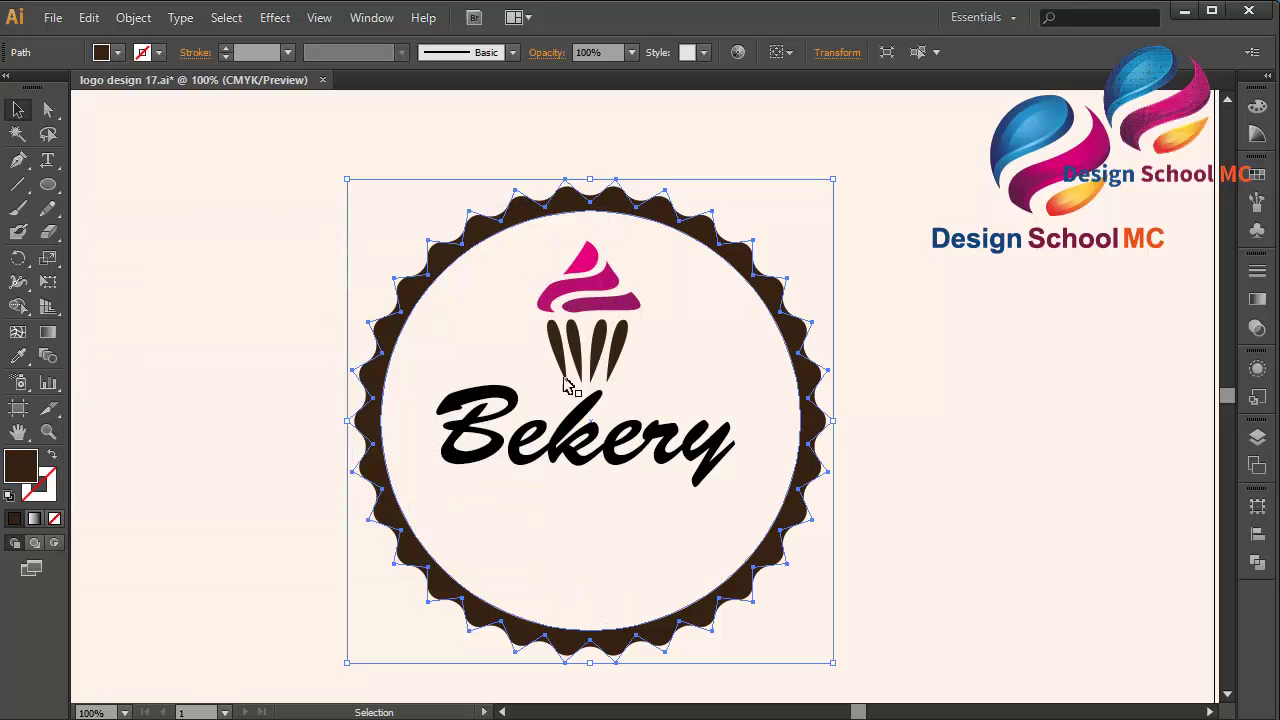
- Paste 372212 into the Bekery text's fill so it turns dark brown
{"action": "left_click", "coordinate": [588, 471]}
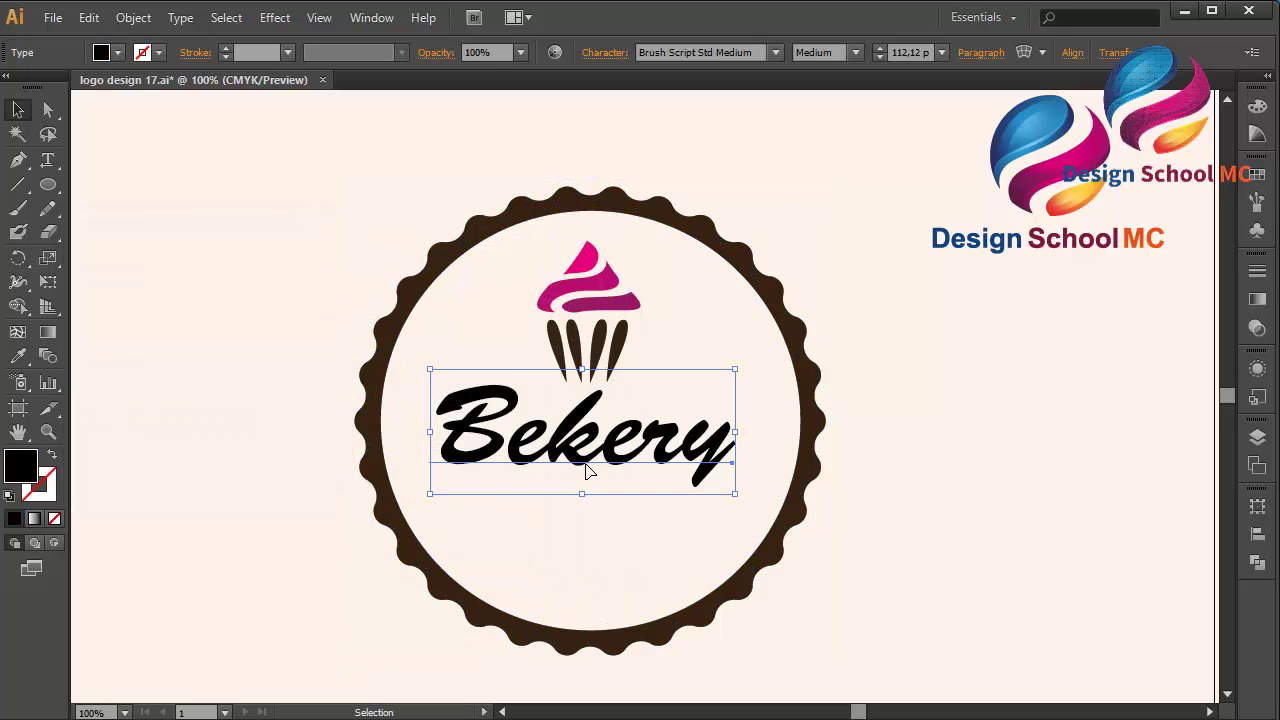
{"action": "double_click", "coordinate": [22, 474]}
{"action": "right_click", "coordinate": [472, 519]}
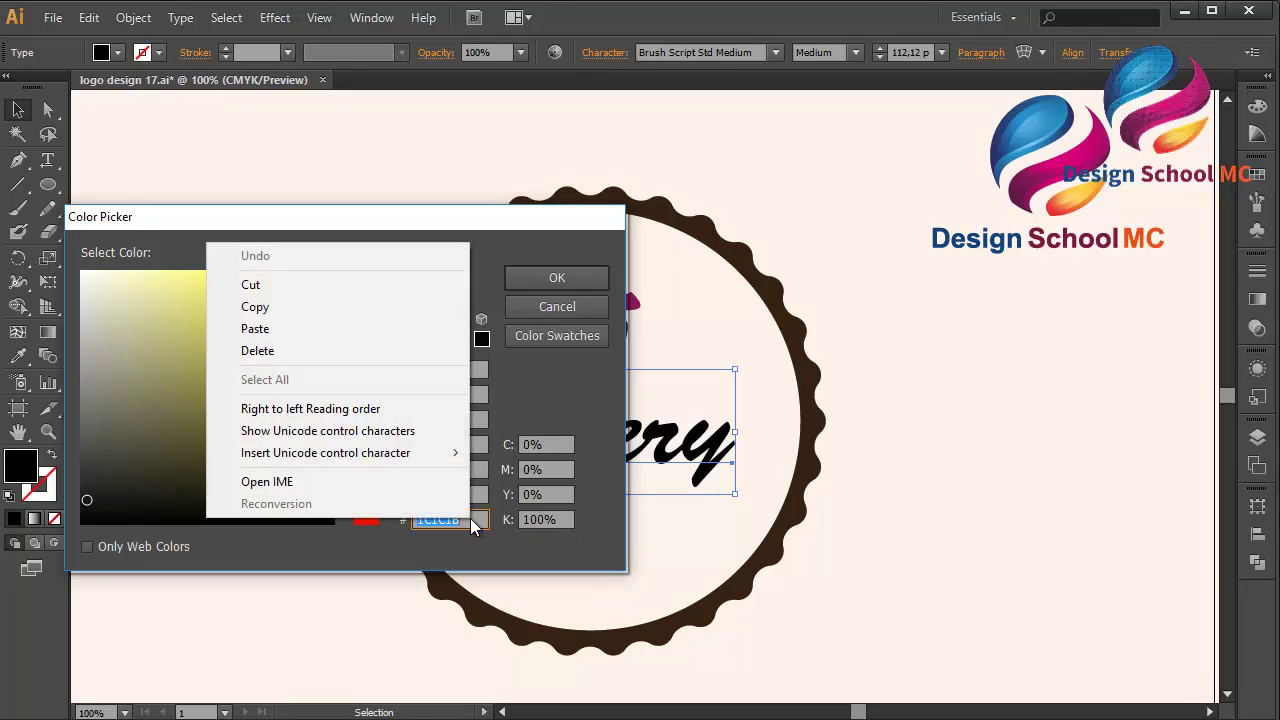
{"action": "left_click", "coordinate": [403, 329]}
{"action": "left_click", "coordinate": [556, 278]}
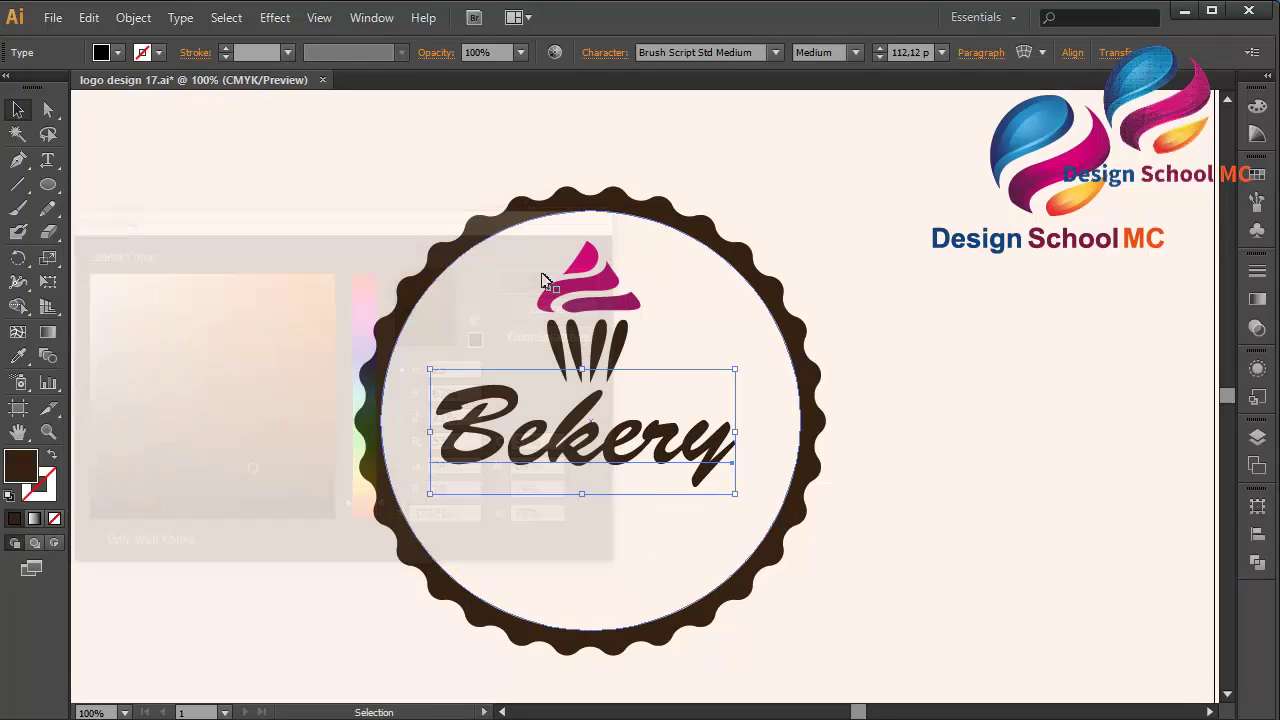
{"action": "left_click", "coordinate": [1000, 400]}
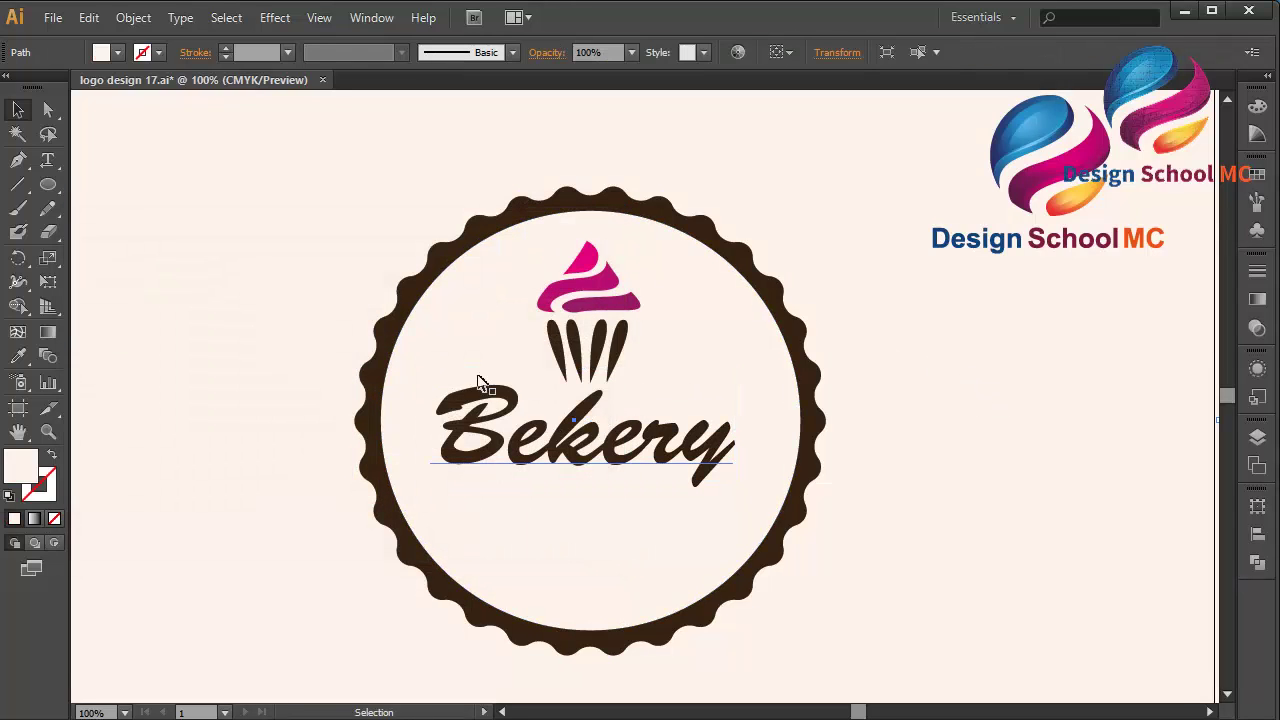
{"action": "left_click", "coordinate": [271, 374]}
- Zoom in and start a curved Pen path beside the cupcake
{"action": "left_click", "coordinate": [18, 162]}
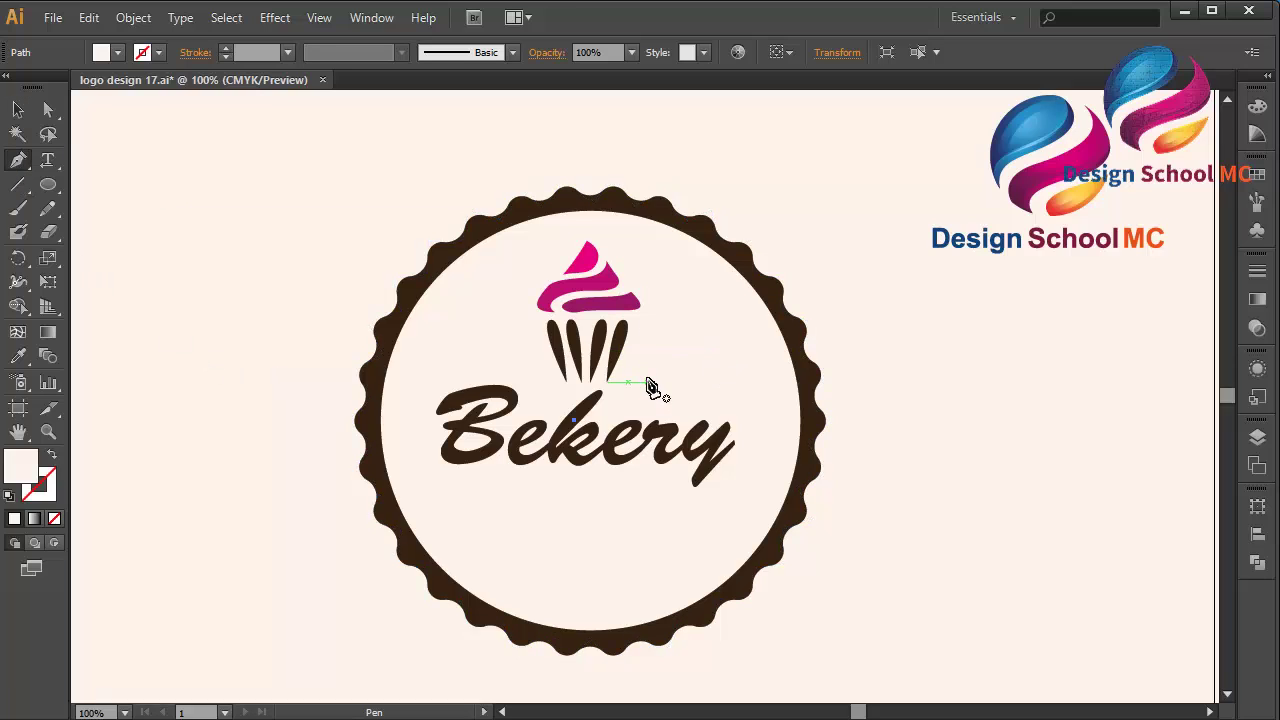
{"action": "key", "text": "ctrl+plus"}
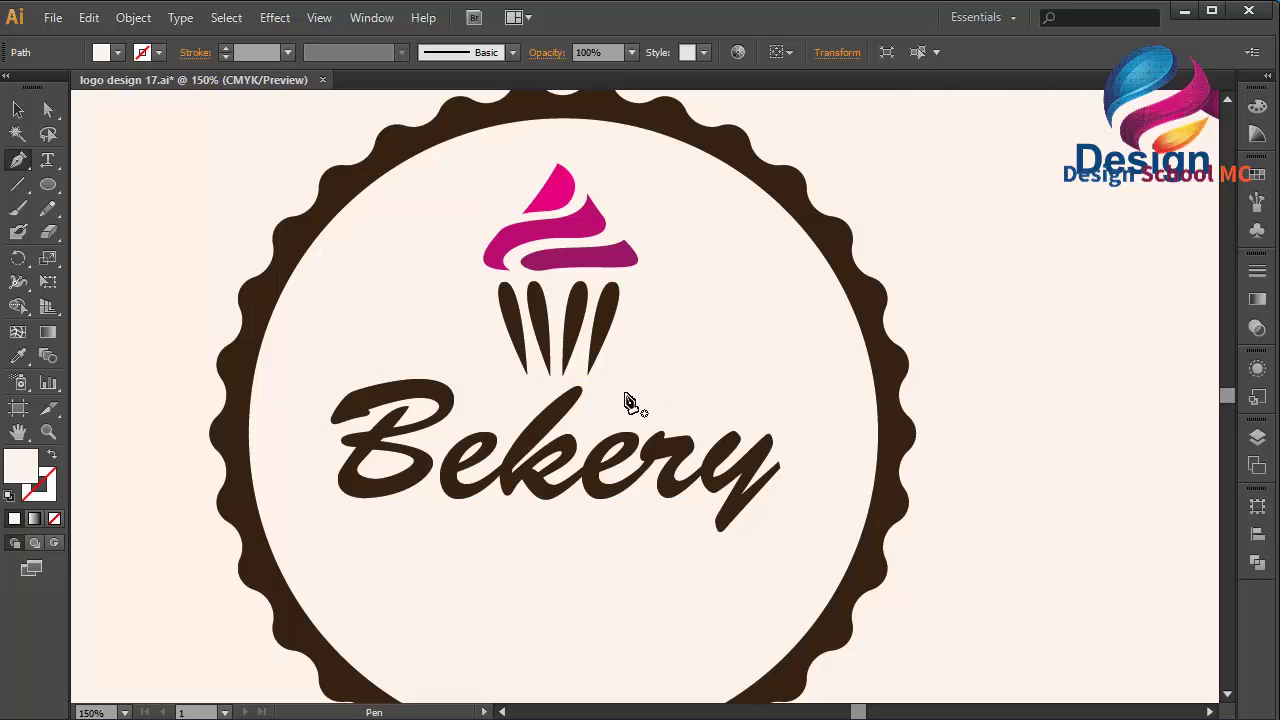
{"action": "mouse_move", "coordinate": [624, 393]}
{"action": "left_mouse_down"}
{"action": "mouse_move", "coordinate": [716, 346]}
{"action": "mouse_move", "coordinate": [734, 296]}
{"action": "left_mouse_up"}
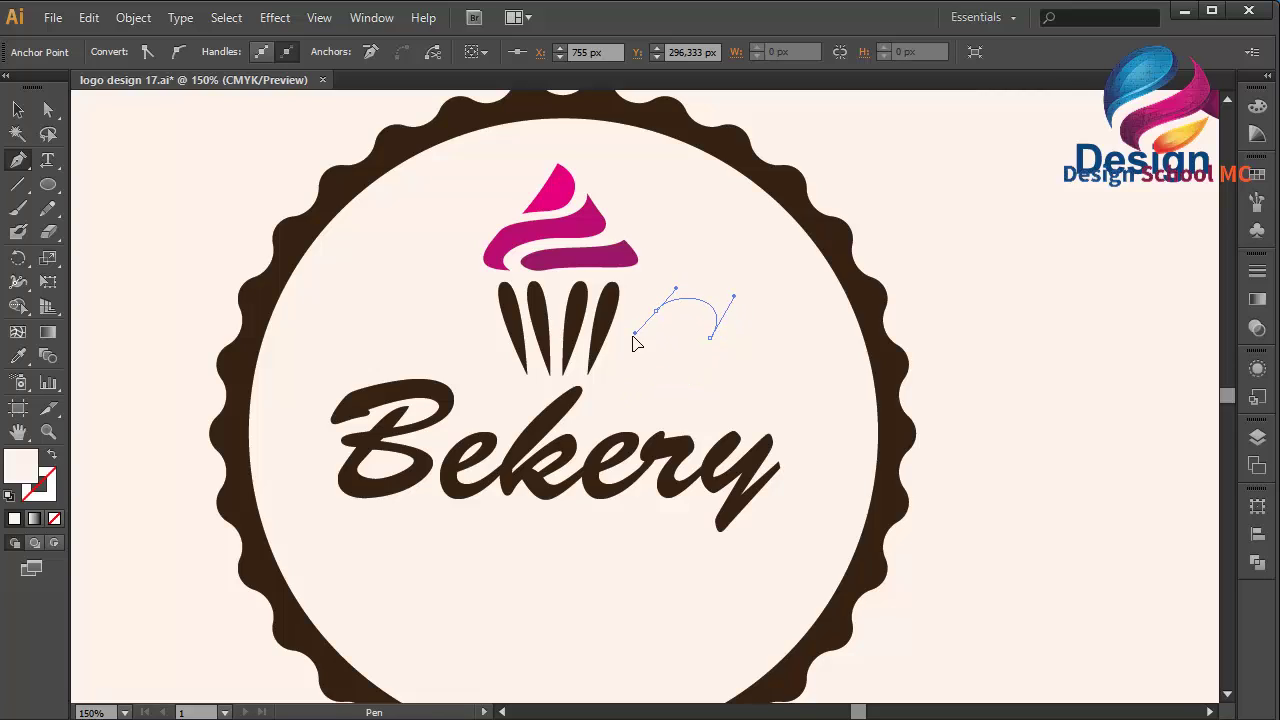
{"action": "left_click_drag", "start_coordinate": [634, 337], "coordinate": [660, 318]}
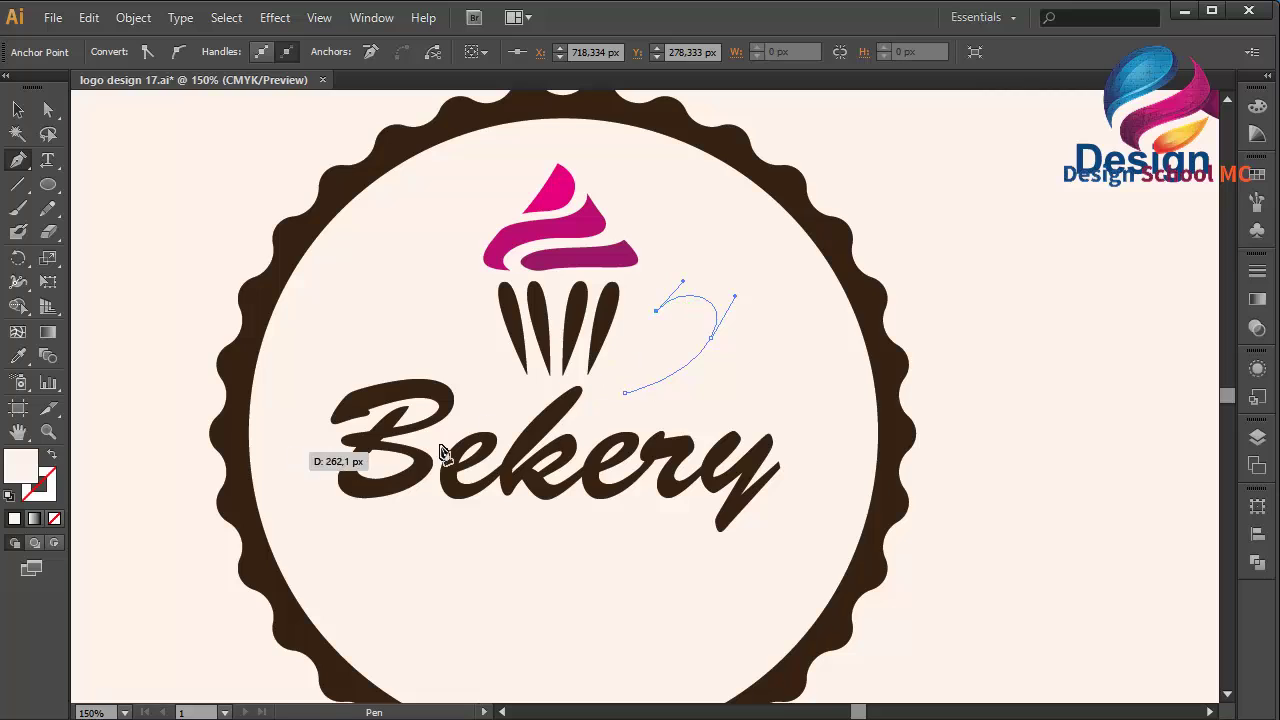
- Fill the new path with dark brown 372212
{"action": "double_click", "coordinate": [24, 472]}
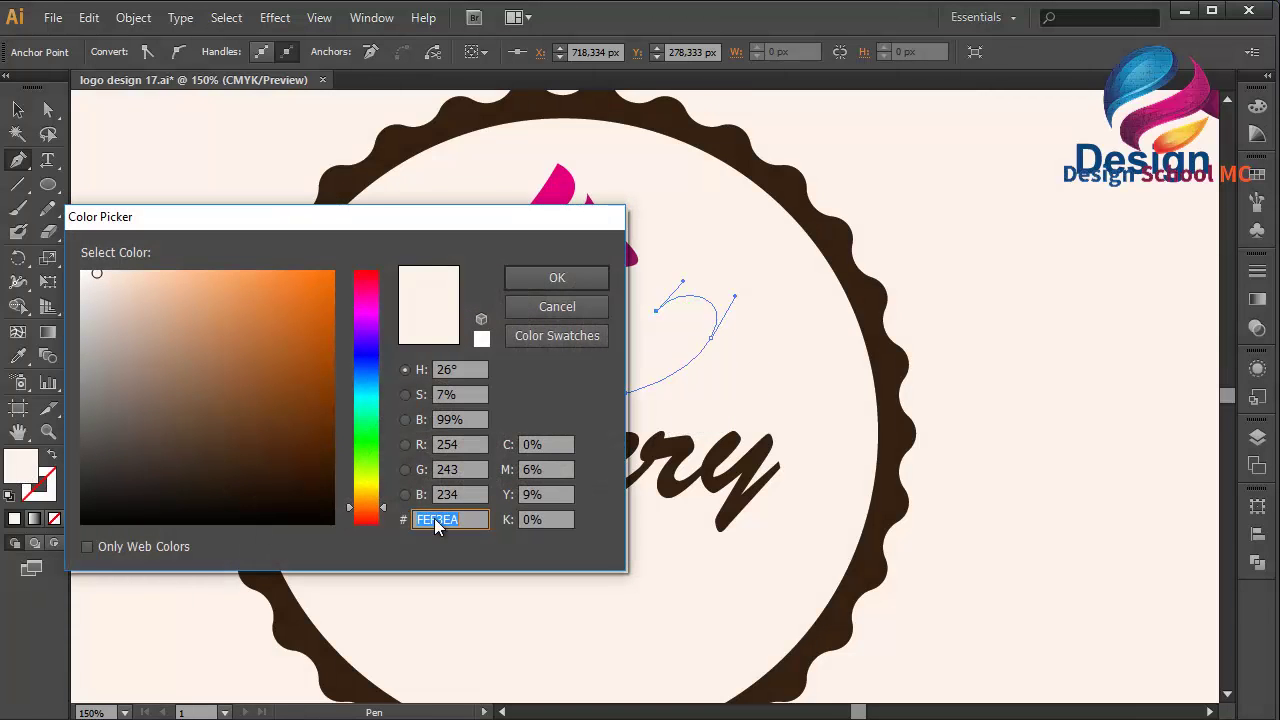
{"action": "right_click", "coordinate": [437, 524]}
{"action": "left_click", "coordinate": [306, 332]}
{"action": "left_click", "coordinate": [528, 280]}
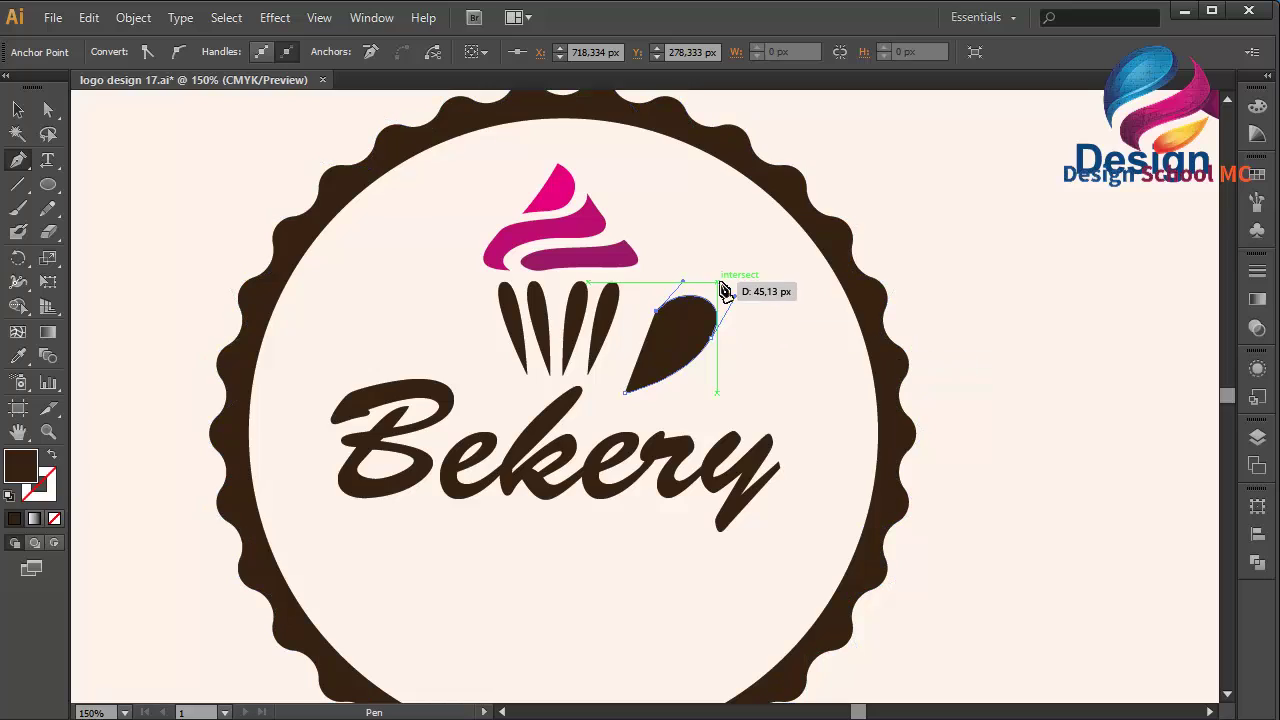
- Extend the path with more curved anchors to complete the swirl shape
{"action": "left_click_drag", "start_coordinate": [722, 288], "coordinate": [771, 304]}
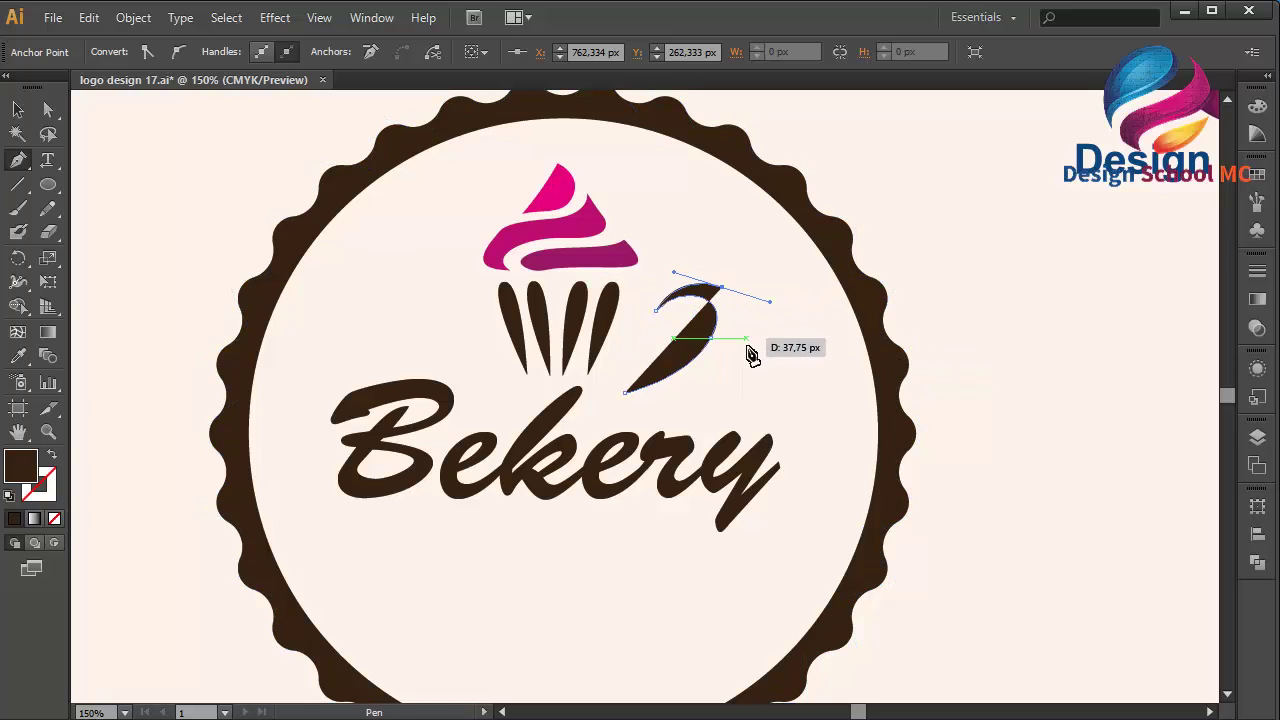
{"action": "left_click_drag", "start_coordinate": [715, 363], "coordinate": [812, 324]}
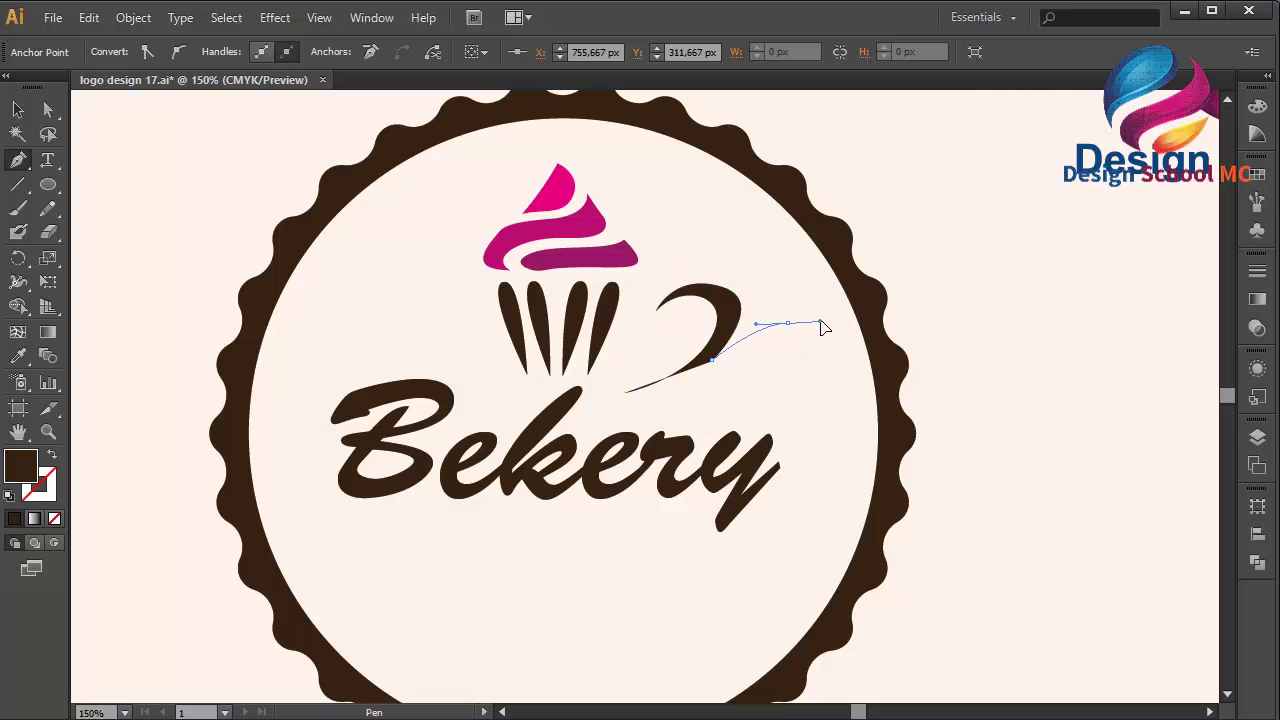
{"action": "left_click", "coordinate": [786, 391]}
{"action": "mouse_move", "coordinate": [772, 408]}
{"action": "left_mouse_down"}
{"action": "mouse_move", "coordinate": [776, 338]}
{"action": "mouse_move", "coordinate": [727, 350]}
{"action": "left_mouse_up"}
{"action": "left_click_drag", "start_coordinate": [703, 392], "coordinate": [706, 403]}
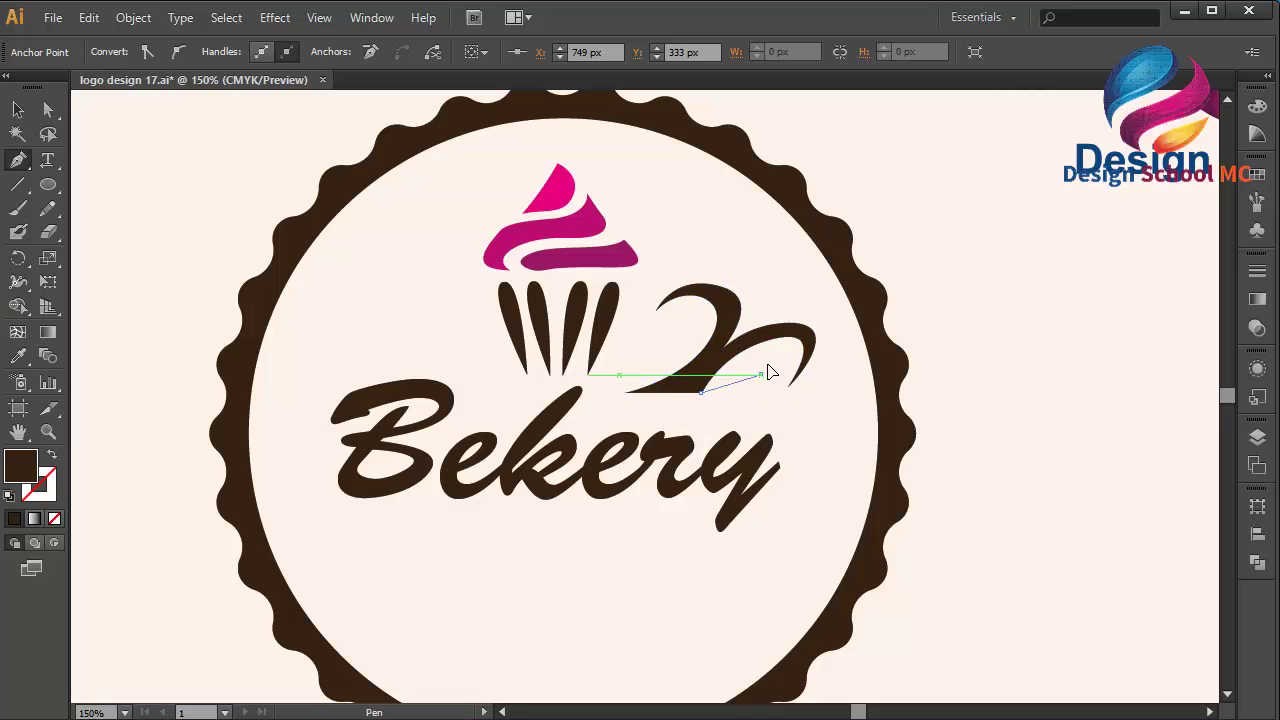
{"action": "mouse_move", "coordinate": [761, 374]}
{"action": "left_mouse_down"}
{"action": "mouse_move", "coordinate": [792, 342]}
{"action": "mouse_move", "coordinate": [768, 386]}
{"action": "mouse_move", "coordinate": [625, 394]}
{"action": "left_mouse_up"}
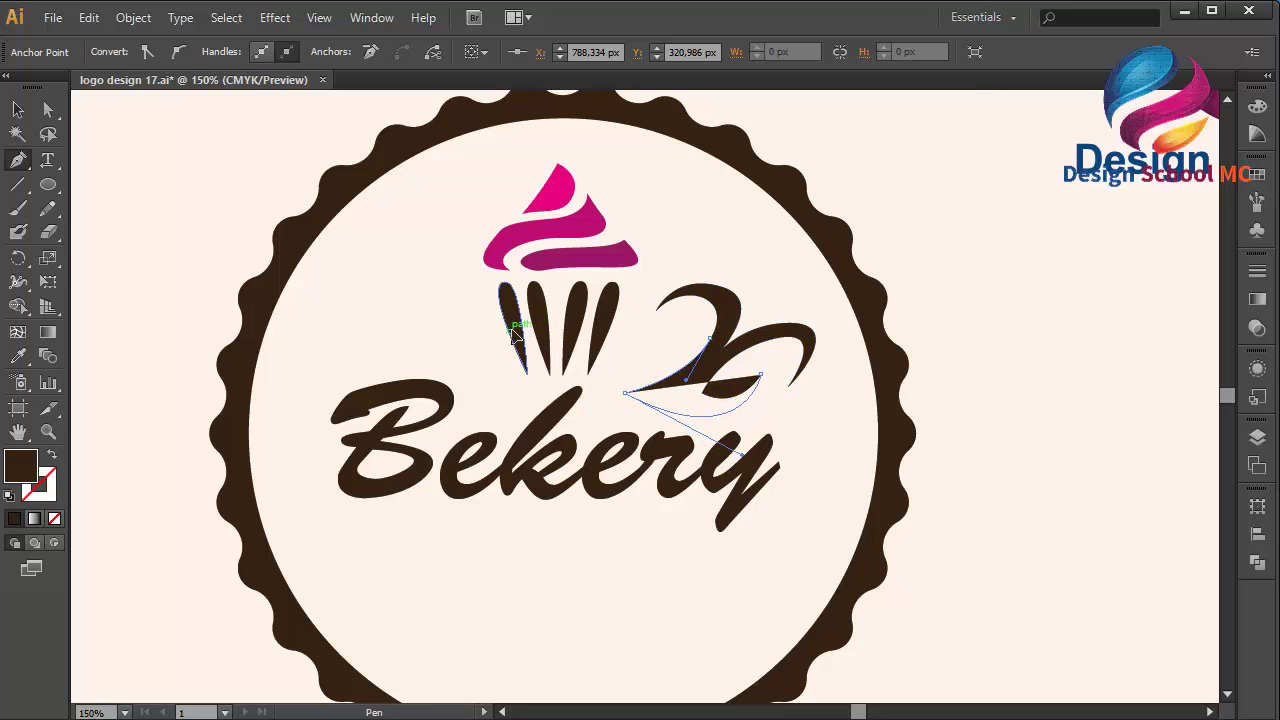
- Move the swirl slightly up and scale it down proportionally above Bekery
{"action": "left_click", "coordinate": [12, 118]}
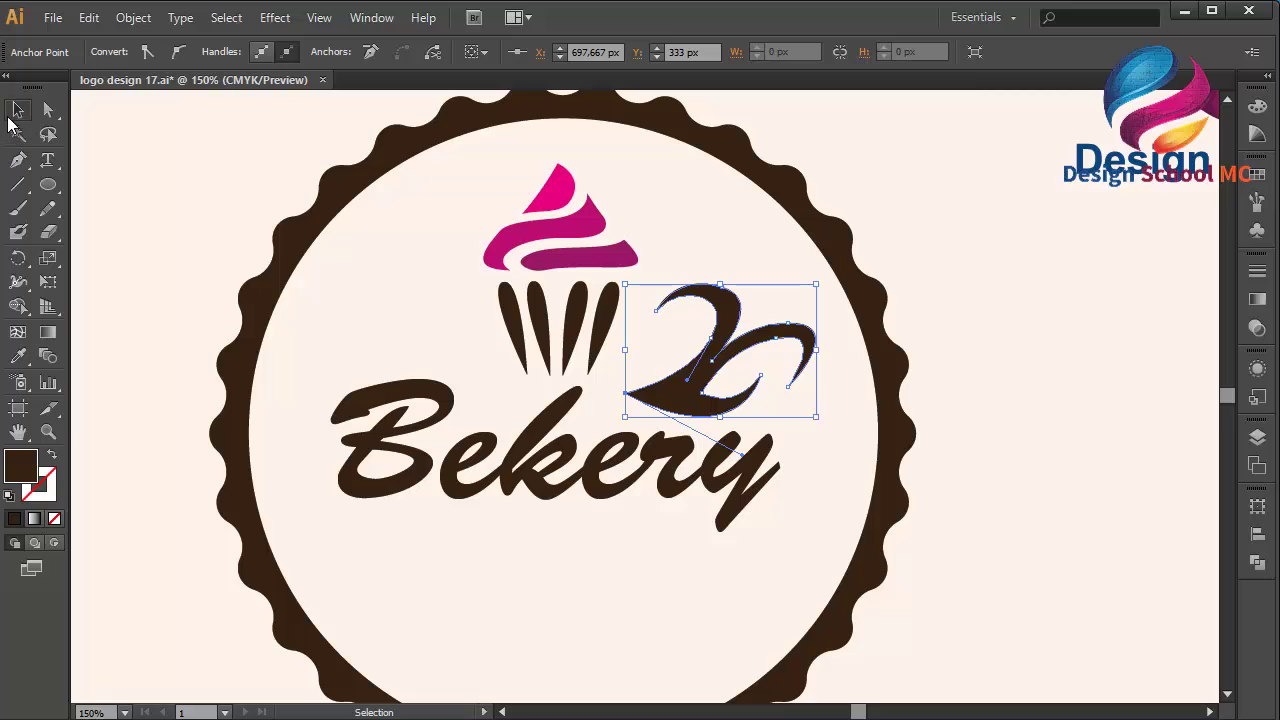
{"action": "left_click", "coordinate": [700, 390]}
{"action": "left_click_drag", "start_coordinate": [700, 390], "coordinate": [696, 368]}
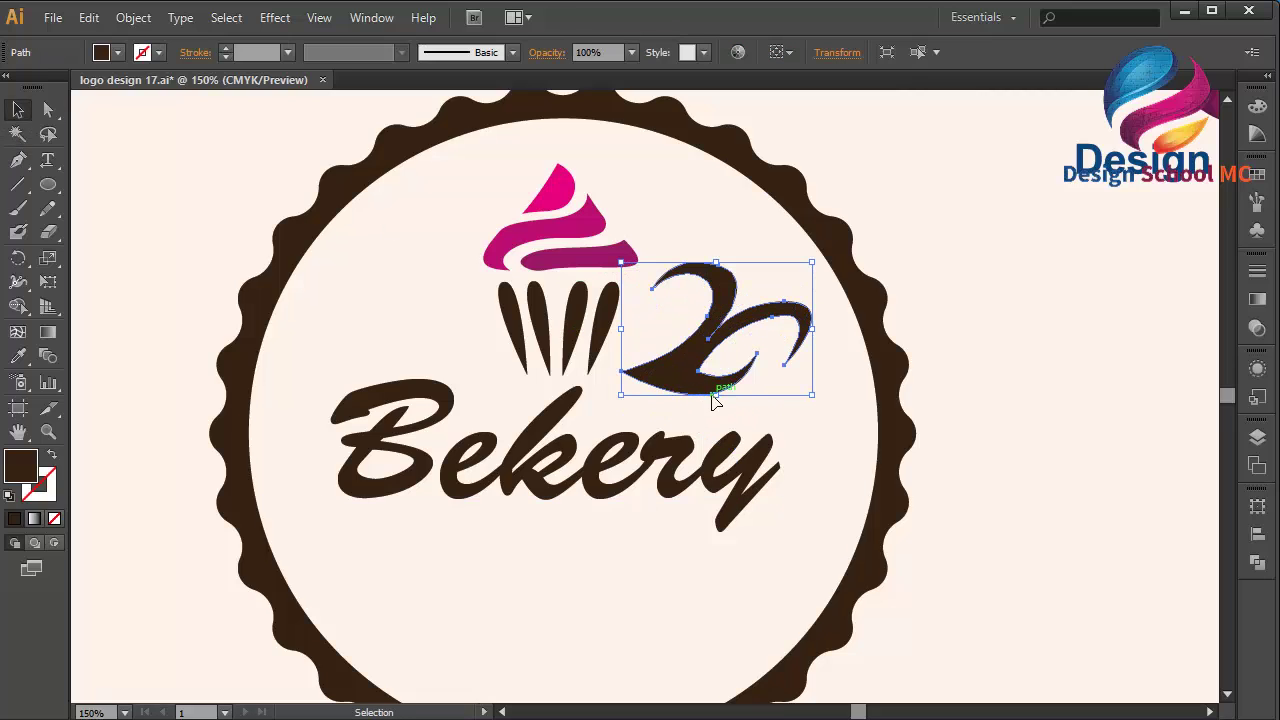
{"action": "left_click_drag", "start_coordinate": [716, 395], "coordinate": [722, 352]}
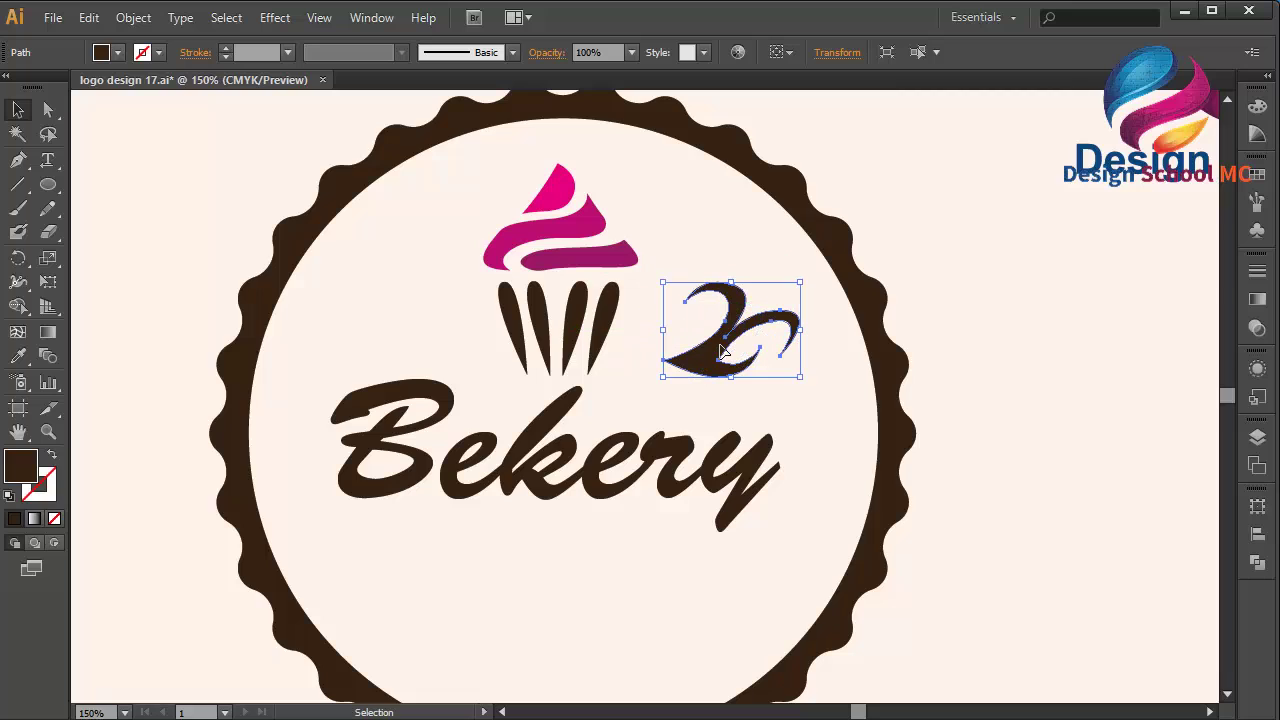
{"action": "left_click", "coordinate": [89, 17]}
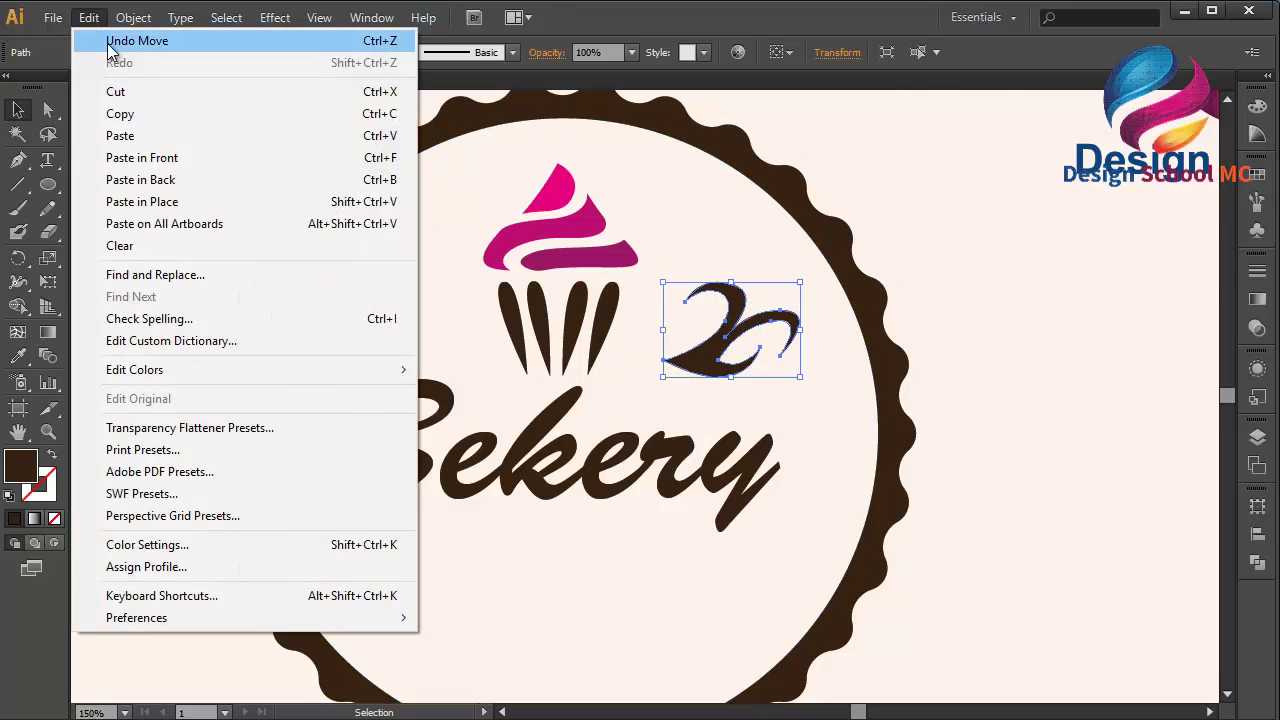
{"action": "key", "text": "Escape"}
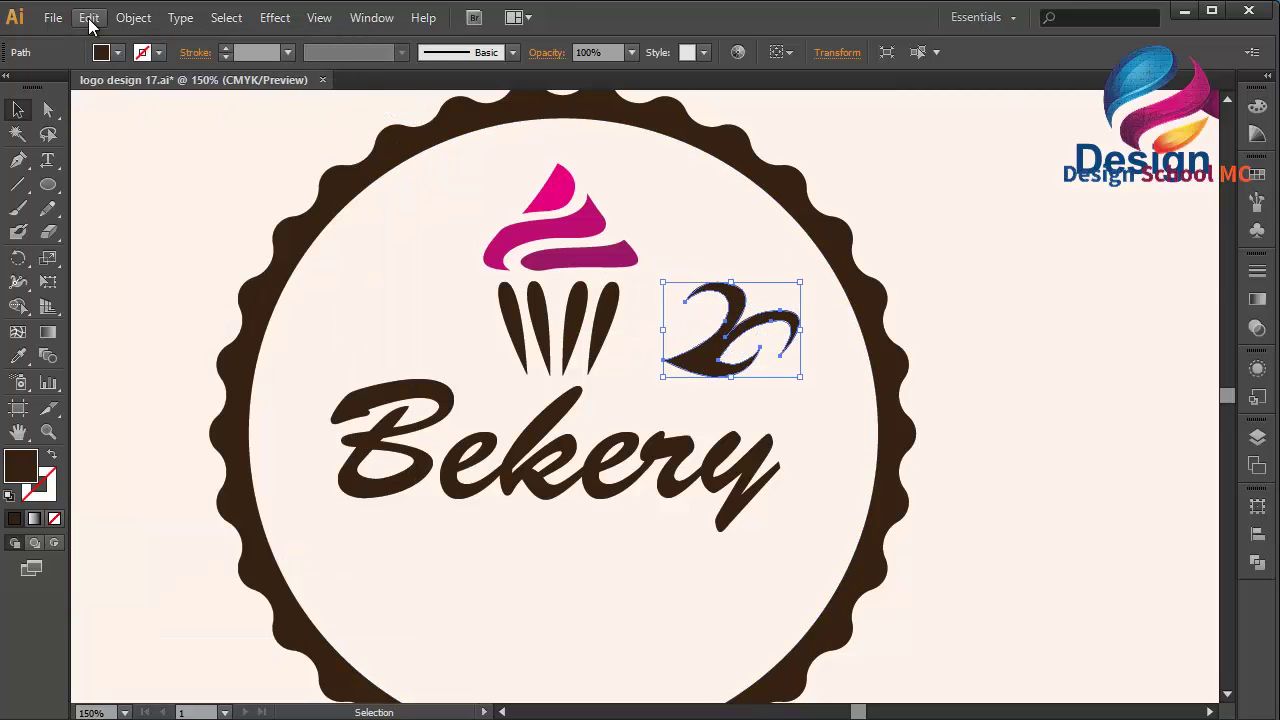
- Paste the swirl in front, flip it horizontally, and place it left of the cupcake
{"action": "left_click", "coordinate": [89, 18]}
{"action": "left_click", "coordinate": [191, 154]}
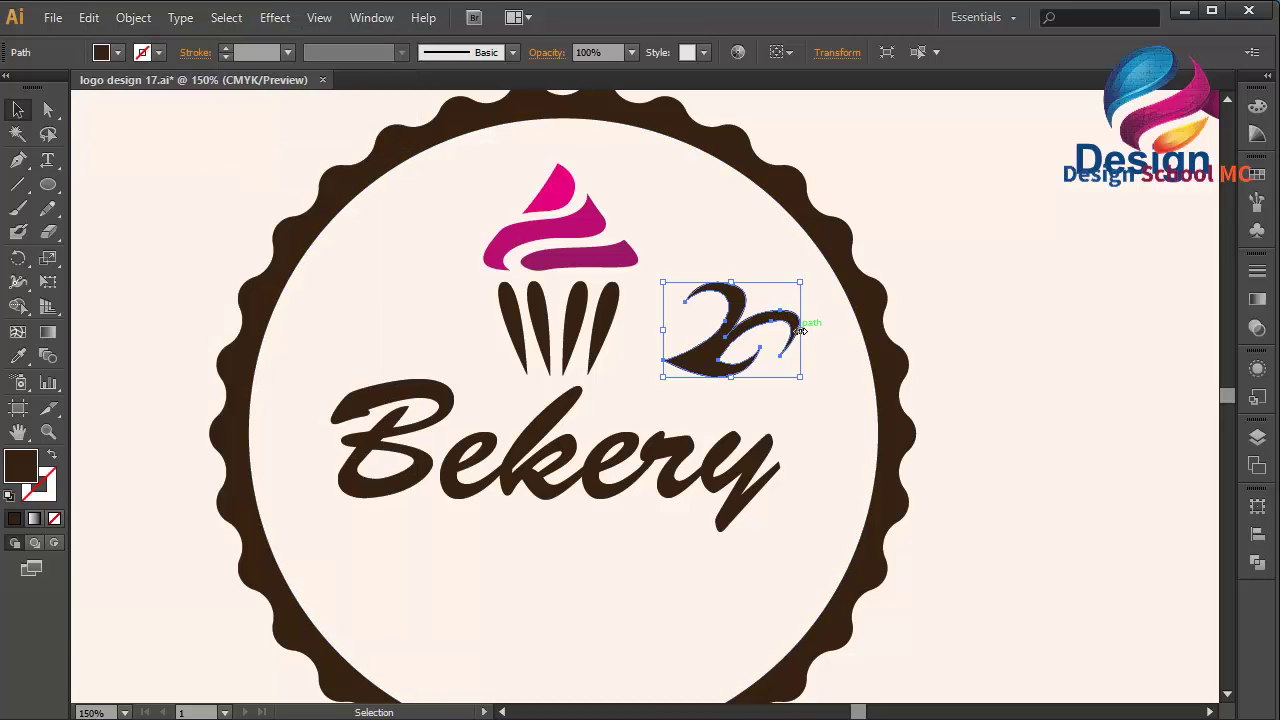
{"action": "mouse_move", "coordinate": [800, 330]}
{"action": "left_mouse_down"}
{"action": "mouse_move", "coordinate": [583, 345]}
{"action": "mouse_move", "coordinate": [527, 364]}
{"action": "left_mouse_up"}
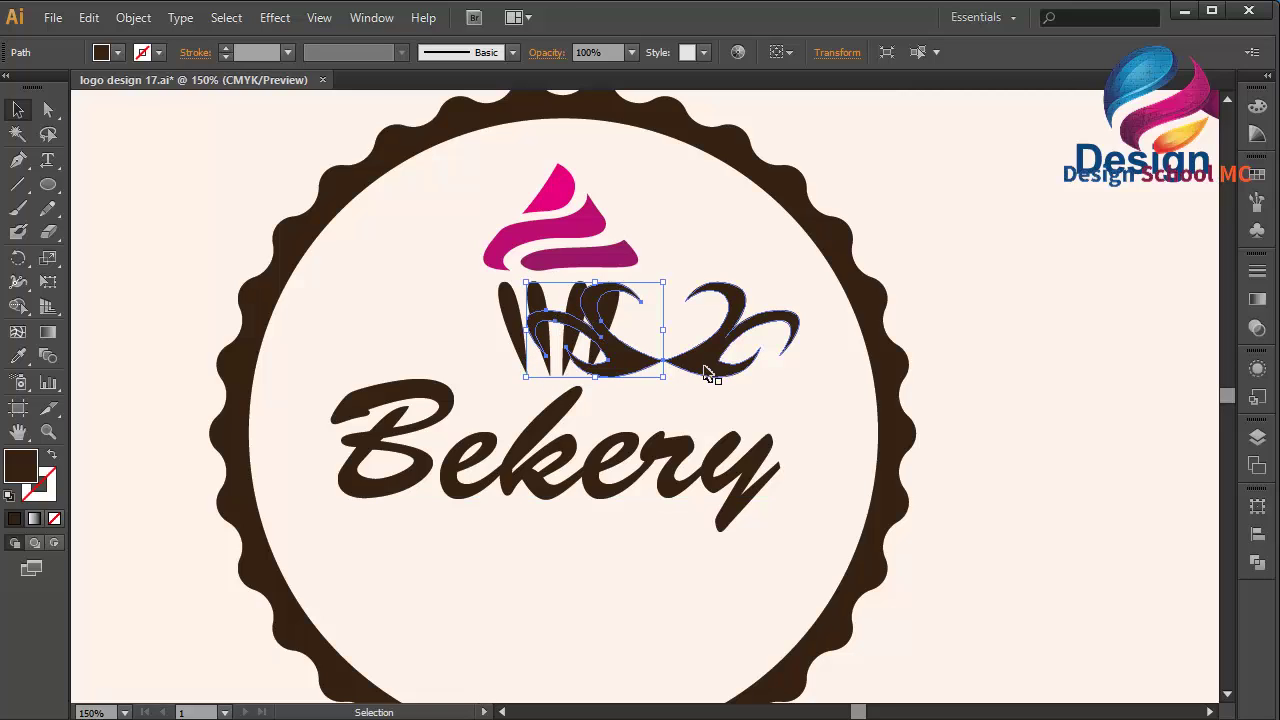
{"action": "left_click_drag", "start_coordinate": [640, 372], "coordinate": [463, 366]}
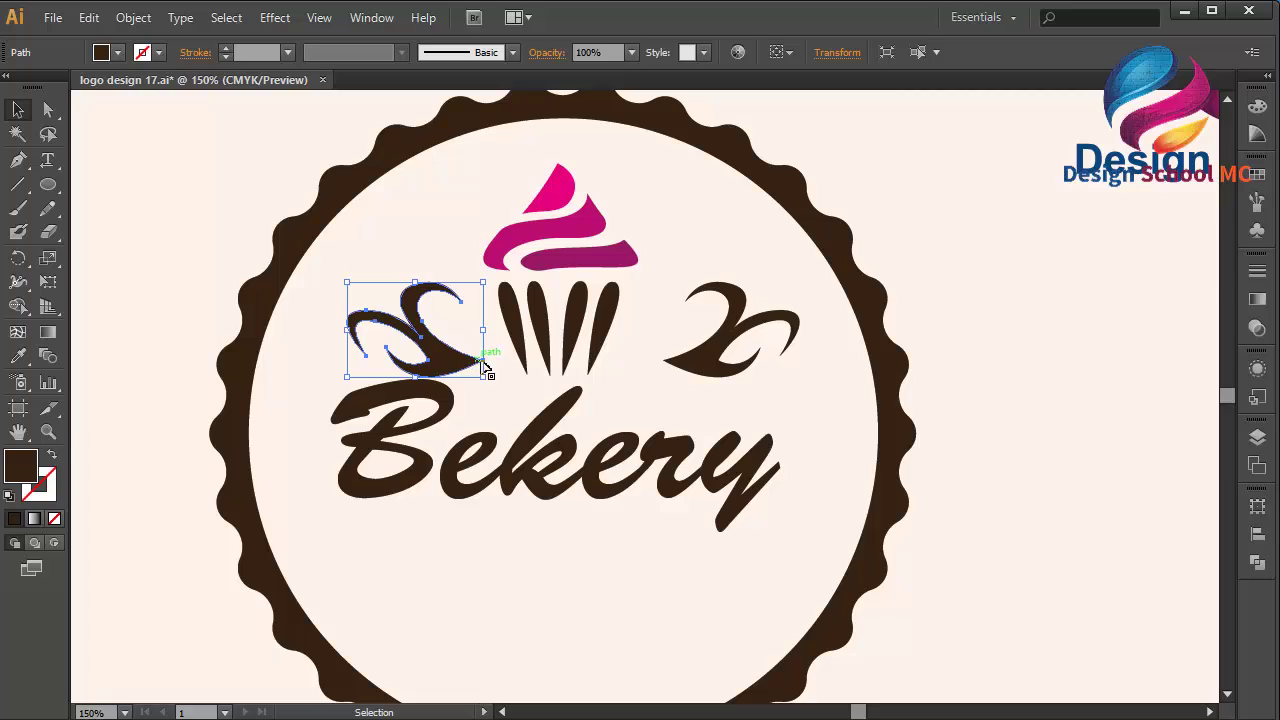
- Nudge Bekery down one step, then undo a trial edit of its capital B
{"action": "left_click", "coordinate": [548, 478]}
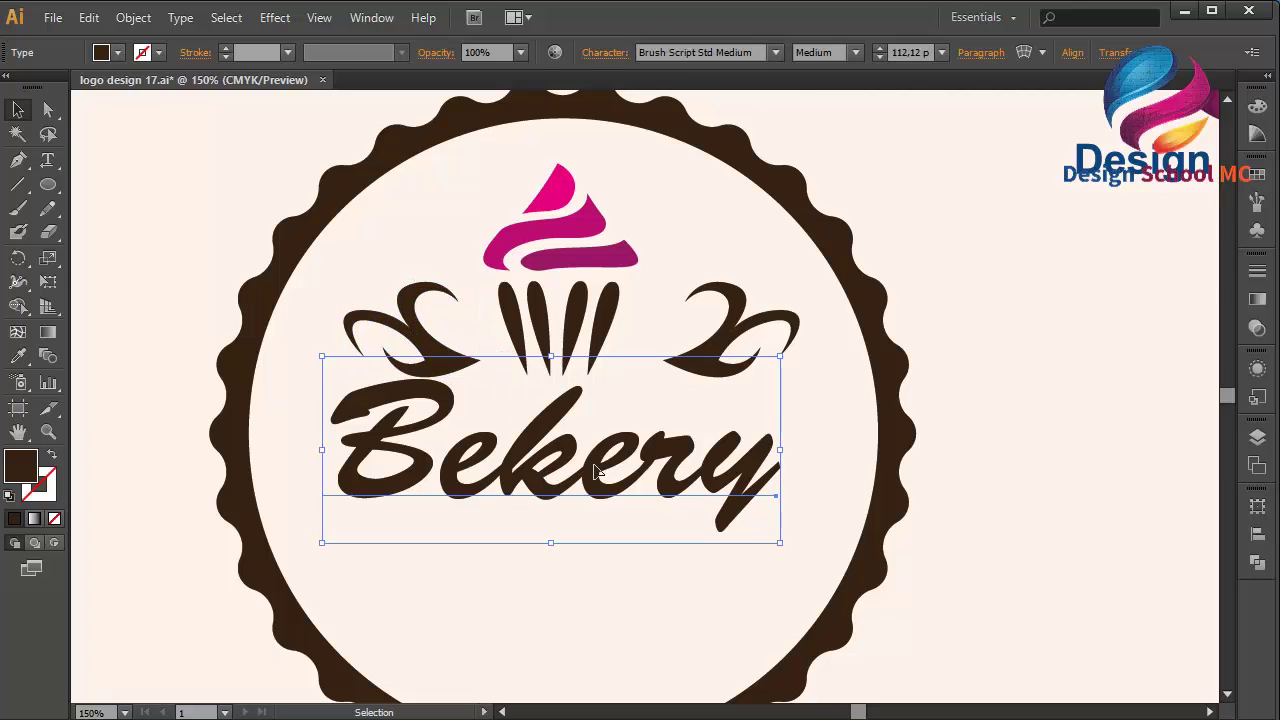
{"action": "key", "text": "Down"}
{"action": "key", "text": "Down"}
{"action": "key", "text": "Down"}
{"action": "key", "text": "Down"}
{"action": "key", "text": "Down"}
{"action": "key", "text": "Down"}
{"action": "key", "text": "Down"}
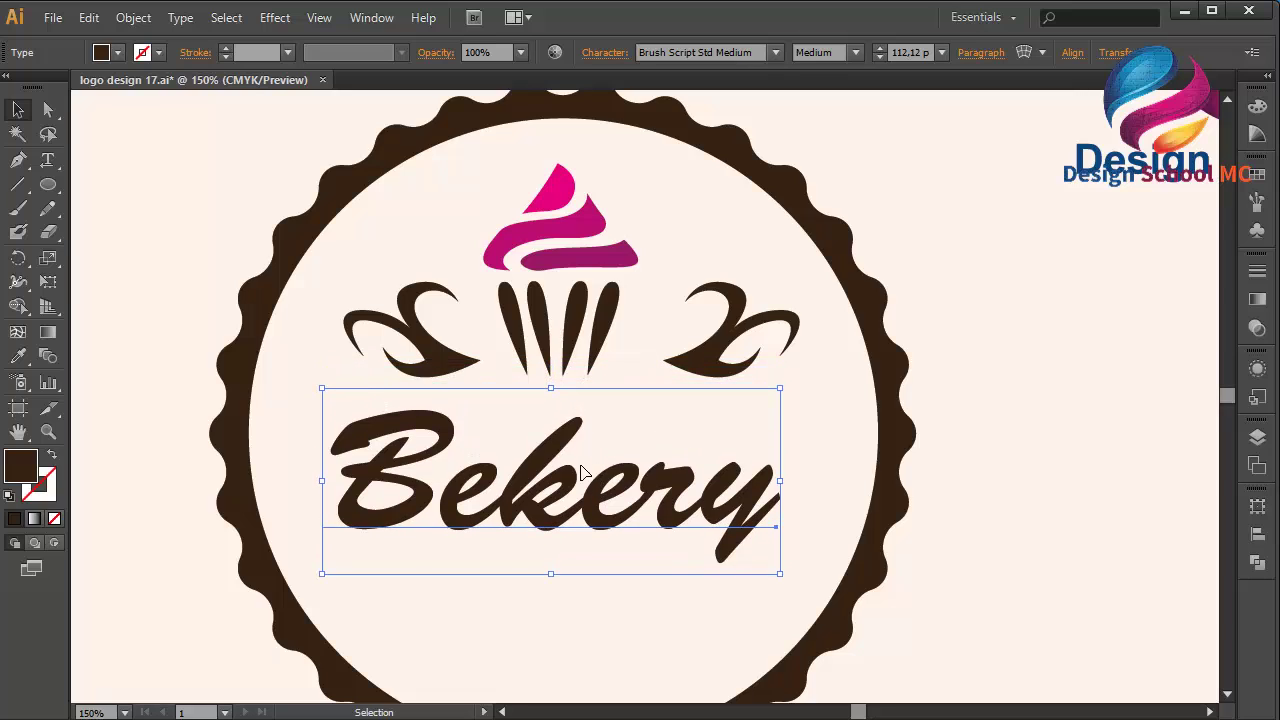
{"action": "key", "text": "t"}
{"action": "key", "text": "shift+End"}
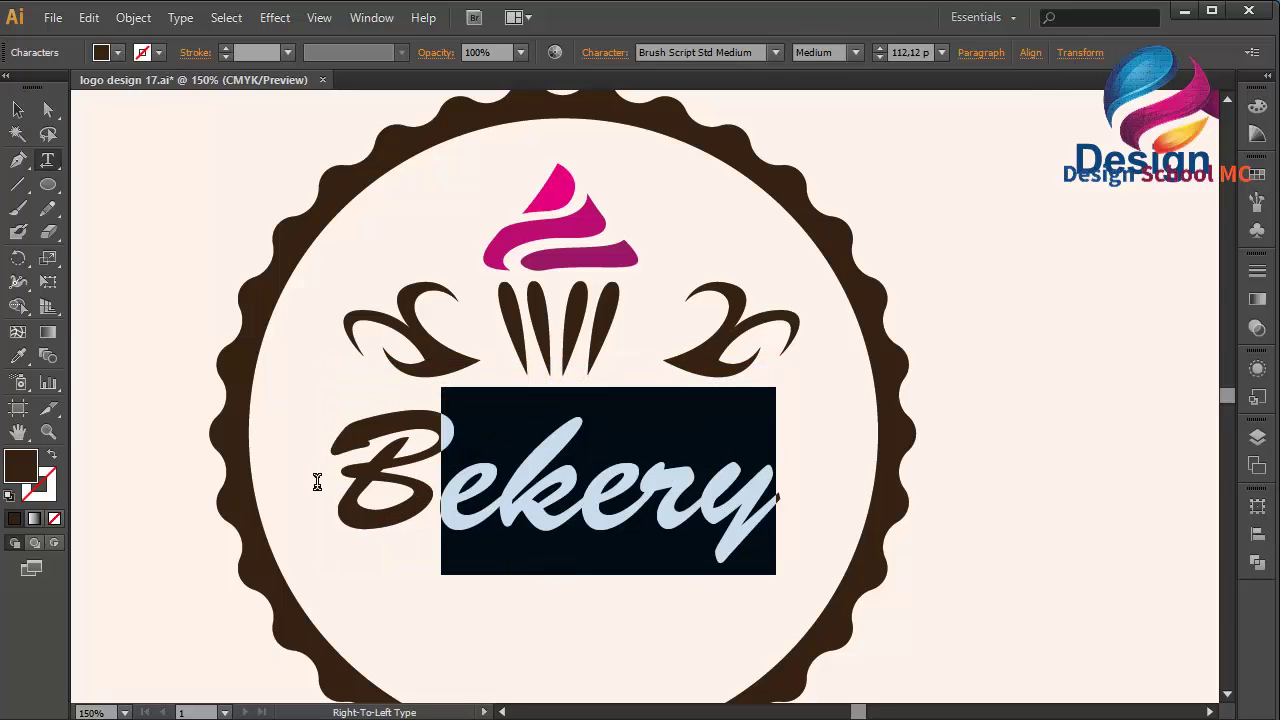
{"action": "left_click", "coordinate": [431, 486]}
{"action": "left_click_drag", "start_coordinate": [384, 484], "coordinate": [343, 486]}
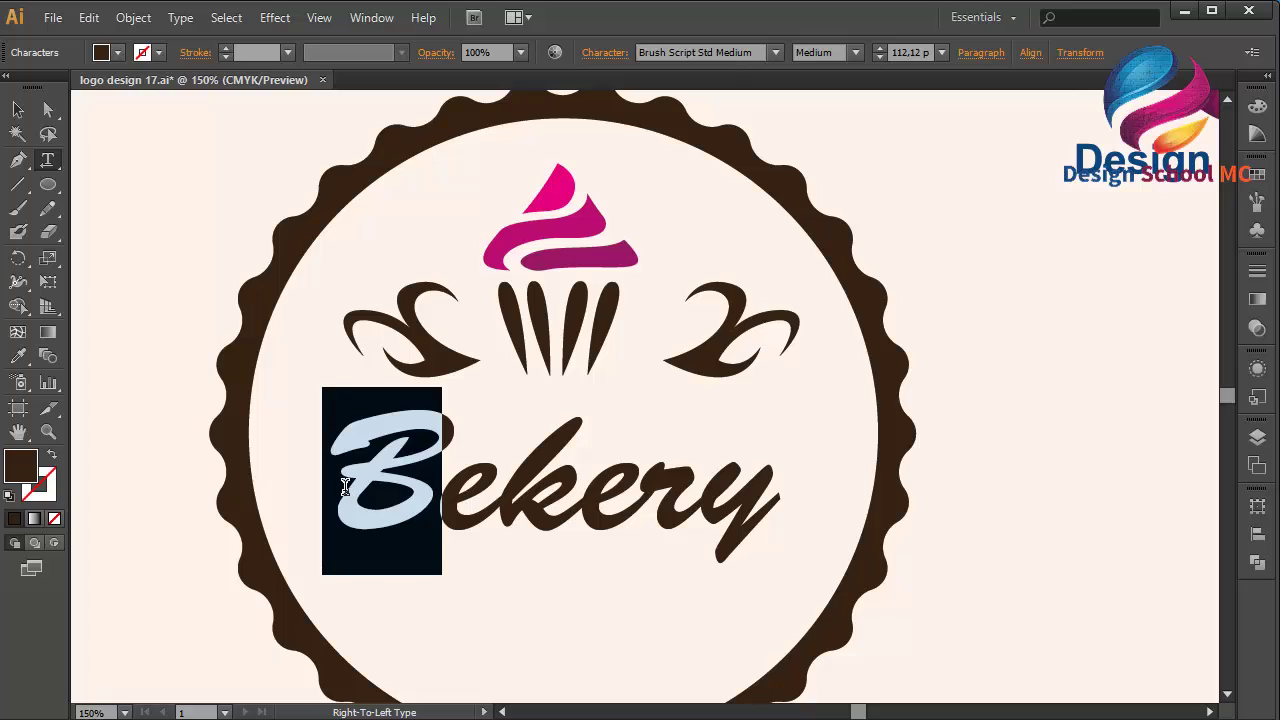
{"action": "type", "text": "b"}
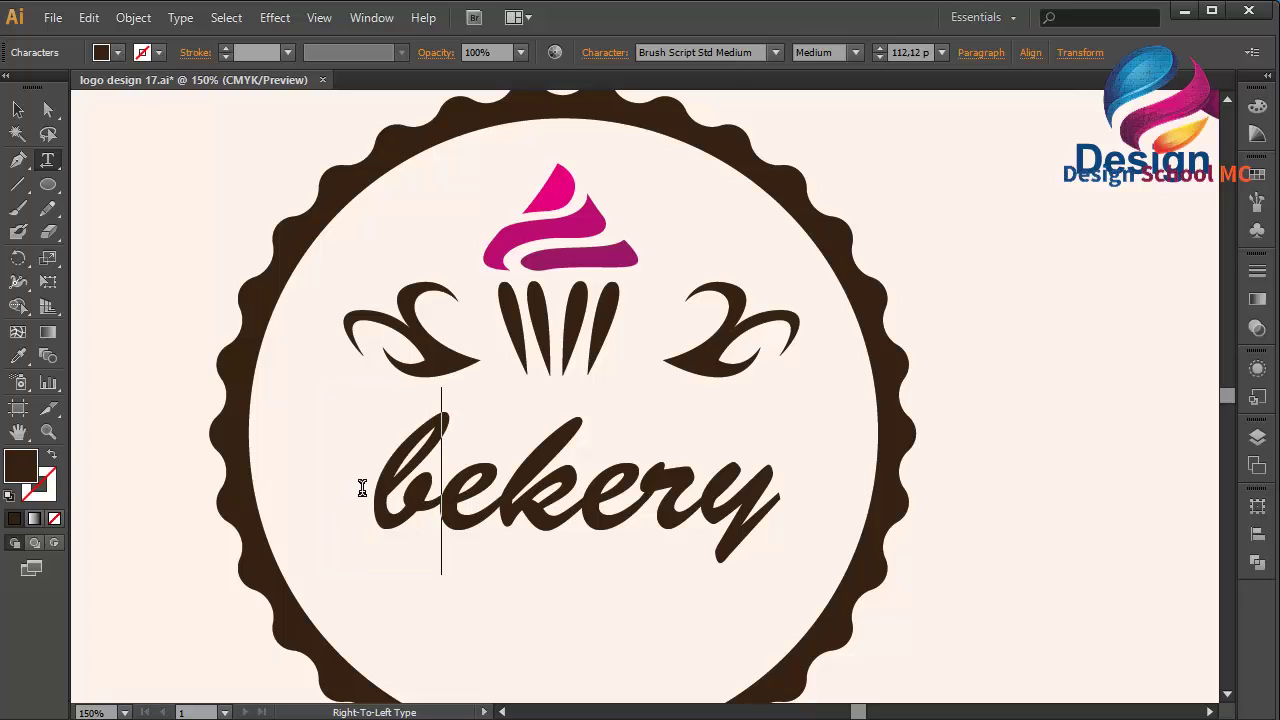
{"action": "key", "text": "ctrl+z"}
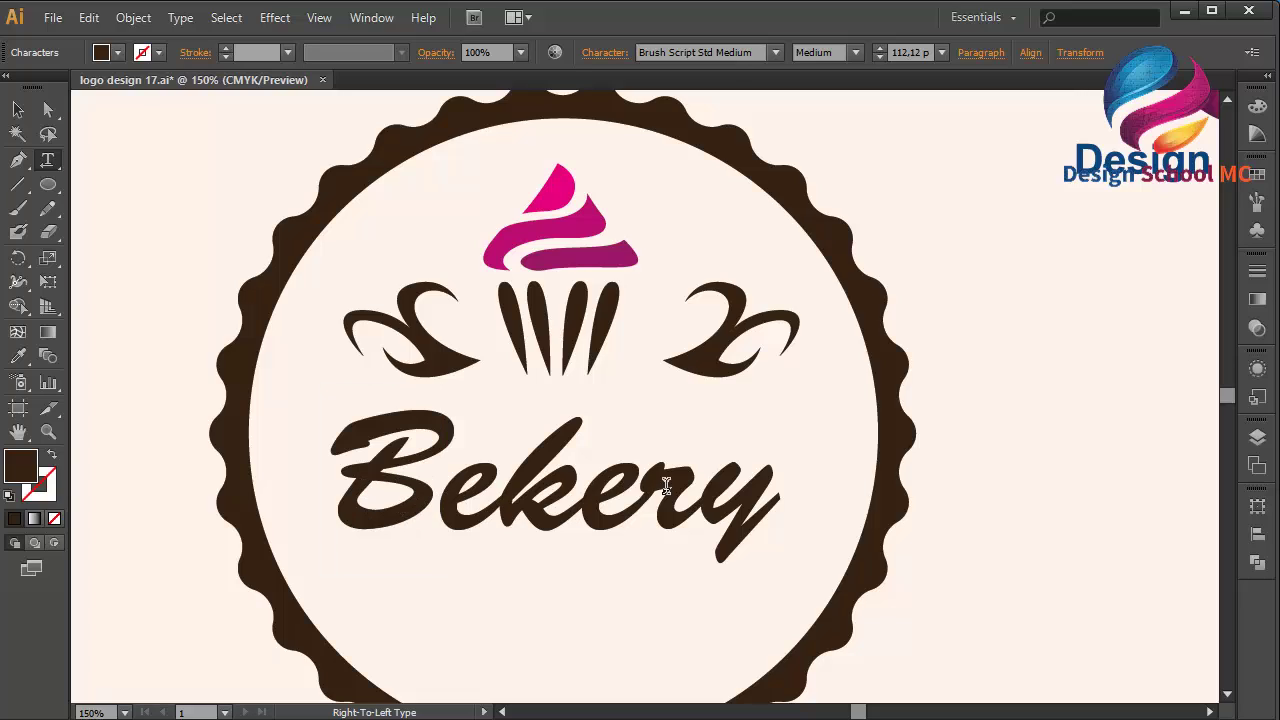
- Zoom out, deselect everything, then zoom back in on the badge
{"action": "left_click", "coordinate": [18, 110]}
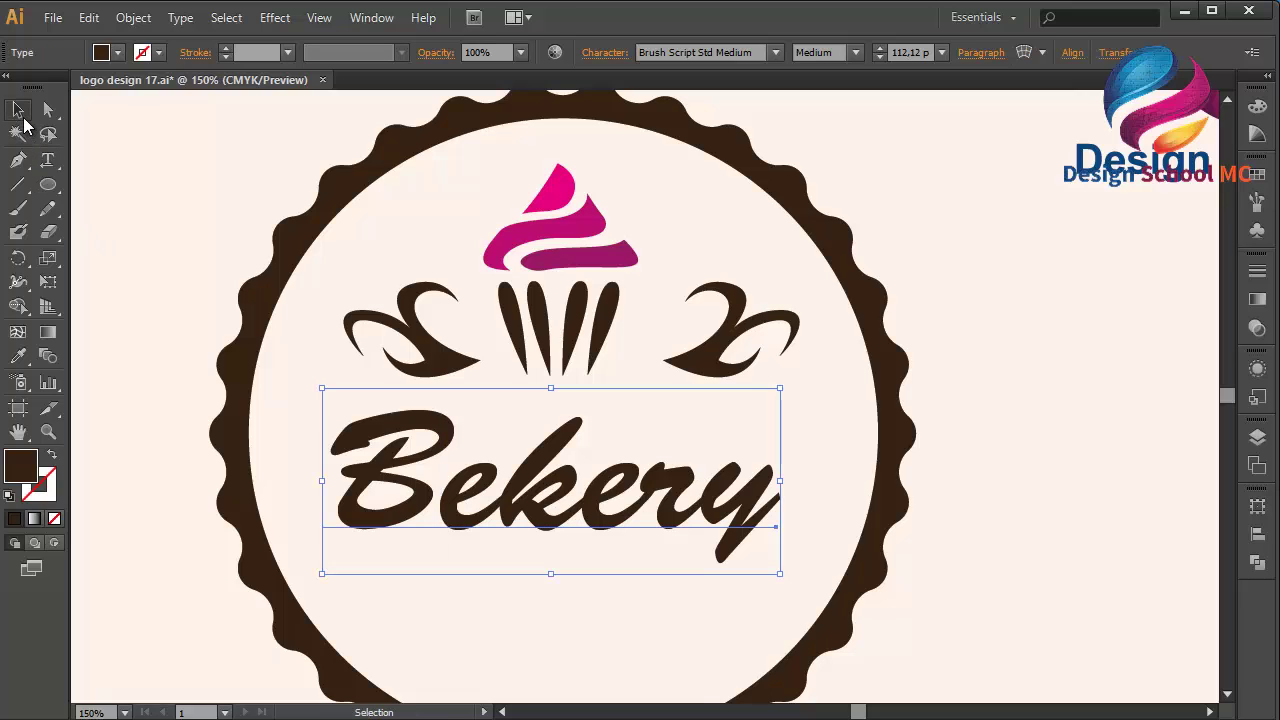
{"action": "key", "text": "ctrl+minus"}
{"action": "key", "text": "ctrl+minus"}
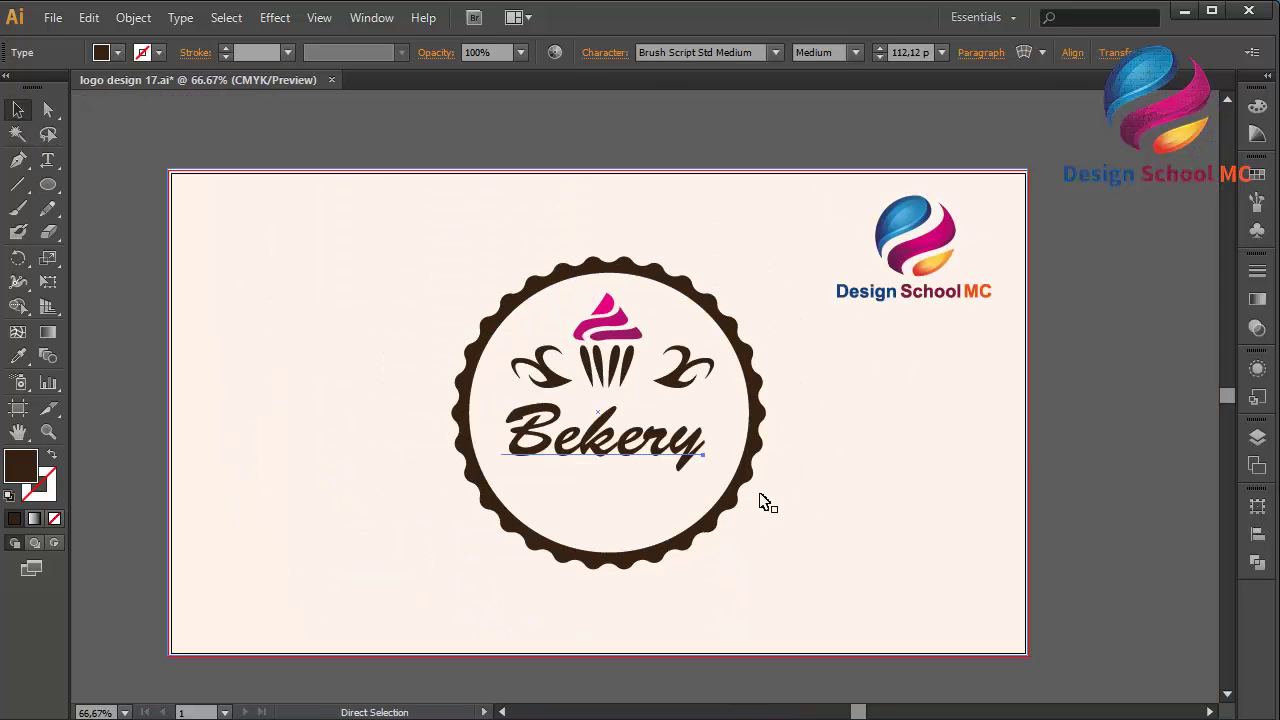
{"action": "left_click", "coordinate": [1120, 459]}
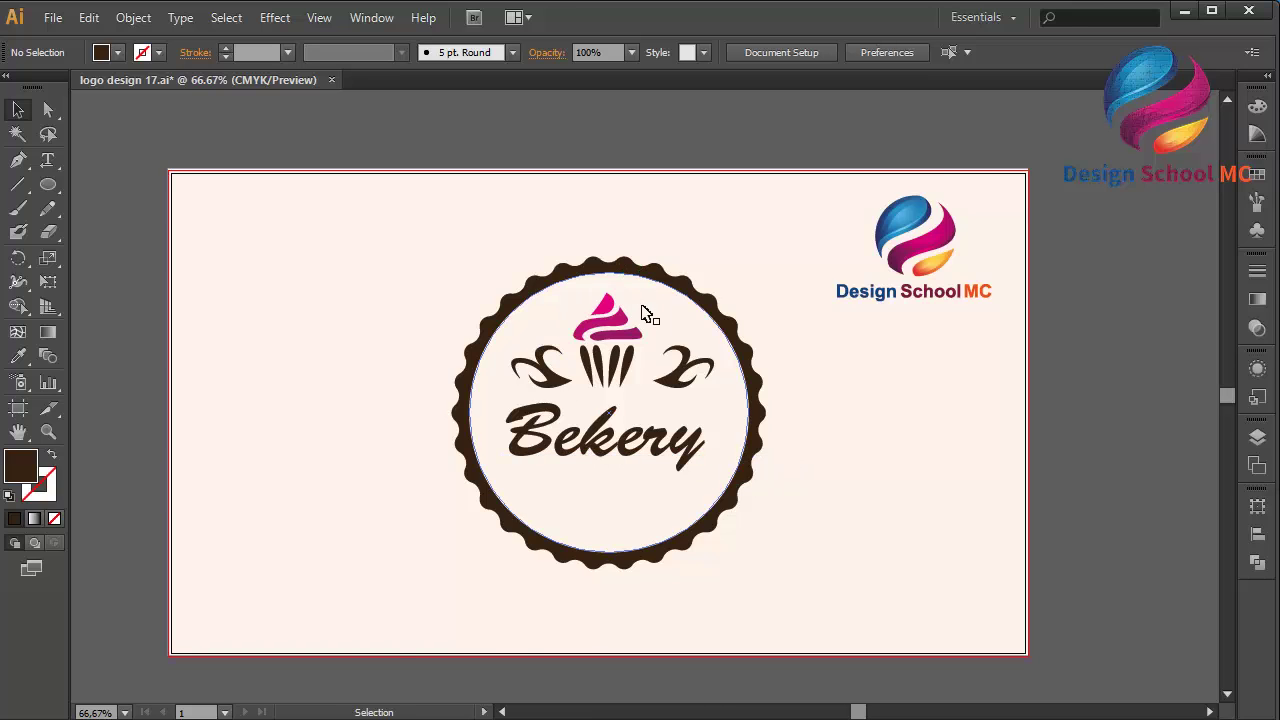
{"action": "key", "text": "ctrl+plus"}
{"action": "key", "text": "ctrl+plus"}
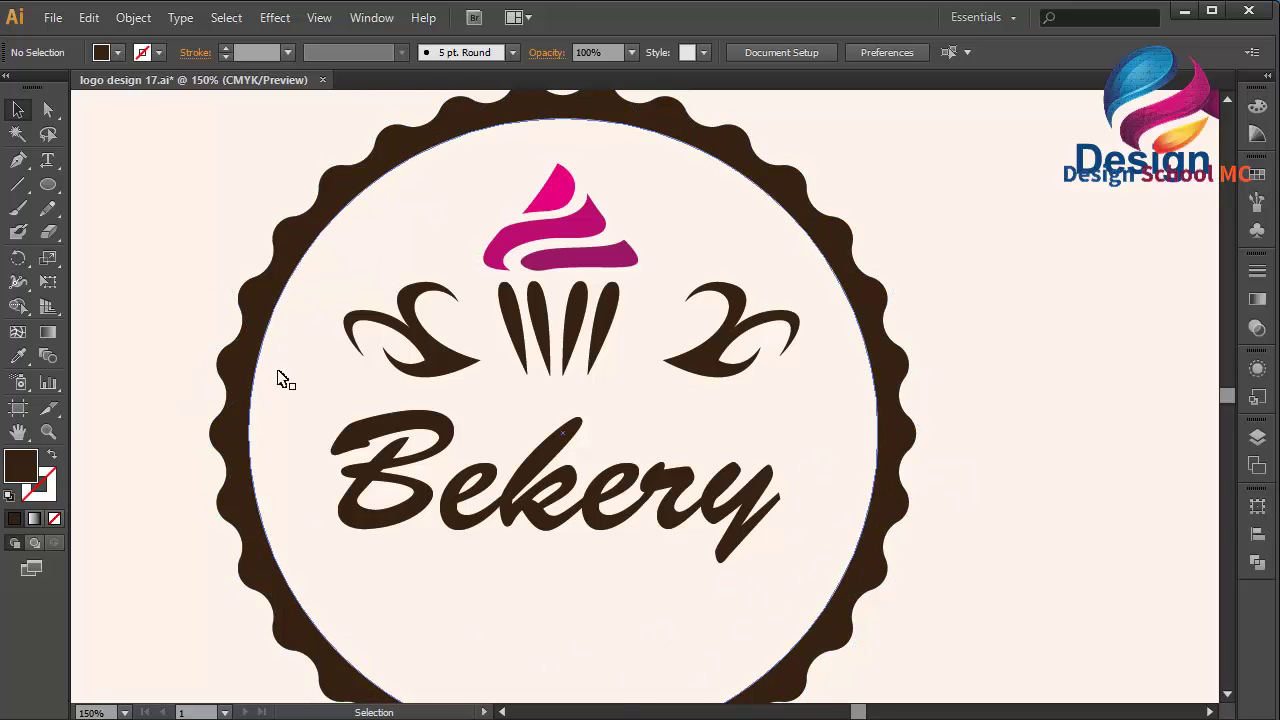
- Draw a small dot at the top of the inner circle and nudge it down
{"action": "left_click", "coordinate": [47, 187]}
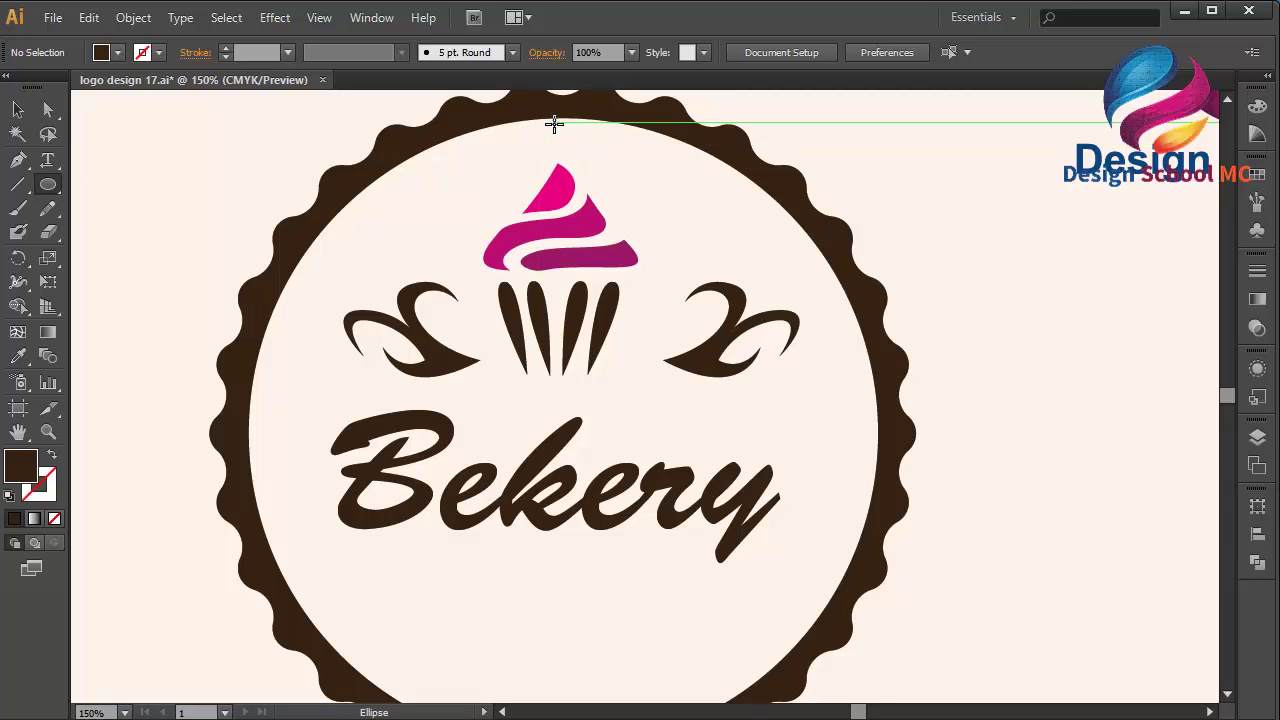
{"action": "left_click_drag", "start_coordinate": [555, 124], "coordinate": [563, 132]}
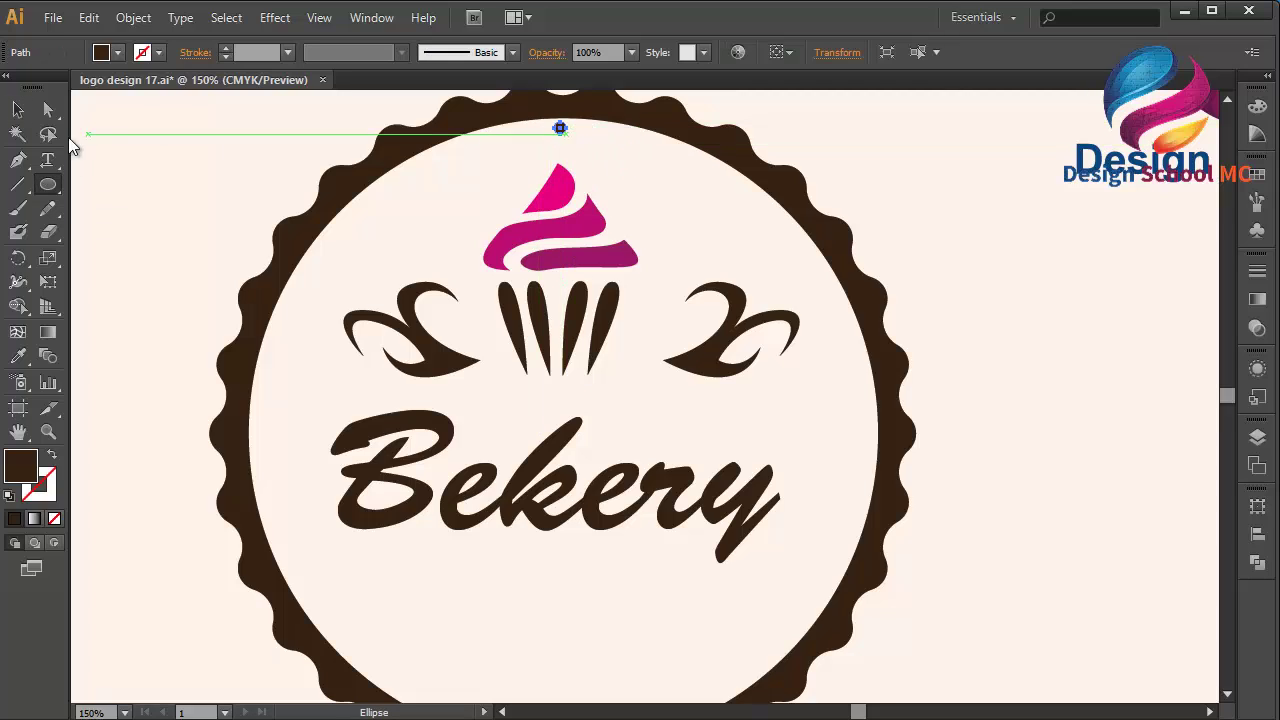
{"action": "left_click", "coordinate": [17, 111]}
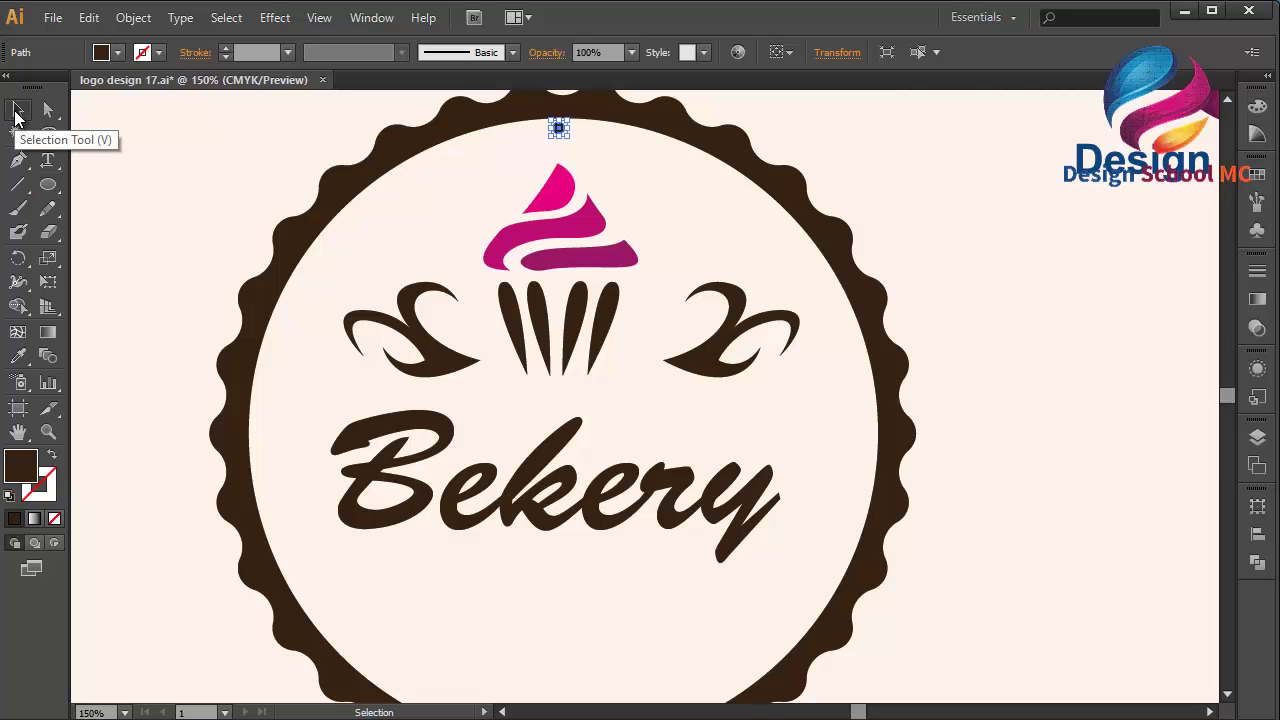
{"action": "key", "text": "Down"}
{"action": "key", "text": "Down"}
{"action": "key", "text": "Down"}
{"action": "key", "text": "Down"}
{"action": "key", "text": "Down"}
{"action": "key", "text": "Down"}
{"action": "key", "text": "Down"}
{"action": "key", "text": "Down"}
- Make a 5° rotated copy of the dot around the badge centre
{"action": "left_click", "coordinate": [19, 258]}
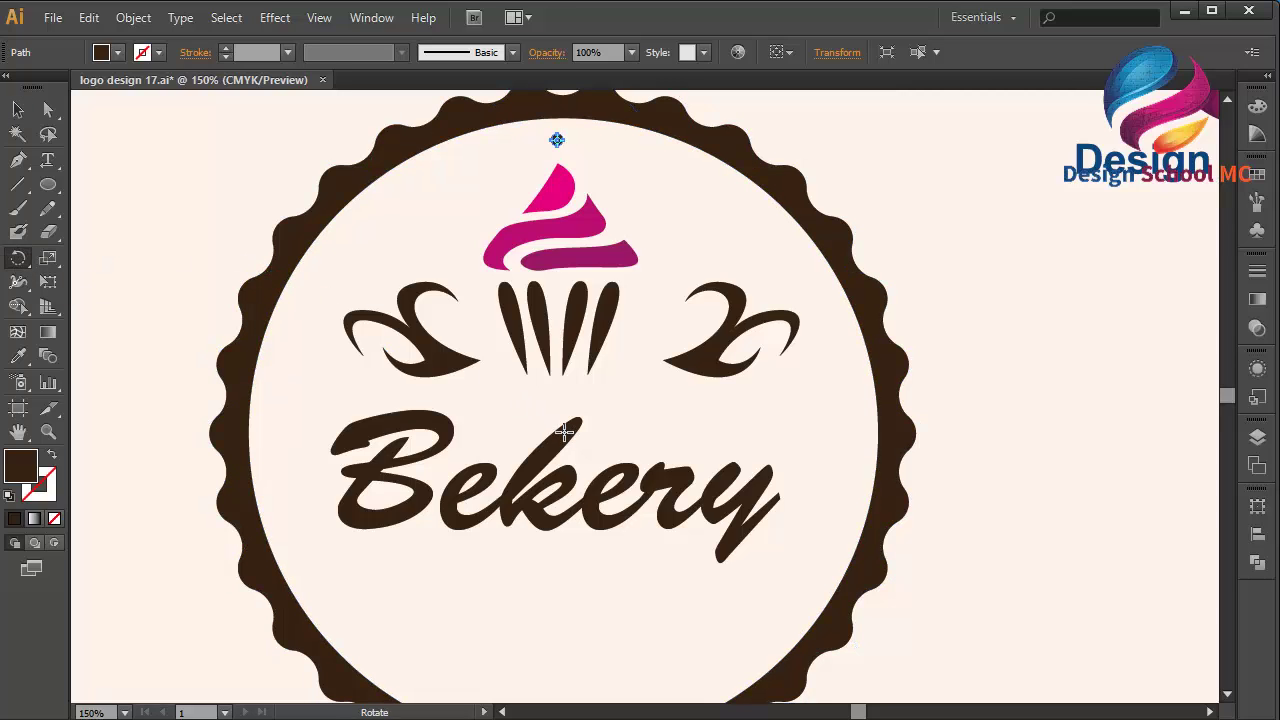
{"action": "left_click", "coordinate": [565, 430], "text": "alt"}
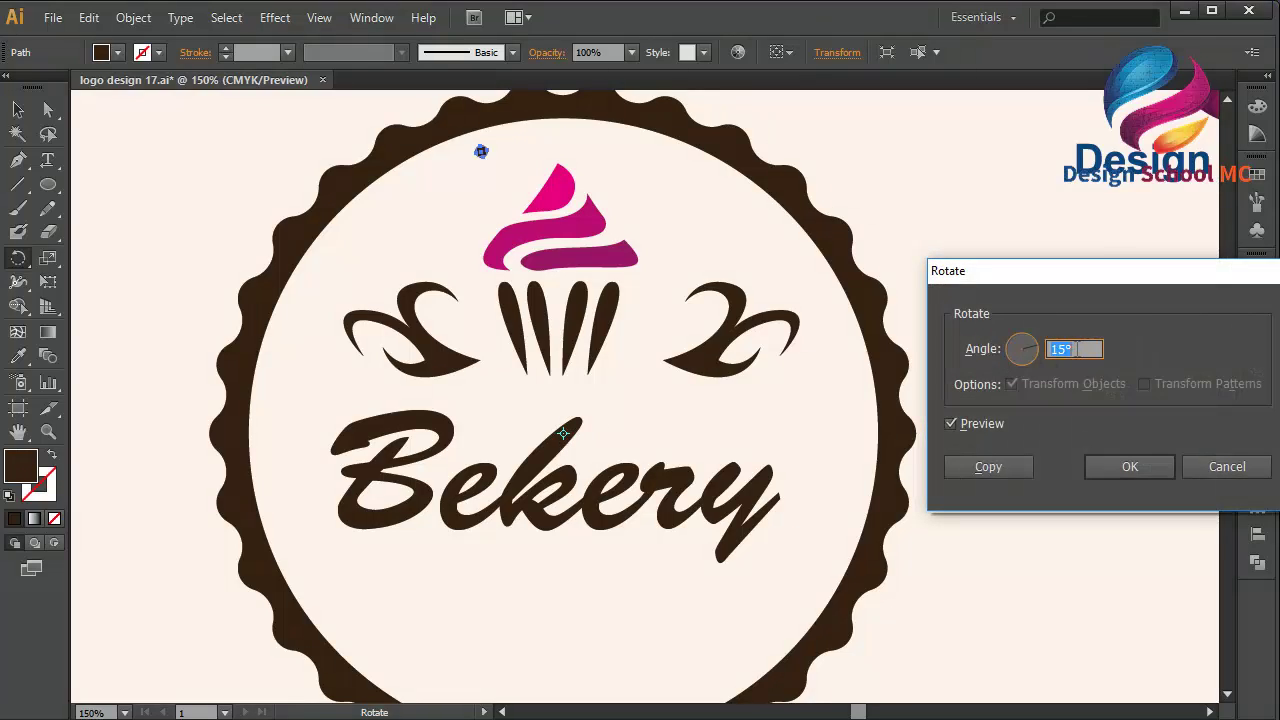
{"action": "left_click", "coordinate": [988, 426]}
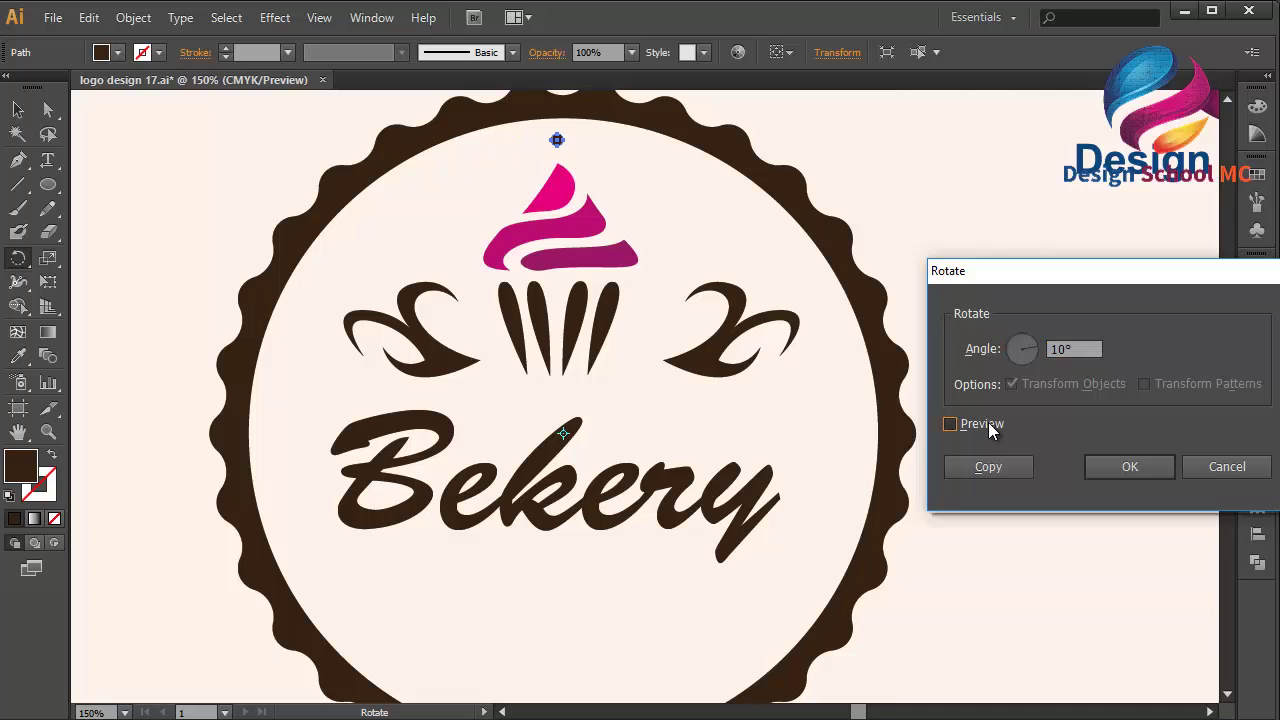
{"action": "left_click", "coordinate": [988, 427]}
{"action": "double_click", "coordinate": [1070, 349]}
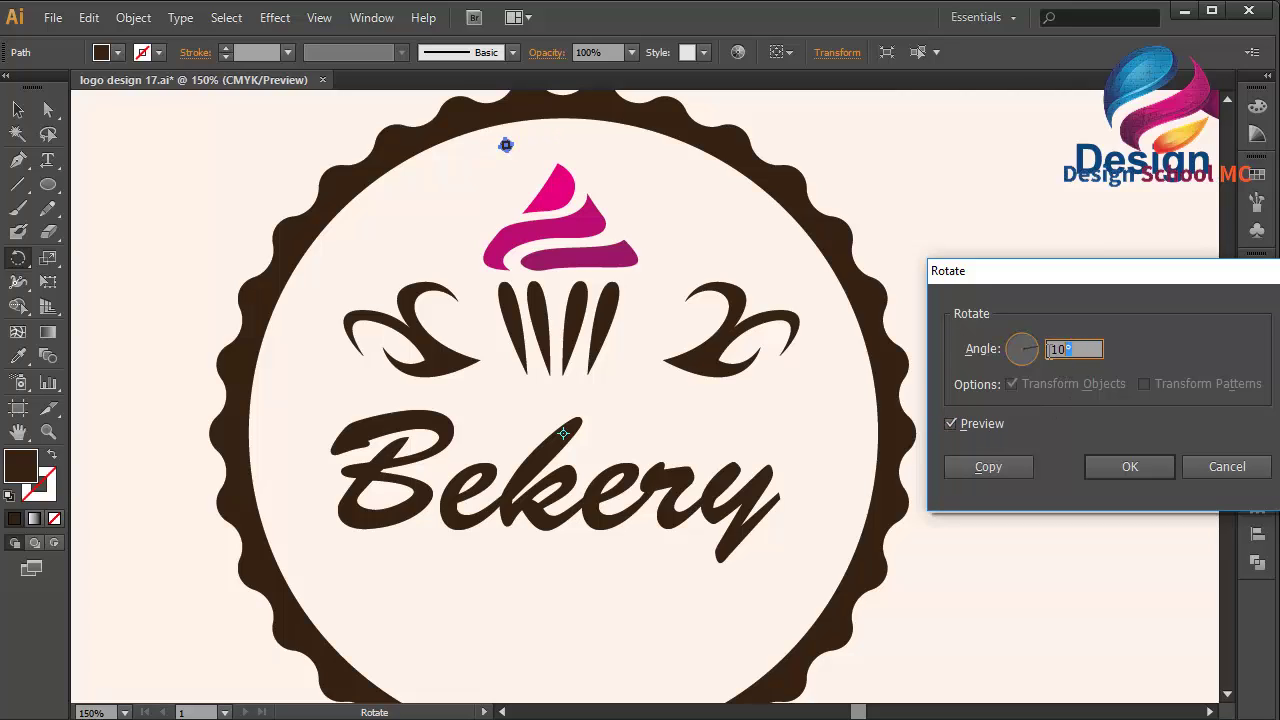
{"action": "type", "text": "5"}
{"action": "left_click", "coordinate": [993, 423]}
{"action": "left_click", "coordinate": [993, 423]}
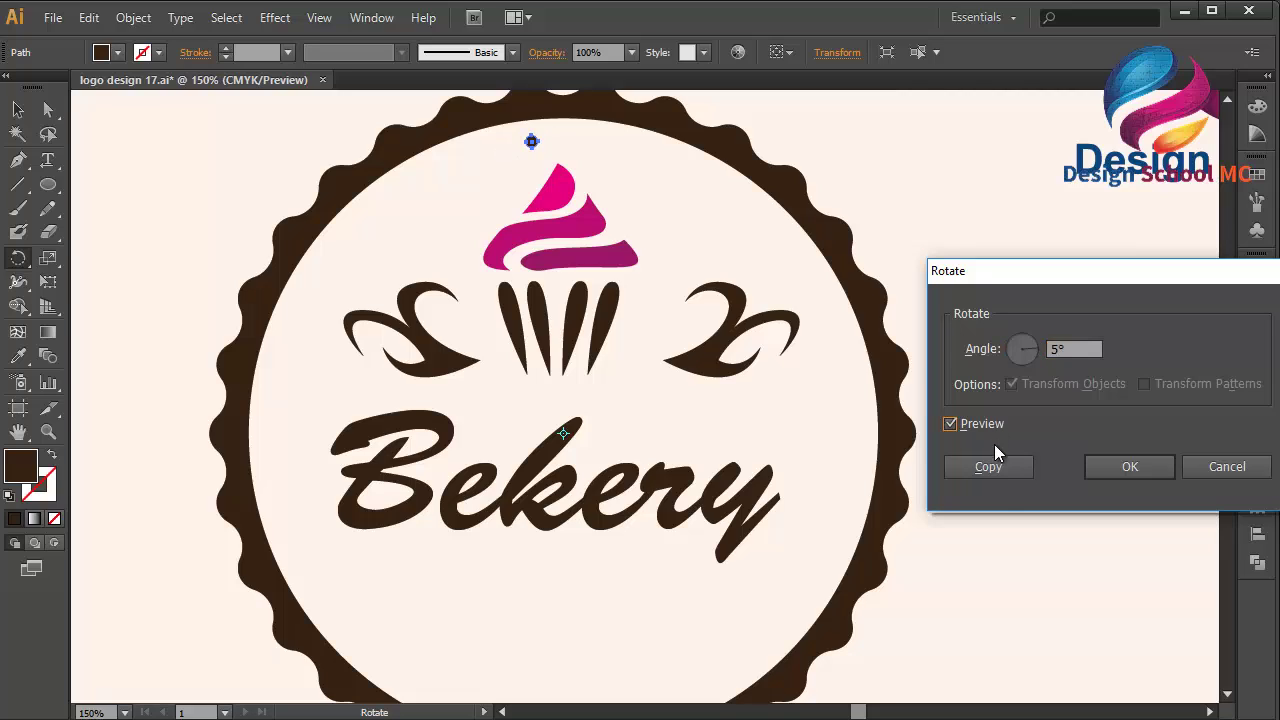
{"action": "left_click", "coordinate": [1000, 465]}
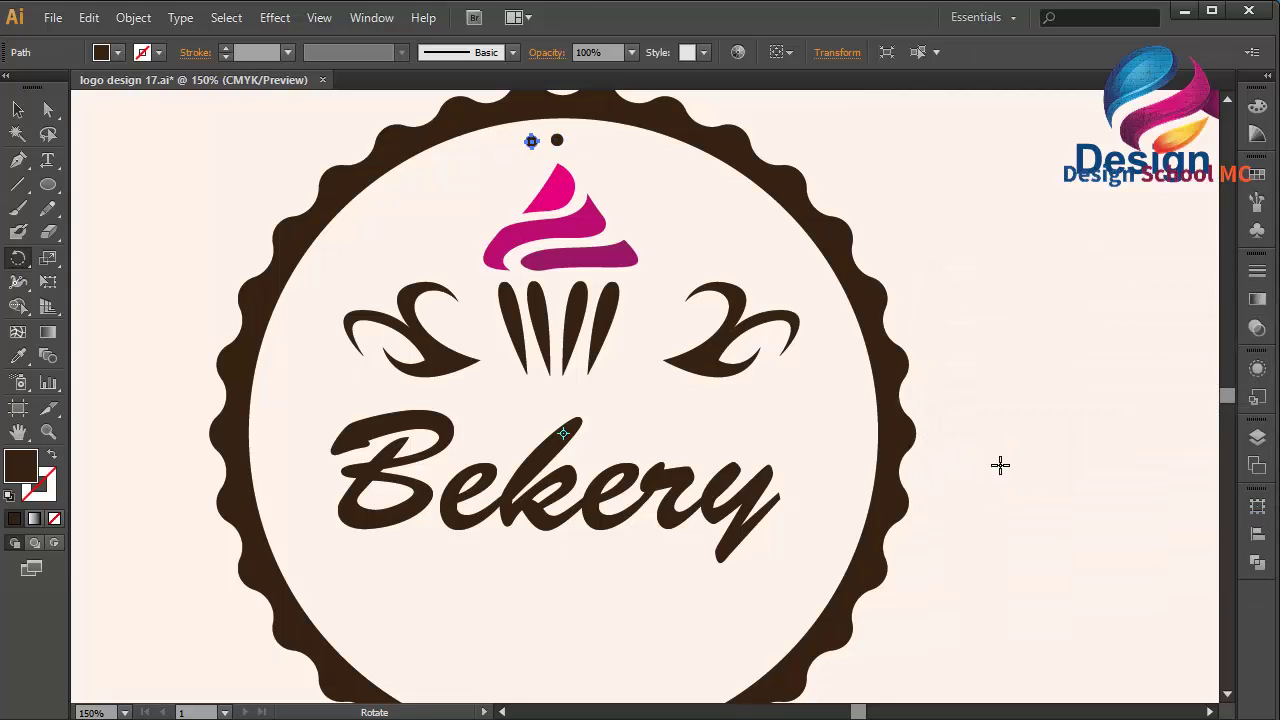
- Repeat the 5° rotated copy with Ctrl+D to finish the dotted ring
{"action": "key", "text": "ctrl+d"}
{"action": "key", "text": "ctrl+d"}
{"action": "key", "text": "ctrl+d"}
{"action": "key", "text": "ctrl+d"}
{"action": "key", "text": "ctrl+d"}
{"action": "key", "text": "ctrl+d"}
{"action": "key", "text": "ctrl+d"}
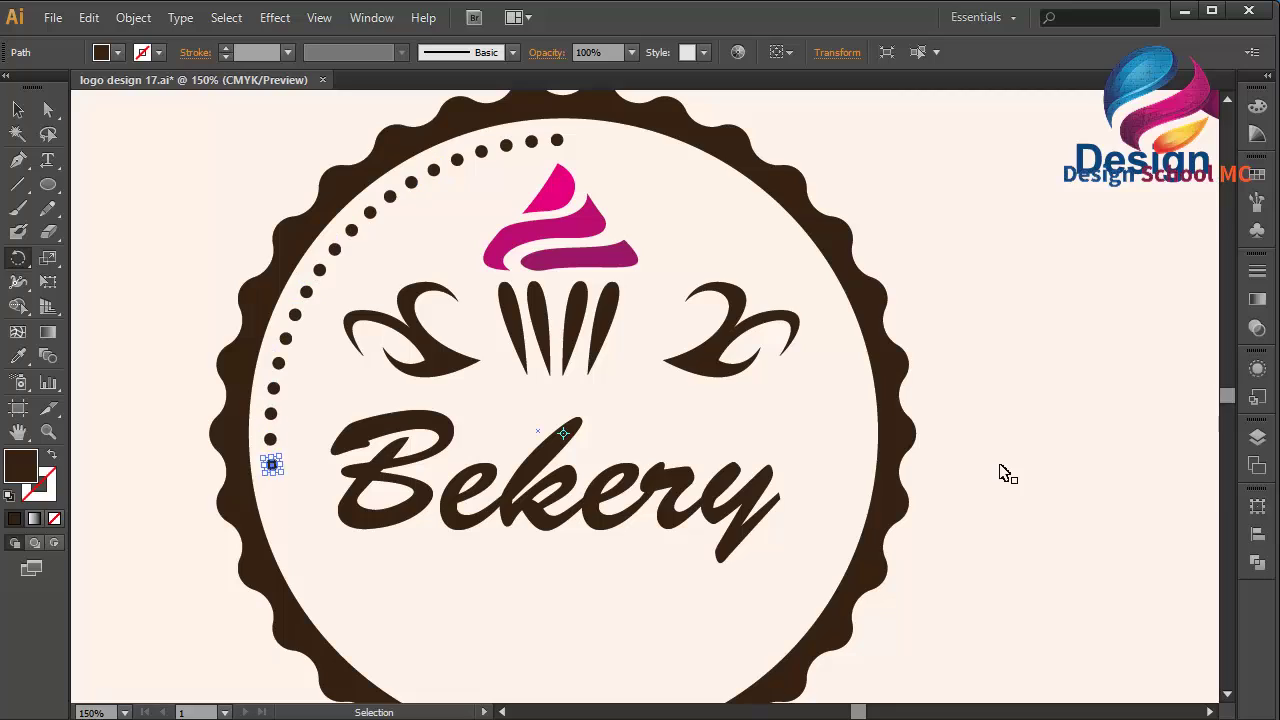
{"action": "key", "text": "ctrl+d"}
{"action": "key", "text": "ctrl+d"}
{"action": "key", "text": "ctrl+d"}
{"action": "key", "text": "ctrl+d"}
{"action": "key", "text": "ctrl+d"}
{"action": "key", "text": "ctrl+d"}
{"action": "key", "text": "ctrl+d"}
{"action": "key", "text": "ctrl+d"}
{"action": "key", "text": "ctrl+d"}
{"action": "key", "text": "ctrl+d"}
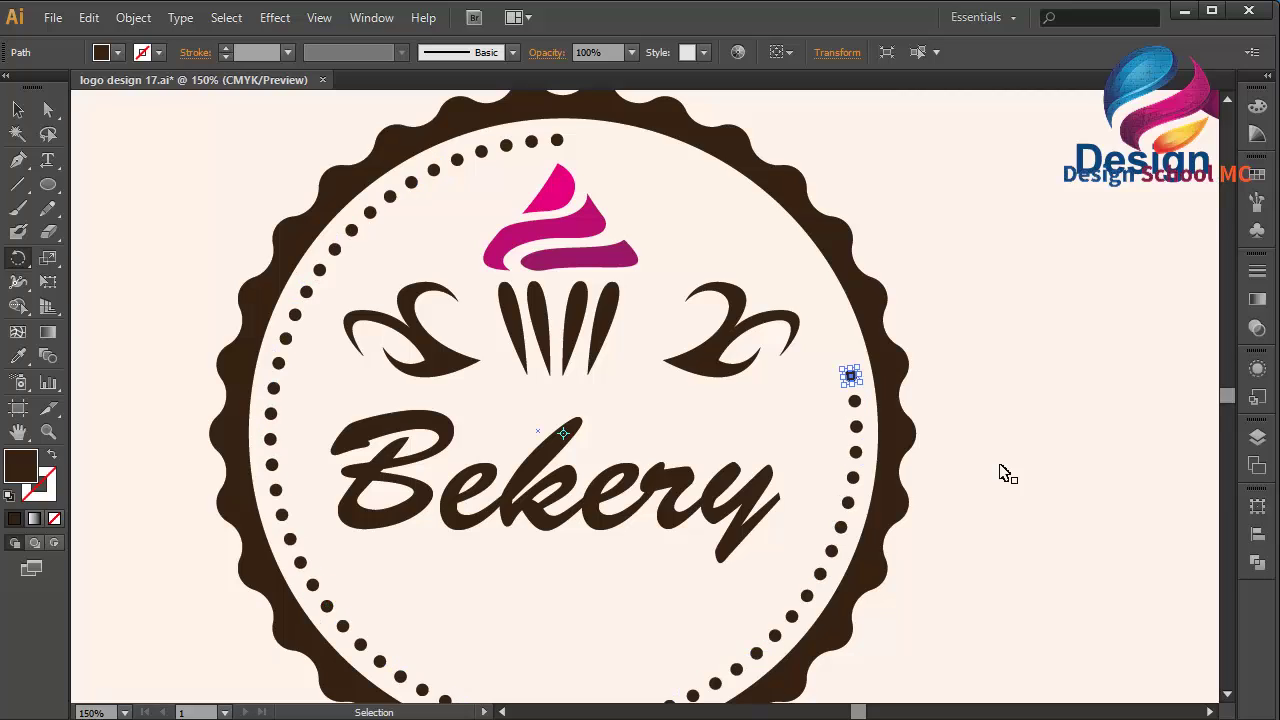
{"action": "key", "text": "ctrl+d"}
{"action": "key", "text": "ctrl+d"}
{"action": "key", "text": "ctrl+d"}
{"action": "key", "text": "ctrl+d"}
{"action": "key", "text": "ctrl+d"}
{"action": "key", "text": "ctrl+d"}
{"action": "key", "text": "ctrl+d"}
{"action": "key", "text": "ctrl+d"}
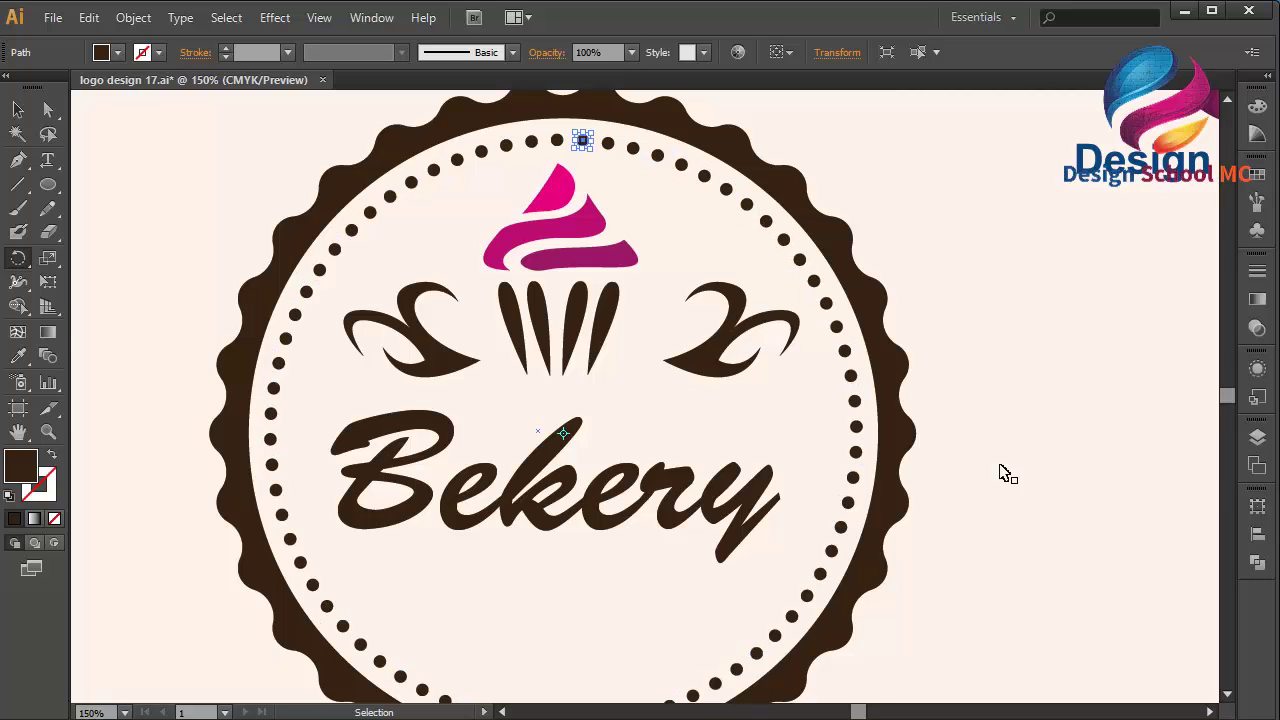
{"action": "key", "text": "r"}
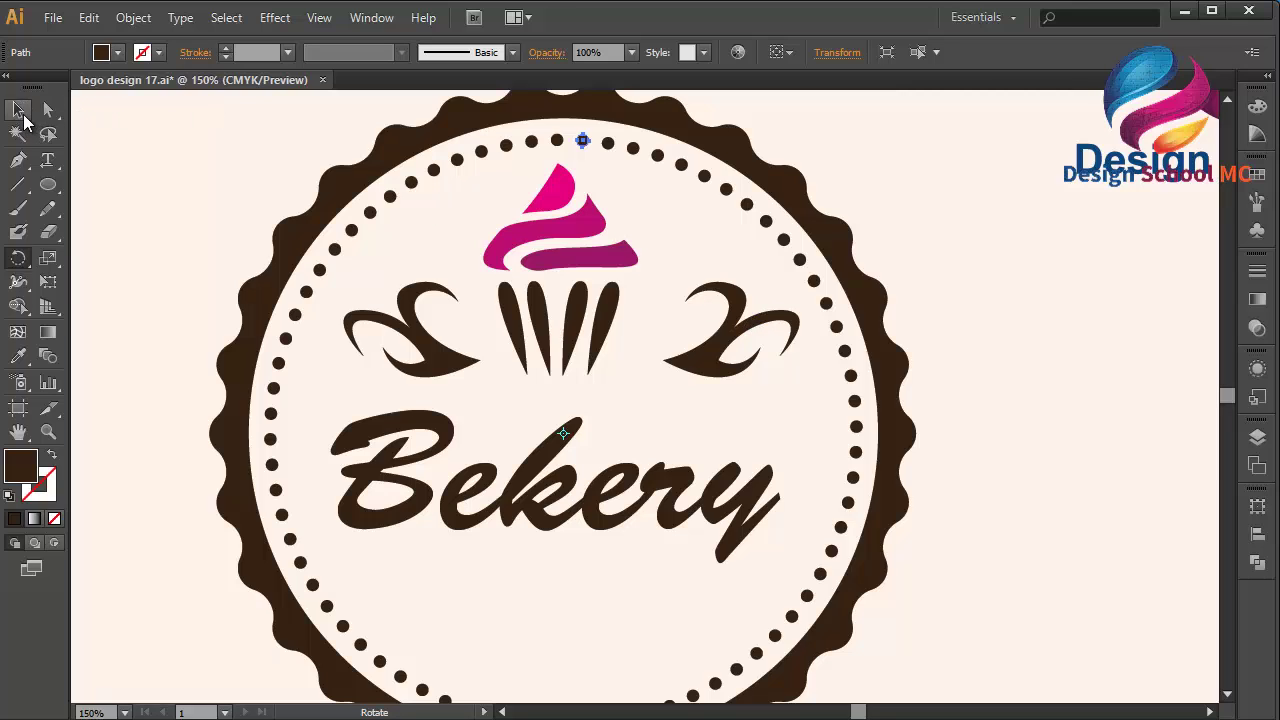
{"action": "left_click", "coordinate": [18, 109]}
{"action": "key", "text": "ctrl+0"}
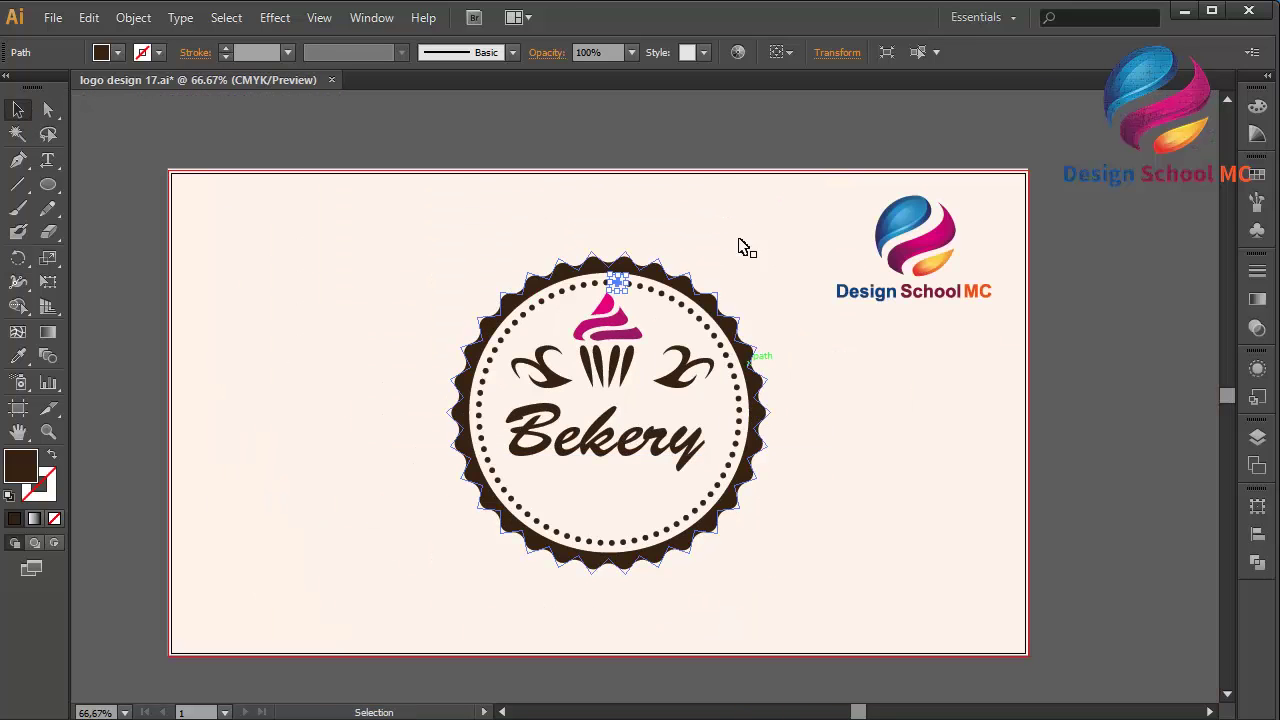
- Shrink the Bekery text from its top edge and move it lower in the badge
{"action": "left_click", "coordinate": [689, 152]}
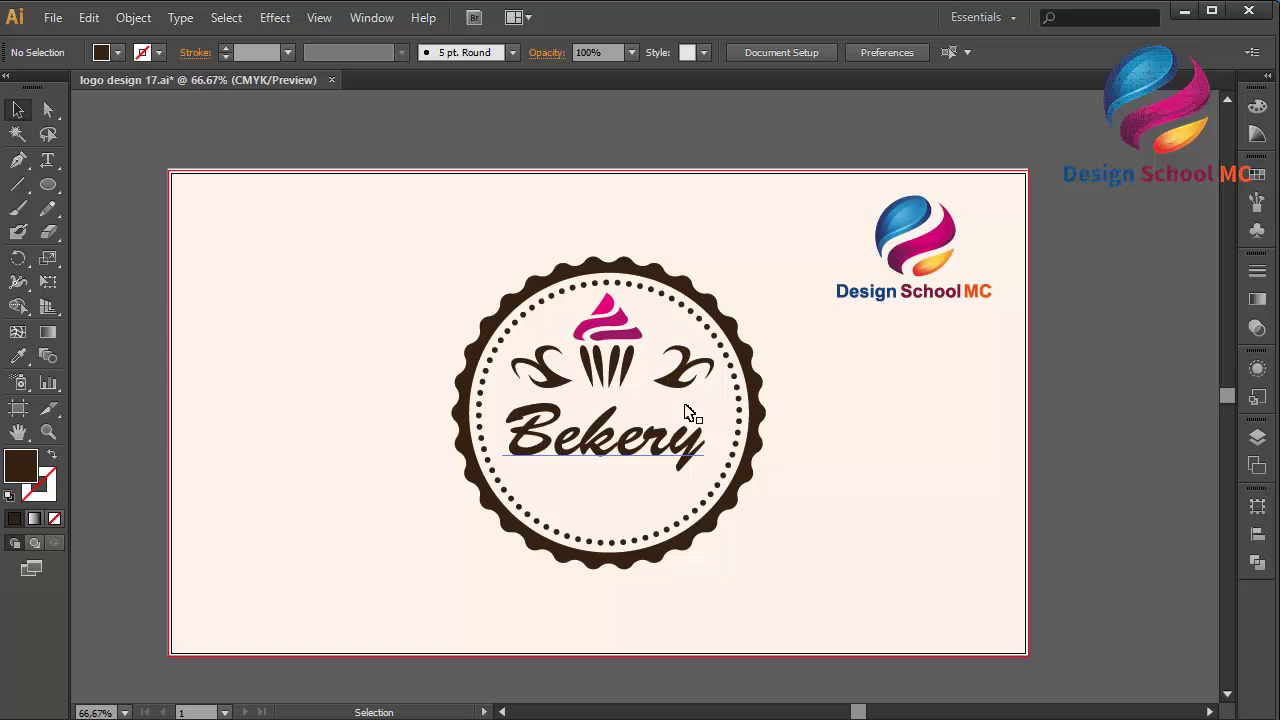
{"action": "left_click", "coordinate": [661, 448]}
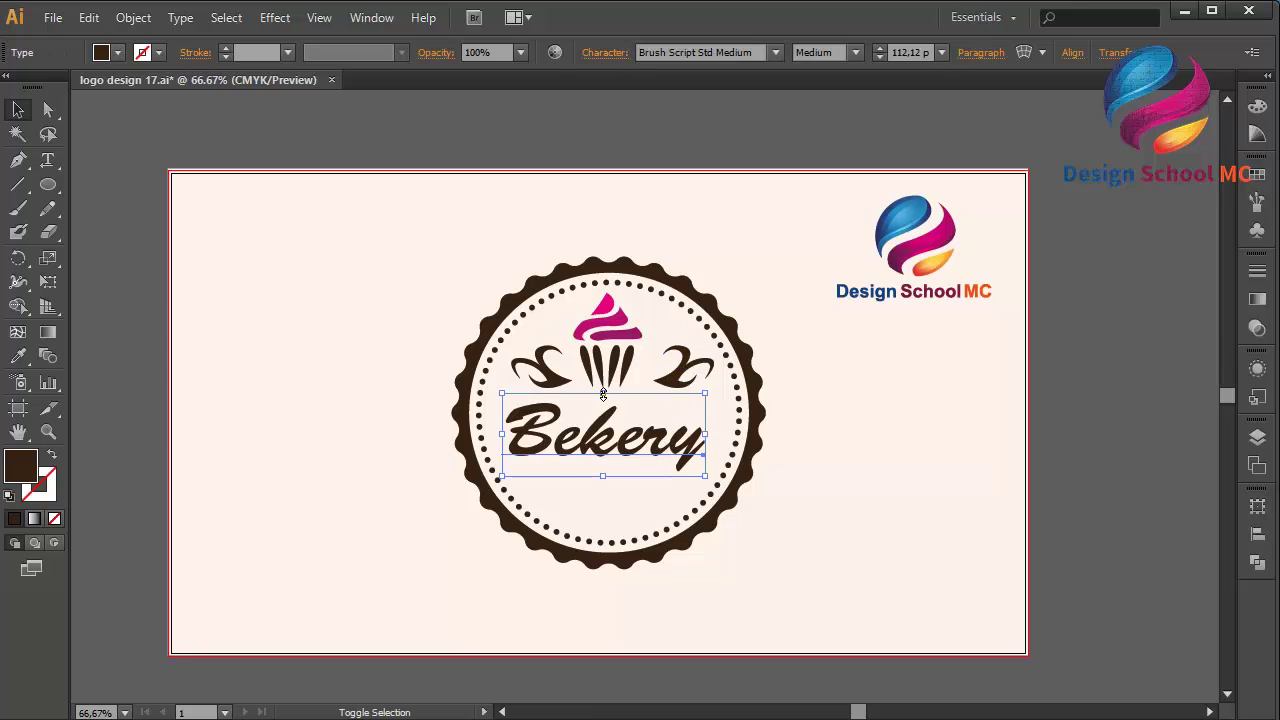
{"action": "left_click_drag", "start_coordinate": [603, 394], "coordinate": [603, 409]}
{"action": "left_click_drag", "start_coordinate": [614, 455], "coordinate": [619, 490]}
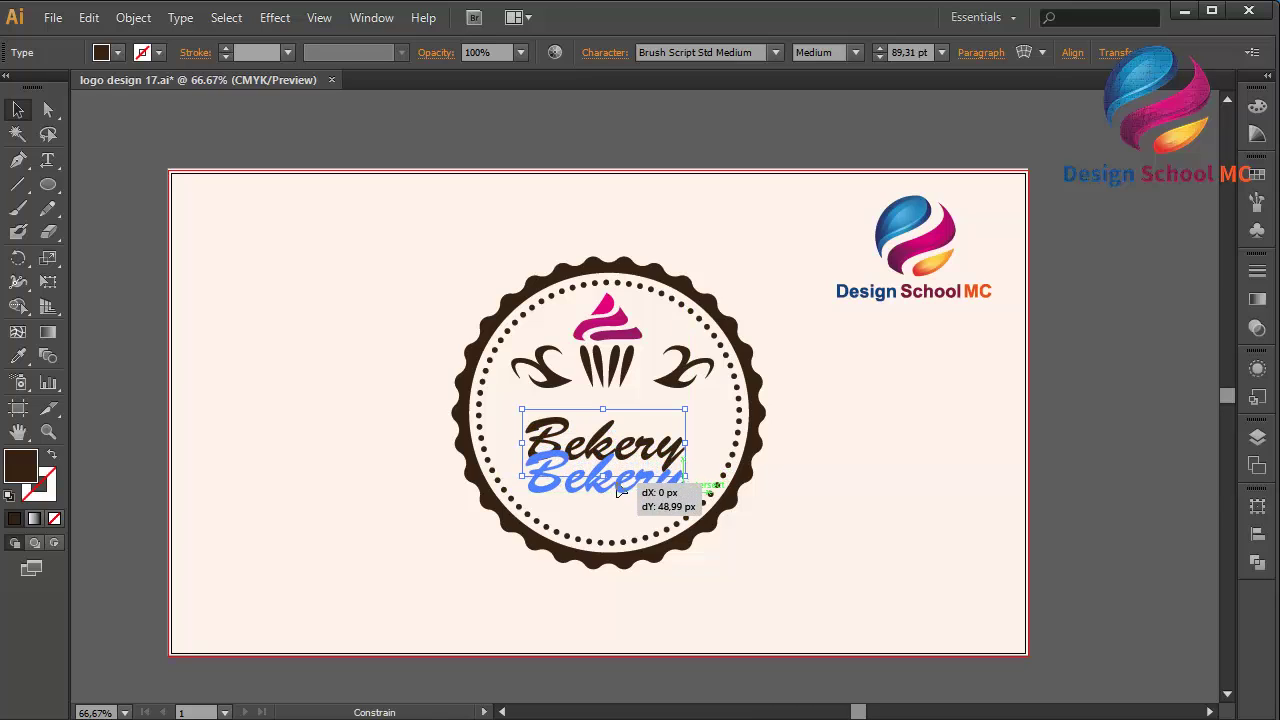
{"action": "left_click", "coordinate": [1072, 534]}
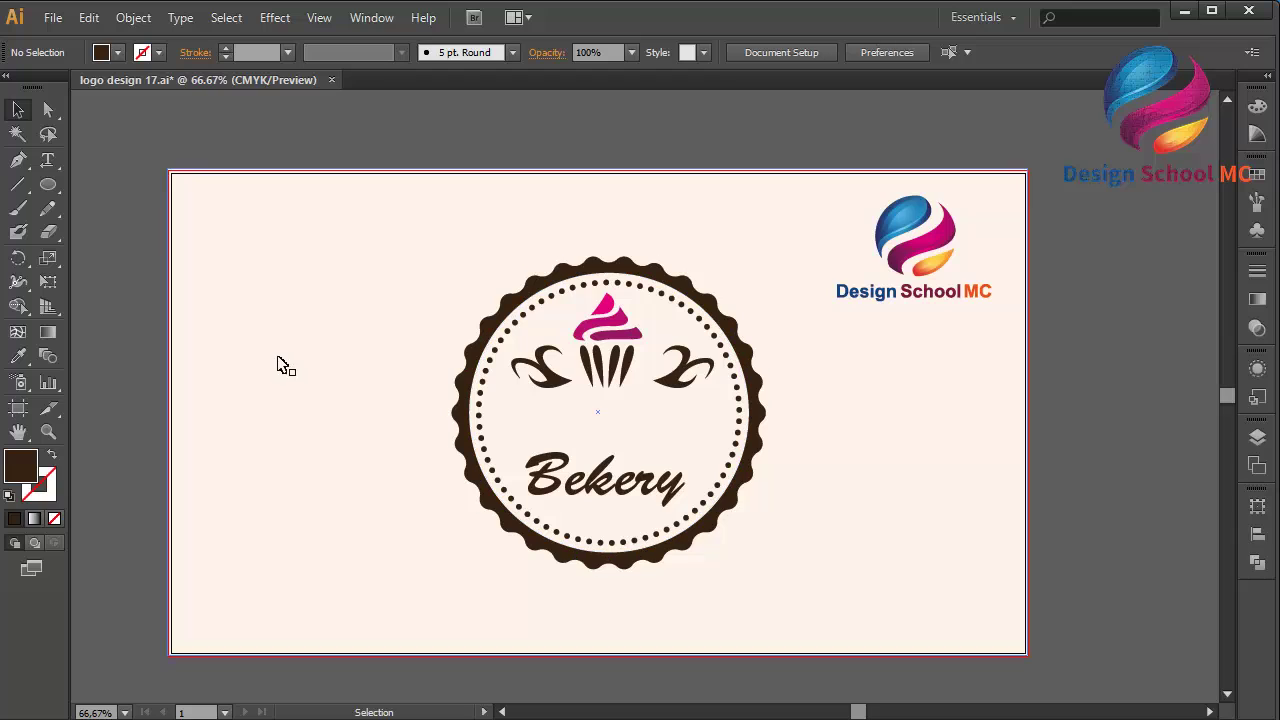
{"action": "left_click", "coordinate": [47, 162]}
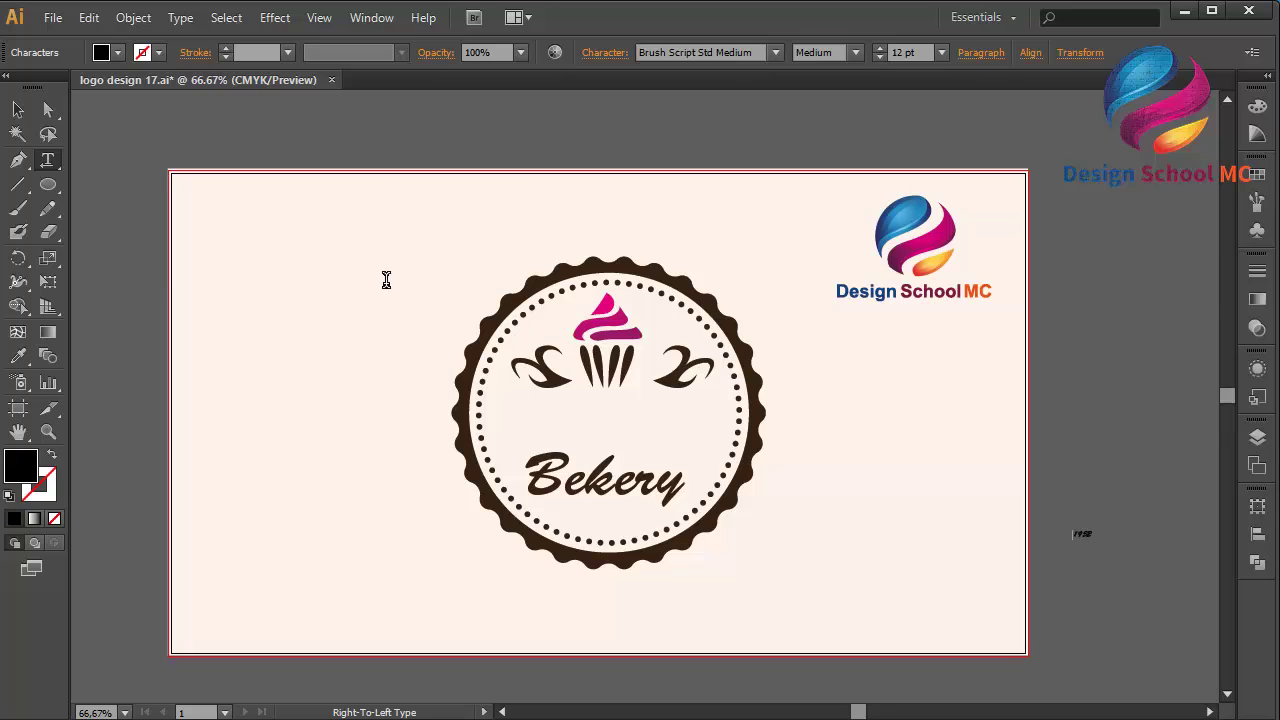
- Enlarge the 1952 text to about 34 pt beneath Bekery
{"action": "left_click", "coordinate": [18, 109]}
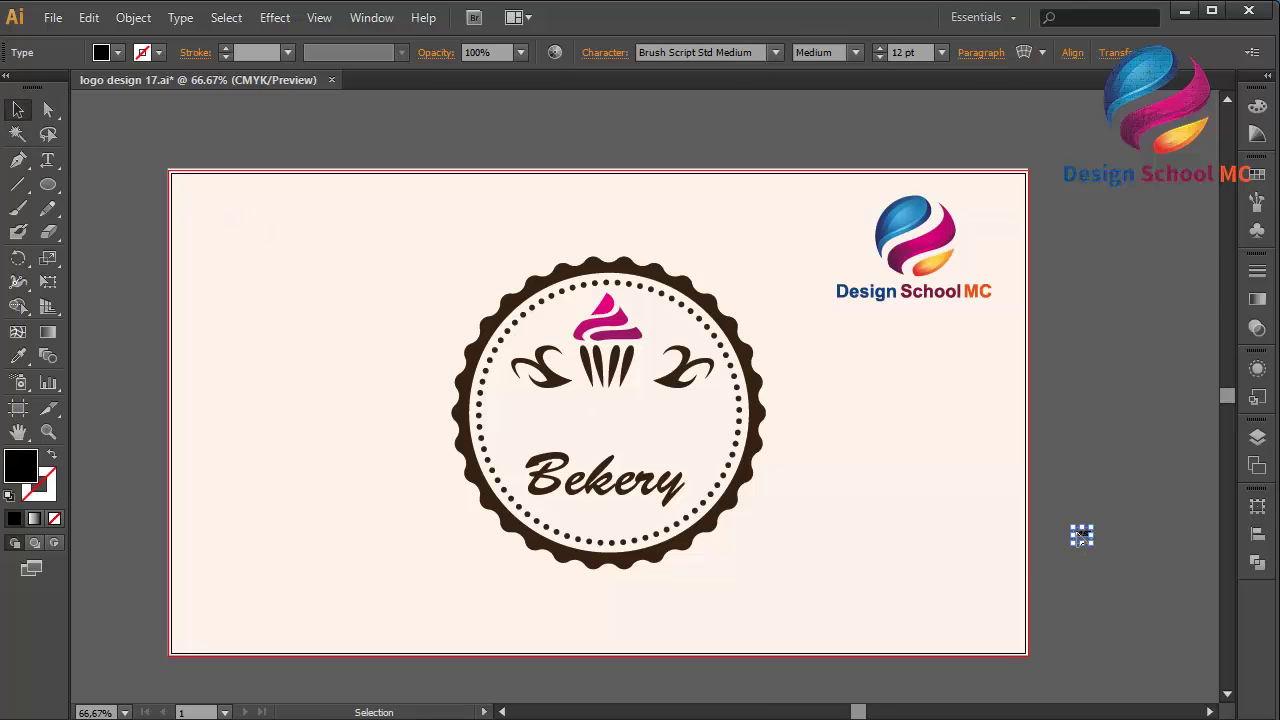
{"action": "left_click_drag", "start_coordinate": [1071, 525], "coordinate": [612, 522]}
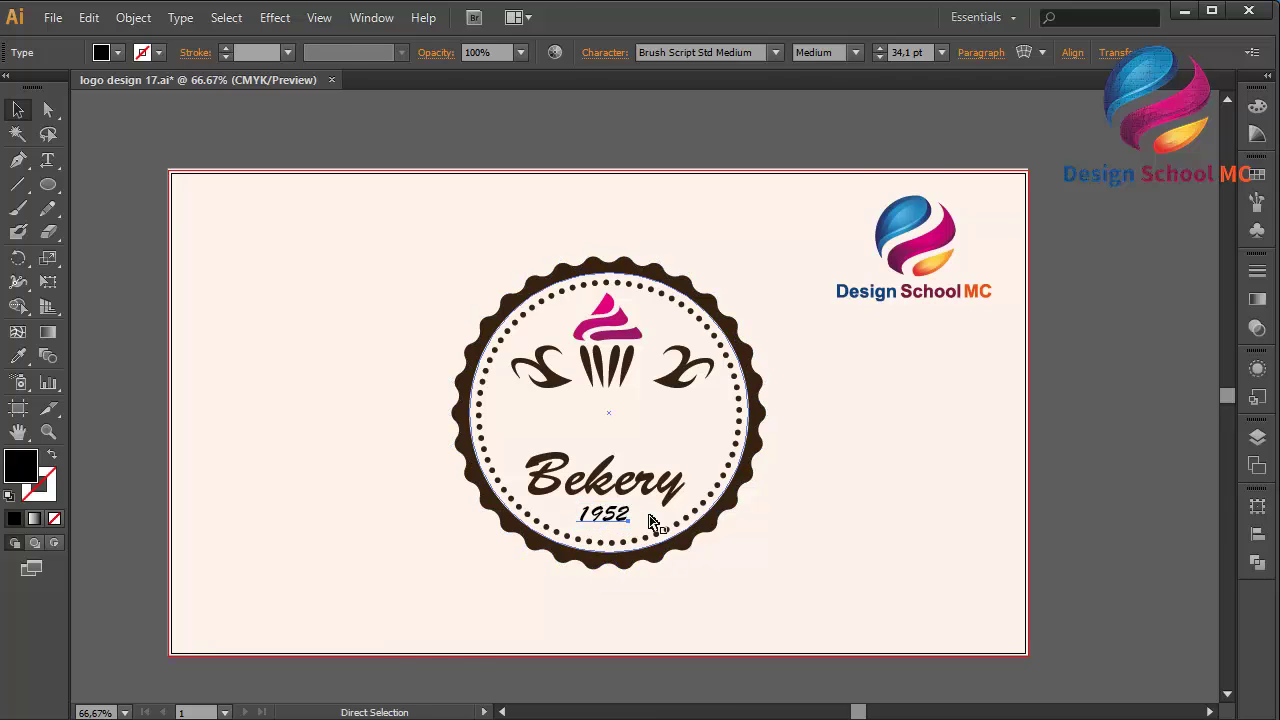
{"action": "key", "text": "ctrl+plus"}
{"action": "key", "text": "ctrl+plus"}
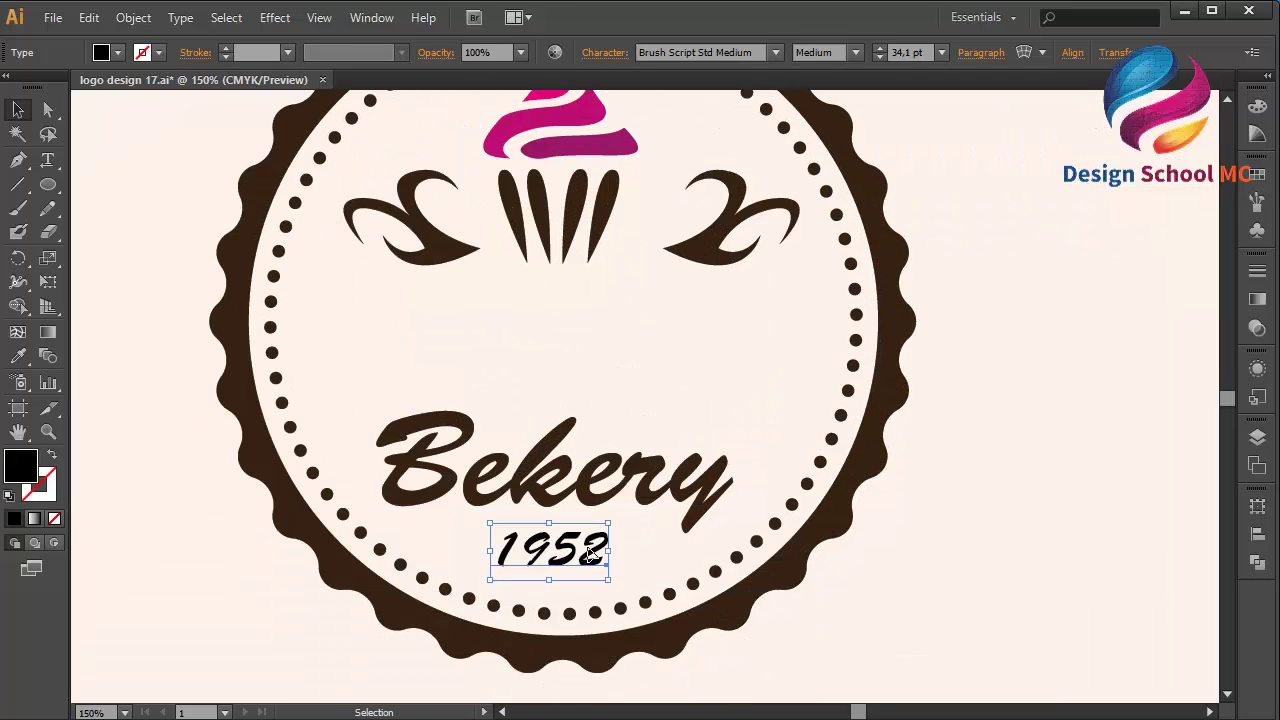
- Copy Bekery's brown hex 362212 and apply it to the 1952 fill
{"action": "left_click", "coordinate": [543, 484]}
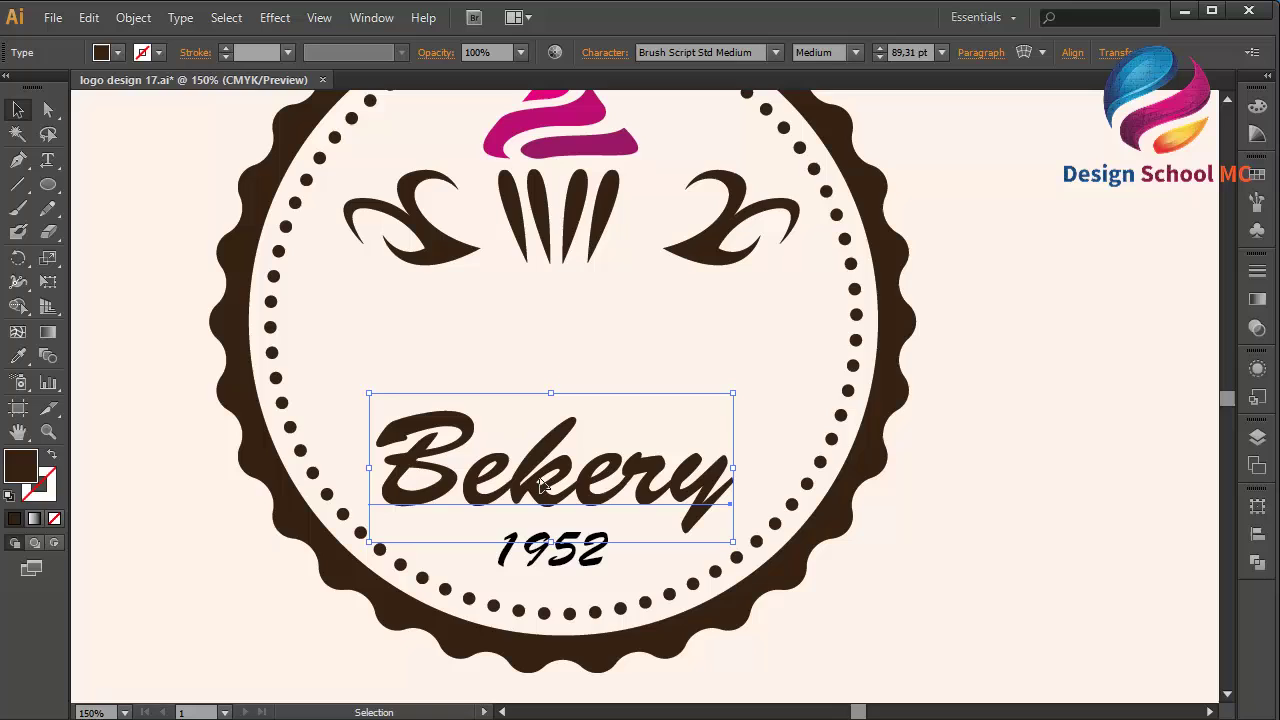
{"action": "double_click", "coordinate": [24, 470]}
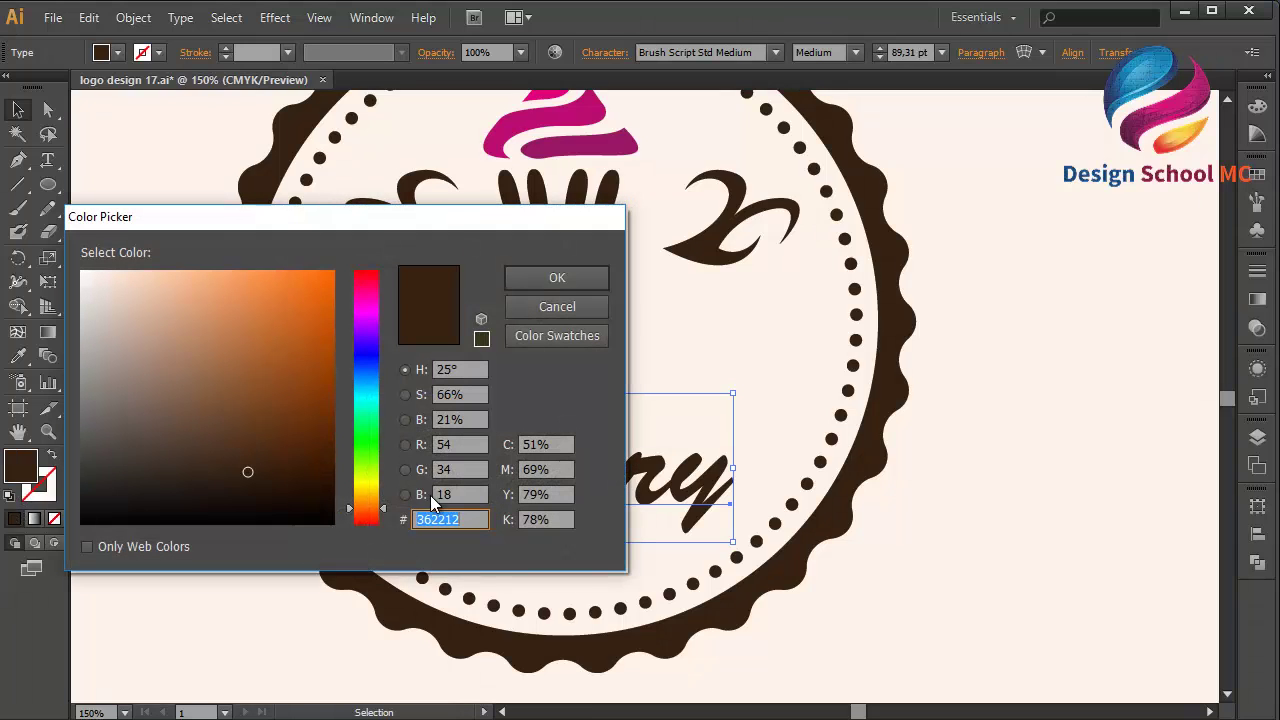
{"action": "left_click", "coordinate": [530, 310]}
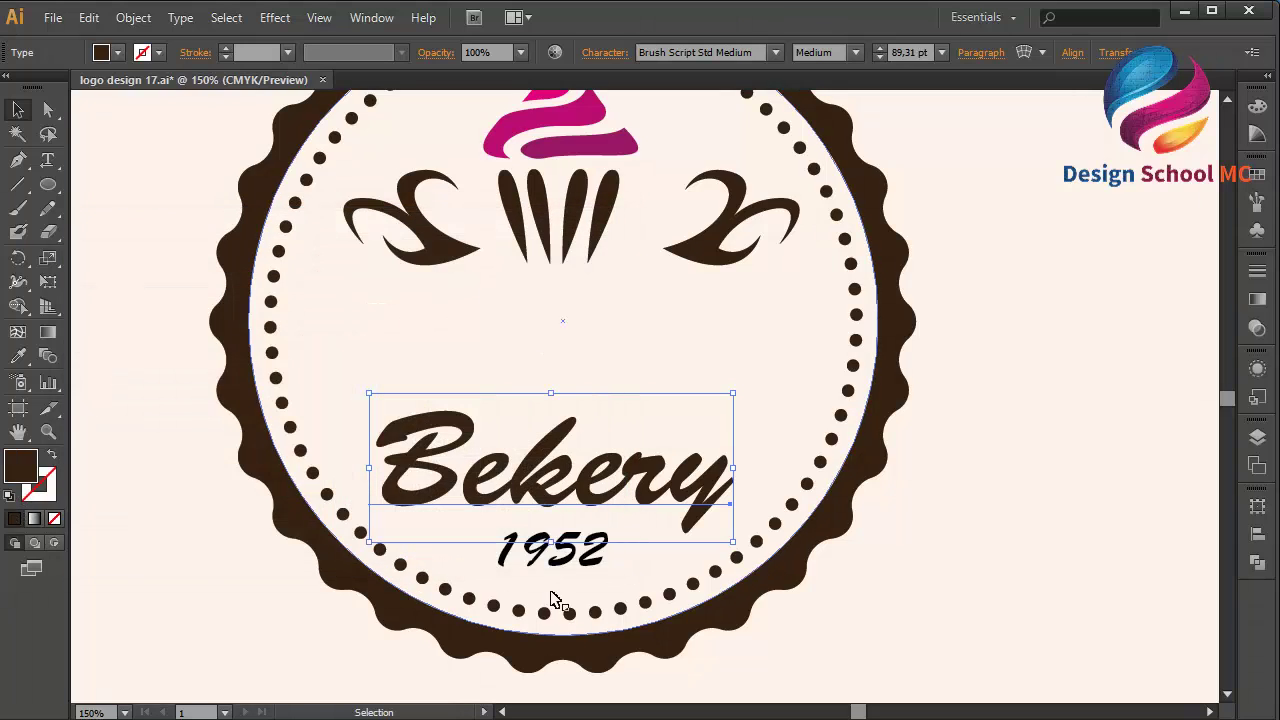
{"action": "left_click", "coordinate": [565, 566]}
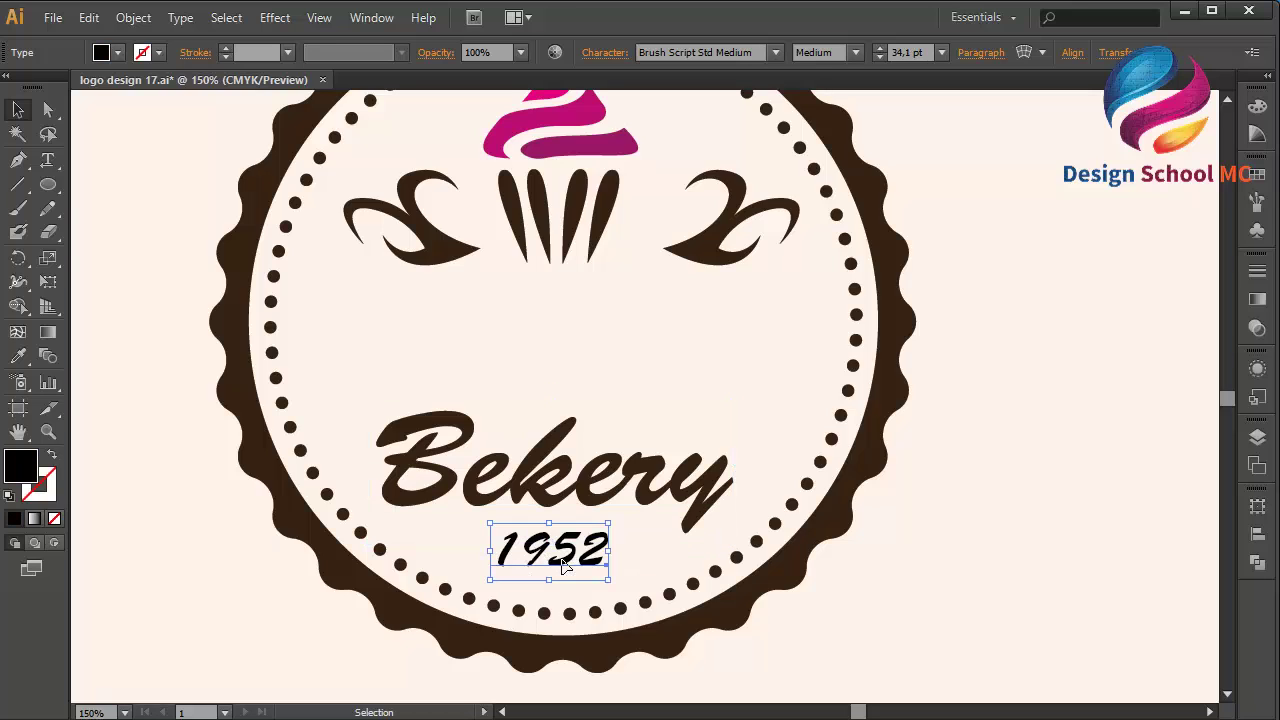
{"action": "double_click", "coordinate": [24, 468]}
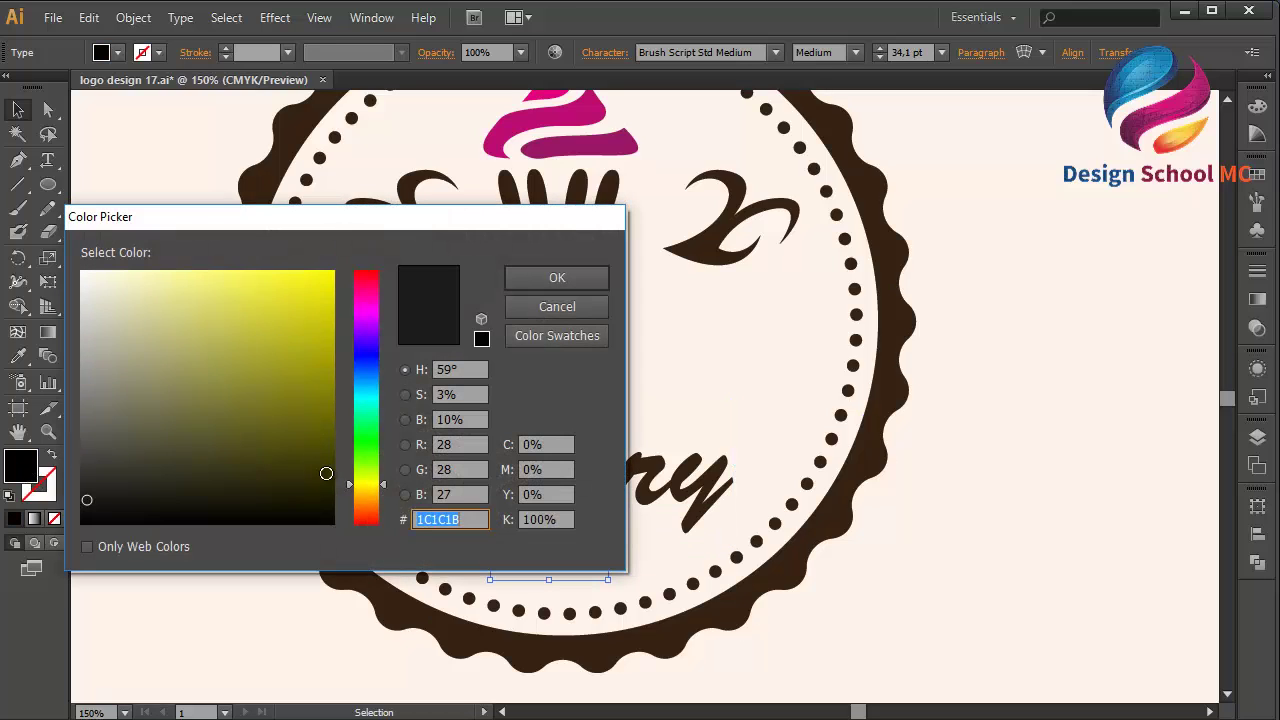
{"action": "right_click", "coordinate": [450, 521]}
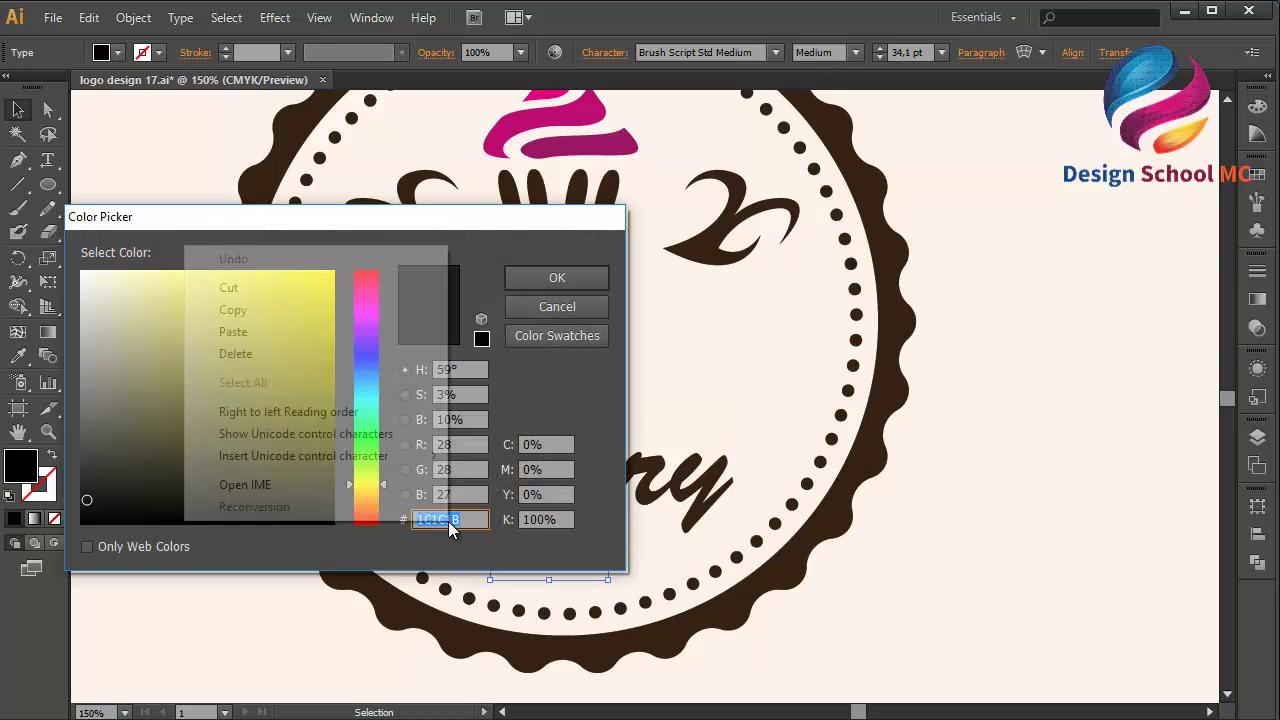
{"action": "left_click", "coordinate": [303, 336]}
{"action": "left_click", "coordinate": [550, 278]}
{"action": "left_click", "coordinate": [1062, 583]}
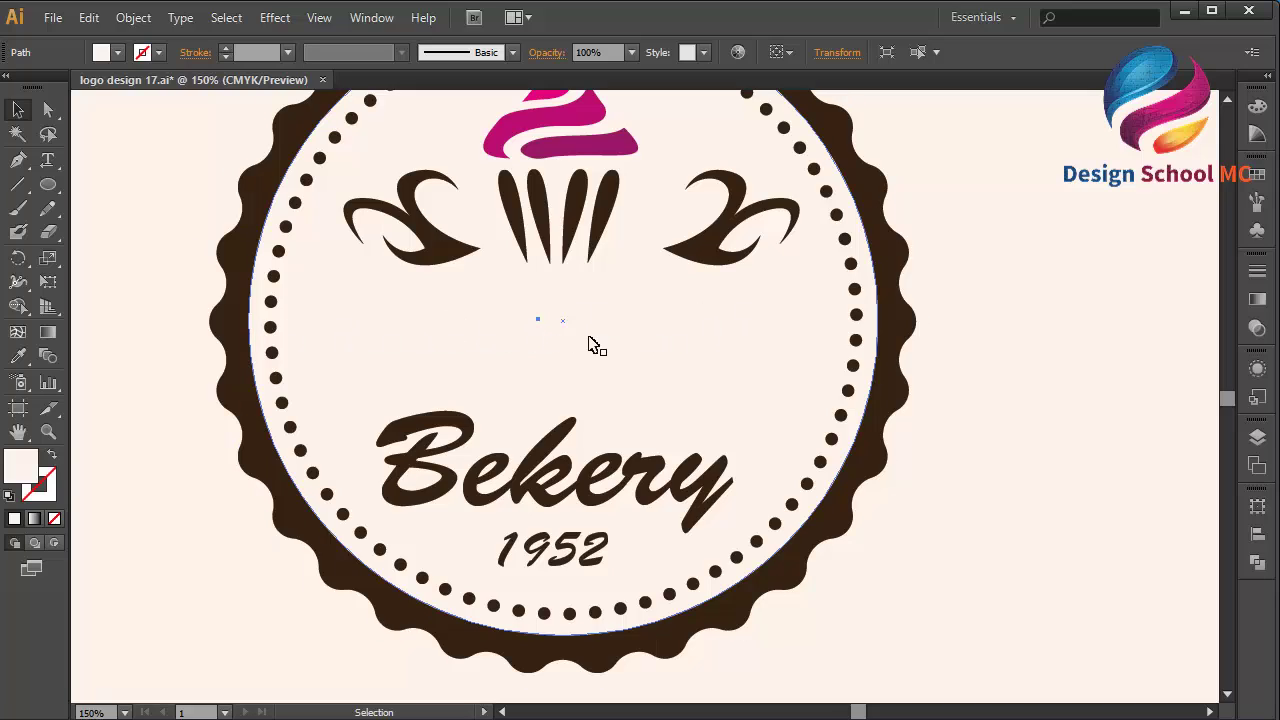
- Ungroup the cupcake icon so its pieces can be edited separately
{"action": "key", "text": "ctrl+minus"}
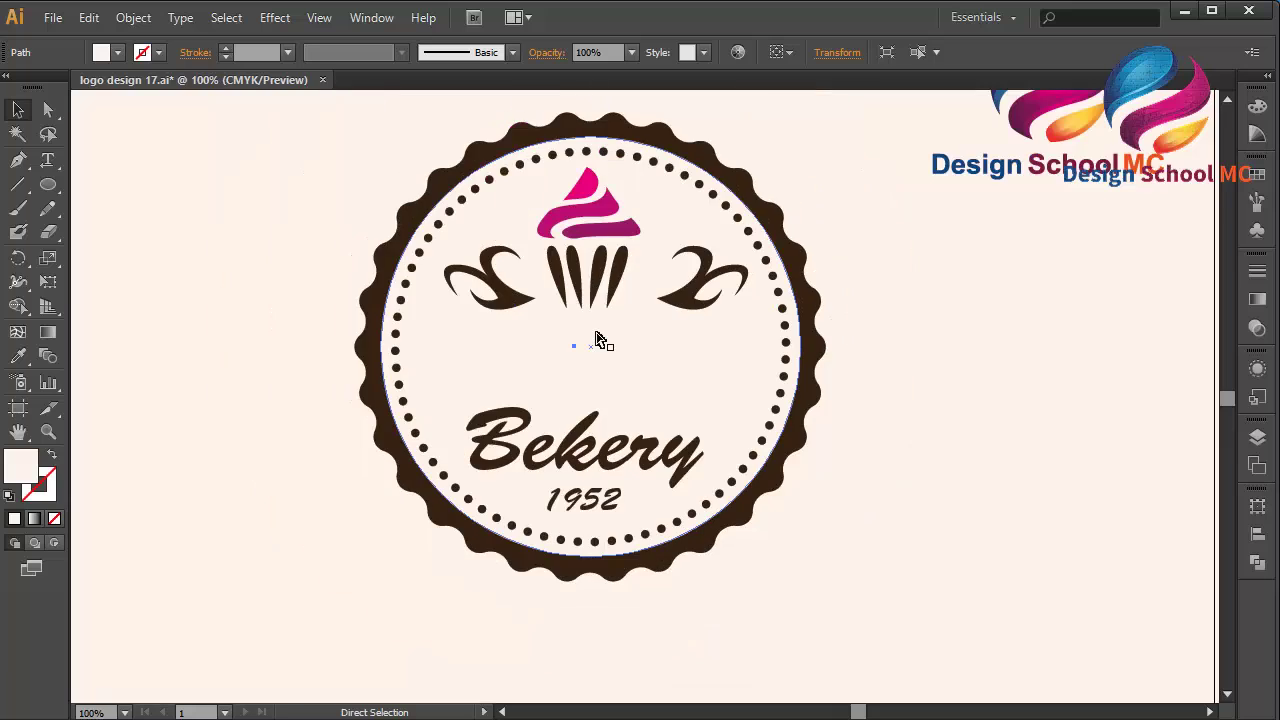
{"action": "key", "text": "ctrl+minus"}
{"action": "key", "text": "ctrl+plus"}
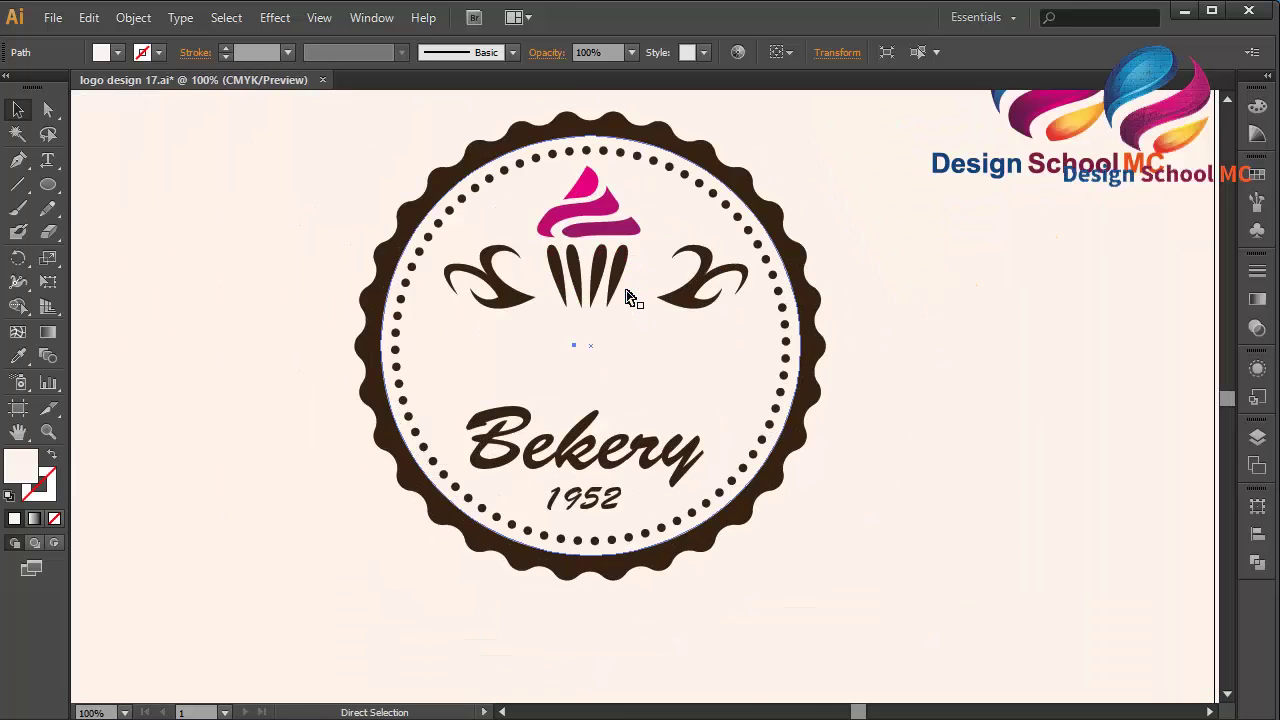
{"action": "key", "text": "ctrl+plus"}
{"action": "left_click", "coordinate": [598, 270]}
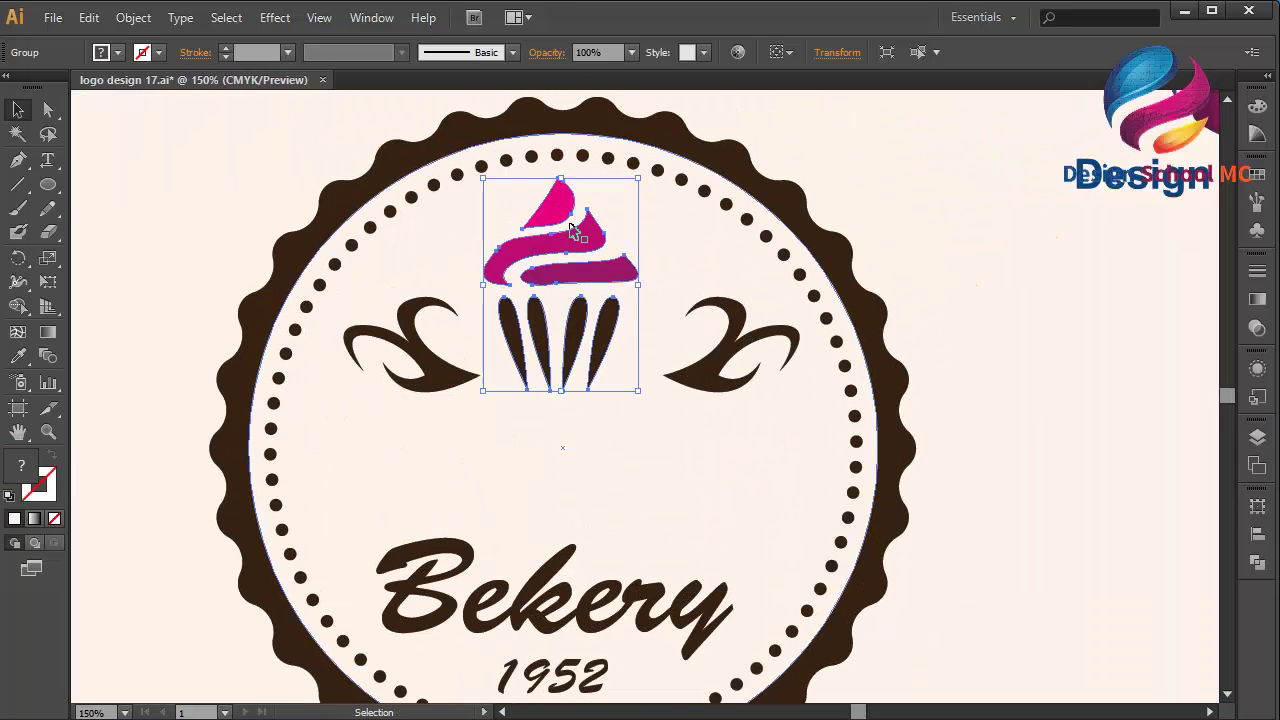
{"action": "right_click", "coordinate": [574, 229]}
{"action": "left_click", "coordinate": [630, 343]}
- Fill the pink cupcake top pieces with dark brown 362212
{"action": "left_click", "coordinate": [646, 260]}
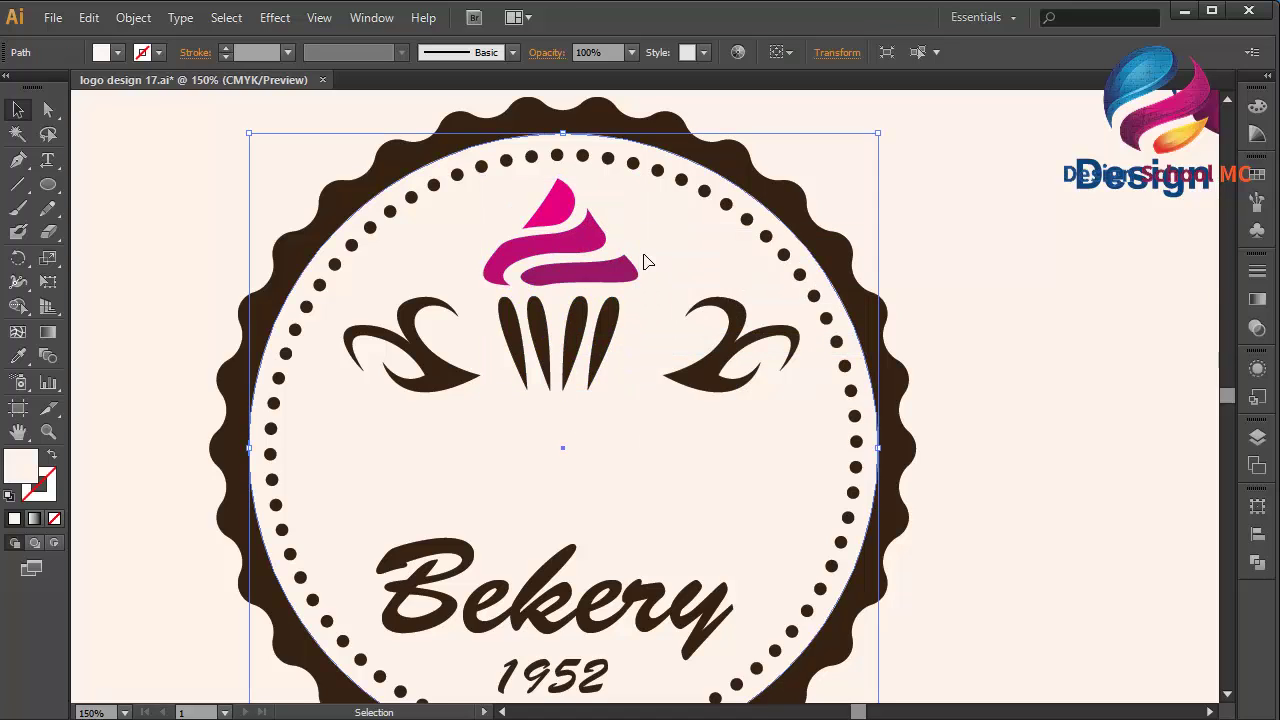
{"action": "left_click", "coordinate": [612, 269]}
{"action": "left_click", "coordinate": [551, 208]}
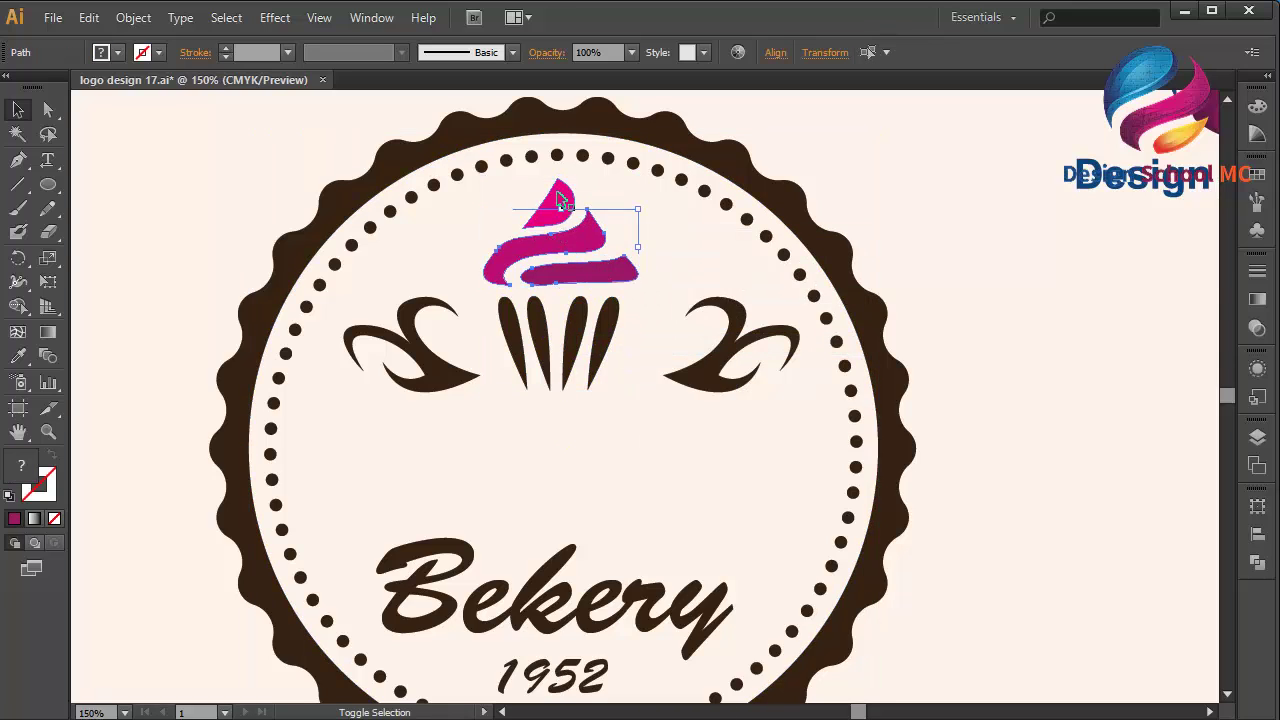
{"action": "left_click", "coordinate": [561, 200], "text": "shift"}
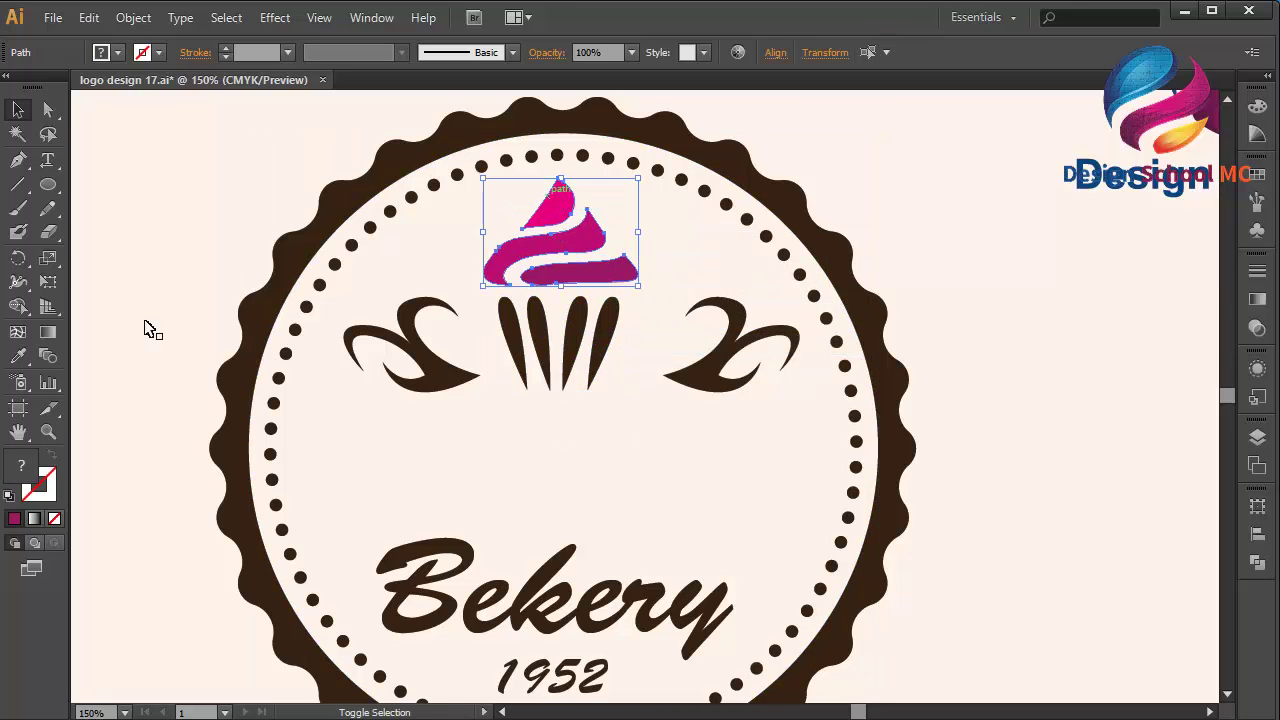
{"action": "double_click", "coordinate": [22, 468]}
{"action": "right_click", "coordinate": [461, 521]}
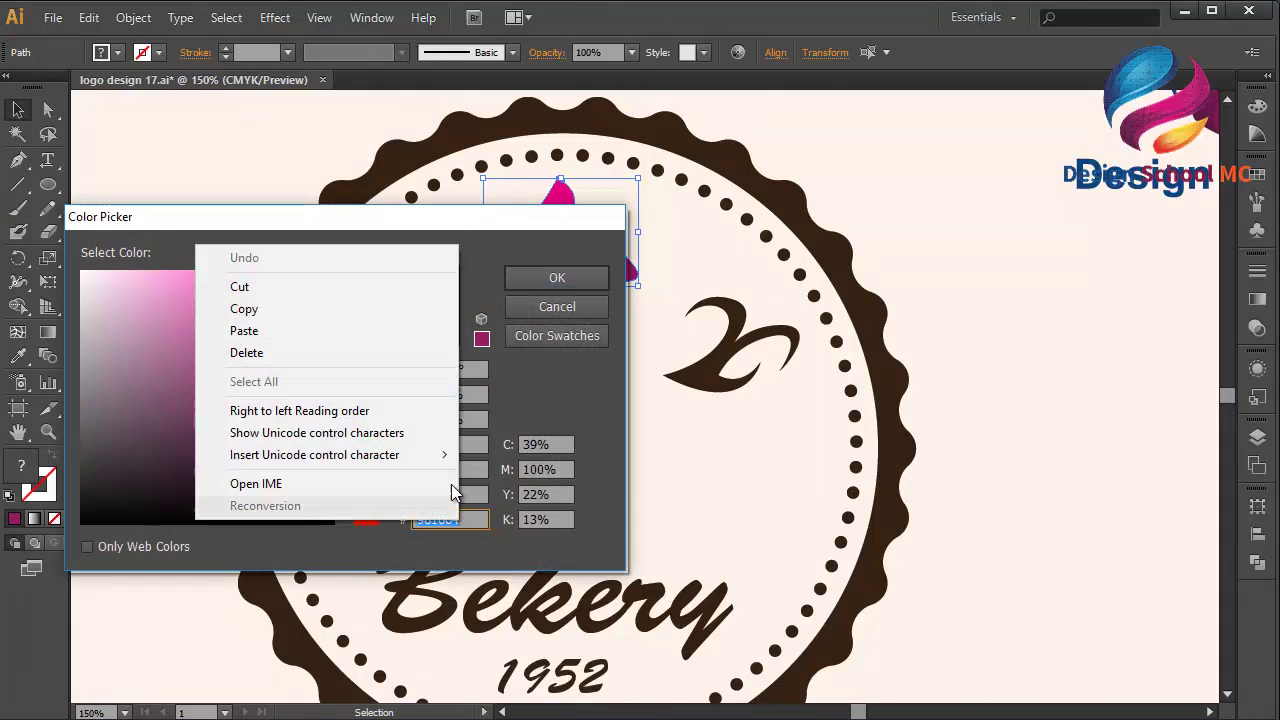
{"action": "left_click", "coordinate": [359, 333]}
{"action": "left_click", "coordinate": [545, 279]}
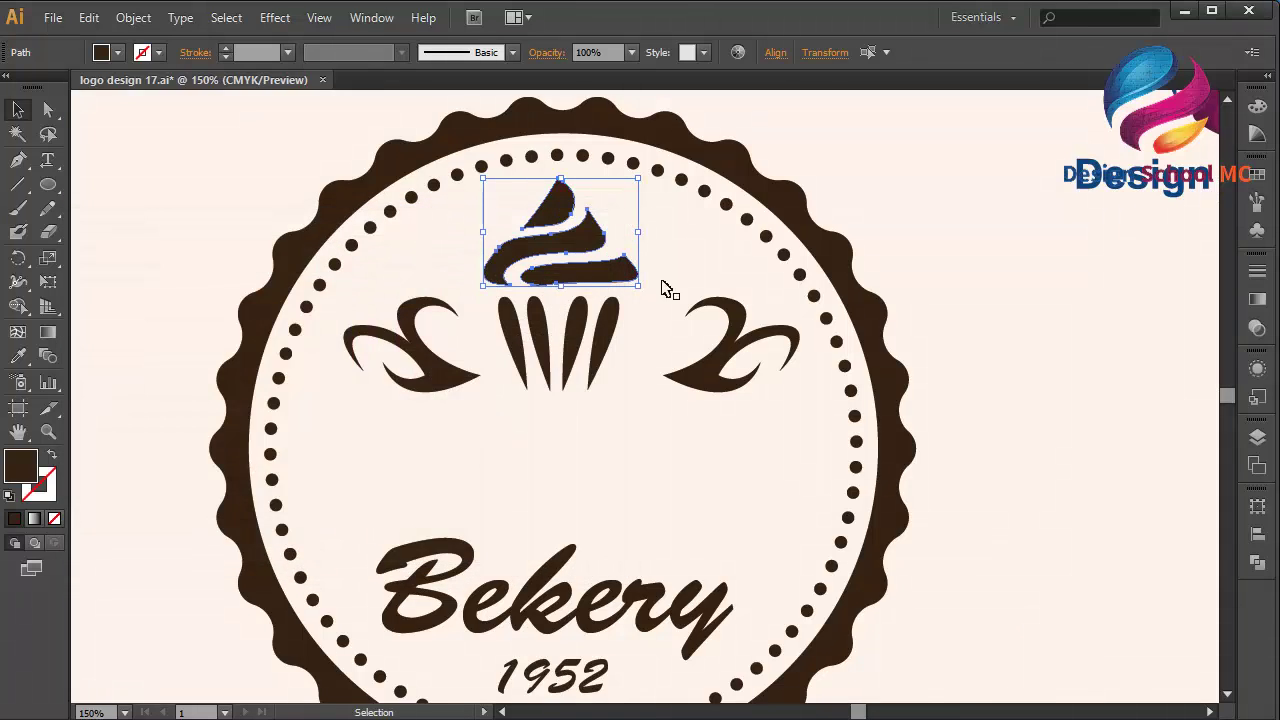
{"action": "left_click", "coordinate": [709, 372]}
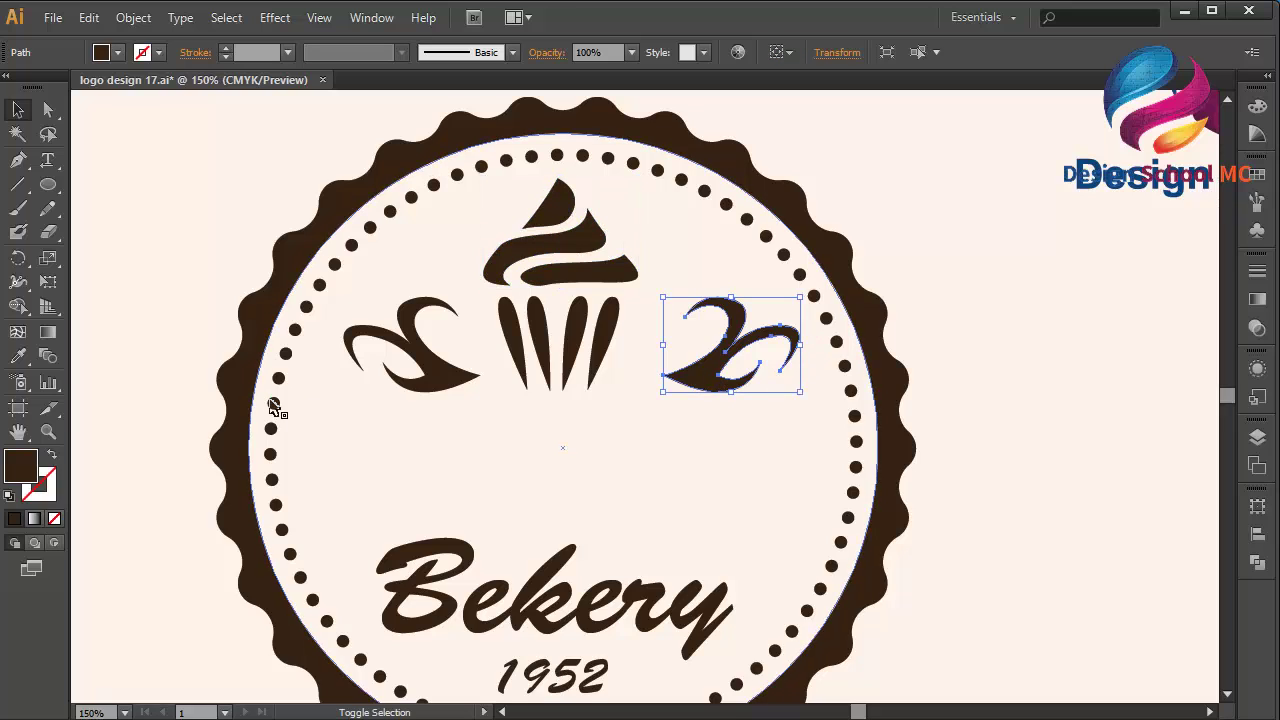
- Scale both side swirls down toward the cupcake base and nudge them slightly left
{"action": "left_click", "coordinate": [434, 374], "text": "shift"}
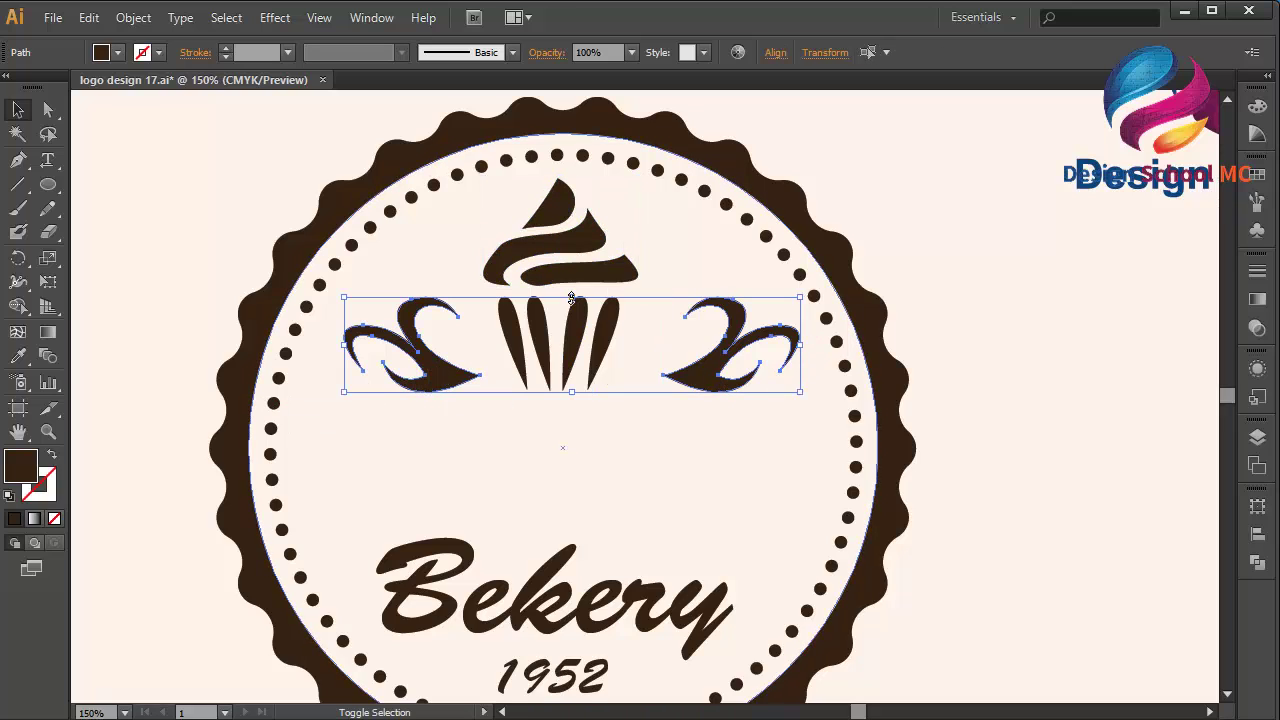
{"action": "left_click_drag", "start_coordinate": [571, 297], "coordinate": [572, 334]}
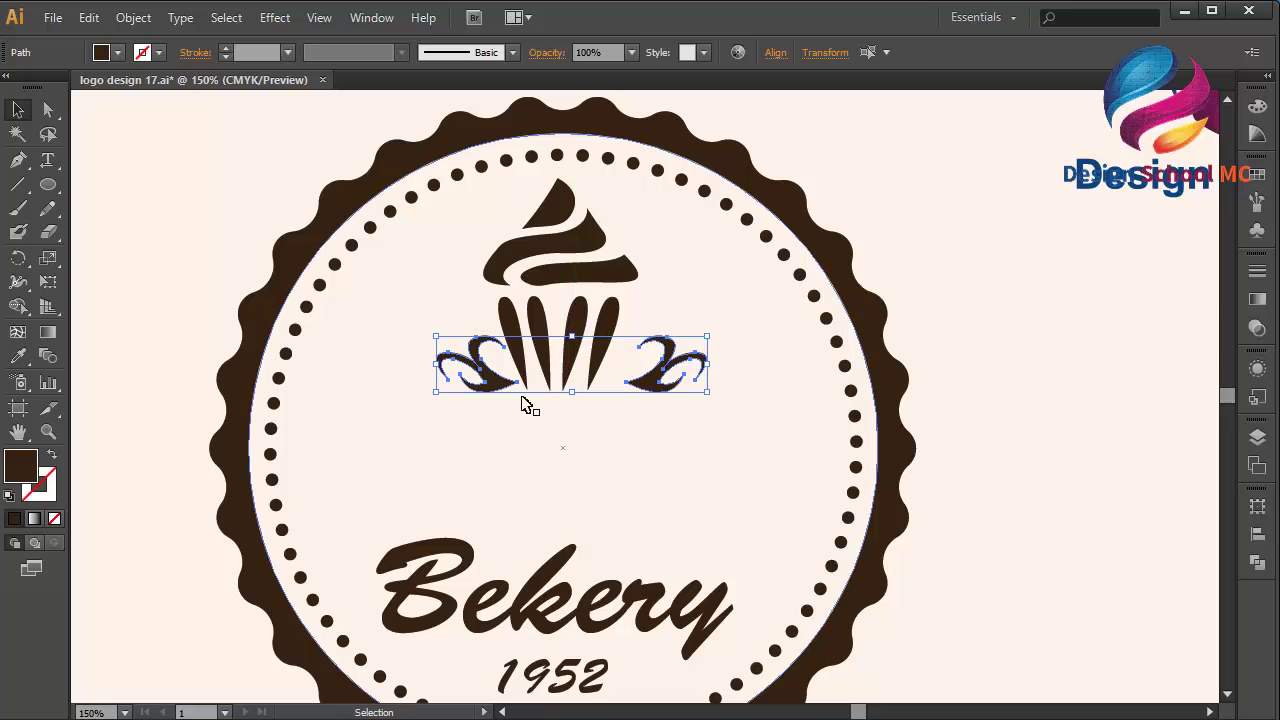
{"action": "key", "text": "Left"}
{"action": "key", "text": "Left"}
{"action": "key", "text": "Left"}
{"action": "key", "text": "Left"}
{"action": "key", "text": "Left"}
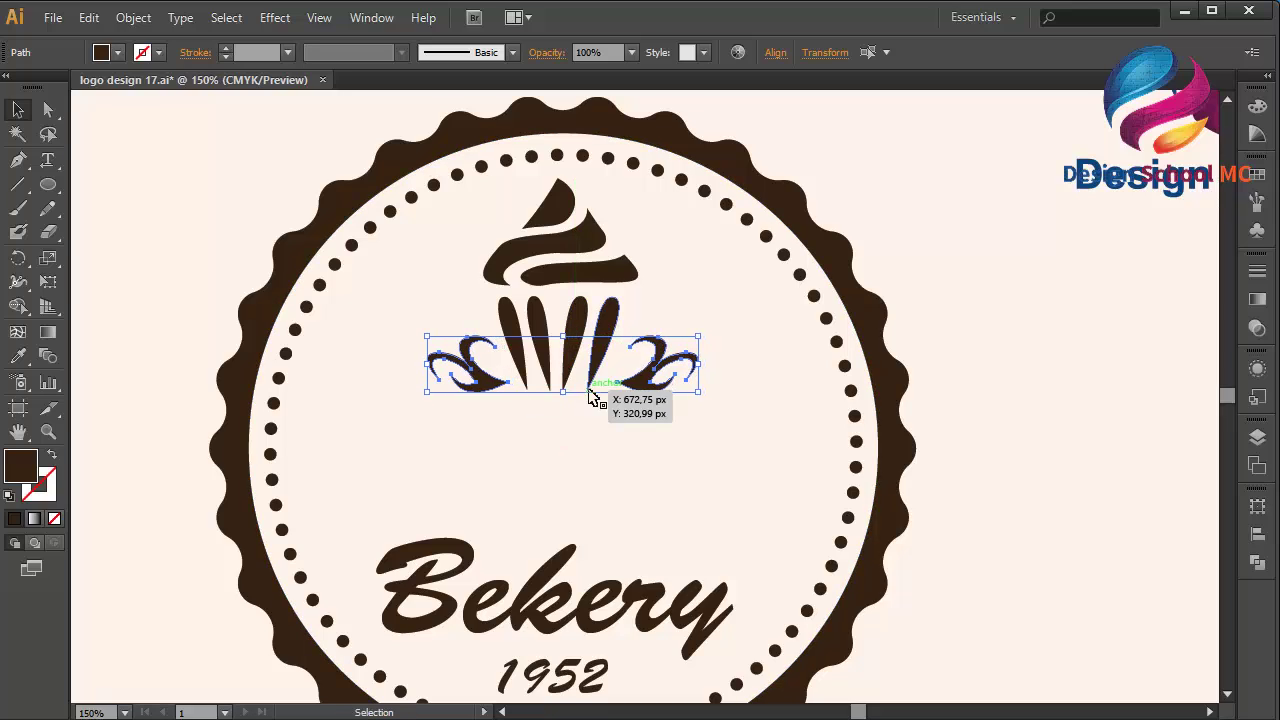
{"action": "key", "text": "Left"}
{"action": "key", "text": "Left"}
{"action": "key", "text": "Left"}
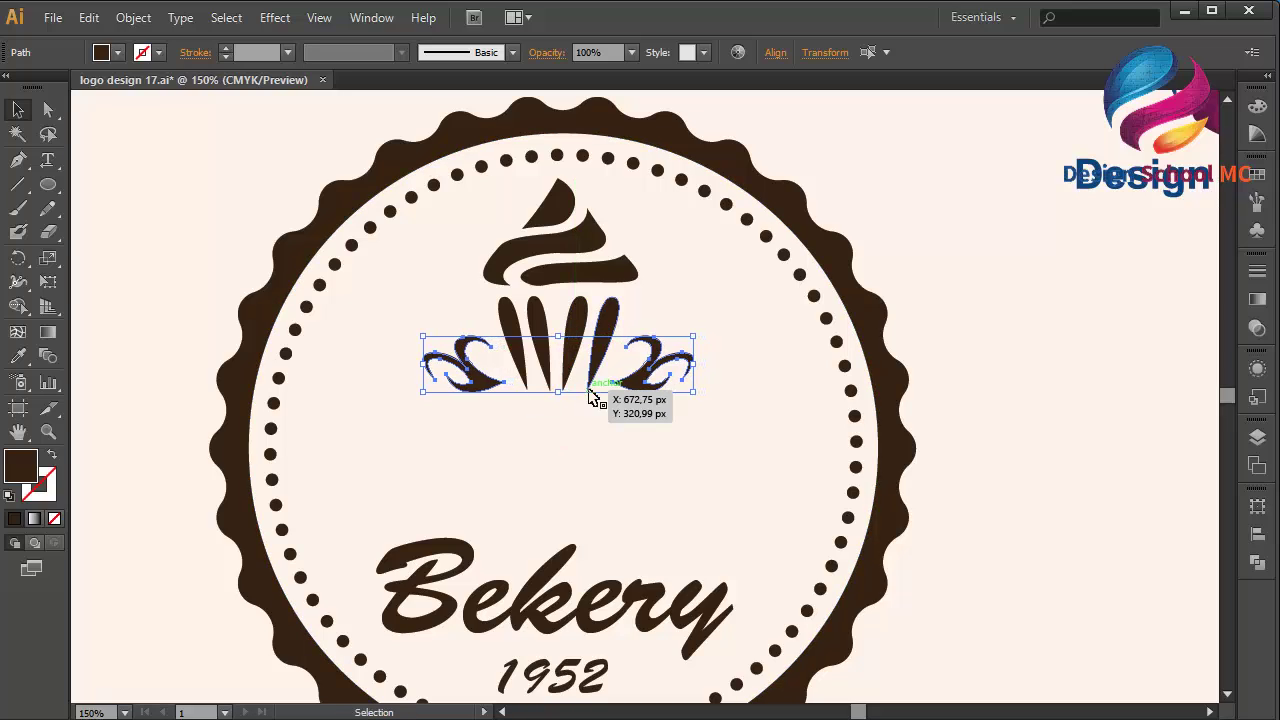
{"action": "left_click", "coordinate": [814, 442]}
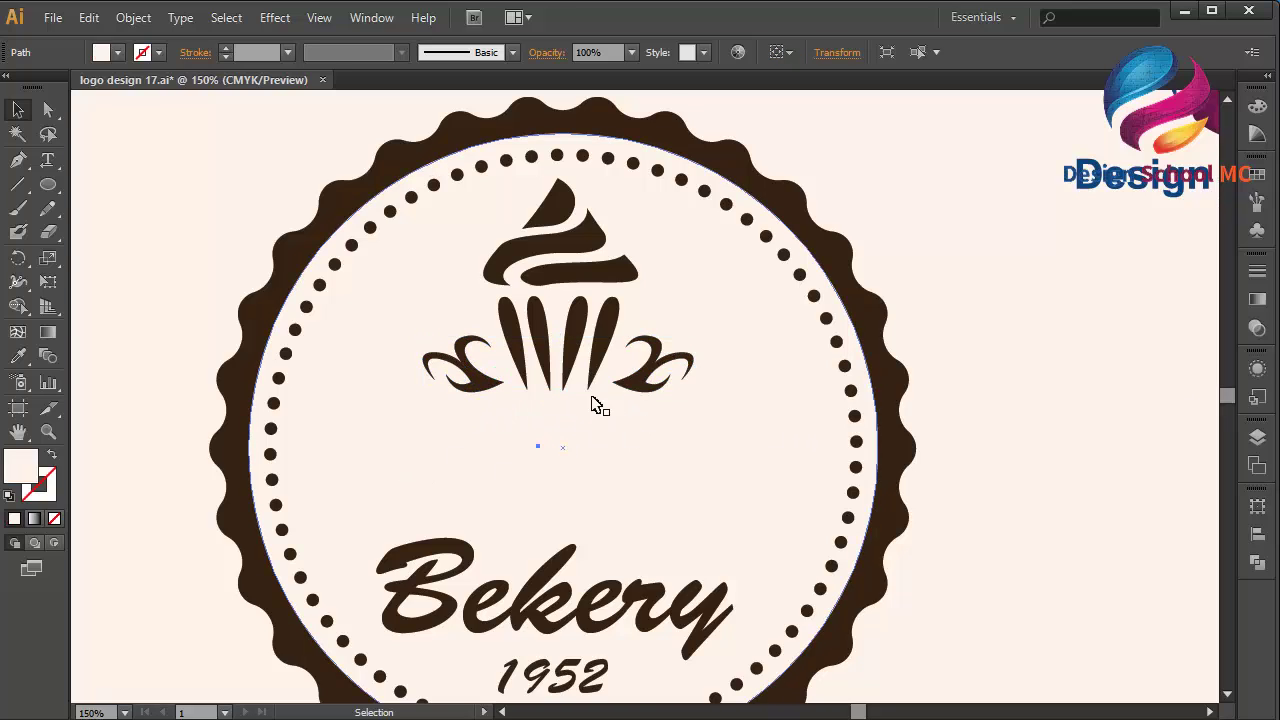
{"action": "key", "text": "ctrl+0"}
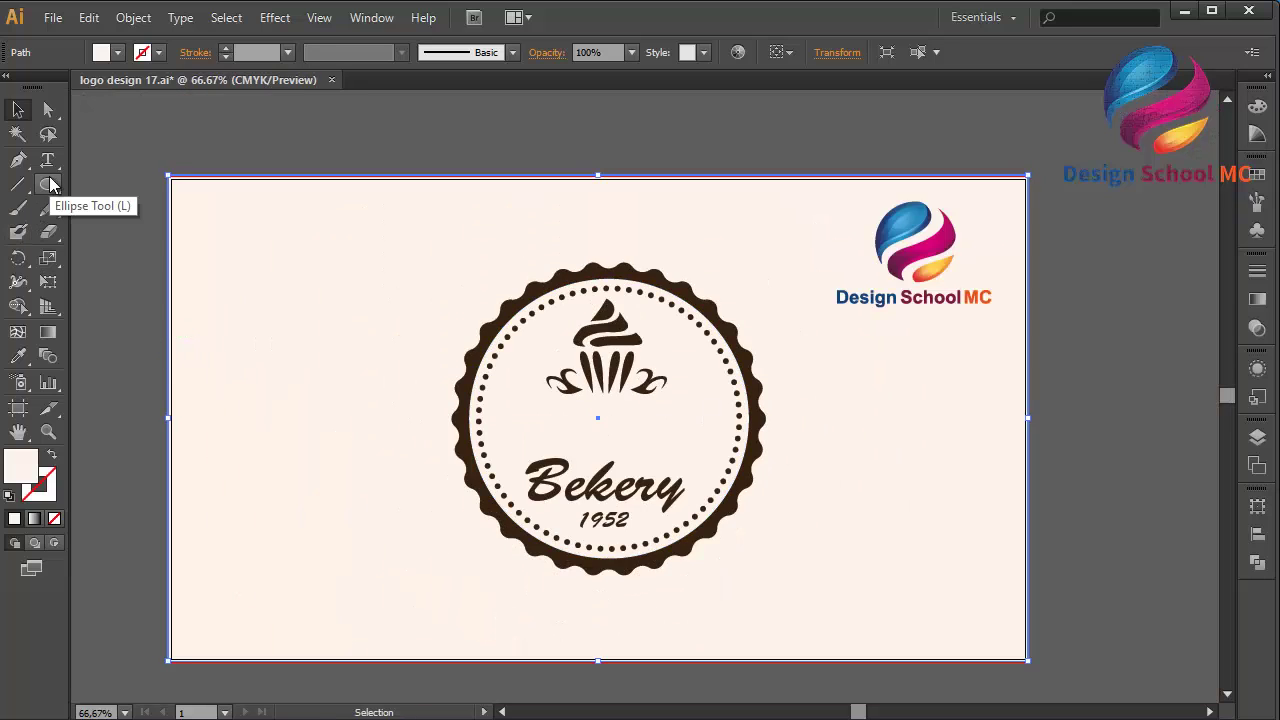
- Draw a wide rectangle band across the badge centre and nudge it down and left
{"action": "left_click_drag", "start_coordinate": [52, 185], "coordinate": [85, 192]}
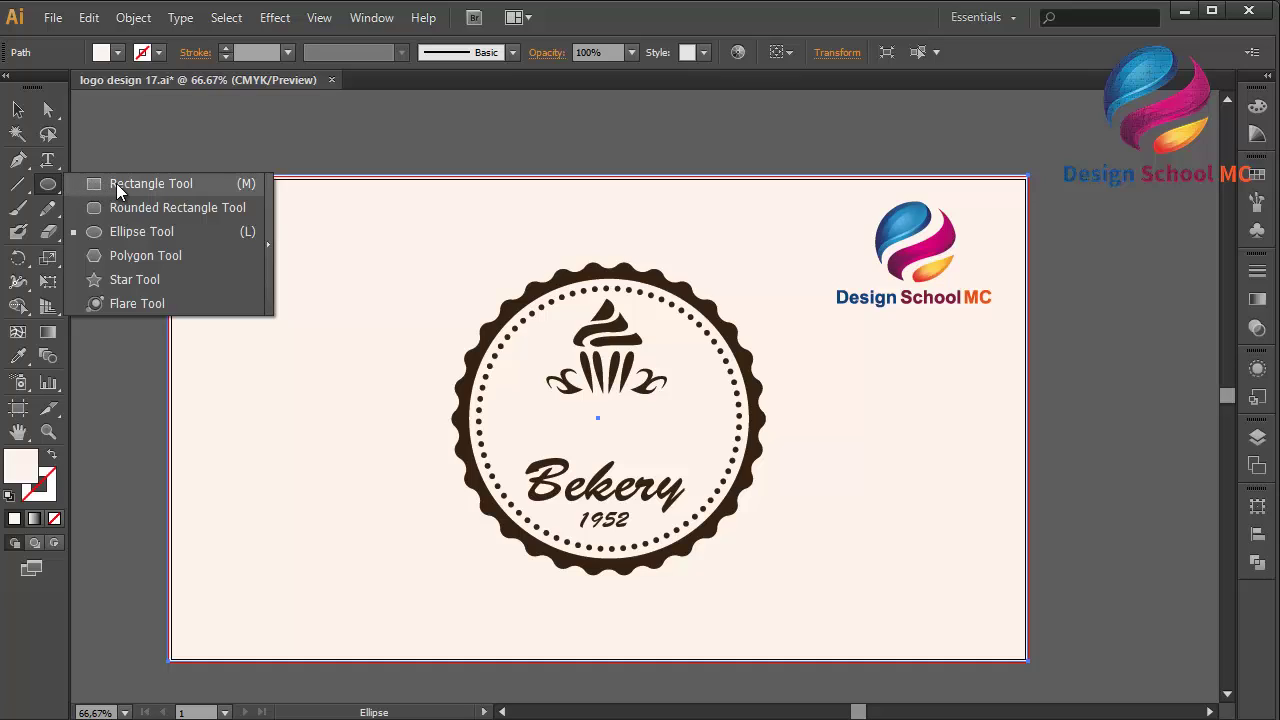
{"action": "left_click", "coordinate": [117, 187]}
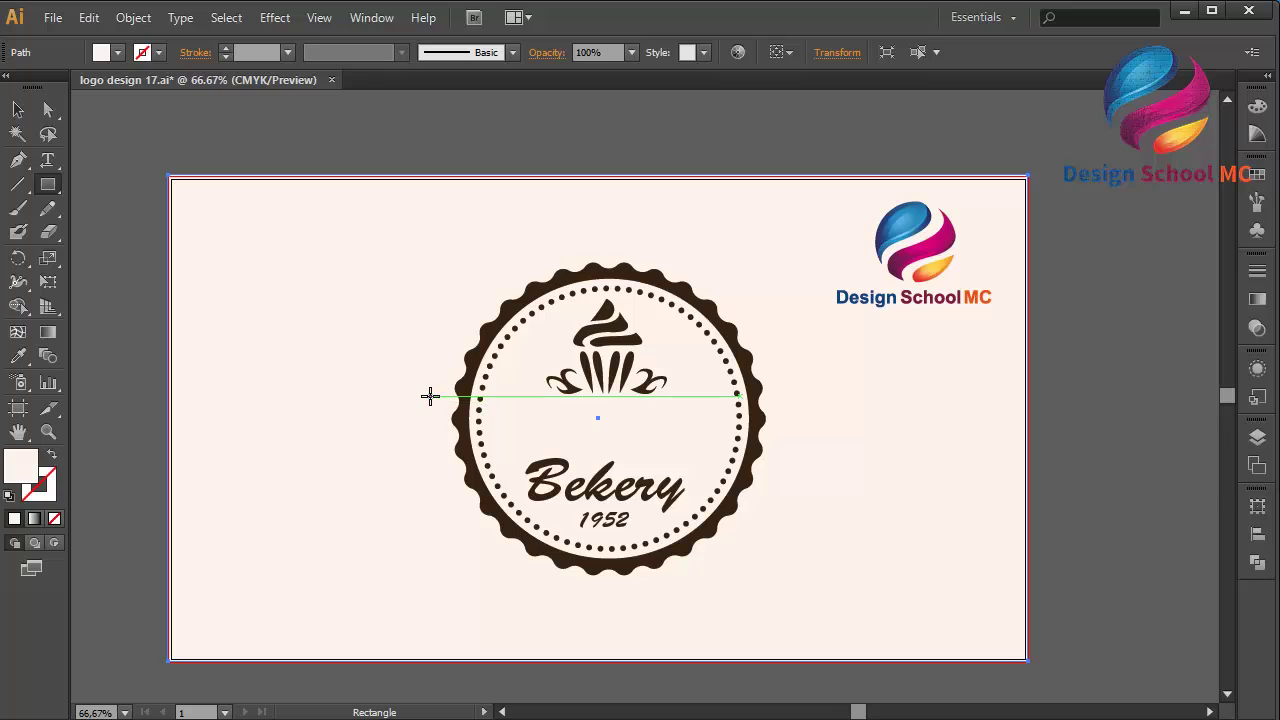
{"action": "left_click_drag", "start_coordinate": [432, 398], "coordinate": [812, 453]}
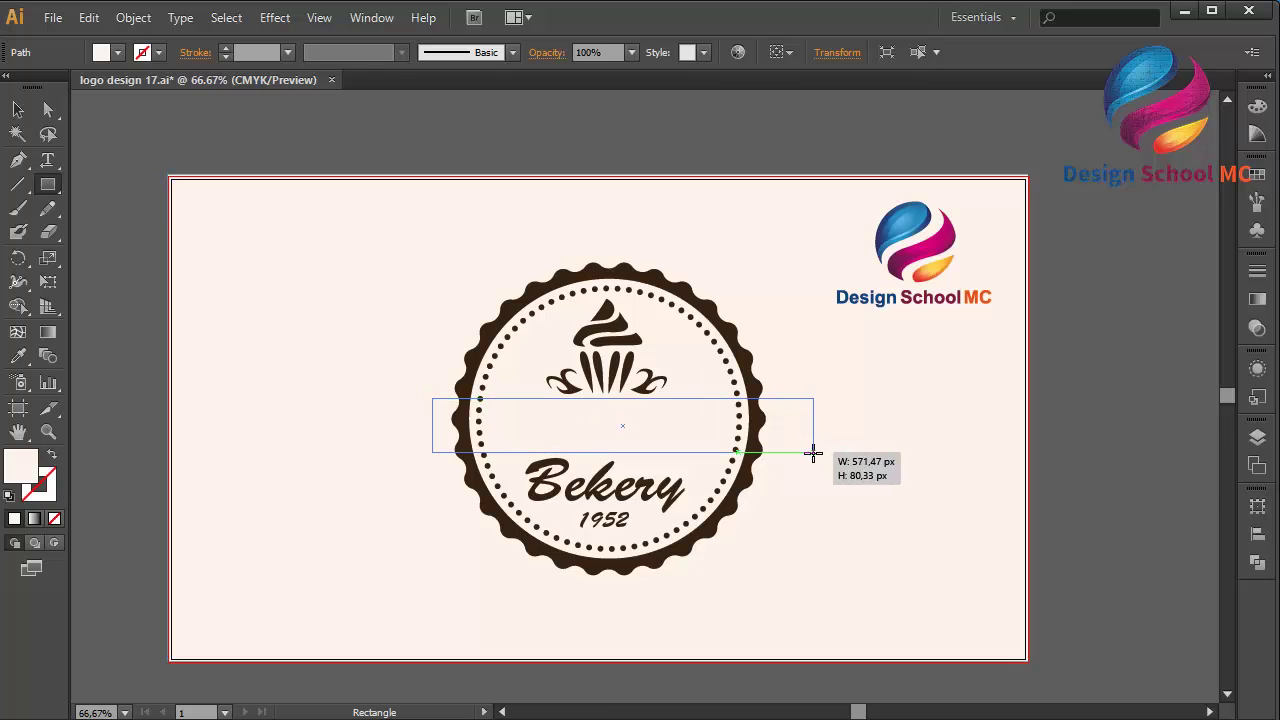
{"action": "left_click", "coordinate": [18, 110]}
{"action": "key", "text": "Down"}
{"action": "key", "text": "Down"}
{"action": "key", "text": "Down"}
{"action": "key", "text": "Down"}
{"action": "key", "text": "Down"}
{"action": "key", "text": "Down"}
{"action": "key", "text": "Left"}
{"action": "key", "text": "Left"}
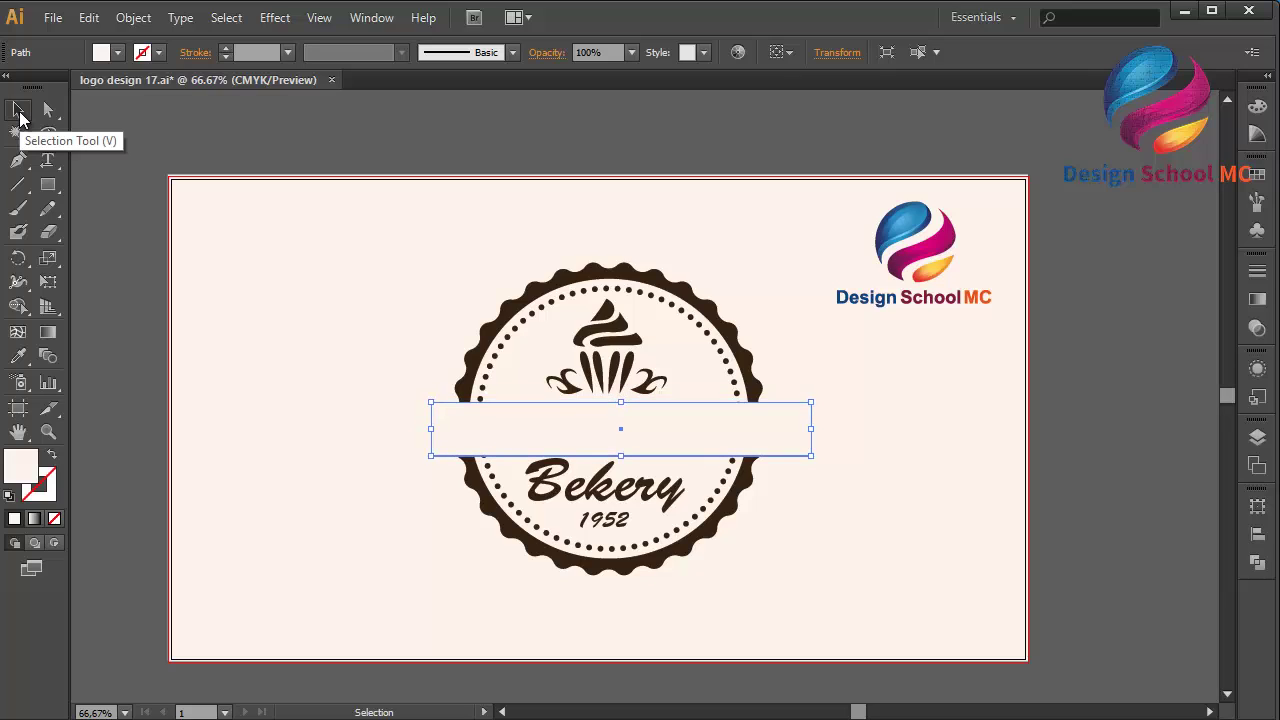
{"action": "key", "text": "Left"}
{"action": "key", "text": "Left"}
{"action": "key", "text": "Left"}
{"action": "key", "text": "Left"}
{"action": "key", "text": "Left"}
{"action": "key", "text": "Left"}
{"action": "key", "text": "Left"}
{"action": "key", "text": "Left"}
{"action": "key", "text": "Left"}
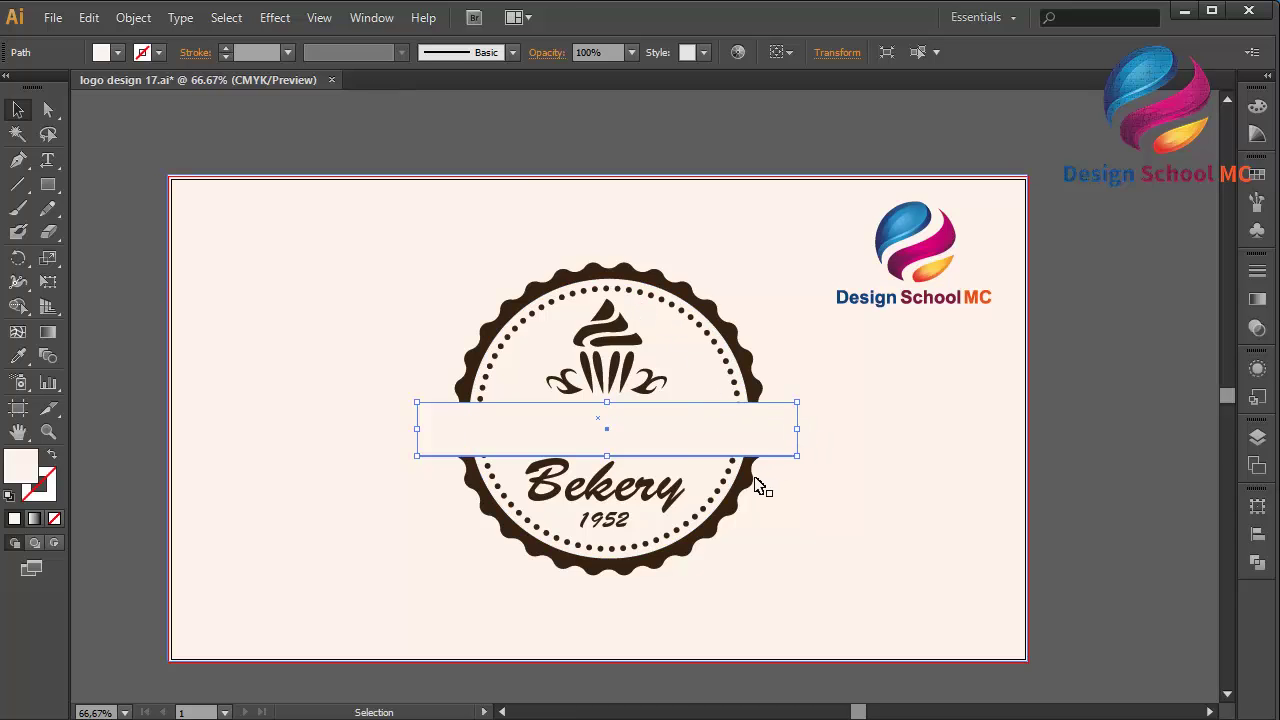
- Rotate the brown badge outline slightly
{"action": "left_click", "coordinate": [760, 491]}
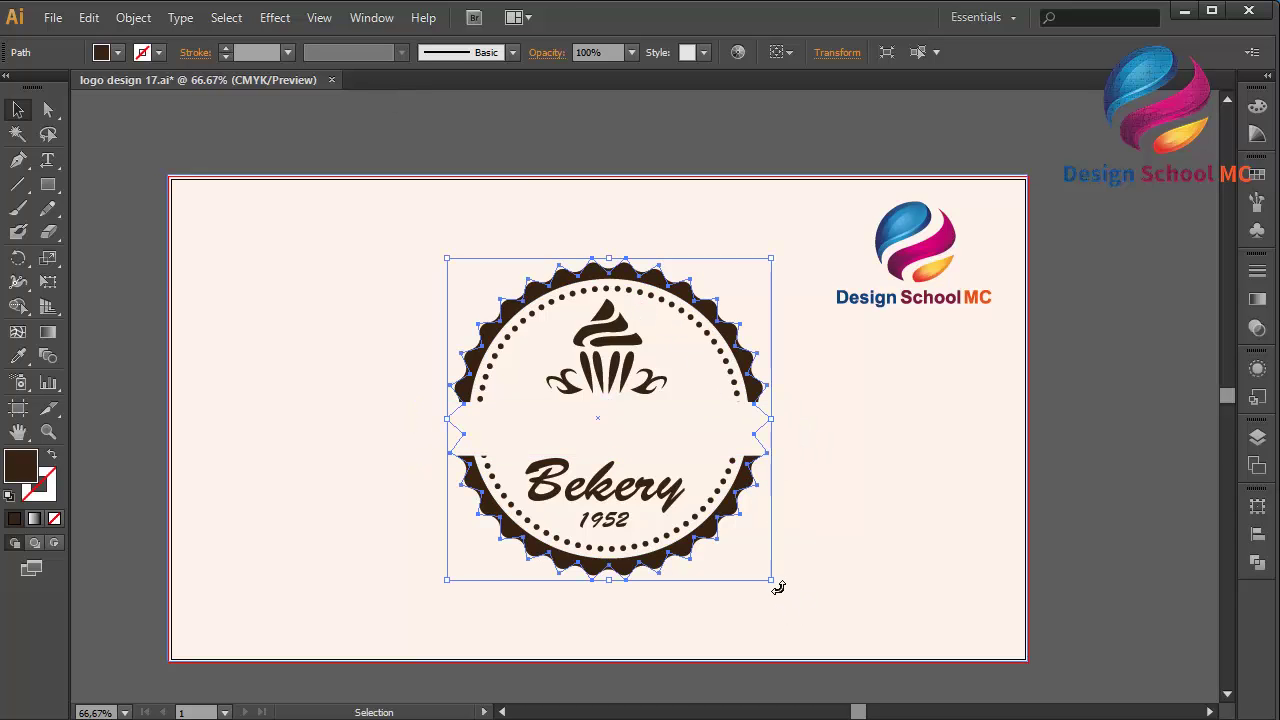
{"action": "left_click_drag", "start_coordinate": [778, 587], "coordinate": [785, 587]}
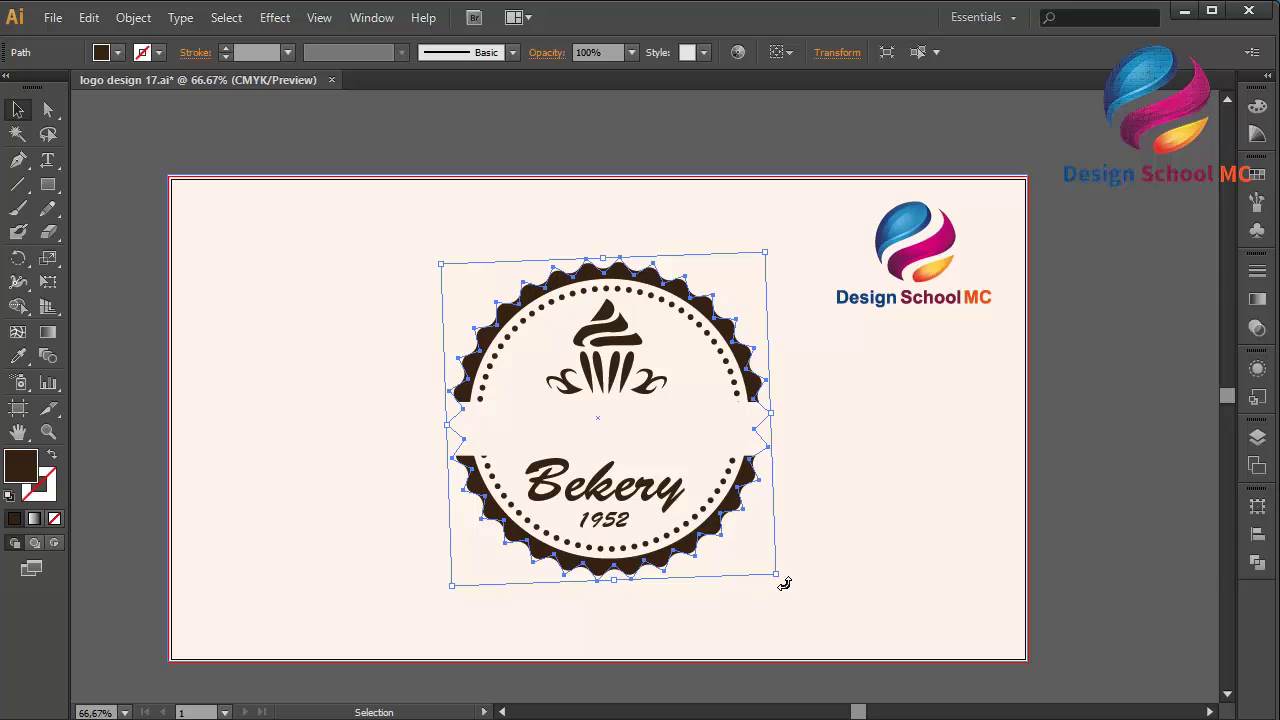
{"action": "left_click", "coordinate": [1089, 586]}
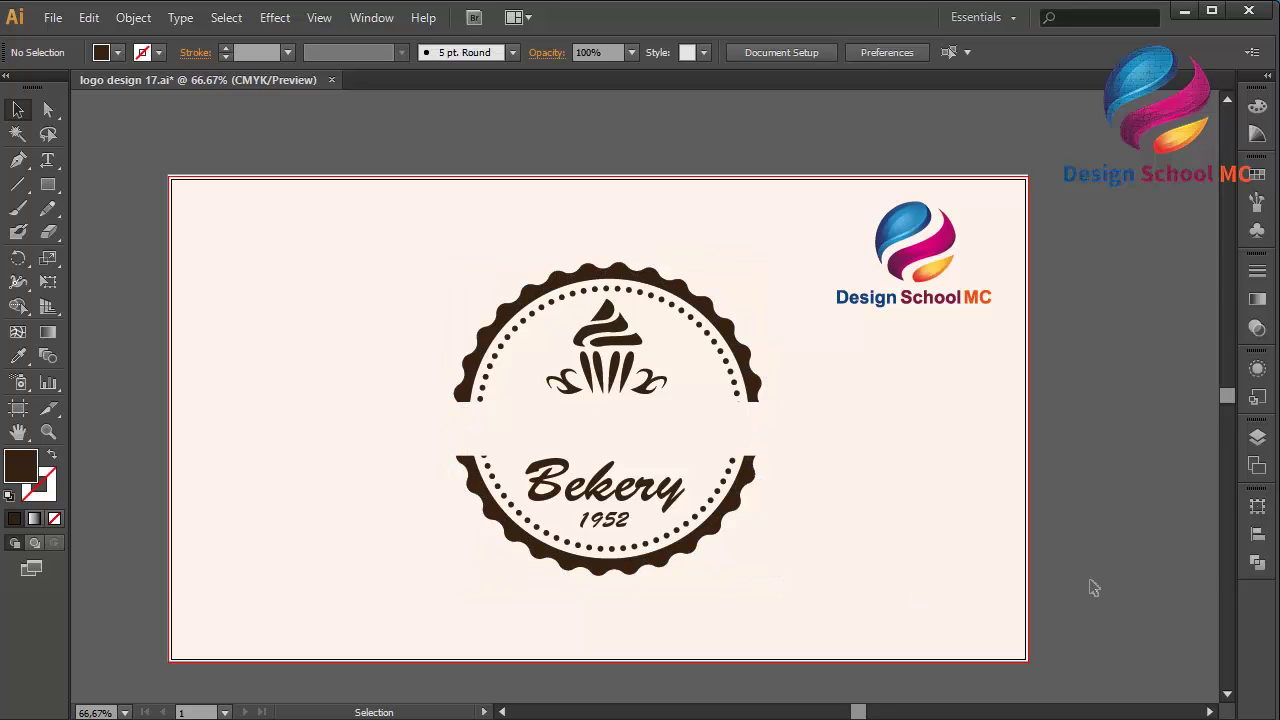
- Draw a thin bar along the gap's top edge, extending past both badge sides
{"action": "left_click", "coordinate": [48, 186]}
{"action": "left_click_drag", "start_coordinate": [55, 189], "coordinate": [84, 190]}
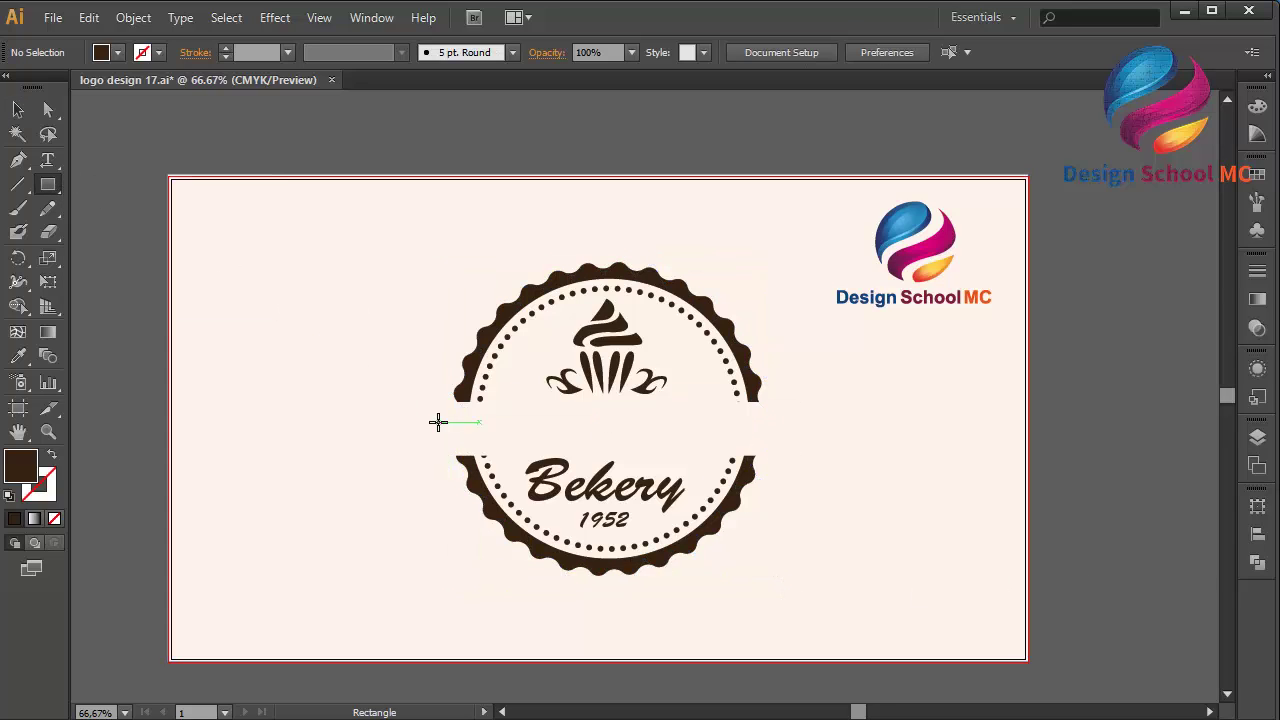
{"action": "left_click_drag", "start_coordinate": [422, 404], "coordinate": [797, 455]}
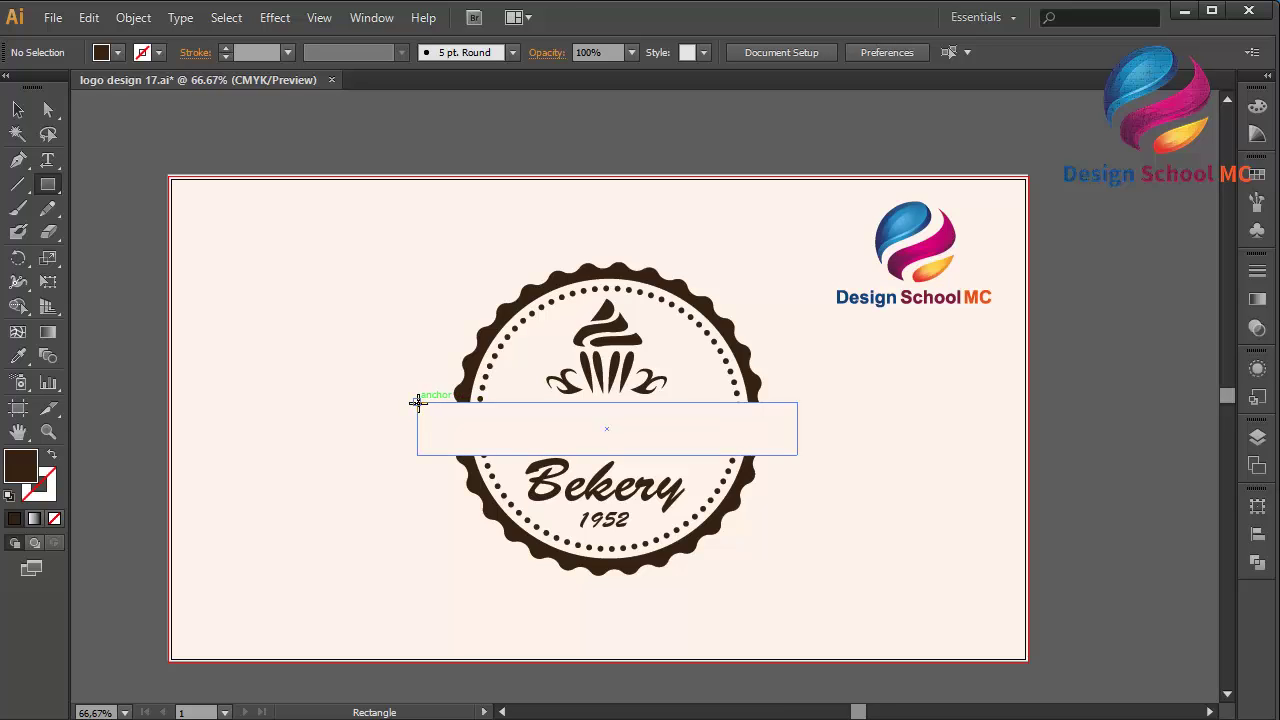
{"action": "left_click_drag", "start_coordinate": [418, 403], "coordinate": [797, 405]}
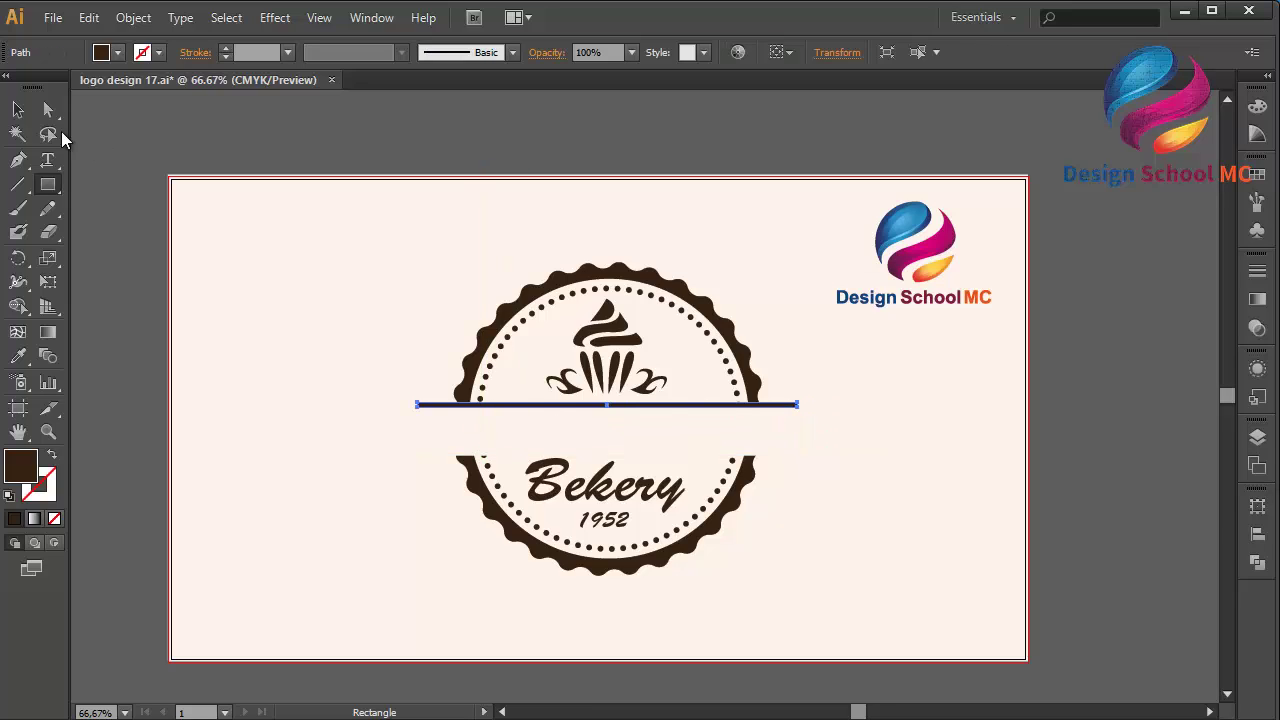
{"action": "left_click", "coordinate": [20, 111]}
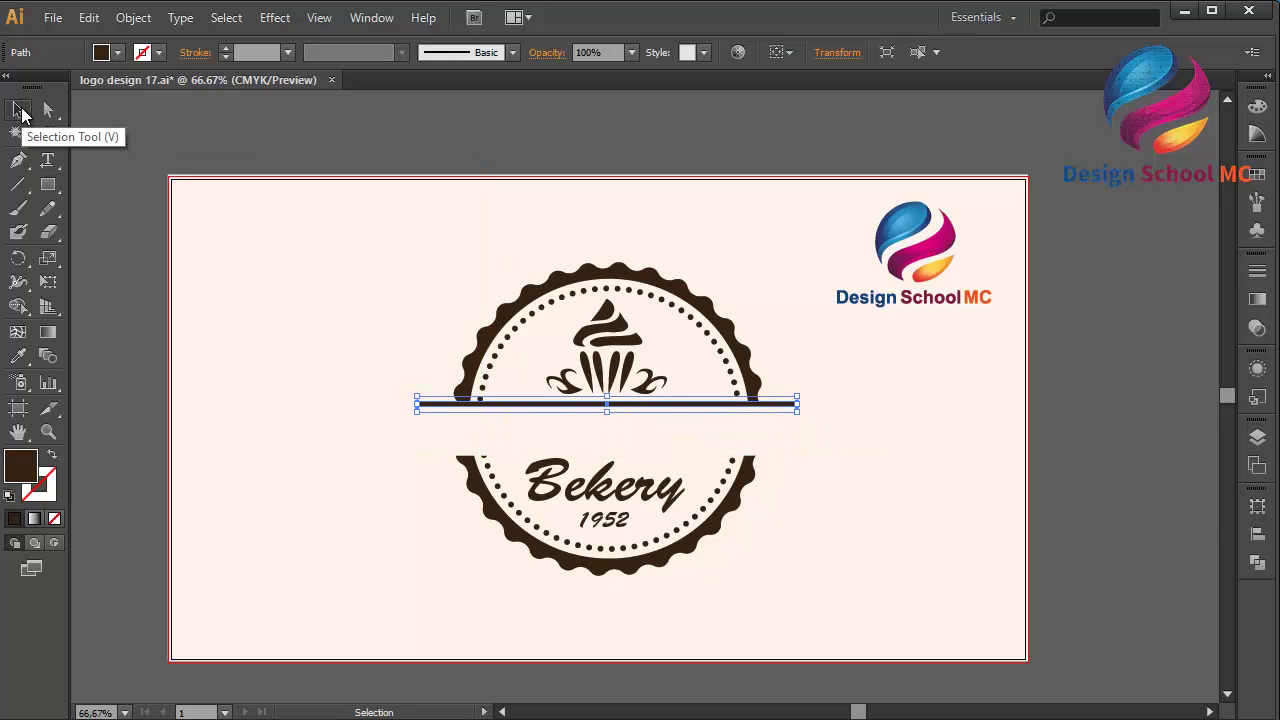
{"action": "key", "text": "ctrl+plus"}
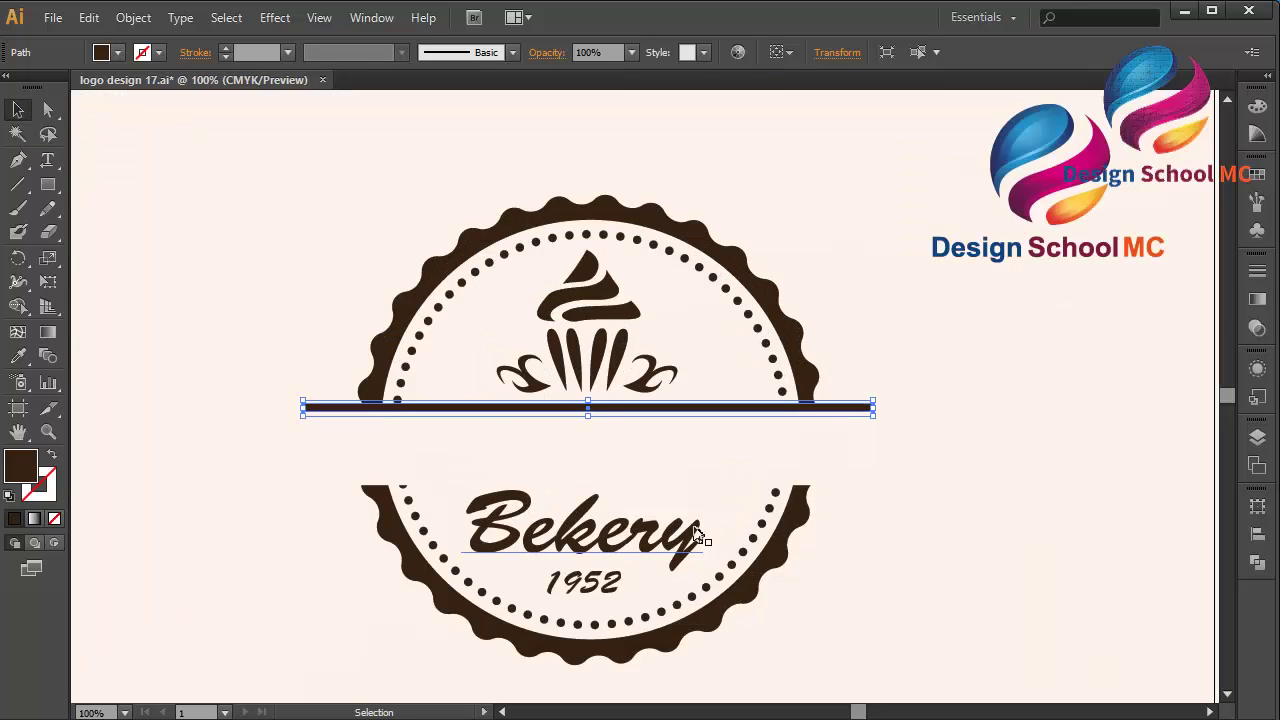
- Paste a copy of the thin bar in front and move it down above 'Bekery'
{"action": "left_click", "coordinate": [88, 17]}
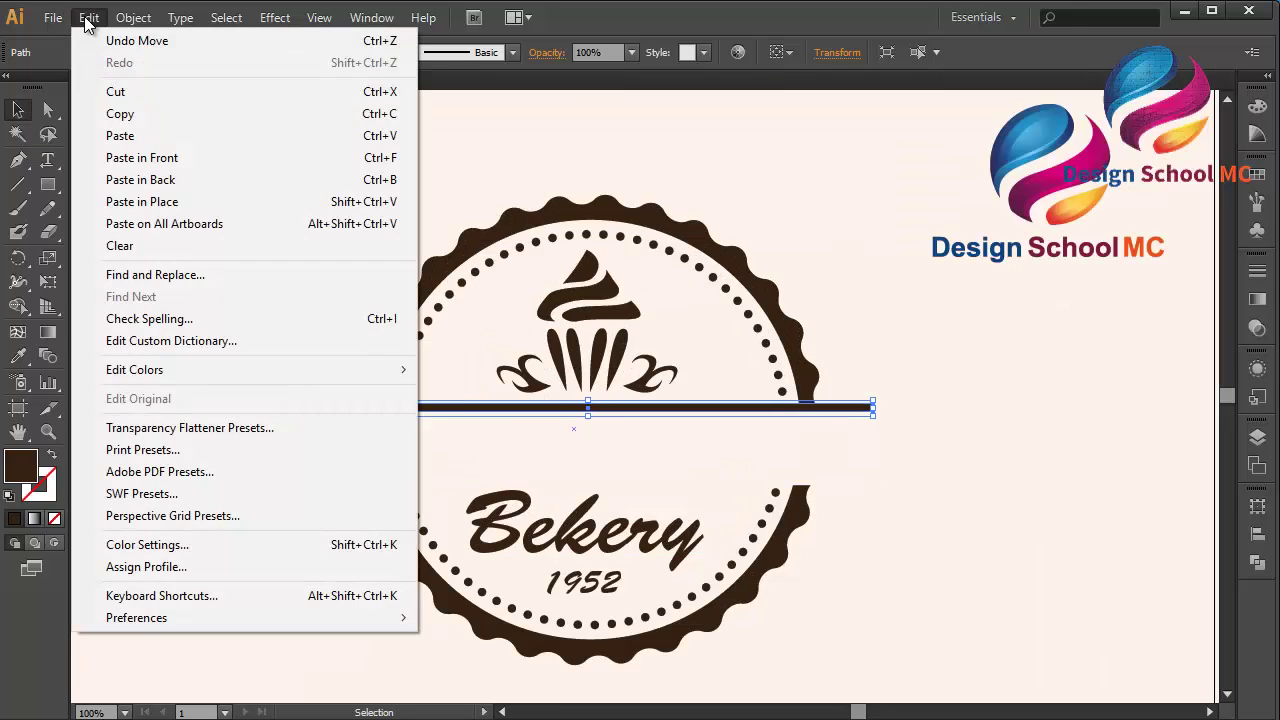
{"action": "left_click", "coordinate": [125, 116]}
{"action": "left_click", "coordinate": [89, 17]}
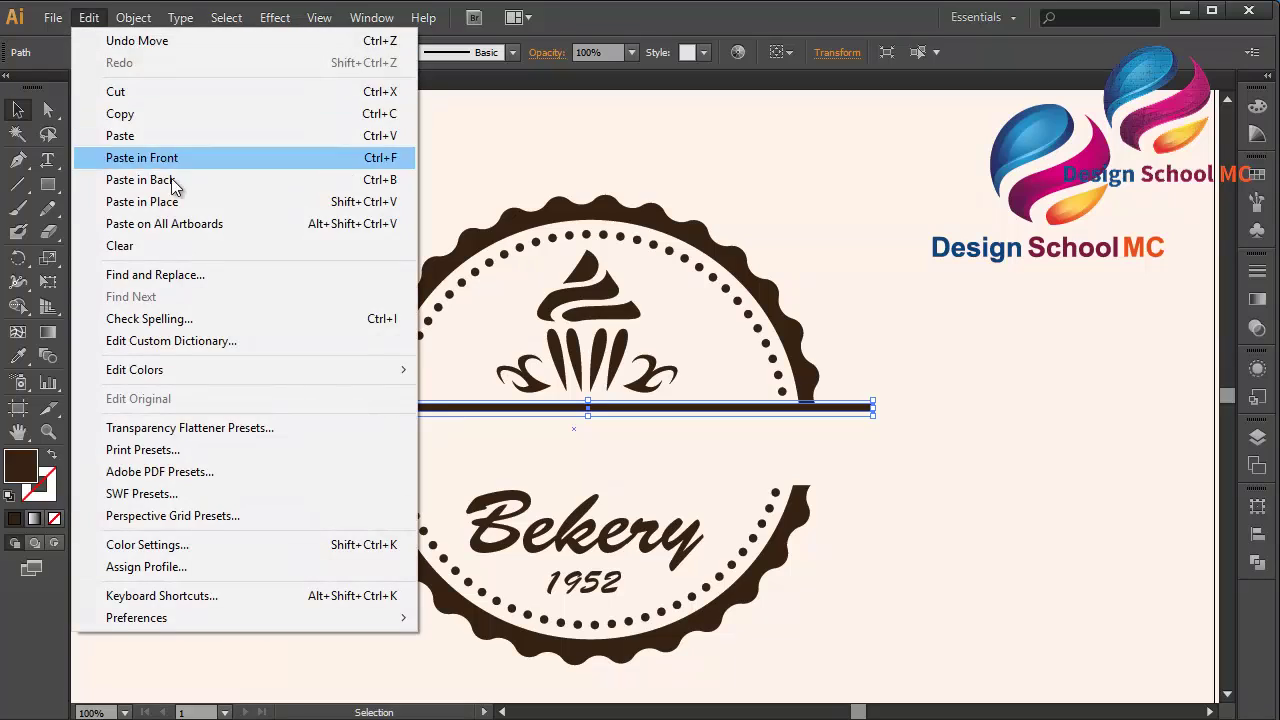
{"action": "left_click", "coordinate": [166, 158]}
{"action": "left_click", "coordinate": [505, 417]}
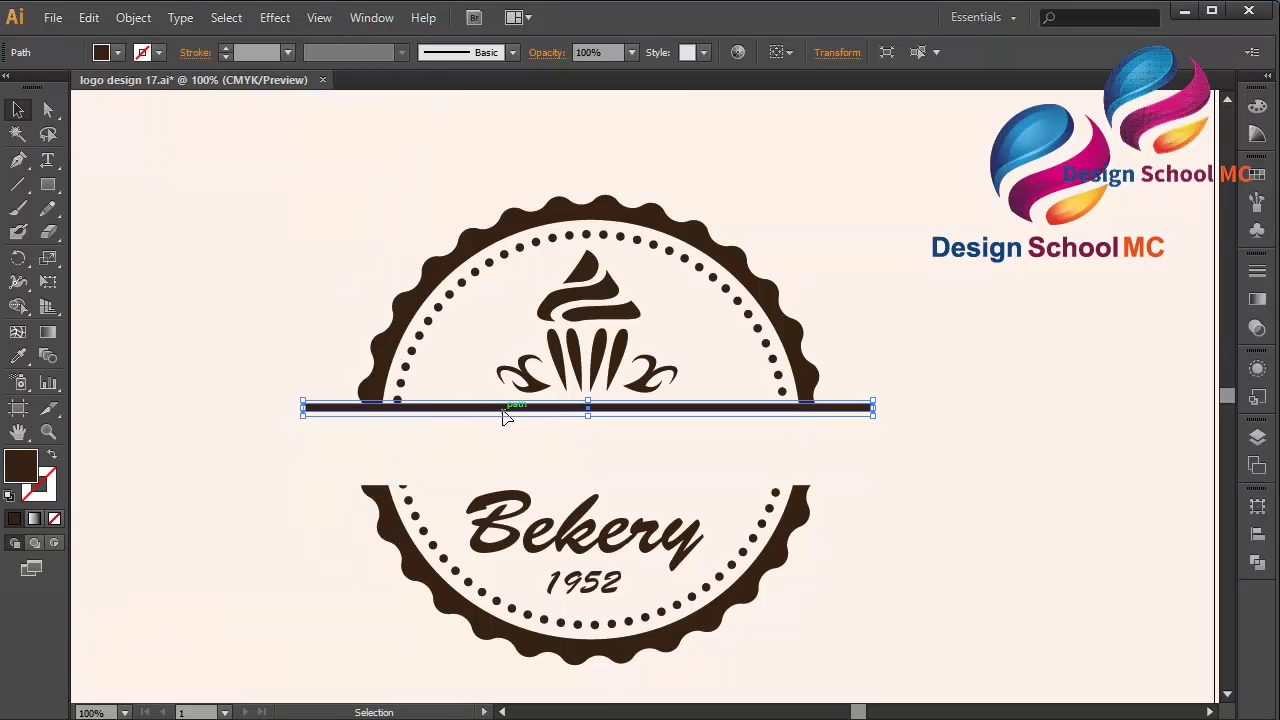
{"action": "left_click_drag", "start_coordinate": [505, 417], "coordinate": [513, 489]}
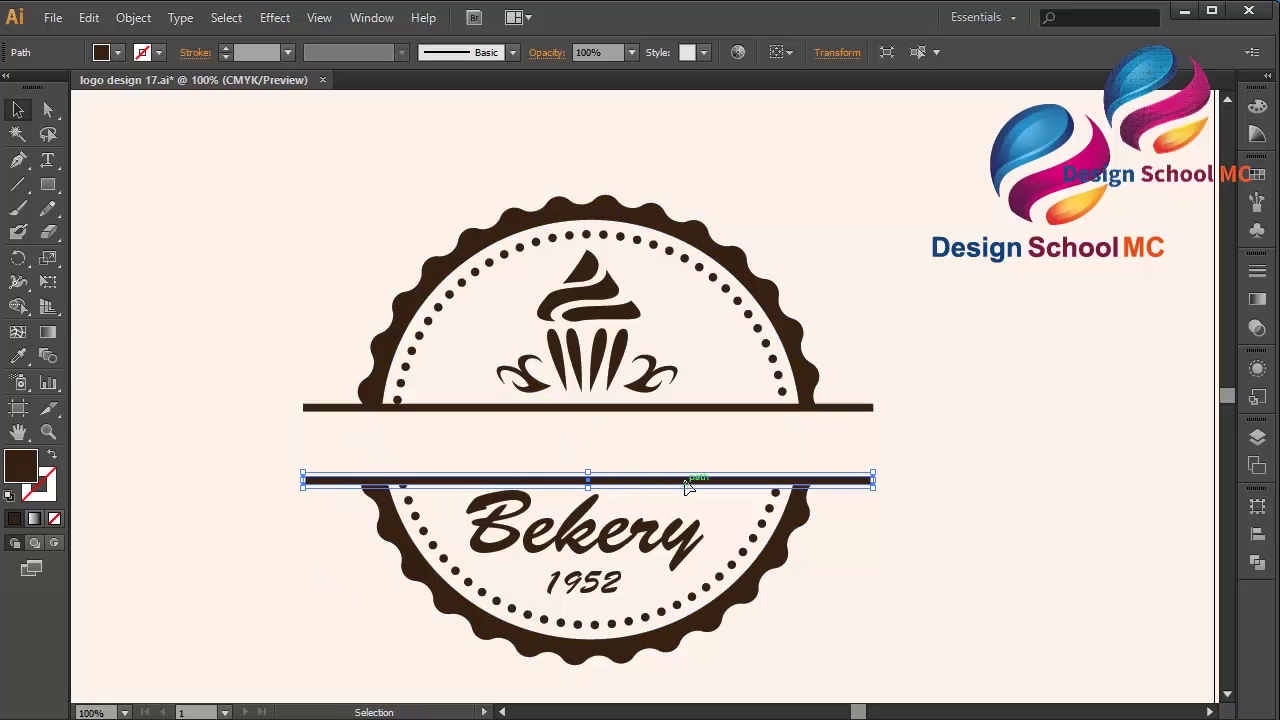
{"action": "key", "text": "Down"}
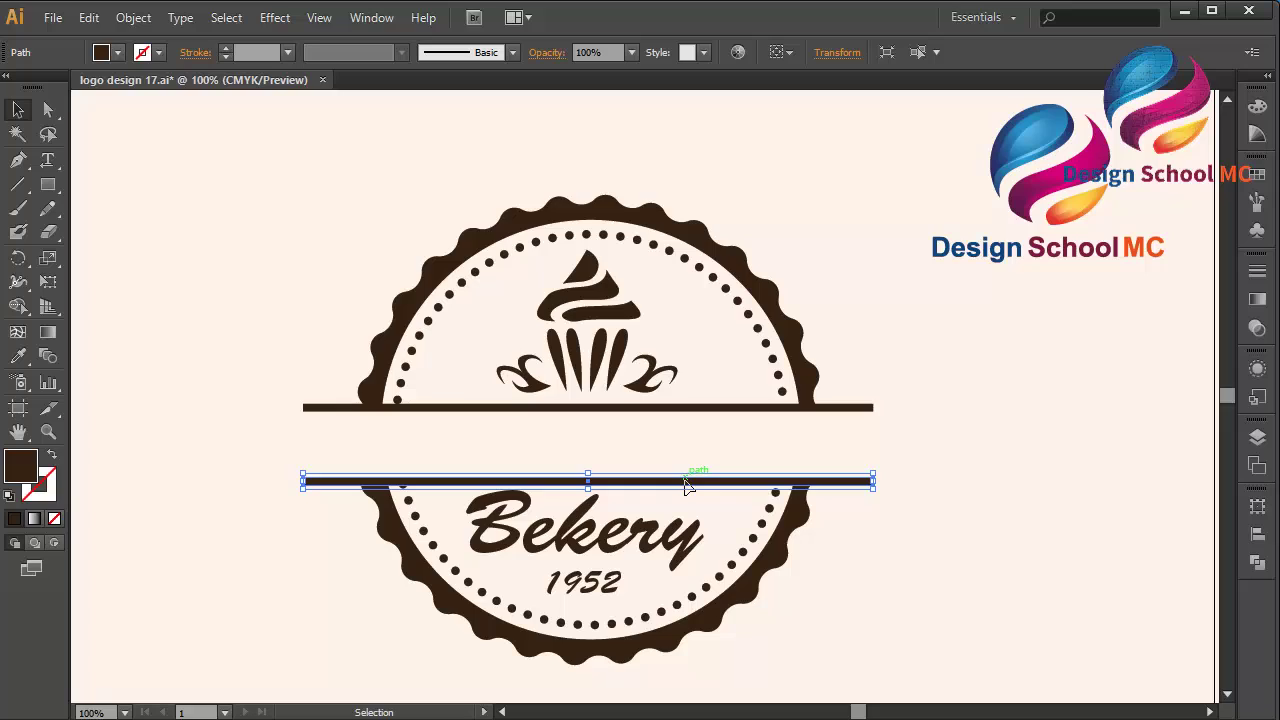
- Nudge the upper bar up slightly so the two bars frame the band
{"action": "left_click", "coordinate": [603, 410]}
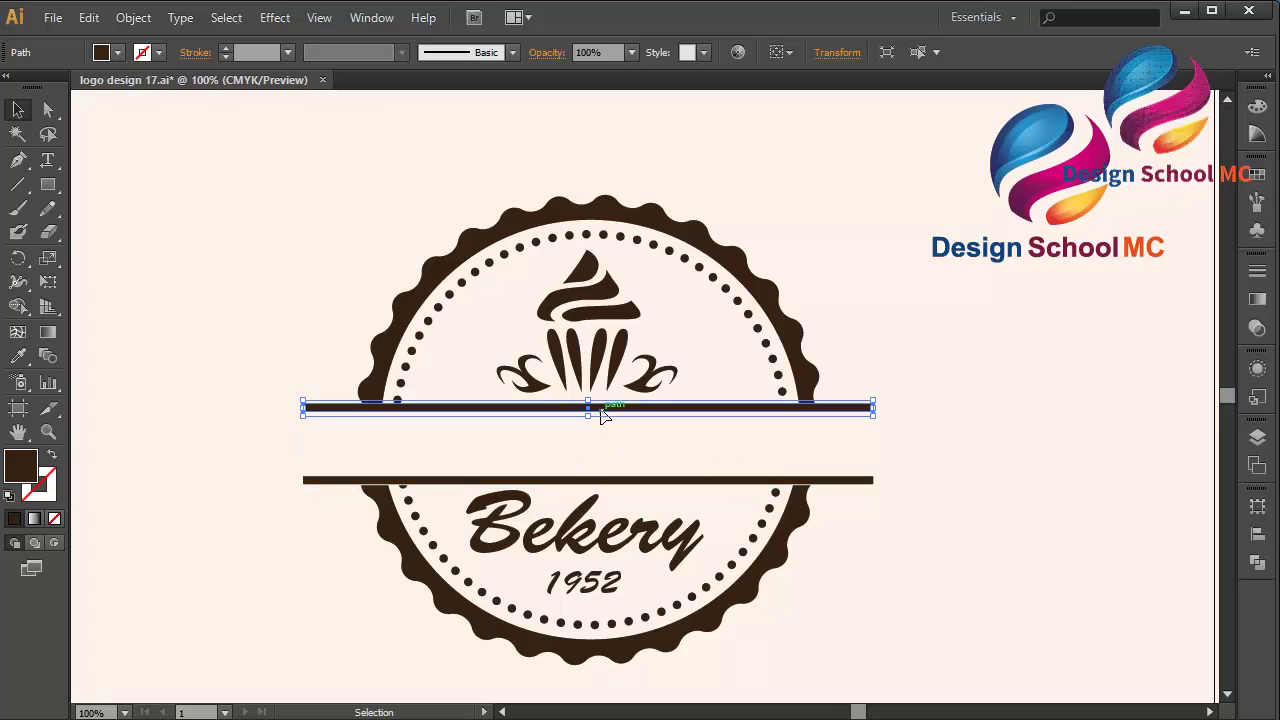
{"action": "key", "text": "Up"}
{"action": "key", "text": "Up"}
{"action": "key", "text": "Up"}
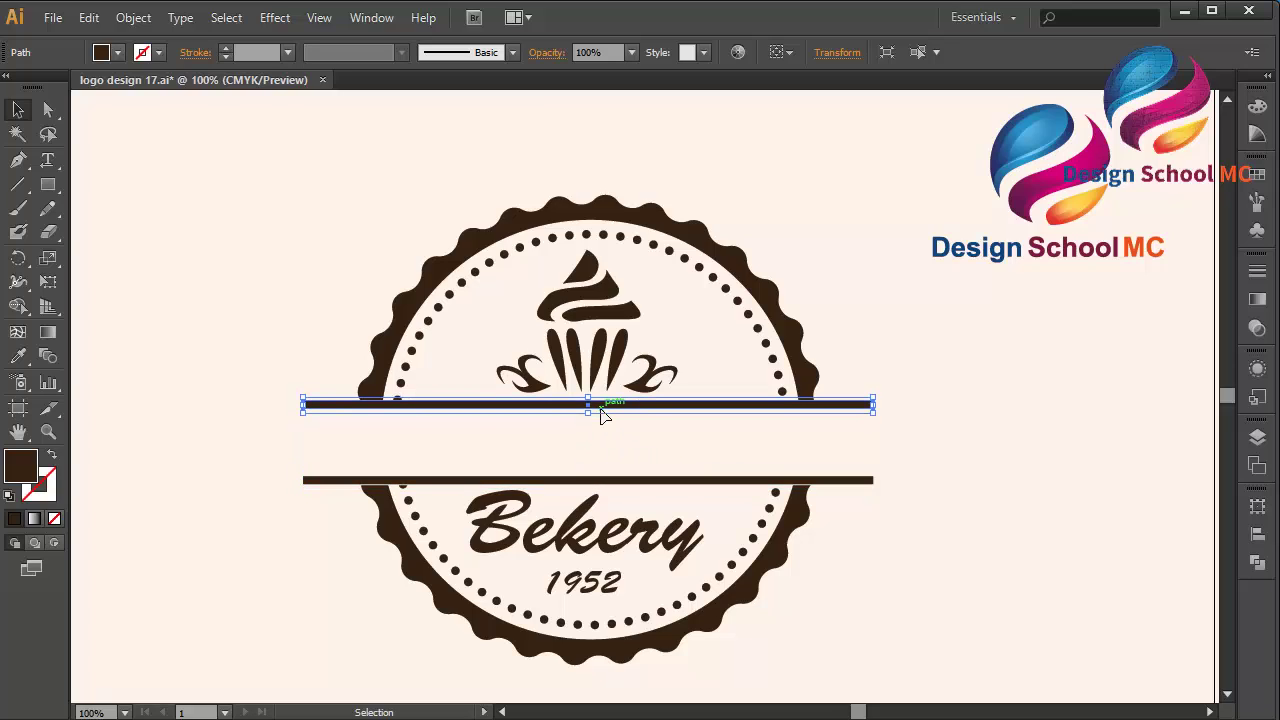
{"action": "key", "text": "Up"}
{"action": "left_click", "coordinate": [952, 452]}
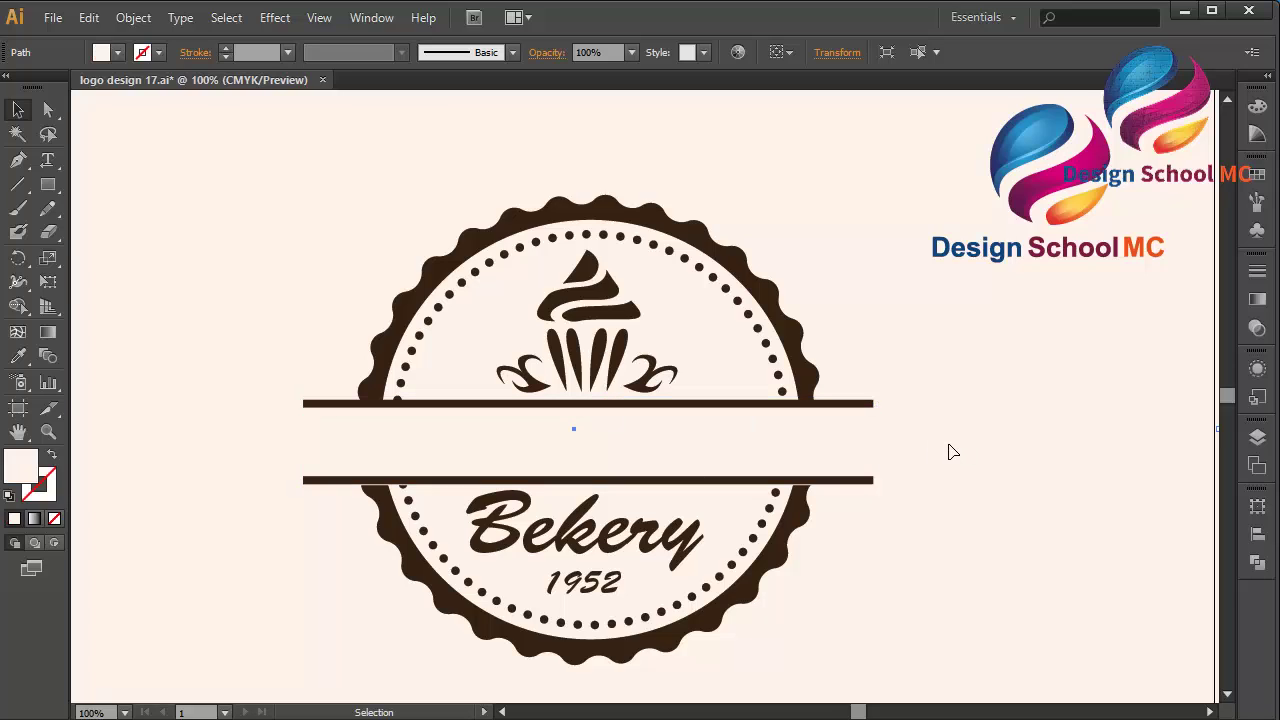
{"action": "left_click", "coordinate": [815, 480]}
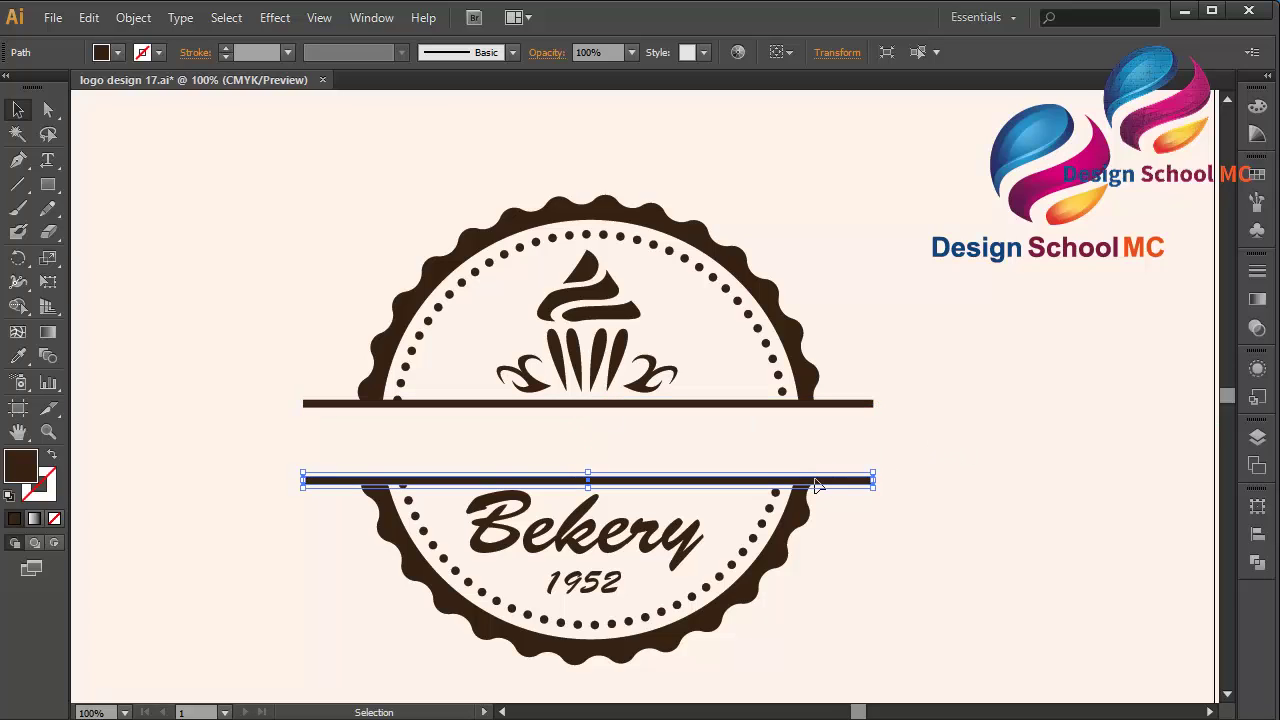
{"action": "left_click", "coordinate": [1020, 485]}
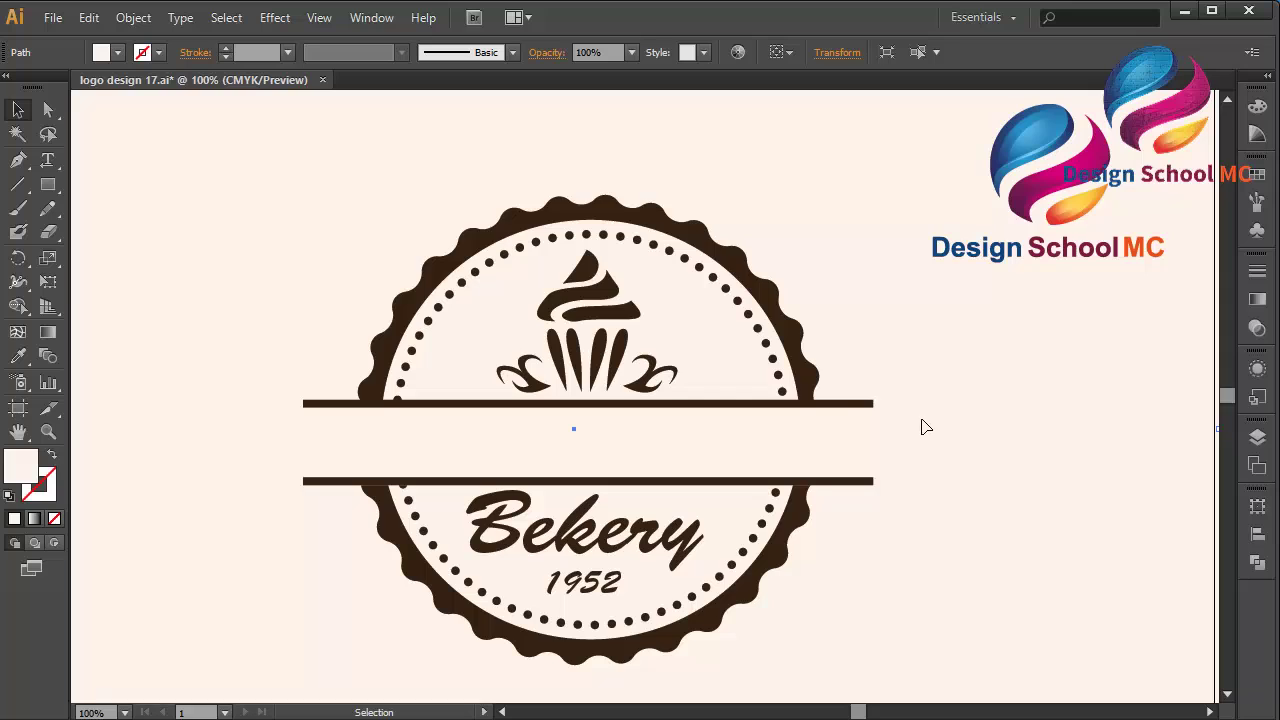
- Group the two dark bars and the light band between them into one banner
{"action": "left_click", "coordinate": [397, 403]}
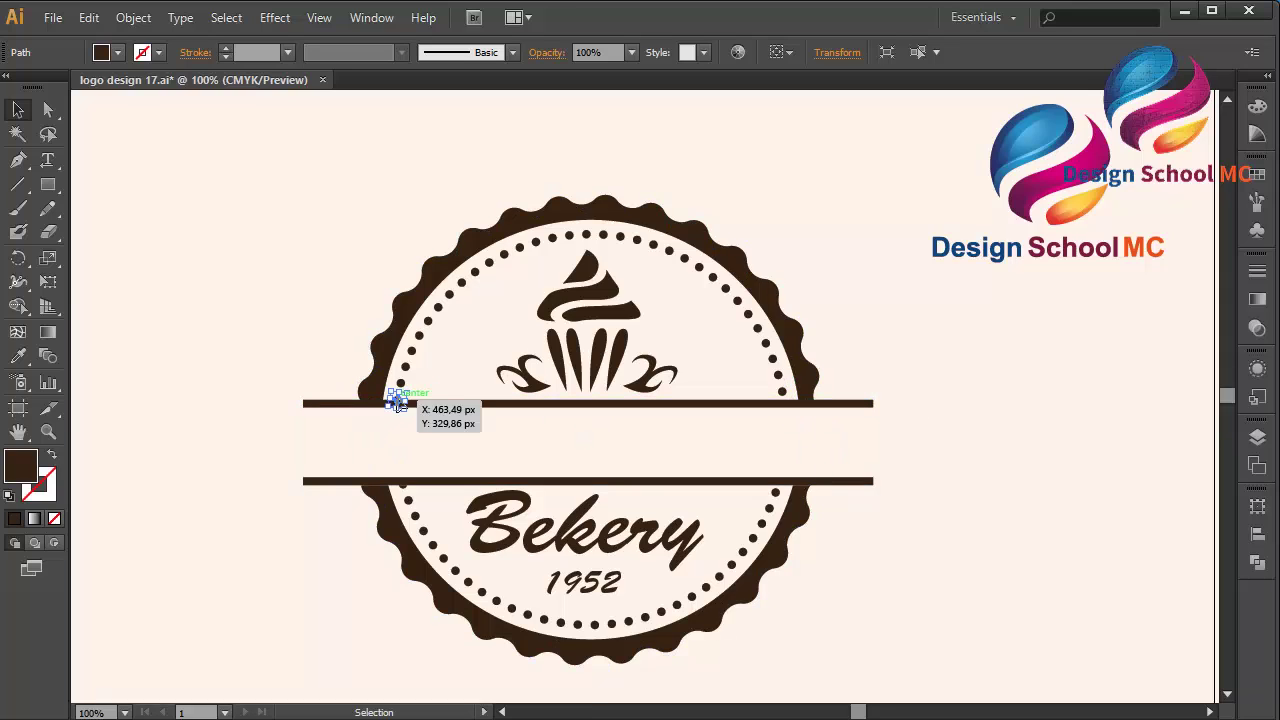
{"action": "left_click", "coordinate": [557, 457]}
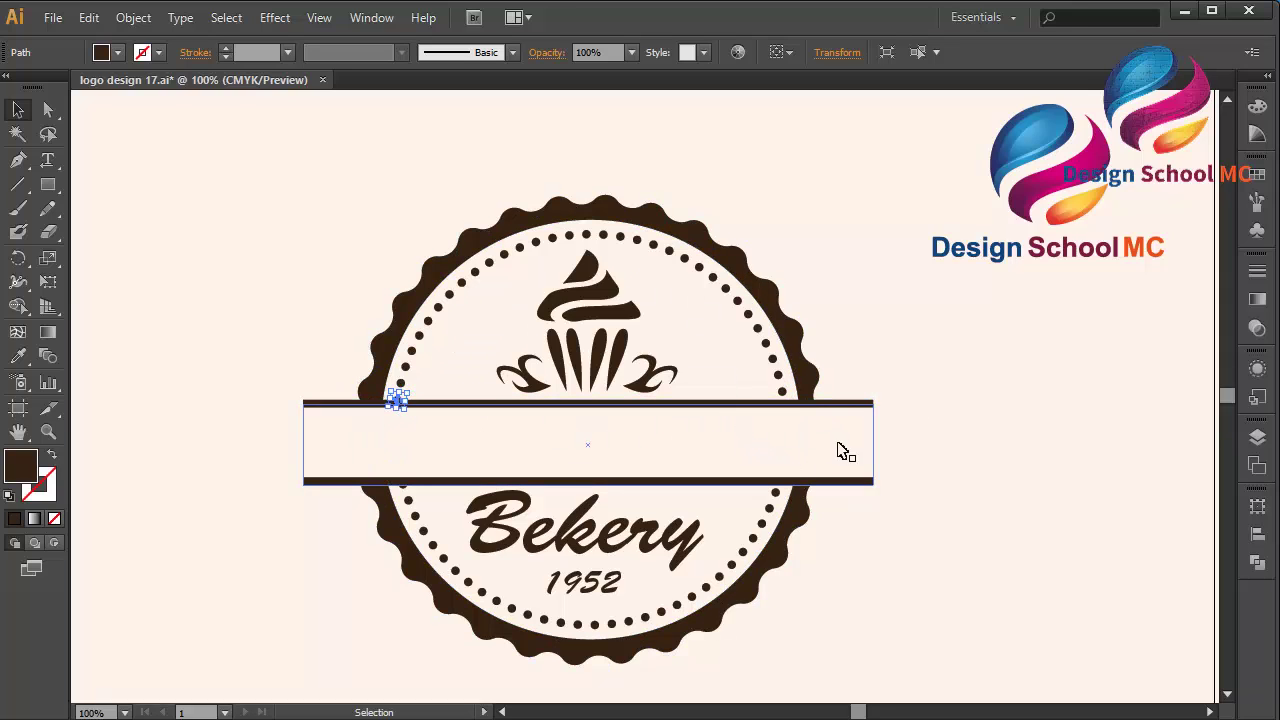
{"action": "left_click", "coordinate": [789, 404], "text": "shift"}
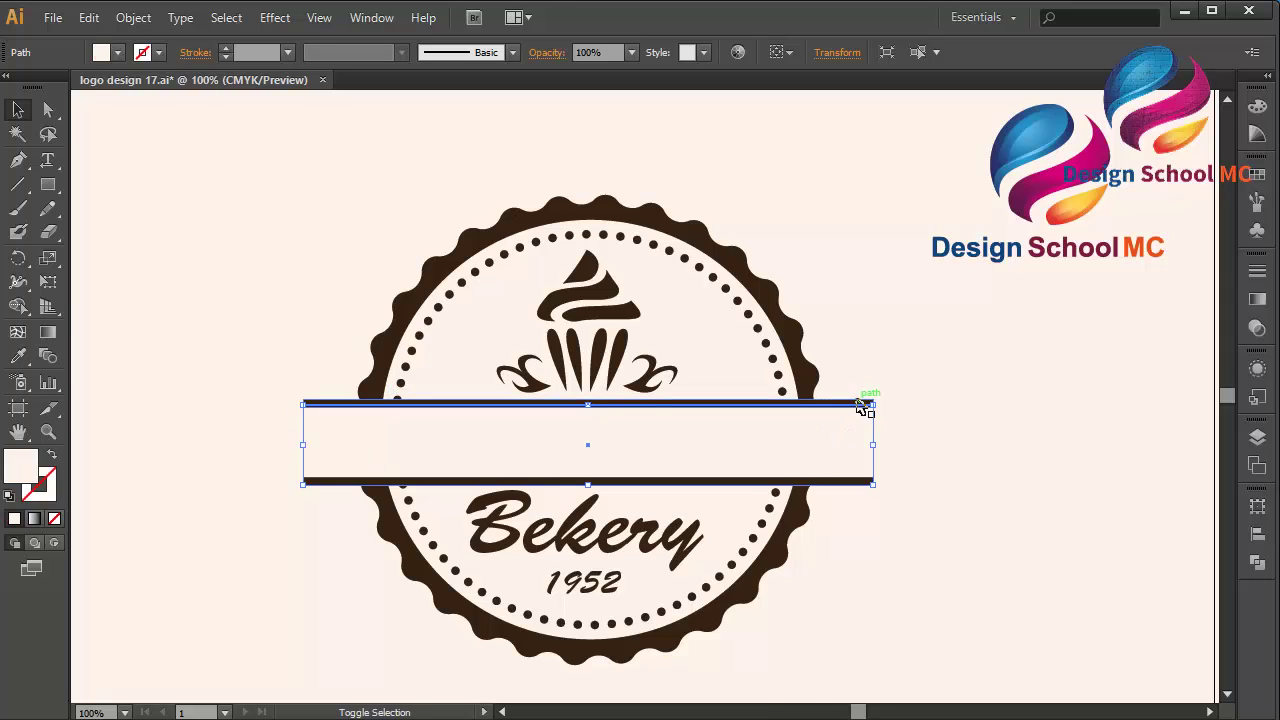
{"action": "left_click", "coordinate": [852, 483], "text": "shift"}
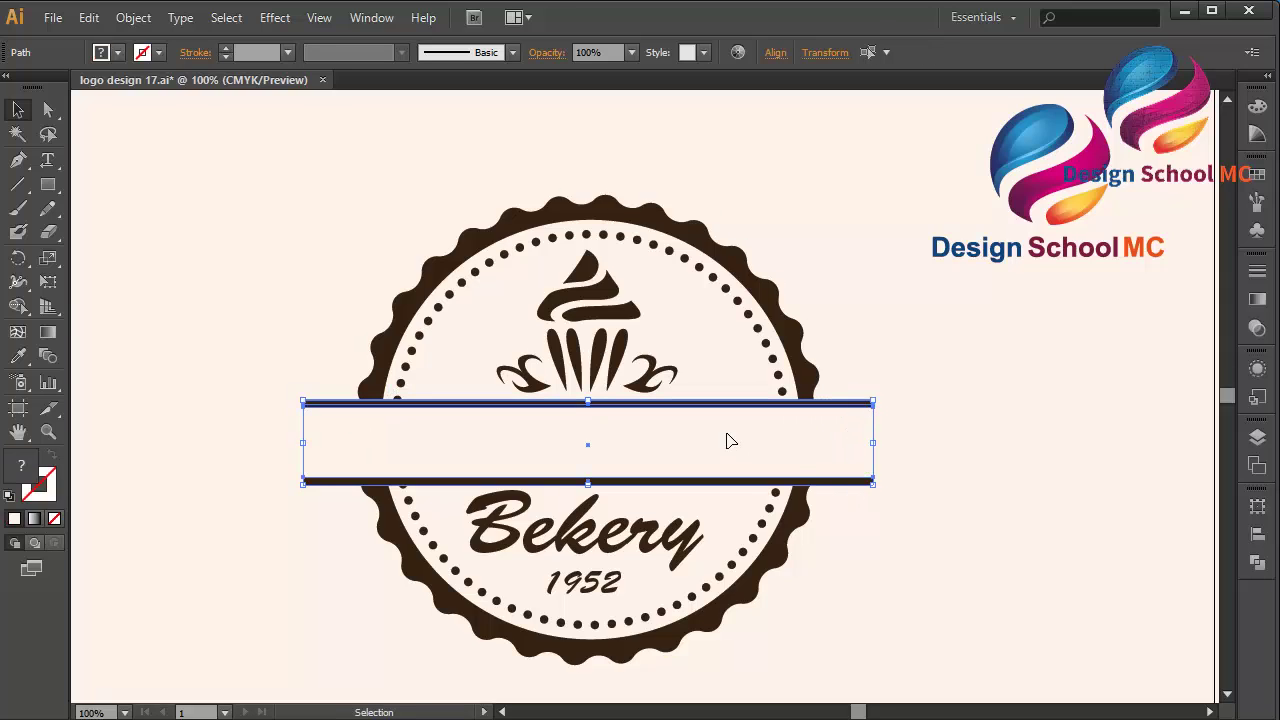
{"action": "right_click", "coordinate": [729, 436]}
{"action": "left_click", "coordinate": [866, 248]}
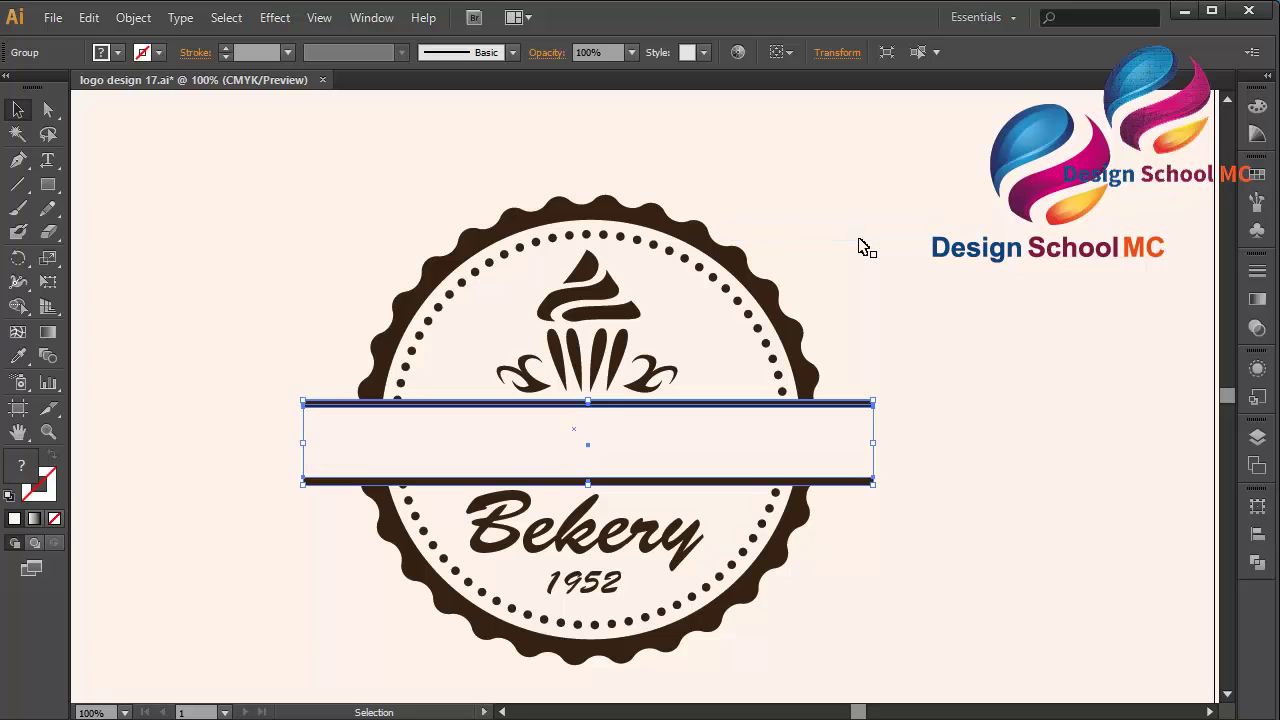
- Nudge the banner group so it sits slightly higher on the badge
{"action": "key", "text": "Down"}
{"action": "key", "text": "Down"}
{"action": "key", "text": "Down"}
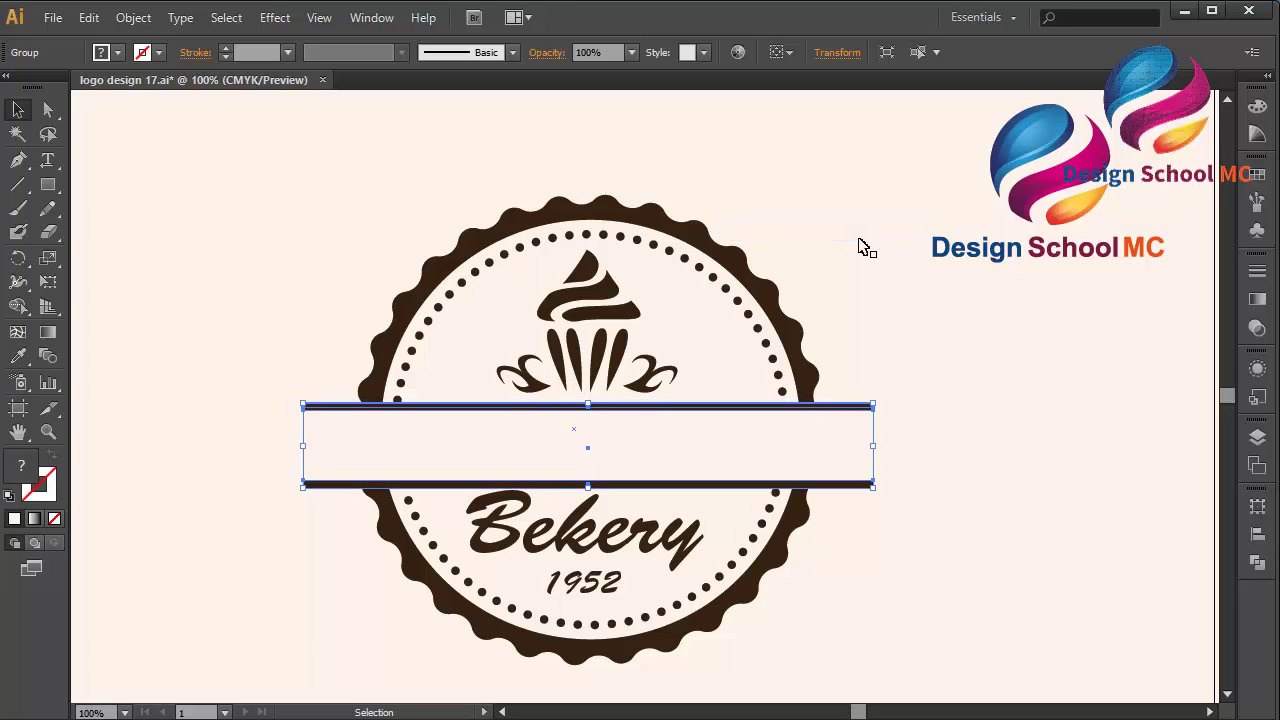
{"action": "key", "text": "Down"}
{"action": "key", "text": "Down"}
{"action": "key", "text": "Down"}
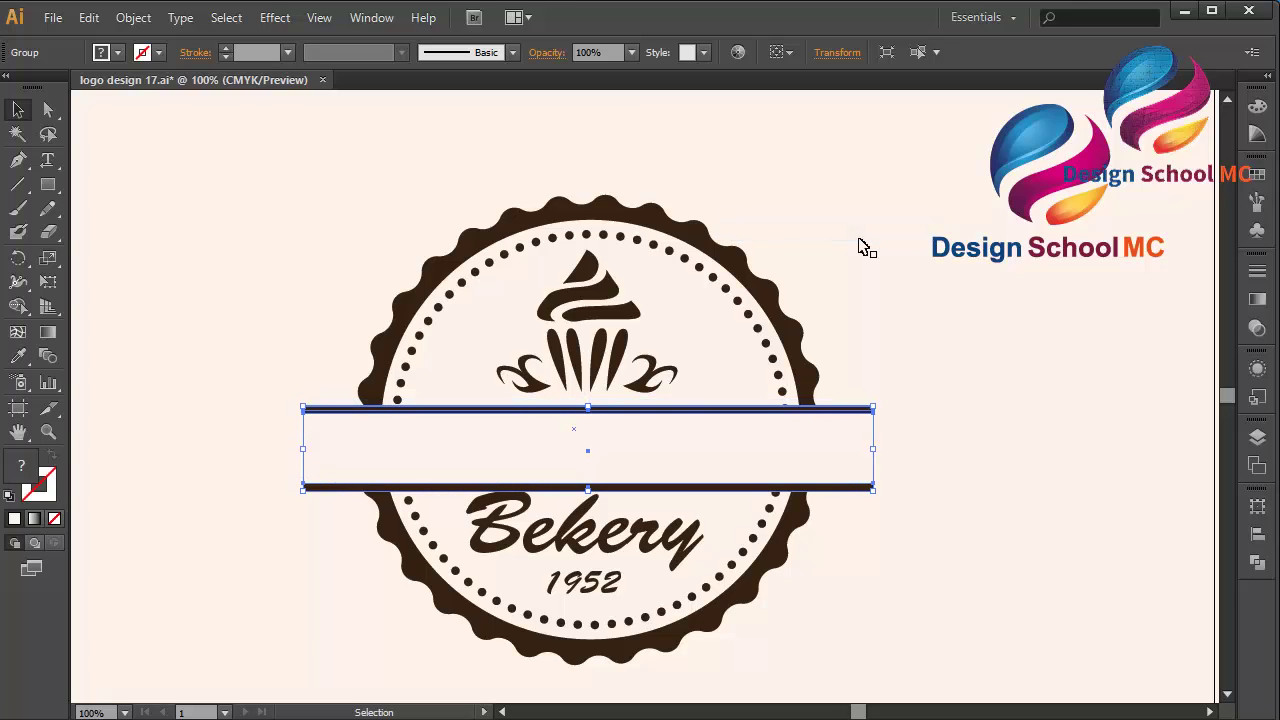
{"action": "key", "text": "Up"}
{"action": "key", "text": "Up"}
{"action": "key", "text": "Up"}
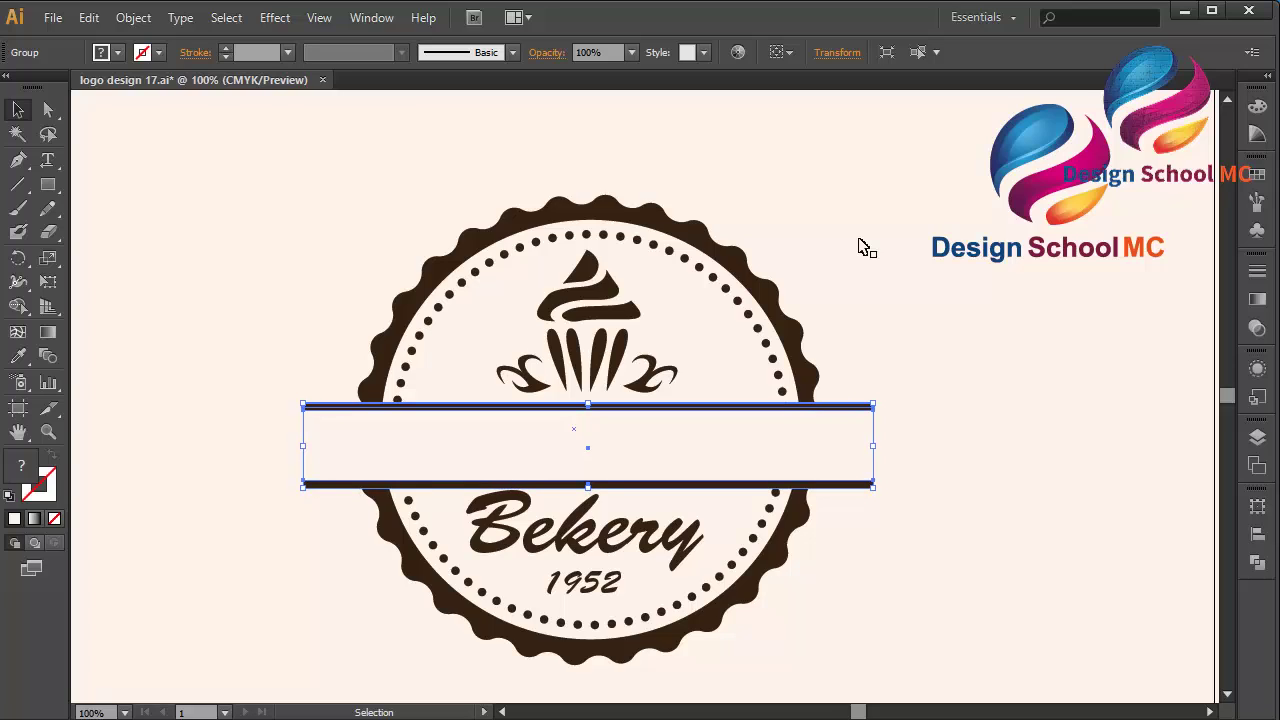
{"action": "key", "text": "Up"}
{"action": "key", "text": "Up"}
{"action": "key", "text": "Up"}
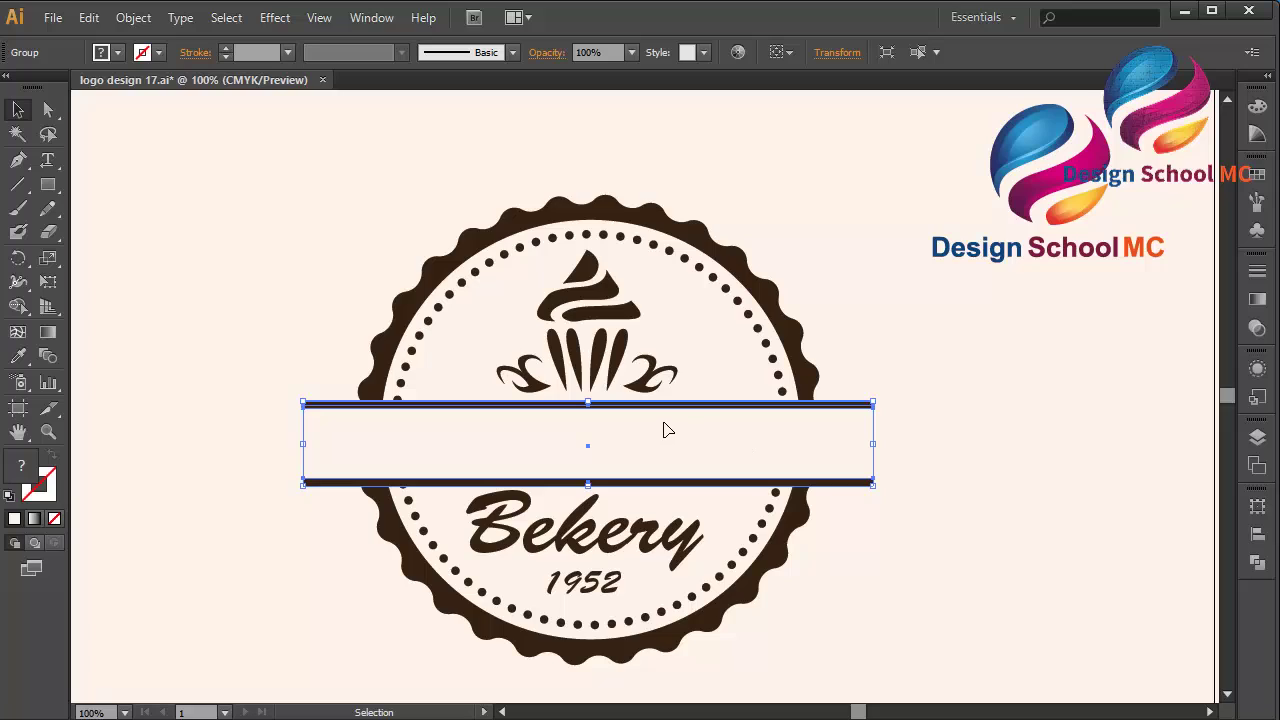
{"action": "key", "text": "Up"}
{"action": "key", "text": "Up"}
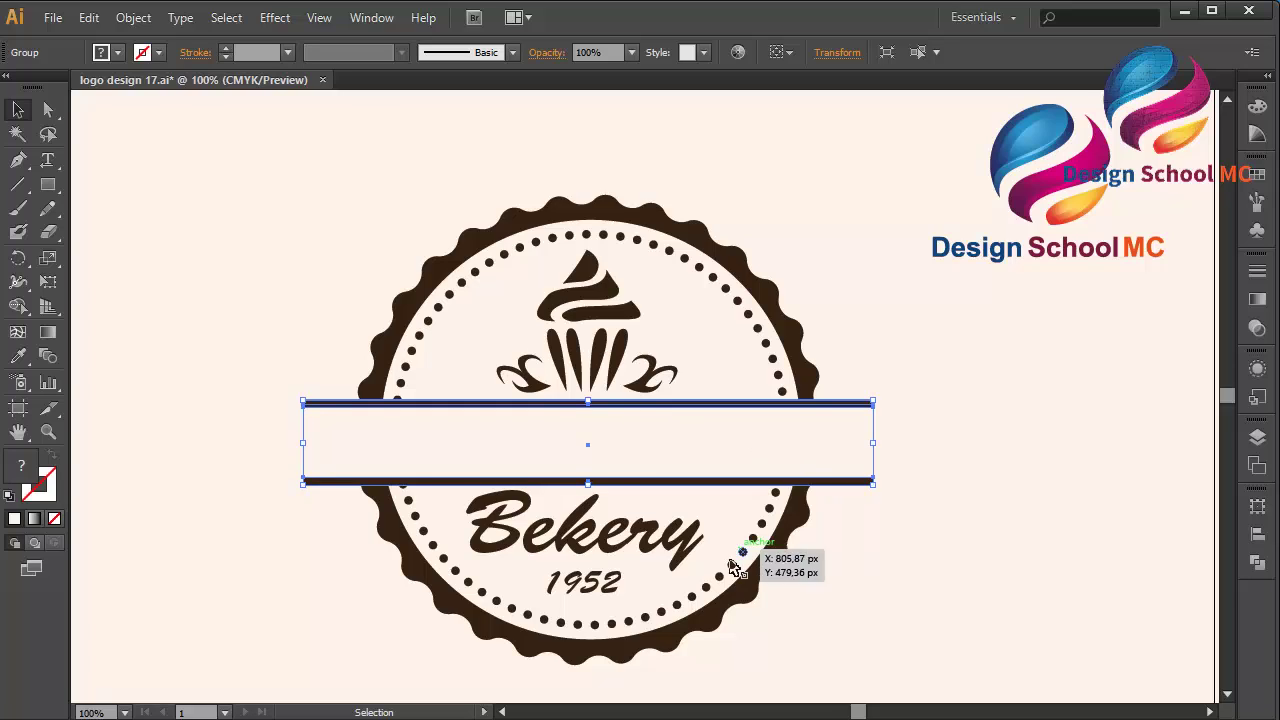
{"action": "left_click", "coordinate": [811, 624]}
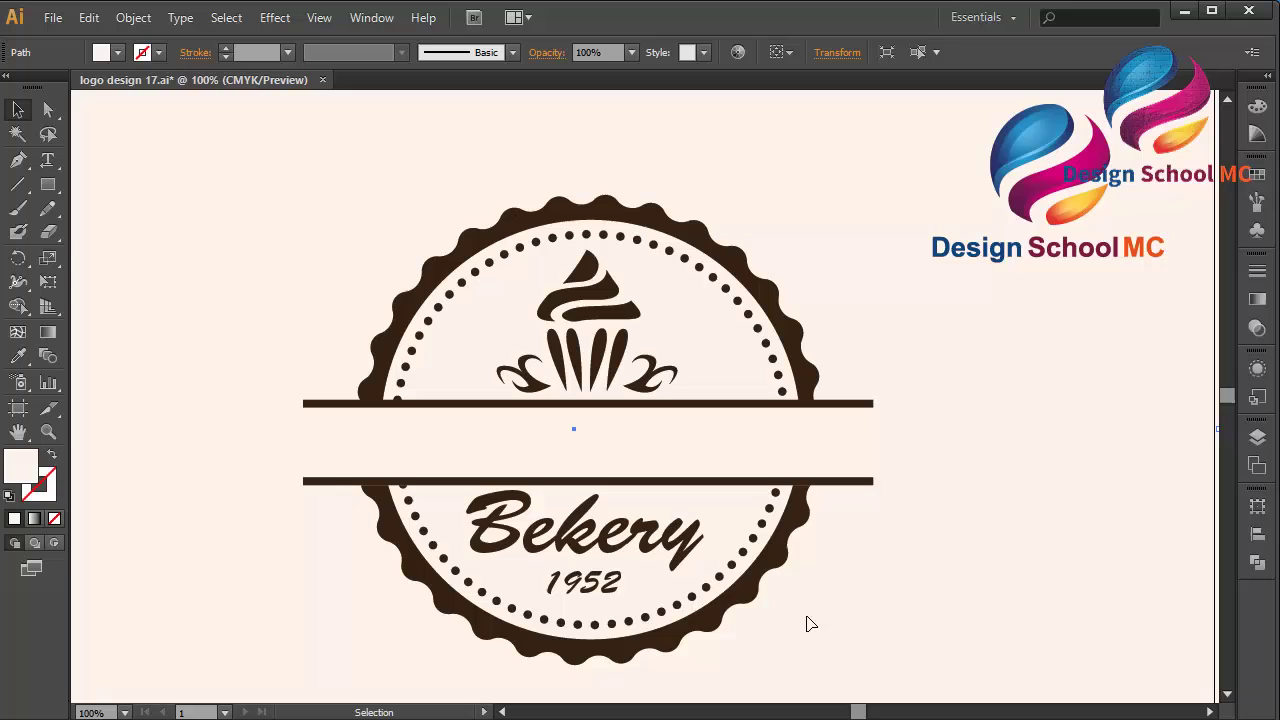
- Shrink the 'Bekery' text to 75.71 pt
{"action": "left_click", "coordinate": [503, 568]}
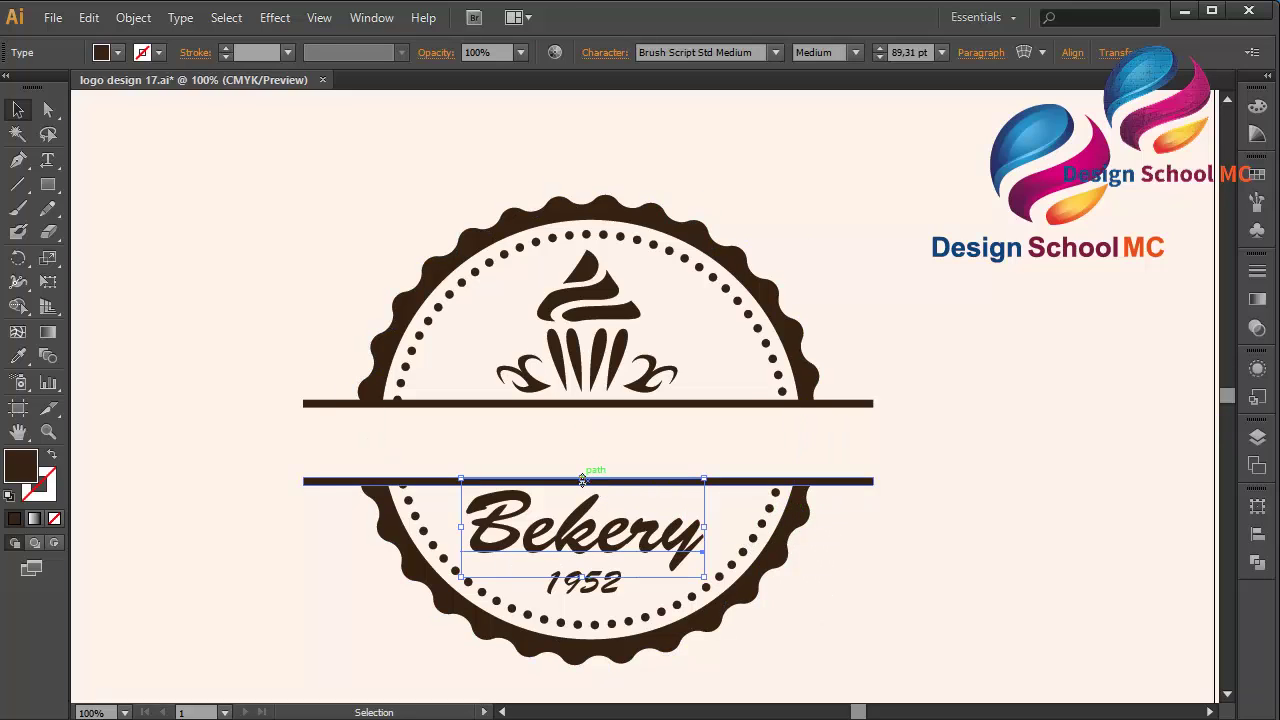
{"action": "left_click_drag", "start_coordinate": [582, 481], "coordinate": [582, 492]}
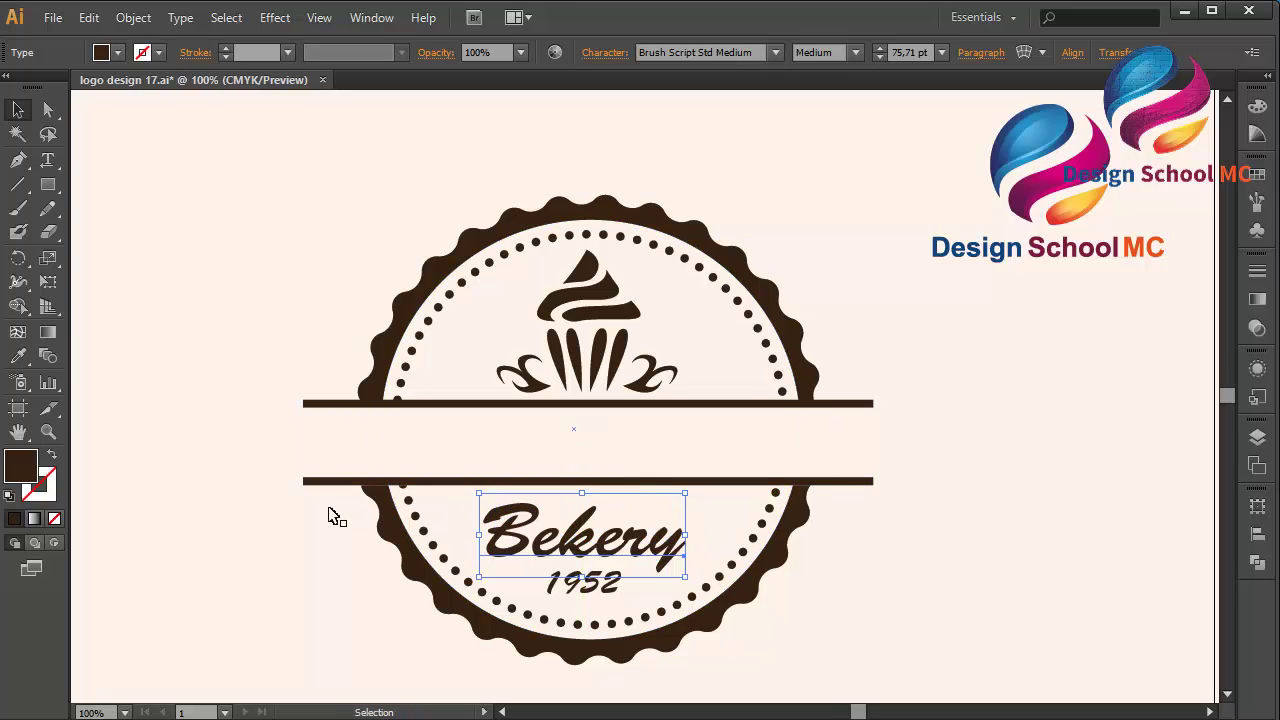
{"action": "left_click", "coordinate": [258, 522]}
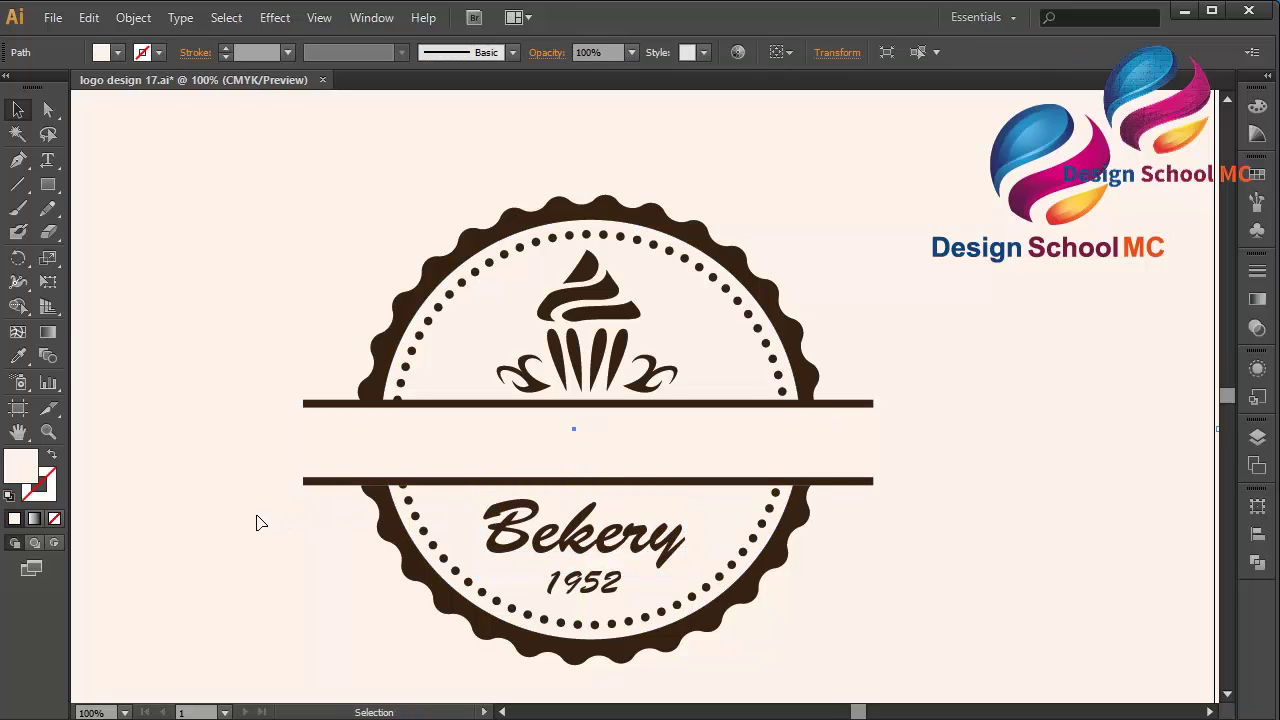
- Add a new text line reading 'Best On The Town' left of the badge
{"action": "left_click", "coordinate": [47, 160]}
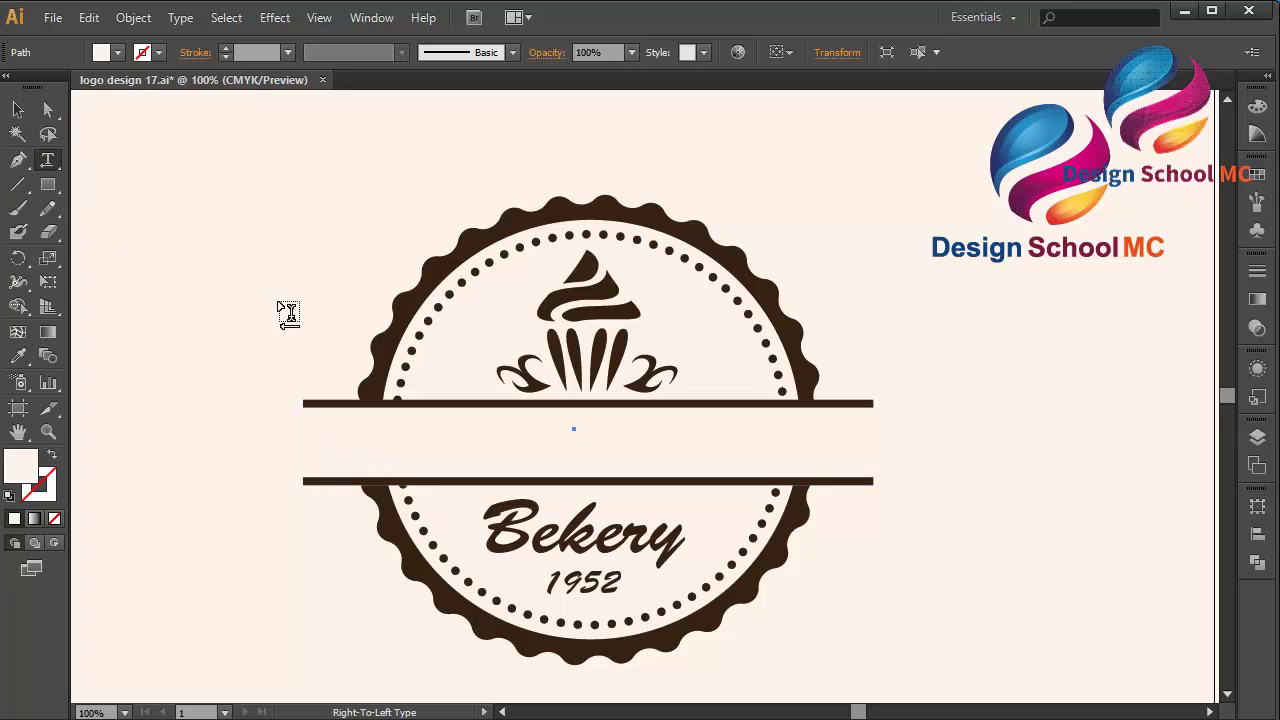
{"action": "left_click", "coordinate": [288, 312]}
{"action": "type", "text": "Best"}
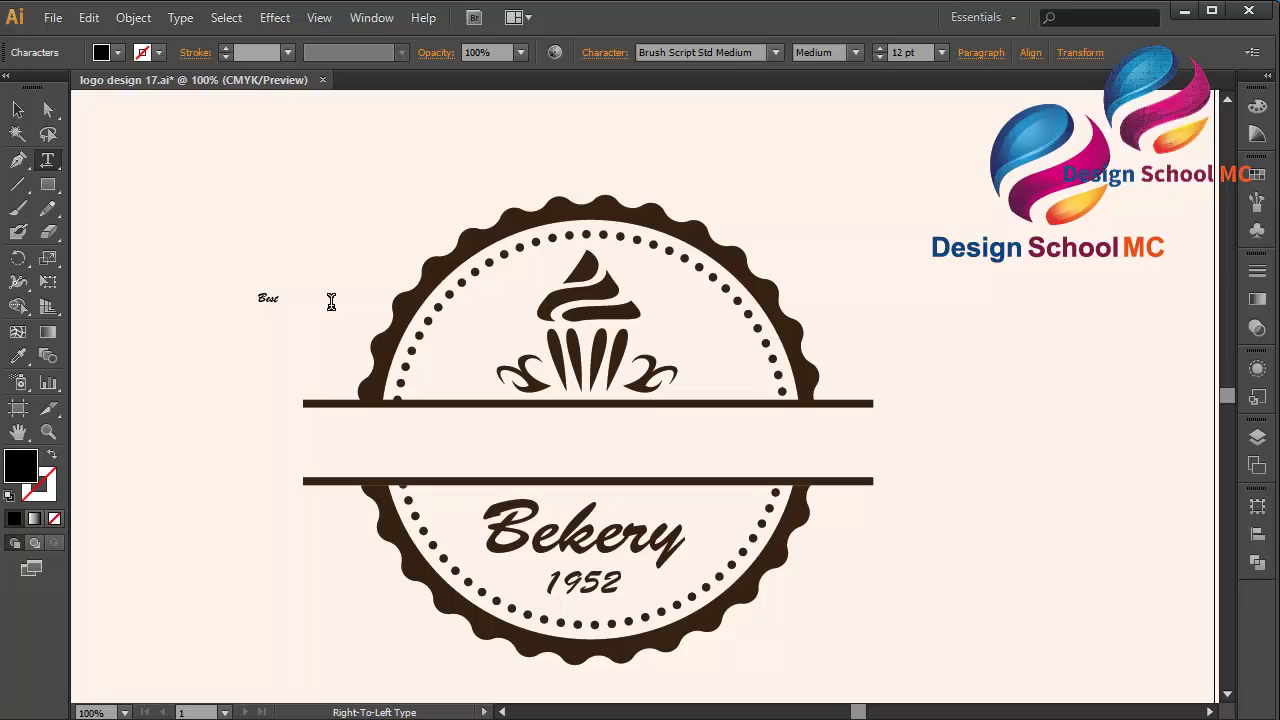
{"action": "type", "text": "On T"}
{"action": "type", "text": "e"}
{"action": "key", "text": "BackSpace"}
{"action": "type", "text": "he"}
{"action": "type", "text": " Town"}
{"action": "left_click", "coordinate": [18, 110]}
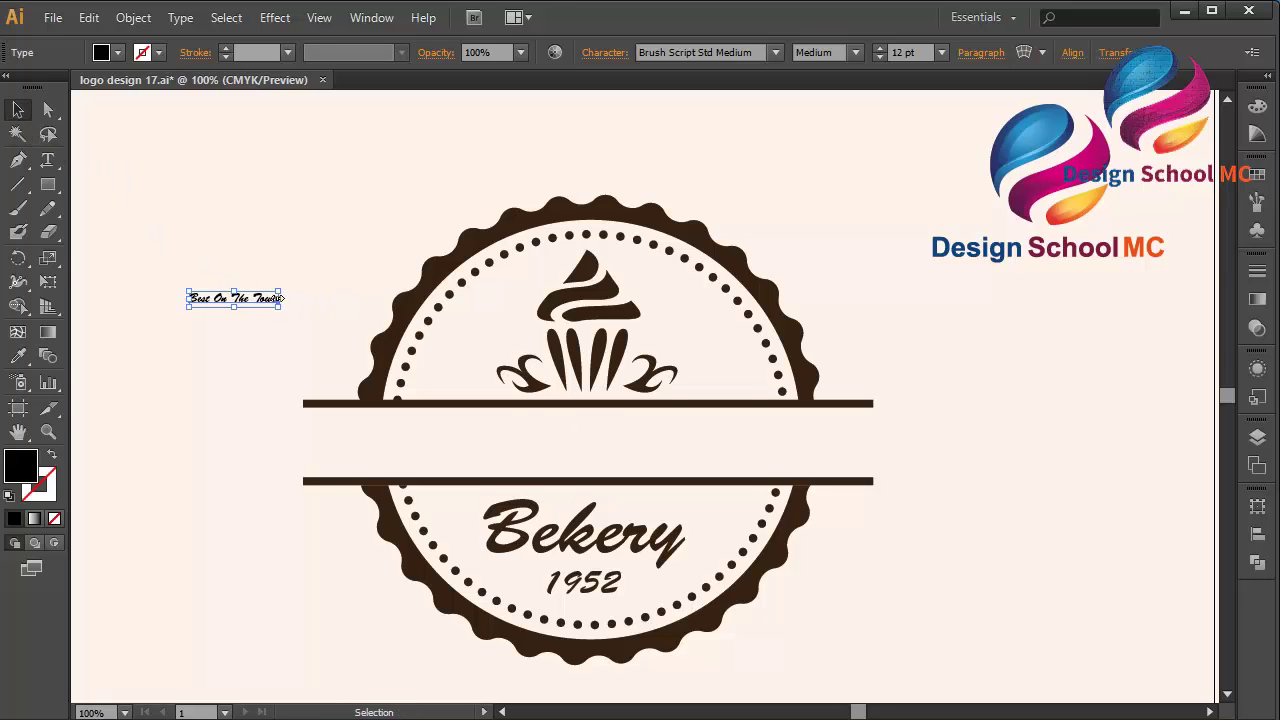
- Scale 'Best On The Town' to 69.42 pt and centre it in the banner between the bars
{"action": "left_click_drag", "start_coordinate": [282, 298], "coordinate": [718, 295]}
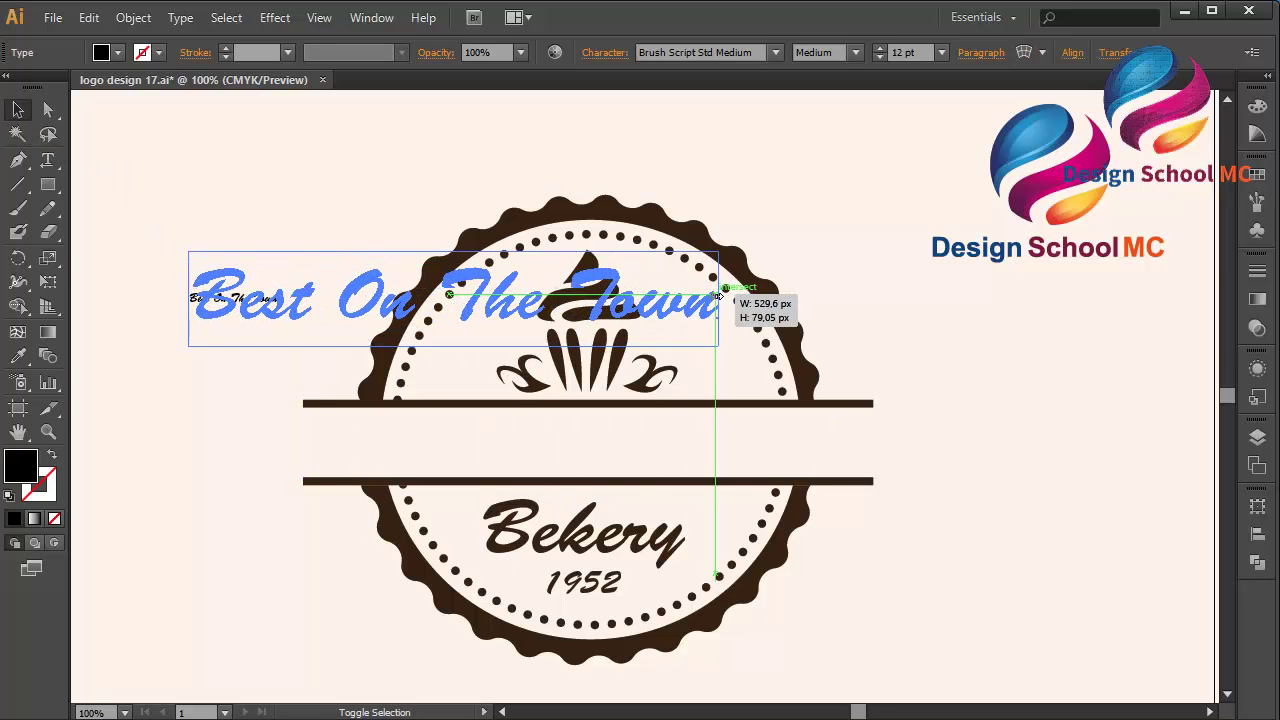
{"action": "left_click_drag", "start_coordinate": [641, 315], "coordinate": [797, 455]}
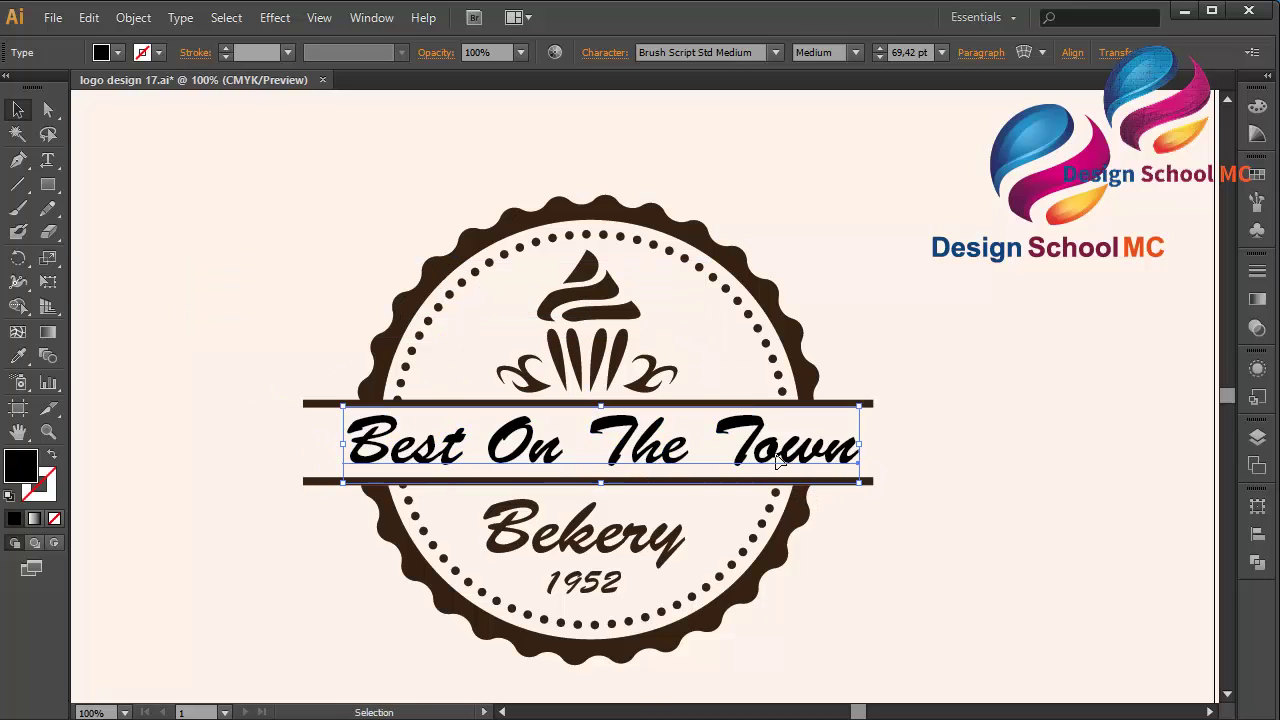
{"action": "key", "text": "Left"}
{"action": "key", "text": "Left"}
{"action": "key", "text": "Left"}
{"action": "key", "text": "Left"}
{"action": "key", "text": "Left"}
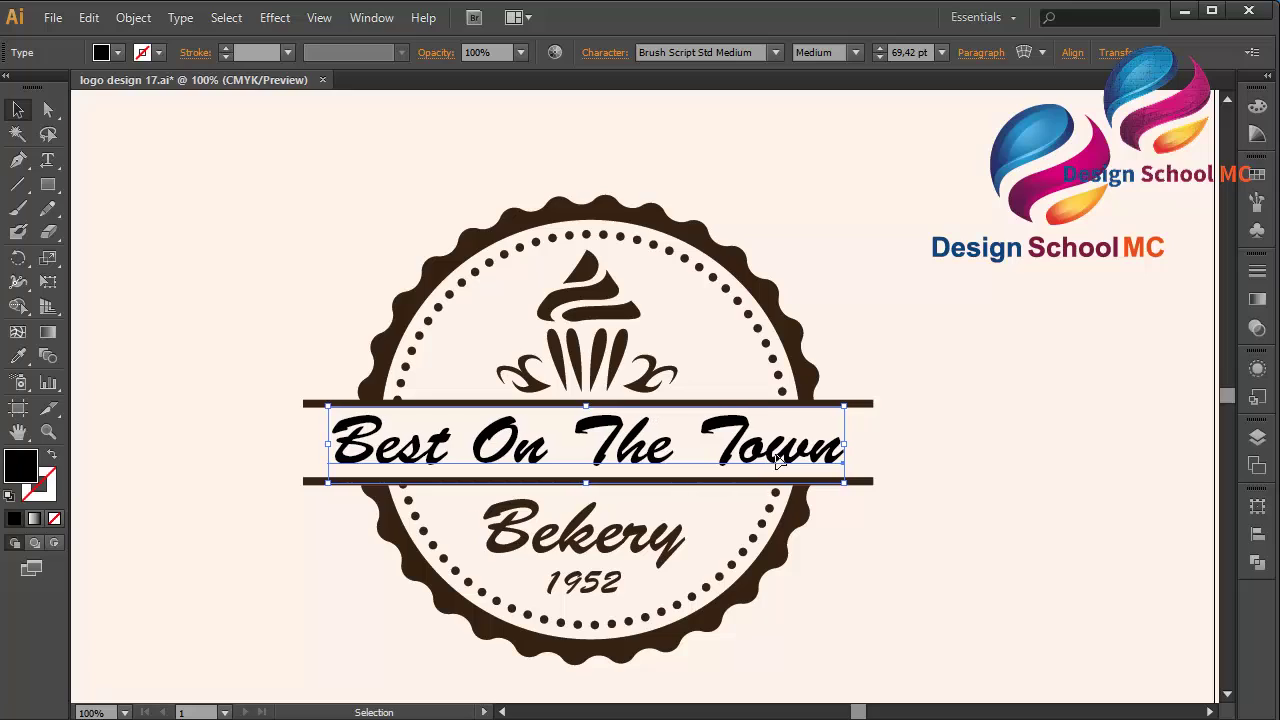
{"action": "key", "text": "Left"}
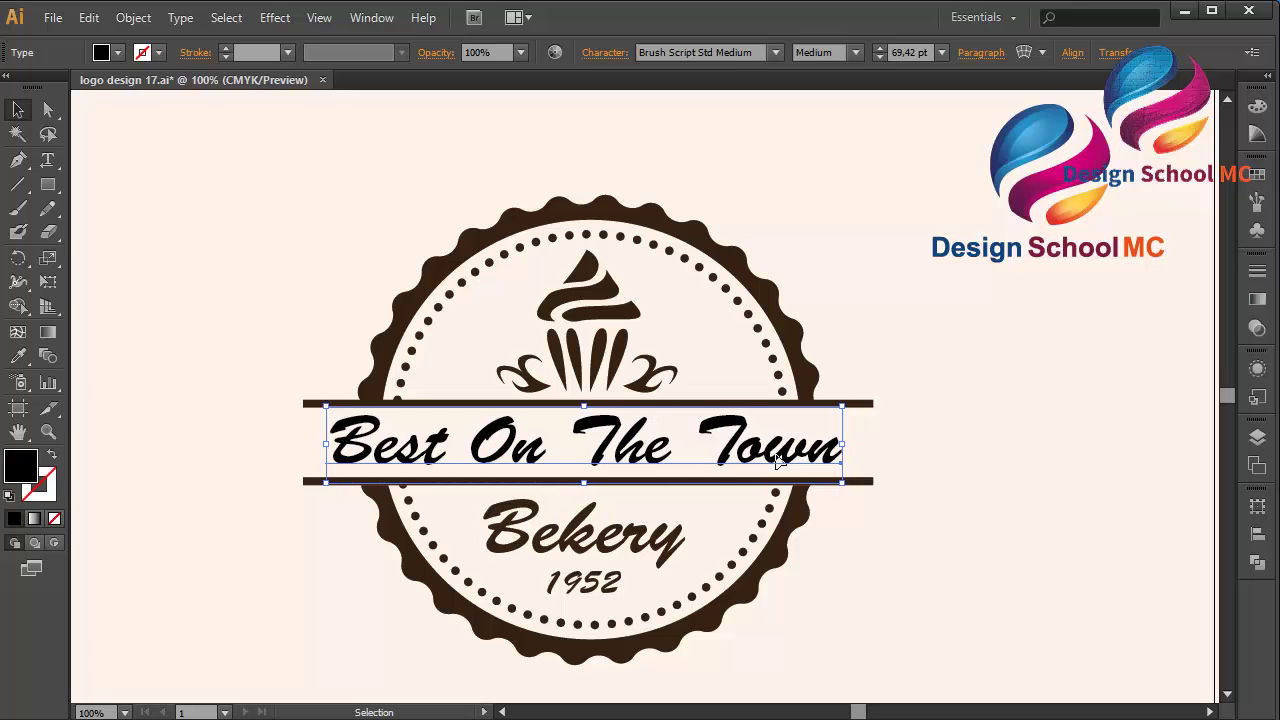
{"action": "key", "text": "Left"}
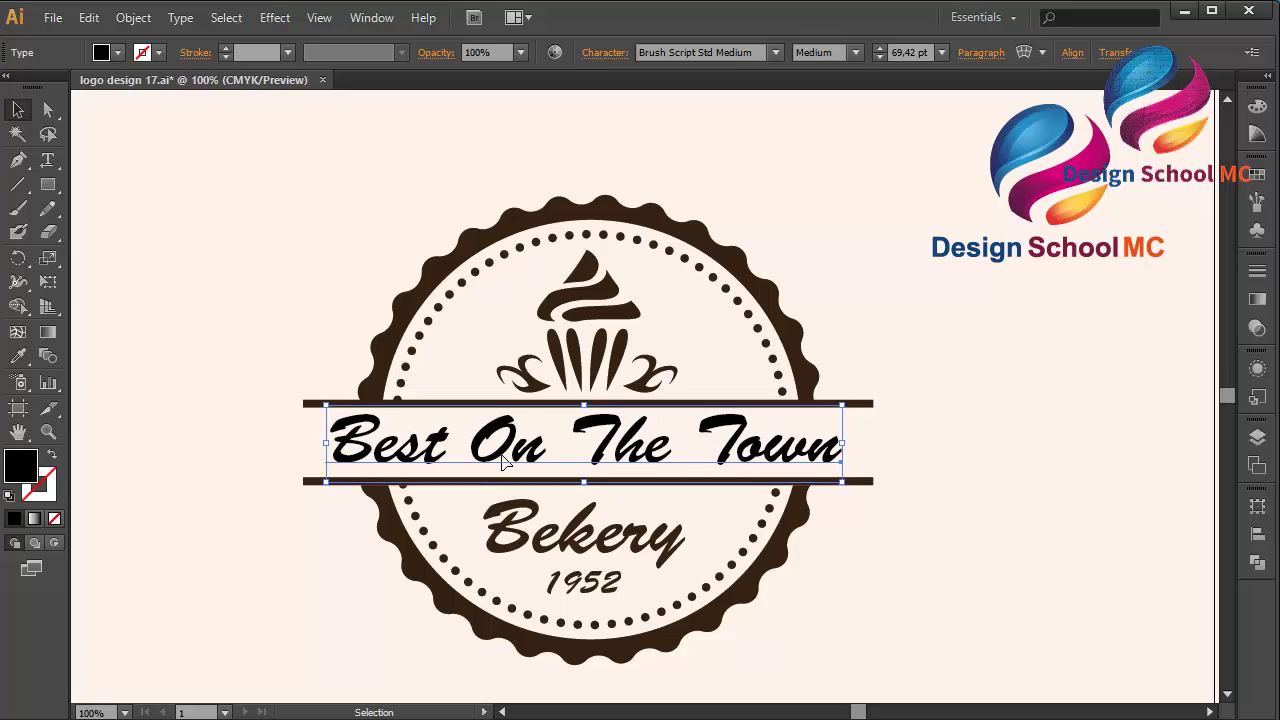
- Copy the dark brown hex code from the cupcake stripe's fill colour
{"action": "double_click", "coordinate": [22, 468]}
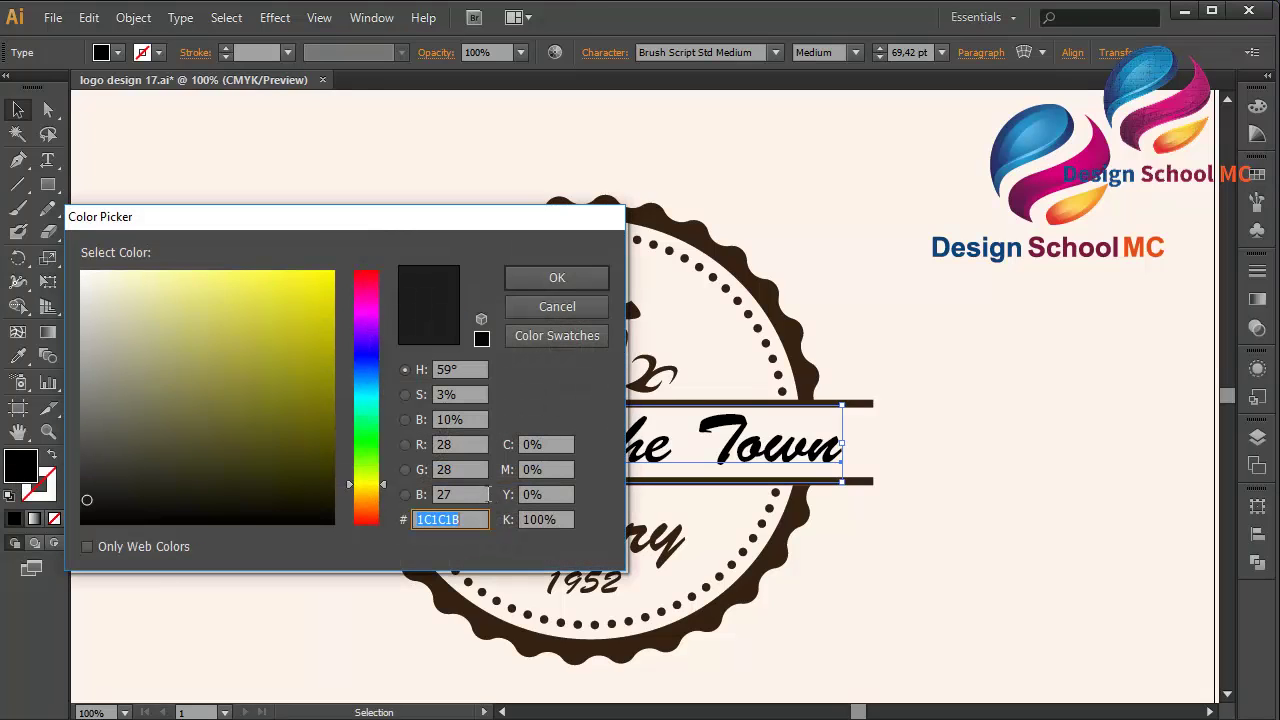
{"action": "right_click", "coordinate": [479, 520]}
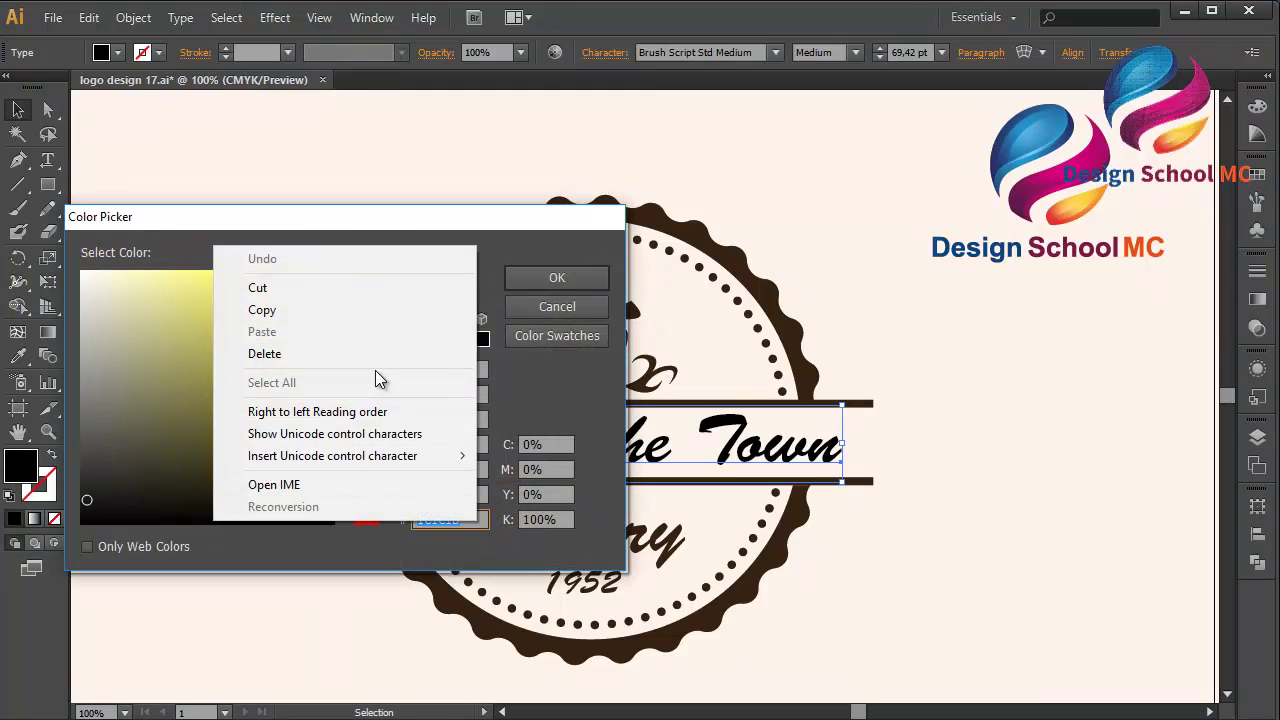
{"action": "left_click", "coordinate": [576, 311]}
{"action": "left_click", "coordinate": [576, 311]}
{"action": "left_click", "coordinate": [586, 320]}
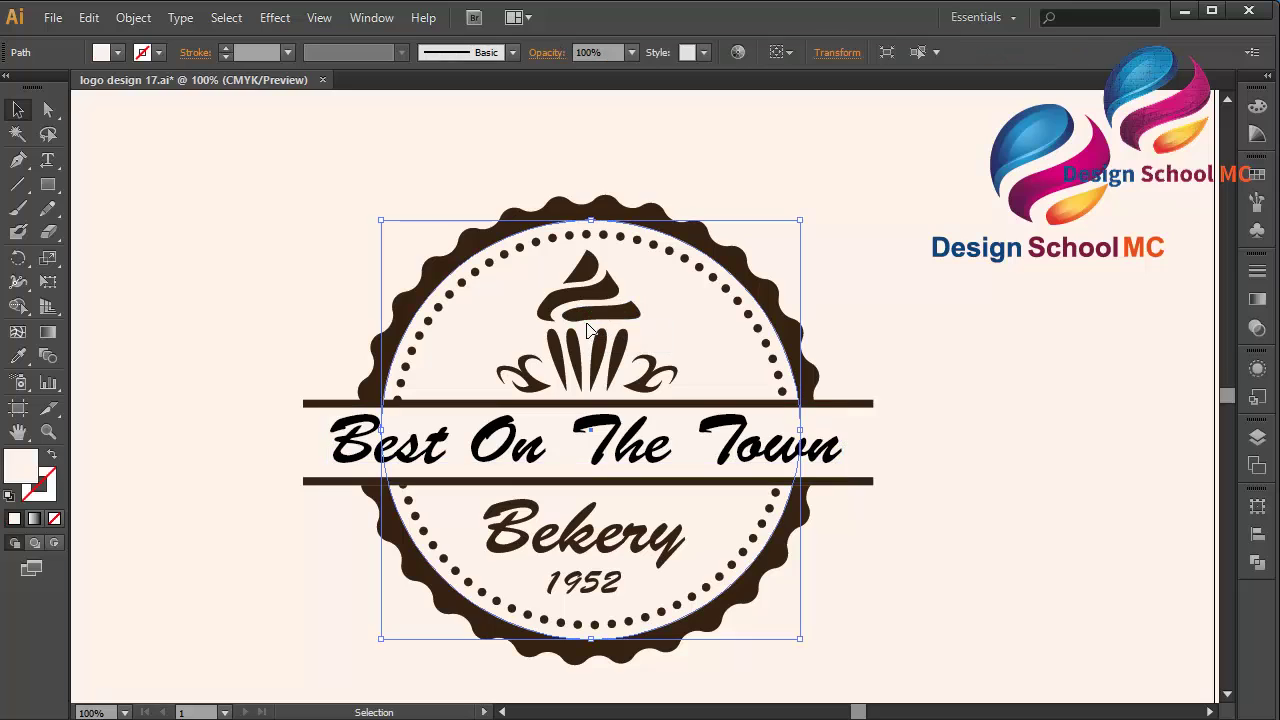
{"action": "left_click", "coordinate": [600, 312]}
{"action": "double_click", "coordinate": [22, 470]}
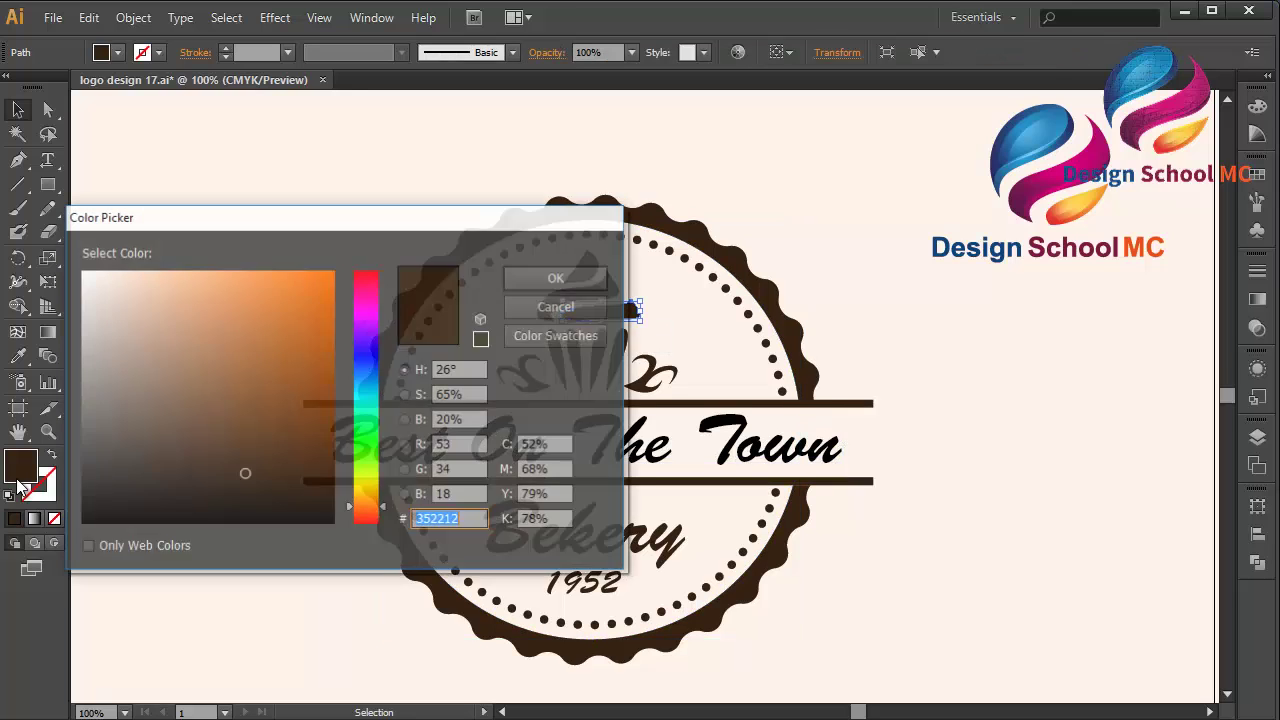
{"action": "right_click", "coordinate": [475, 519]}
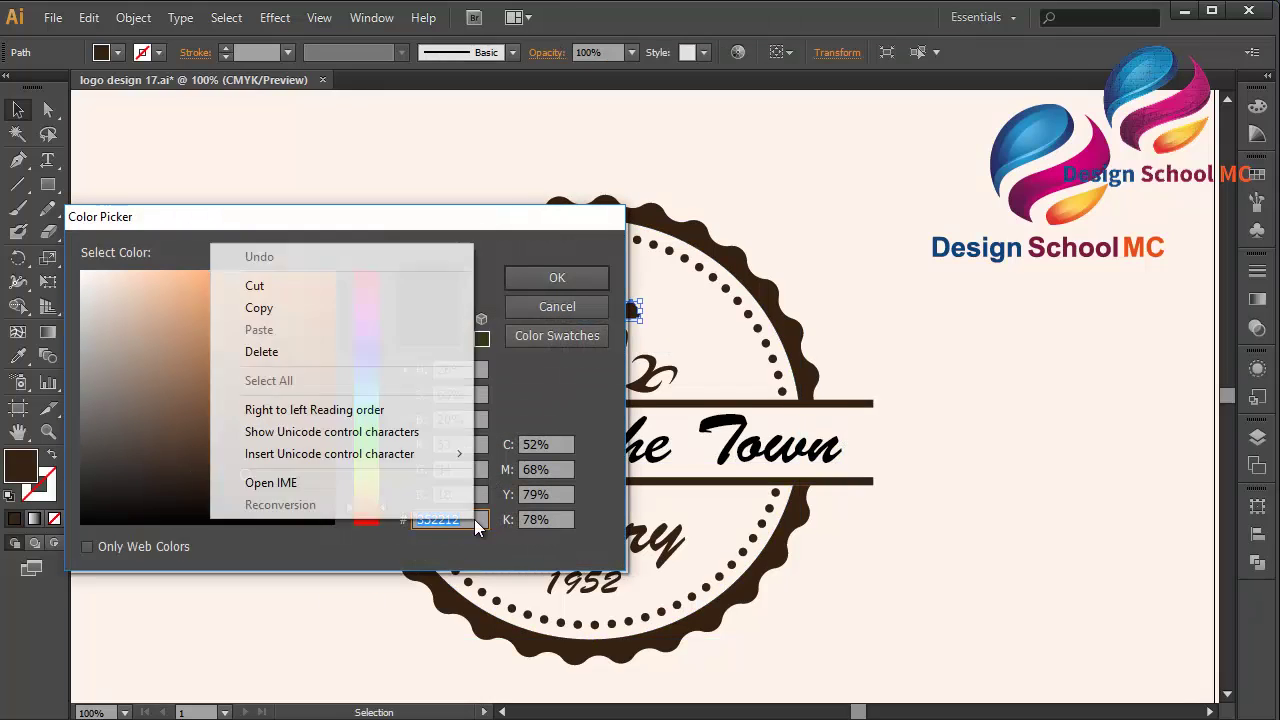
{"action": "left_click", "coordinate": [340, 303]}
{"action": "left_click", "coordinate": [512, 310]}
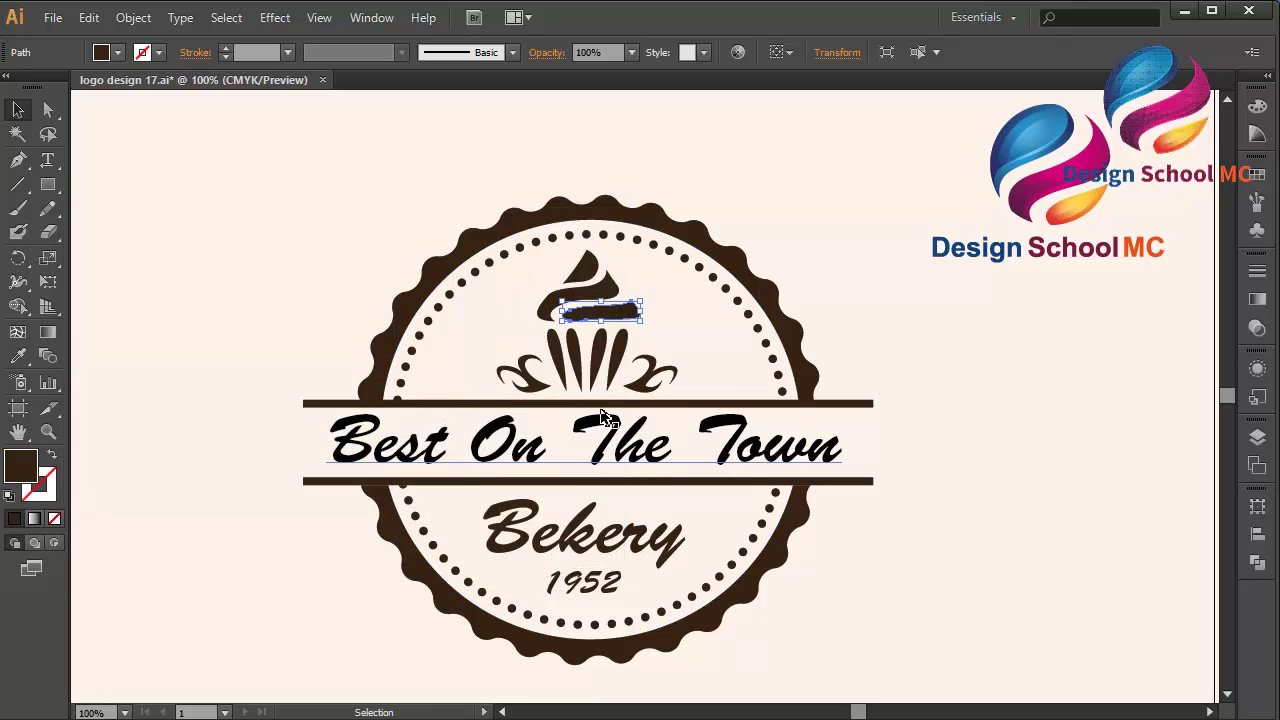
- Fill the 'Best On The Town' text with the copied dark brown 352212
{"action": "left_click", "coordinate": [610, 428]}
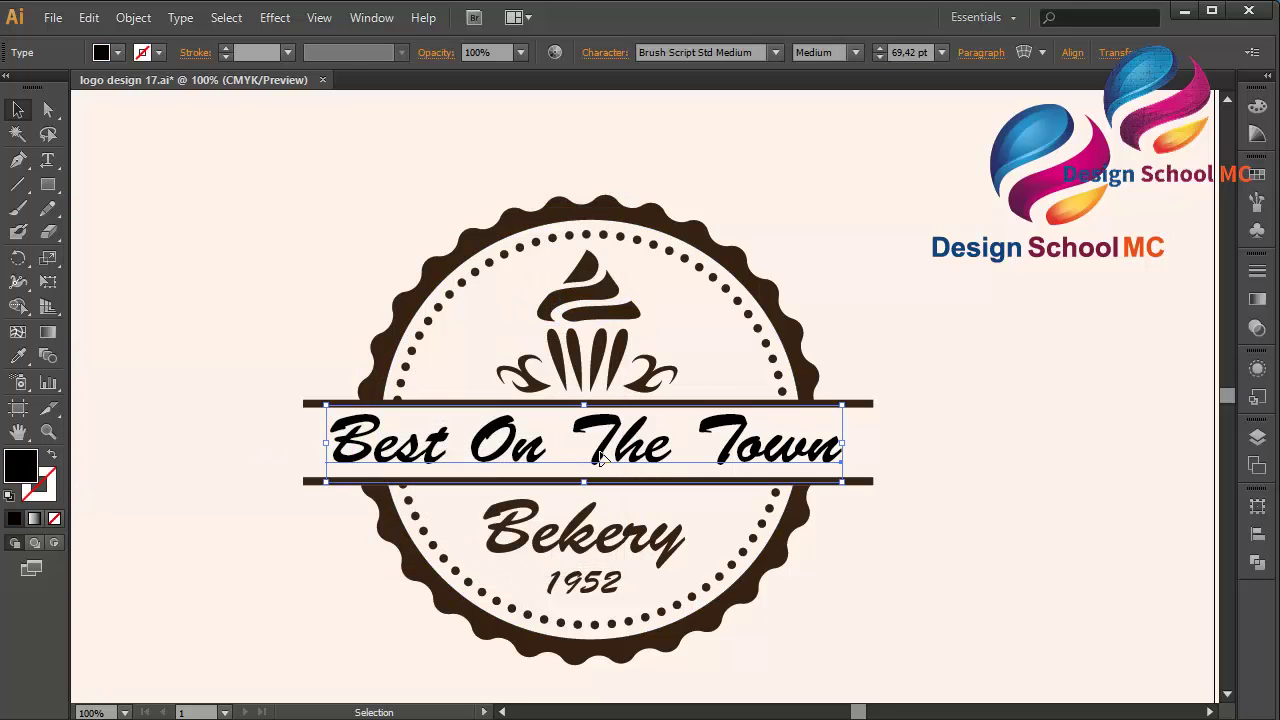
{"action": "double_click", "coordinate": [25, 465]}
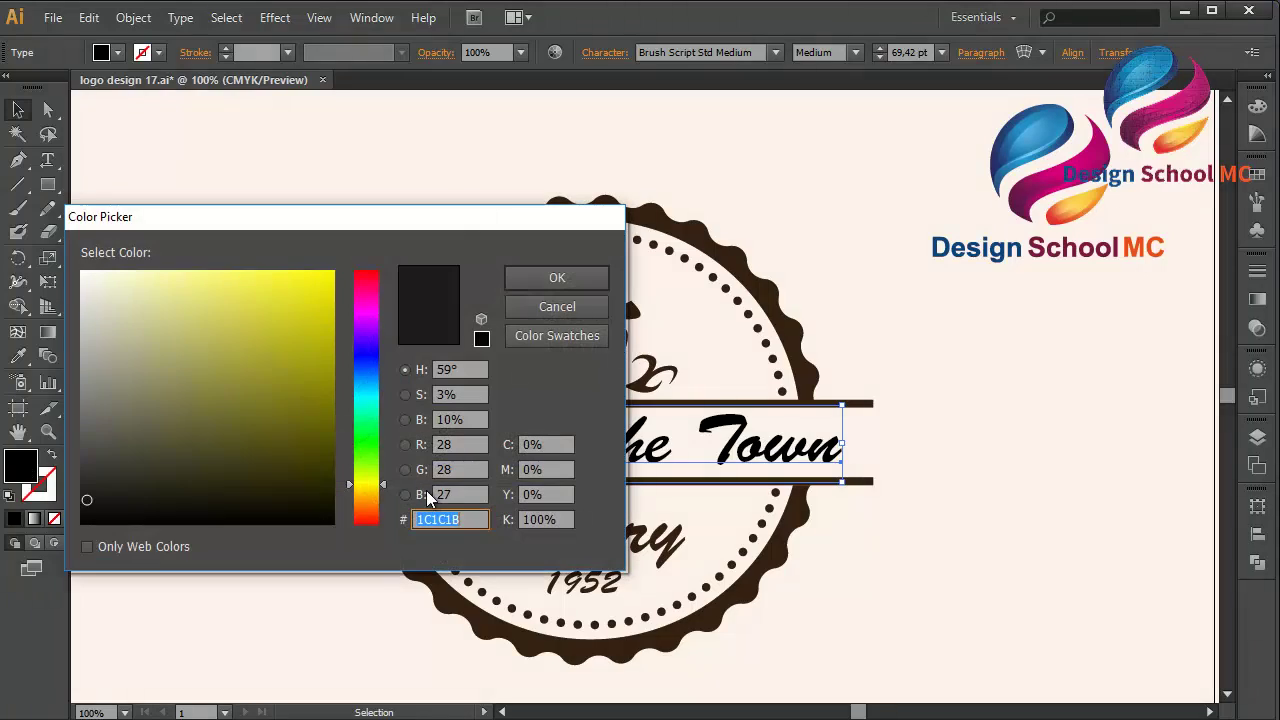
{"action": "right_click", "coordinate": [452, 519]}
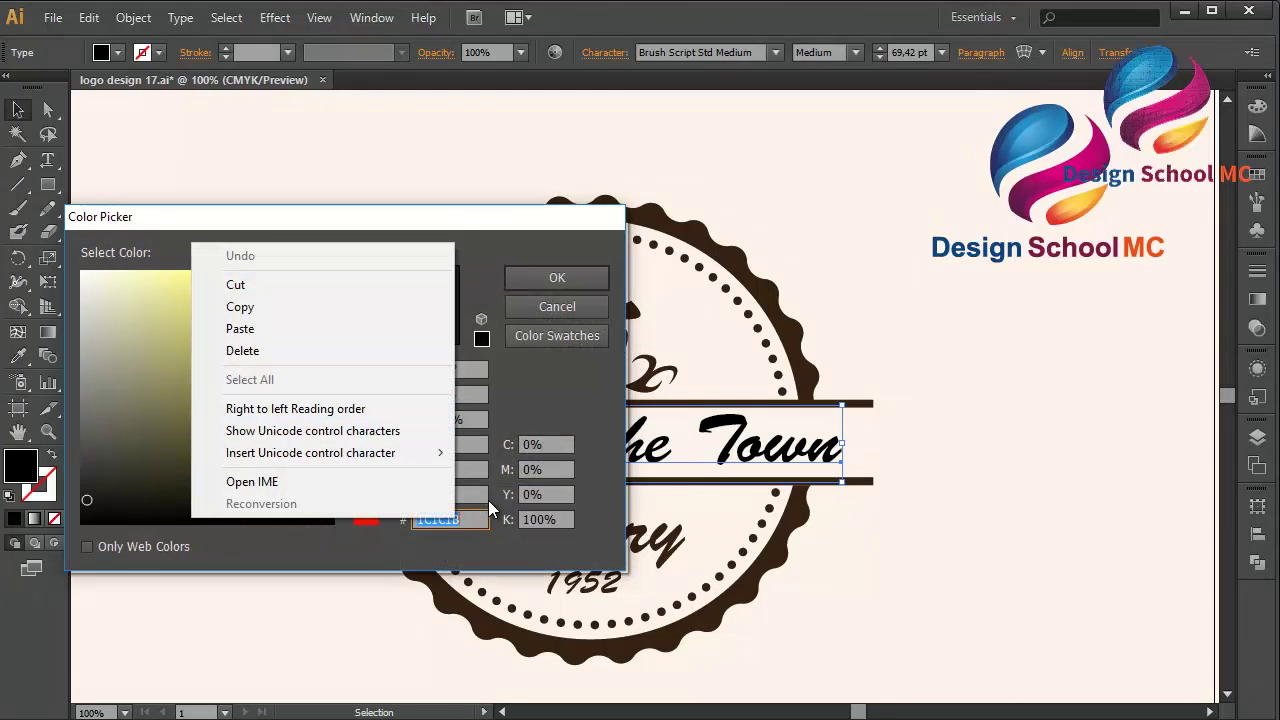
{"action": "left_click", "coordinate": [359, 328]}
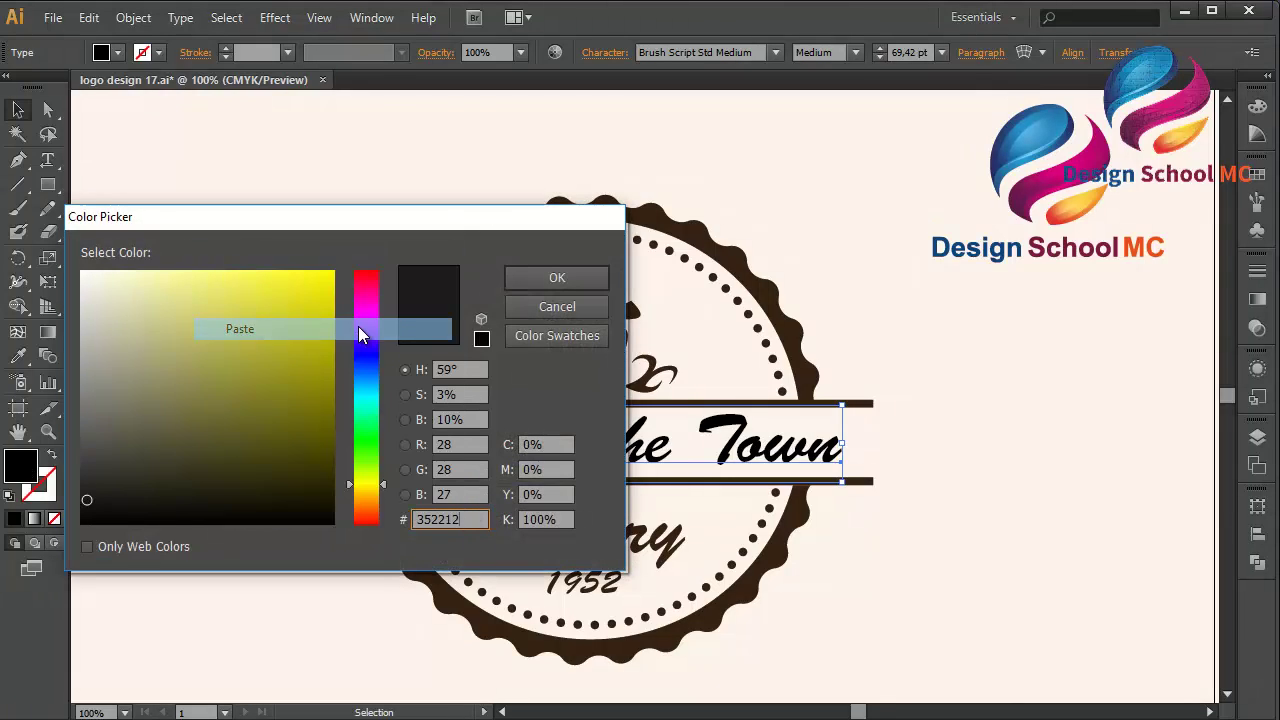
{"action": "left_click", "coordinate": [515, 280]}
{"action": "left_click", "coordinate": [935, 580]}
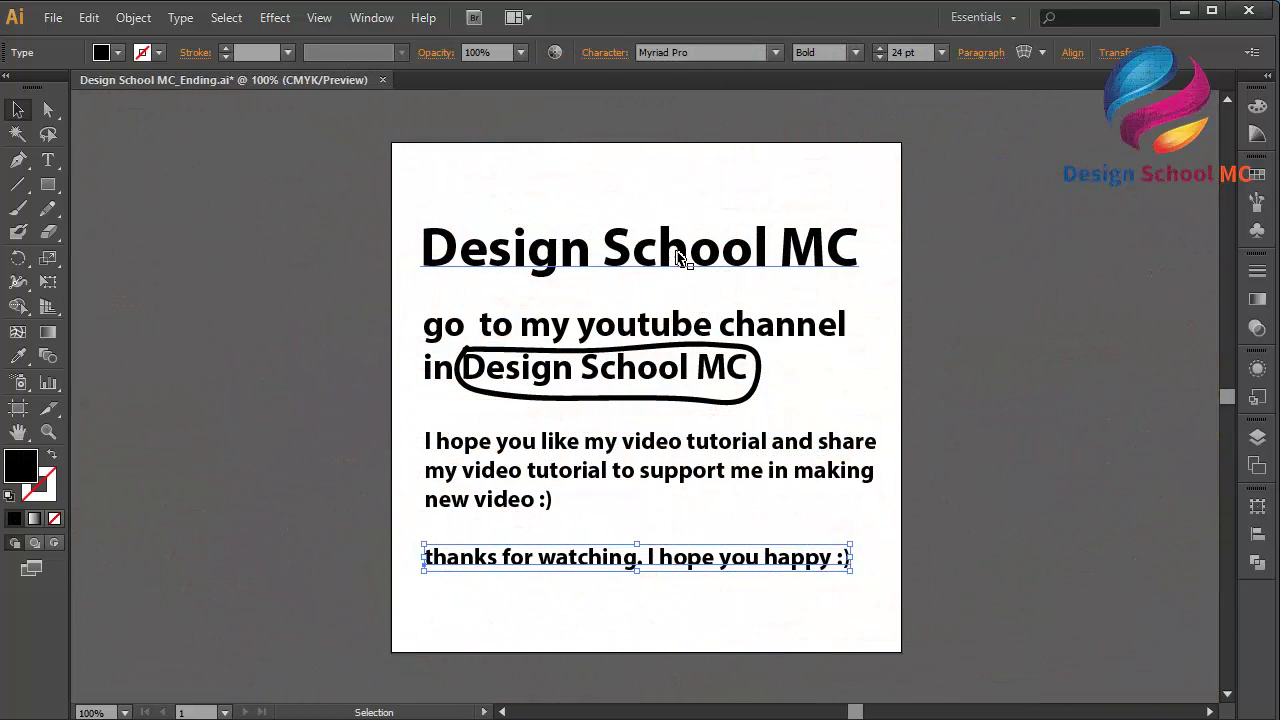
- Make the 'Design School MC' heading at the top red
{"action": "left_click", "coordinate": [677, 256]}
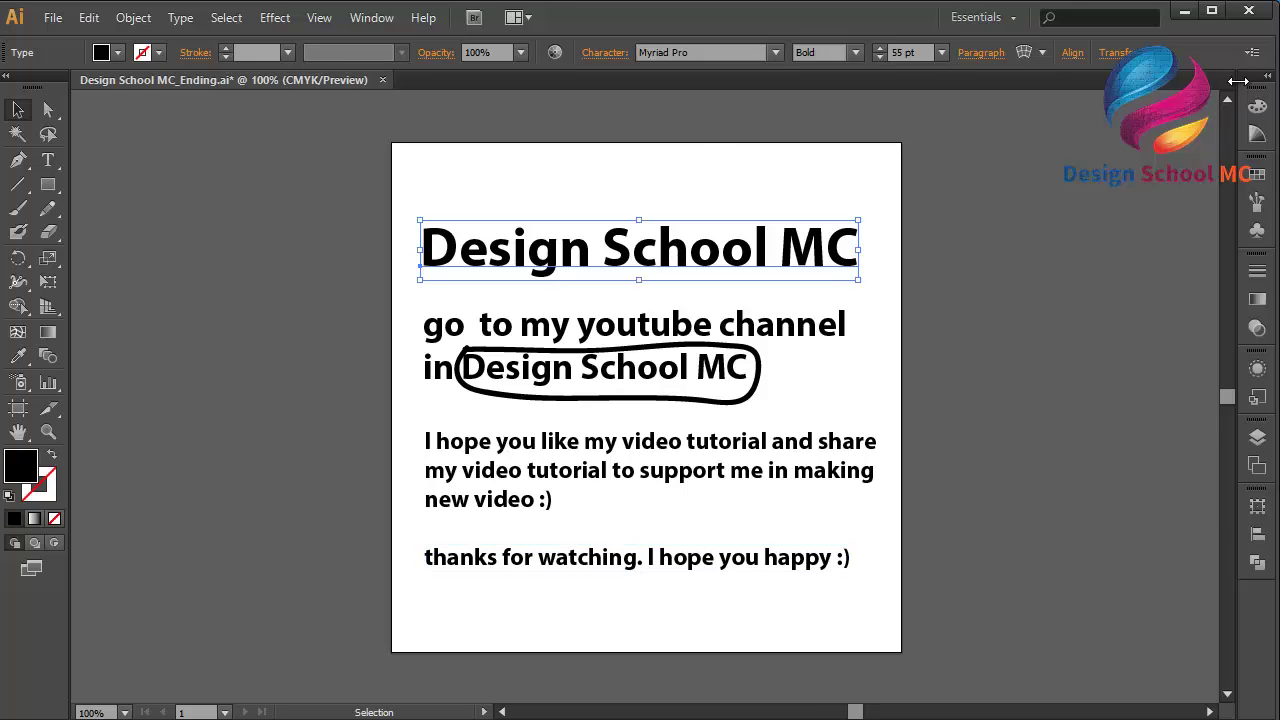
{"action": "left_click", "coordinate": [1257, 174]}
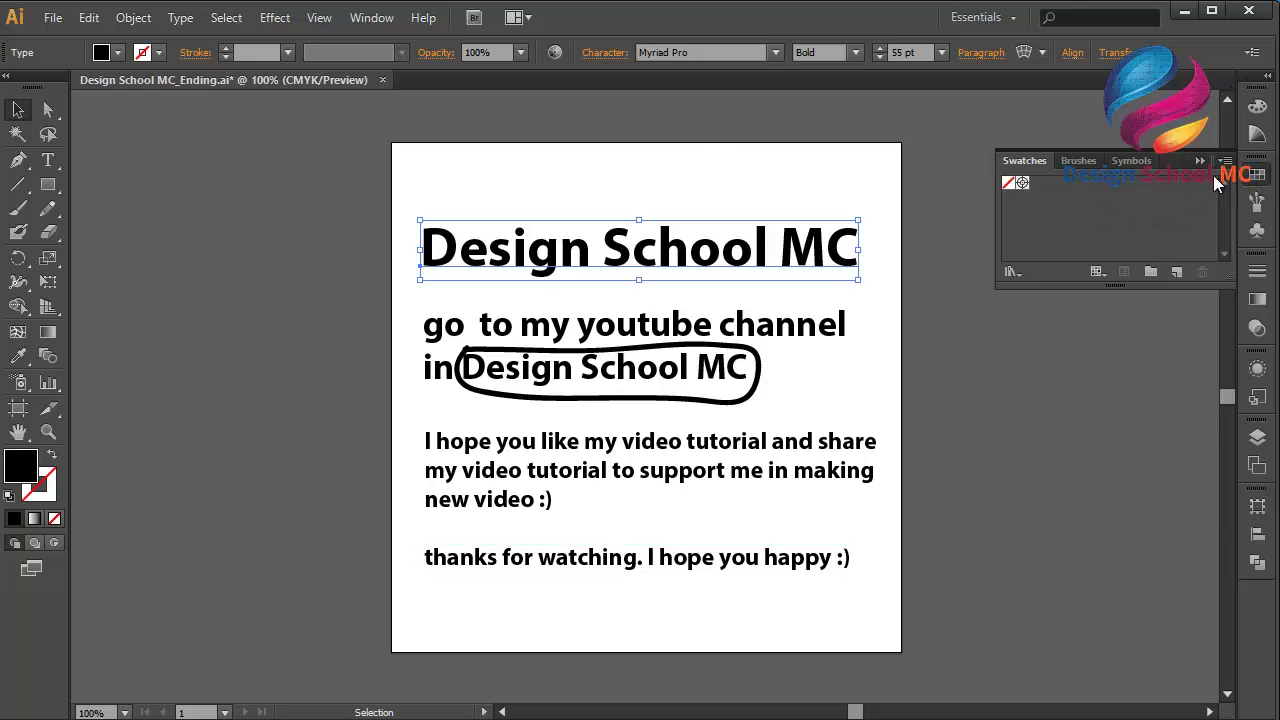
{"action": "left_click", "coordinate": [1200, 161]}
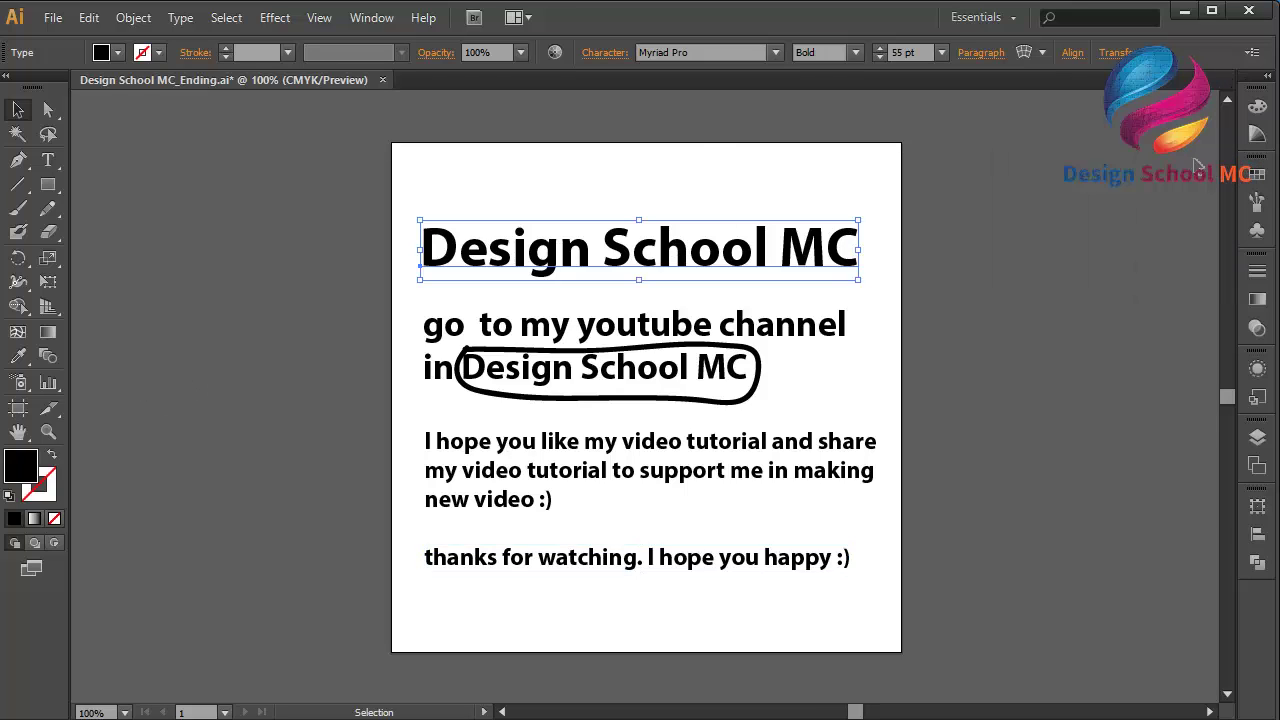
{"action": "double_click", "coordinate": [28, 468]}
{"action": "left_click", "coordinate": [599, 371]}
{"action": "left_click_drag", "start_coordinate": [626, 355], "coordinate": [661, 244]}
{"action": "left_click", "coordinate": [814, 251]}
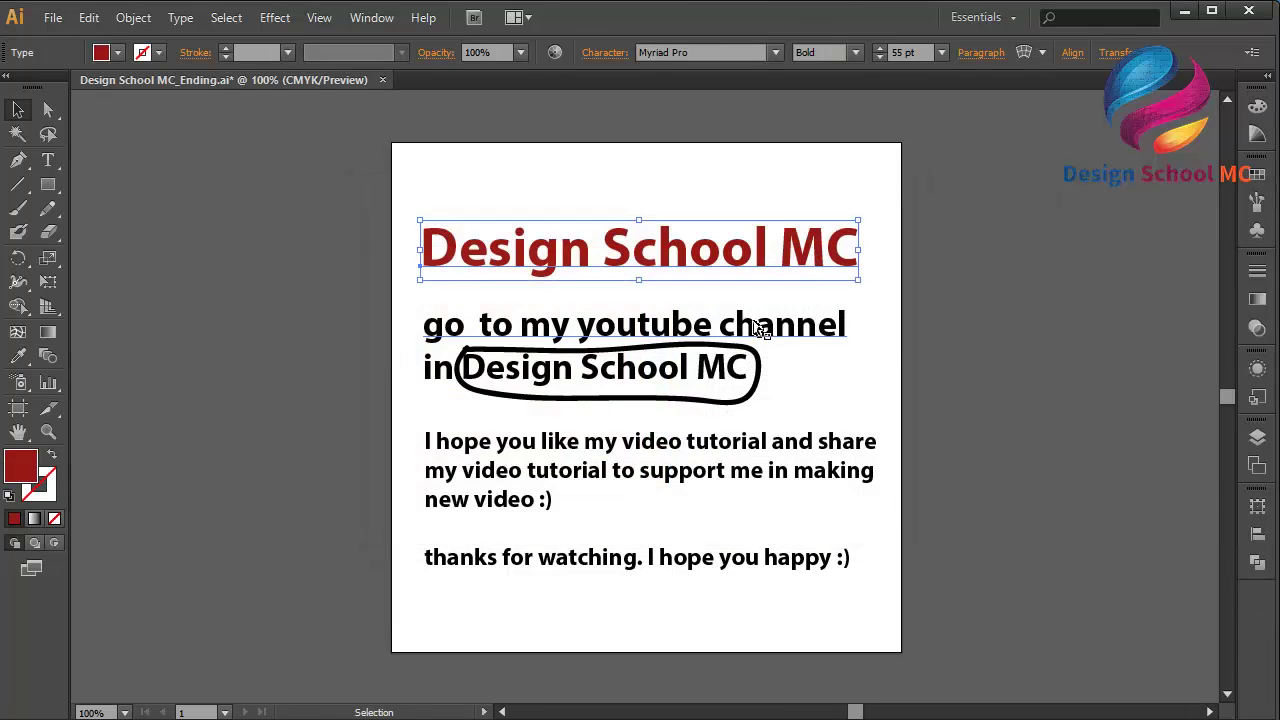
- Colour the words 'Design School MC' in the YouTube channel line red, then undo it
{"action": "left_click", "coordinate": [745, 332]}
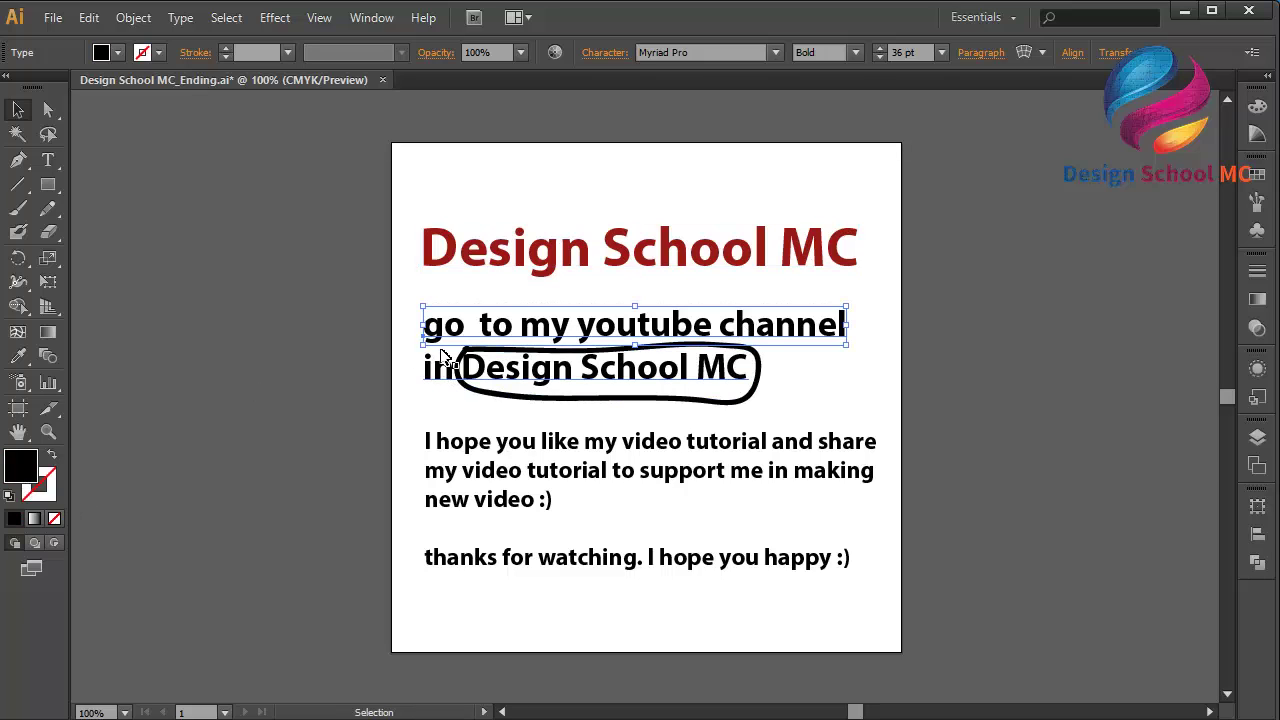
{"action": "key", "text": "t"}
{"action": "left_click_drag", "start_coordinate": [464, 363], "coordinate": [750, 373]}
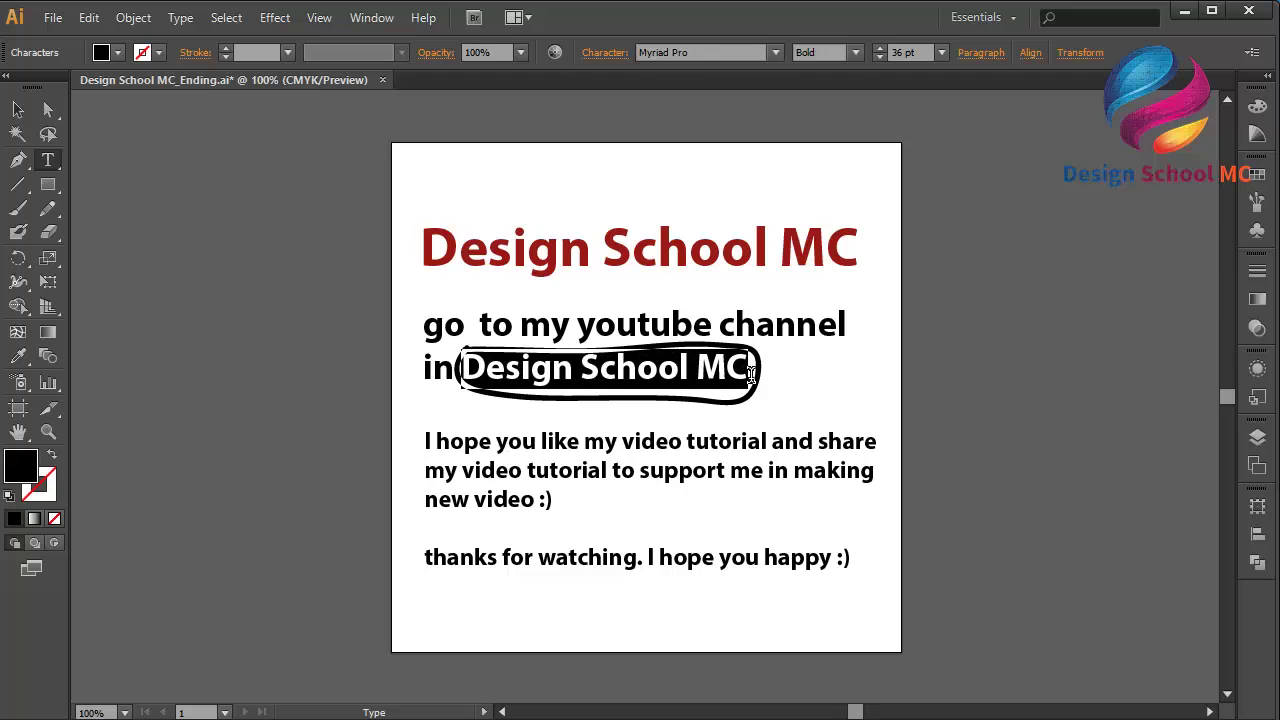
{"action": "double_click", "coordinate": [24, 472]}
{"action": "mouse_move", "coordinate": [566, 351]}
{"action": "left_mouse_down"}
{"action": "mouse_move", "coordinate": [653, 341]}
{"action": "mouse_move", "coordinate": [663, 194]}
{"action": "left_mouse_up"}
{"action": "left_click", "coordinate": [810, 250]}
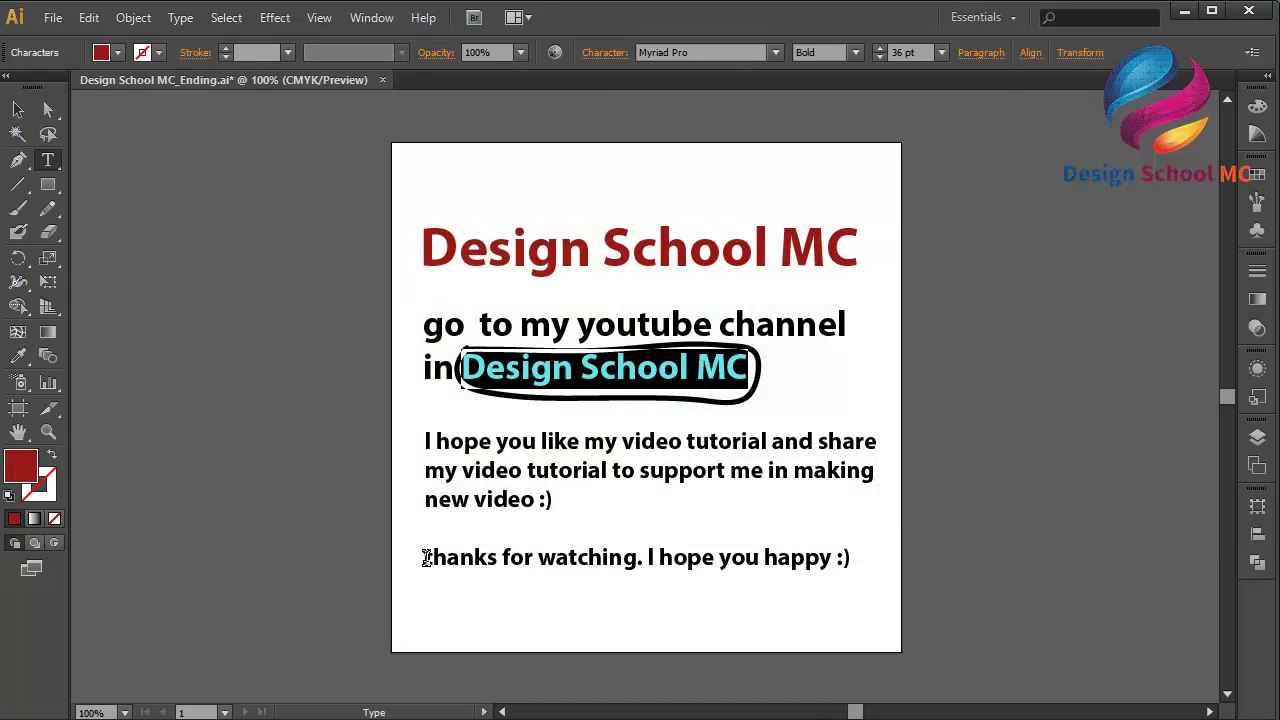
{"action": "left_click", "coordinate": [512, 445]}
{"action": "left_click_drag", "start_coordinate": [432, 558], "coordinate": [923, 540]}
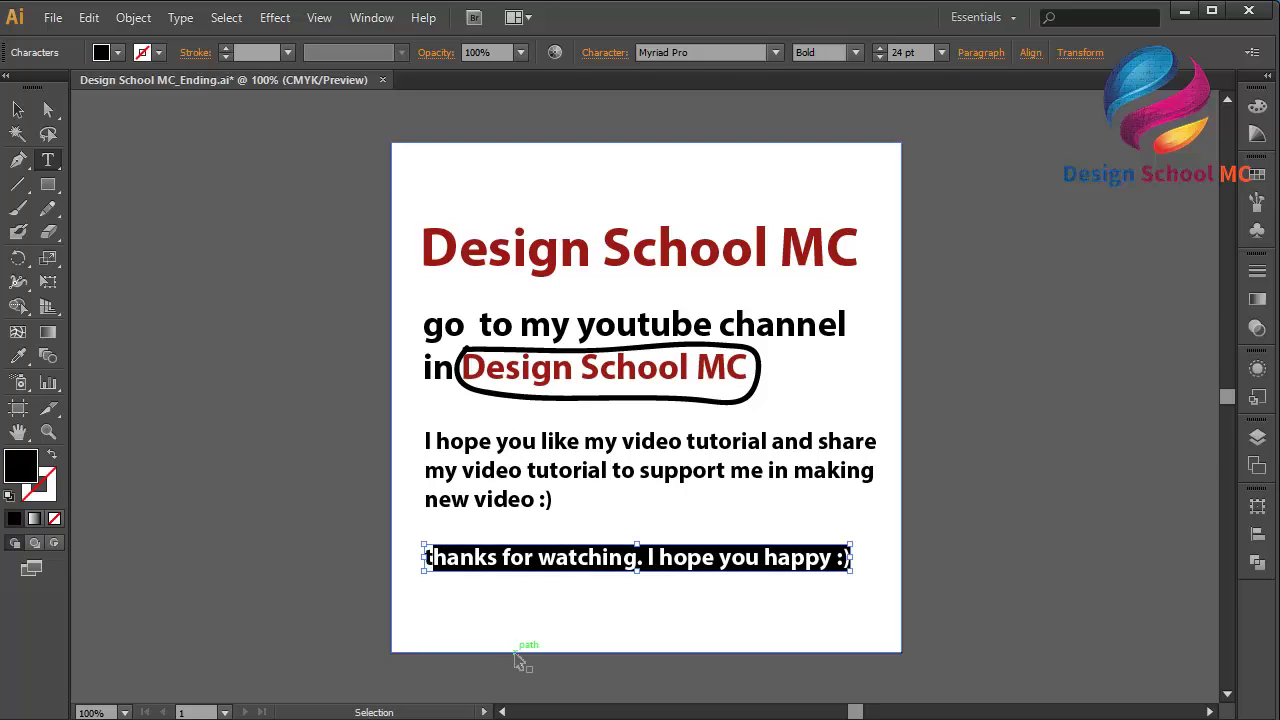
{"action": "key", "text": "ctrl+z"}
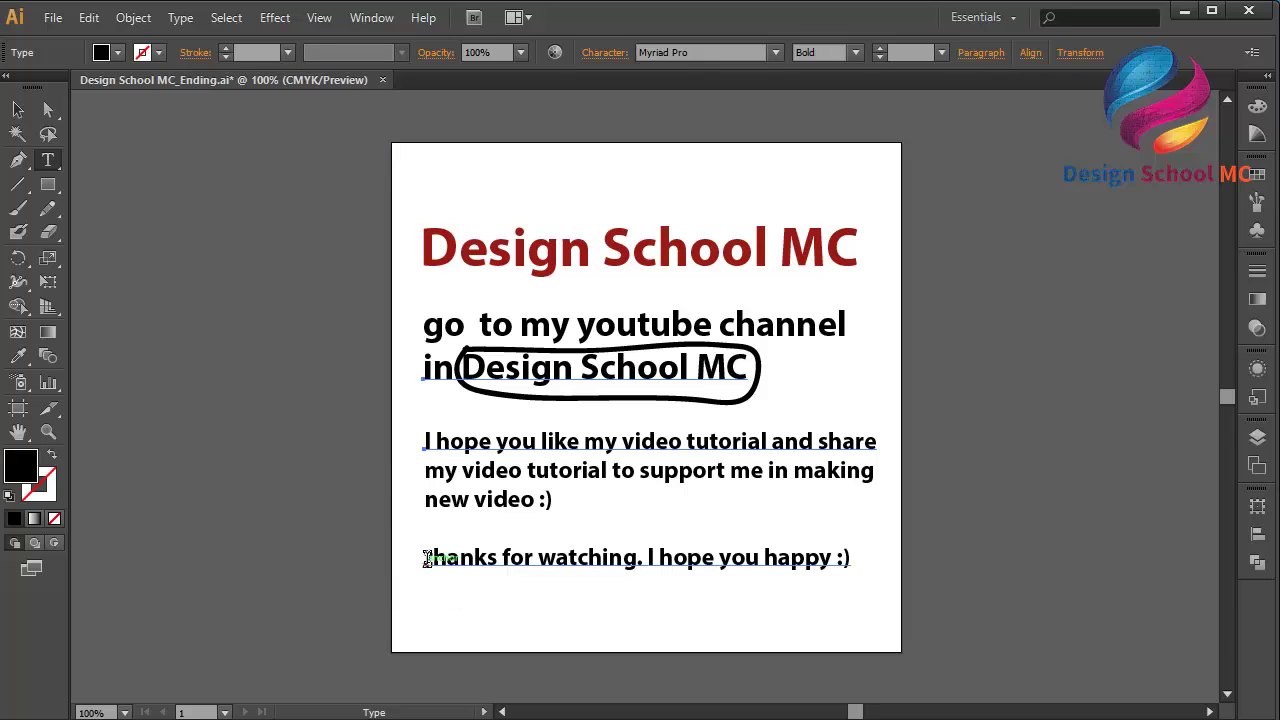
- Colour the 'thanks for watching' line a deep green
{"action": "left_click_drag", "start_coordinate": [428, 557], "coordinate": [869, 571]}
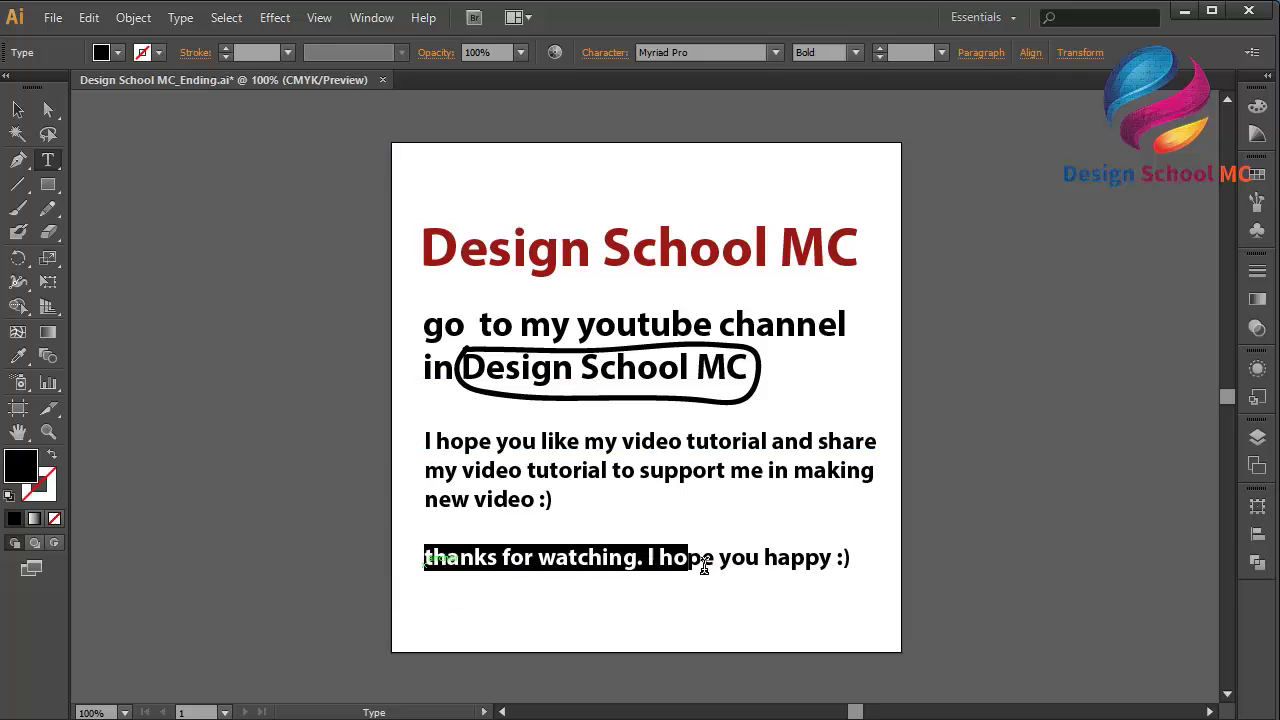
{"action": "double_click", "coordinate": [20, 463]}
{"action": "left_click_drag", "start_coordinate": [616, 342], "coordinate": [623, 381]}
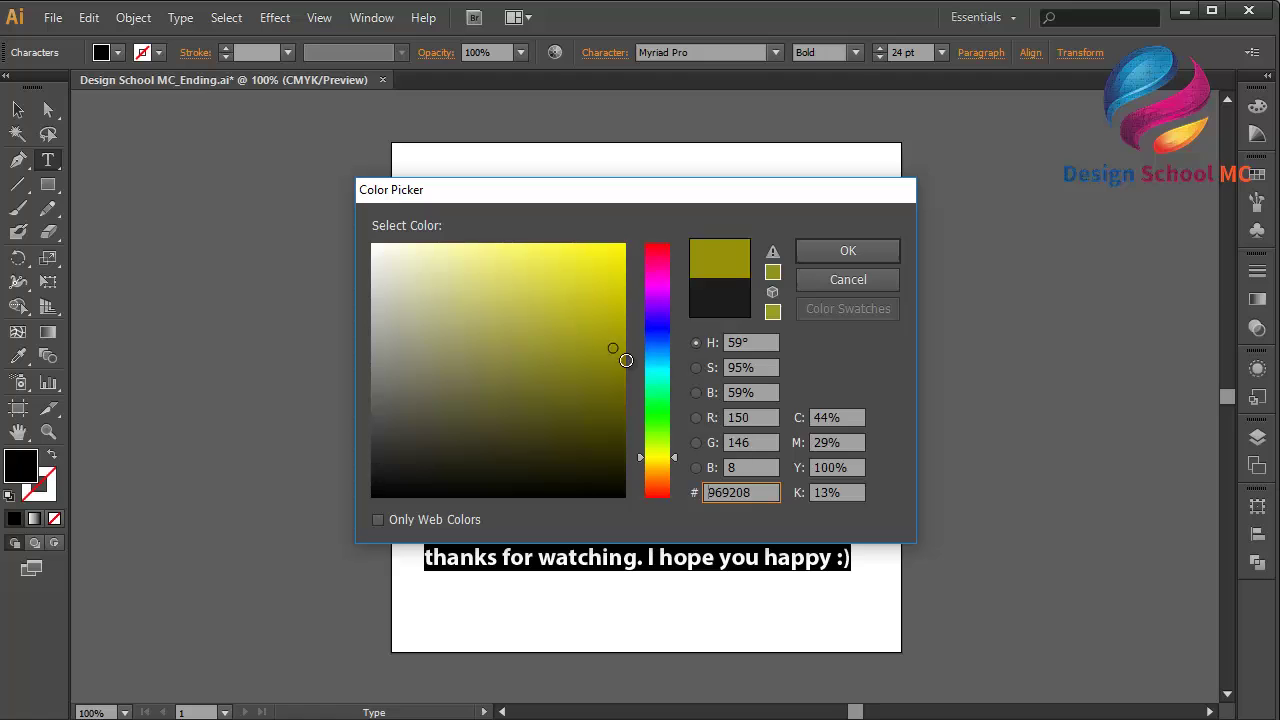
{"action": "left_click_drag", "start_coordinate": [660, 445], "coordinate": [665, 425]}
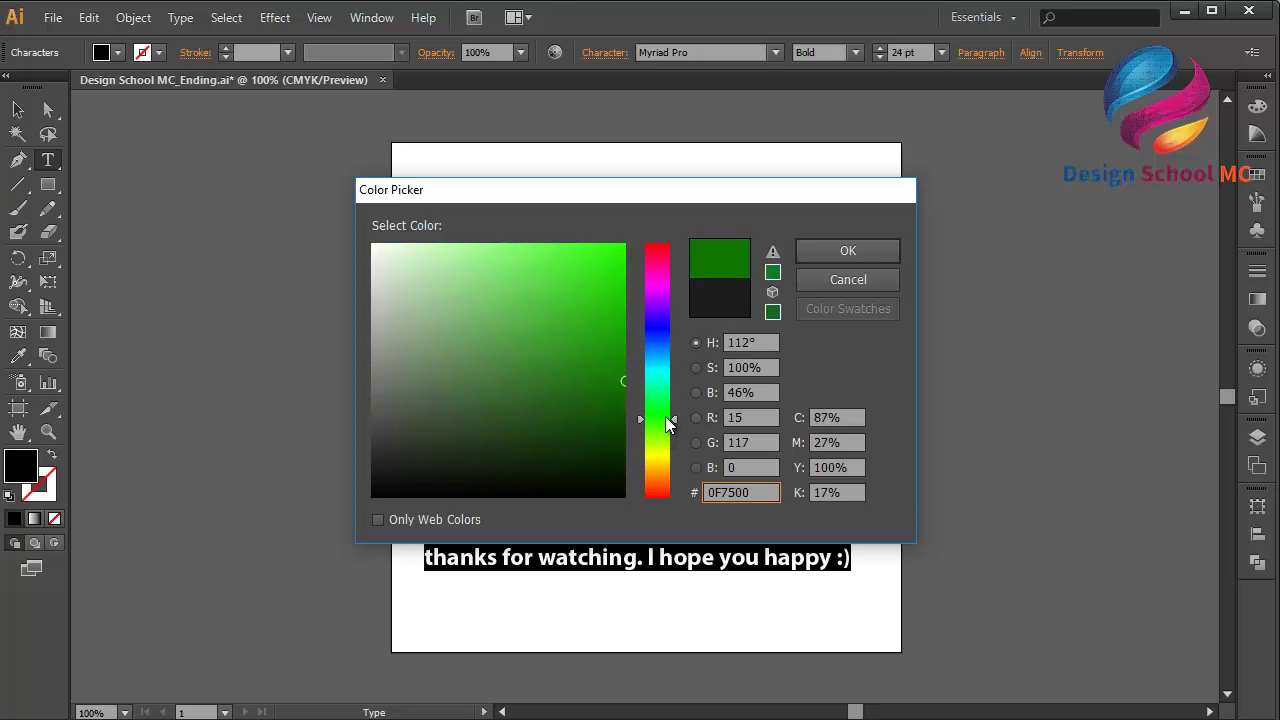
{"action": "left_click", "coordinate": [847, 250]}
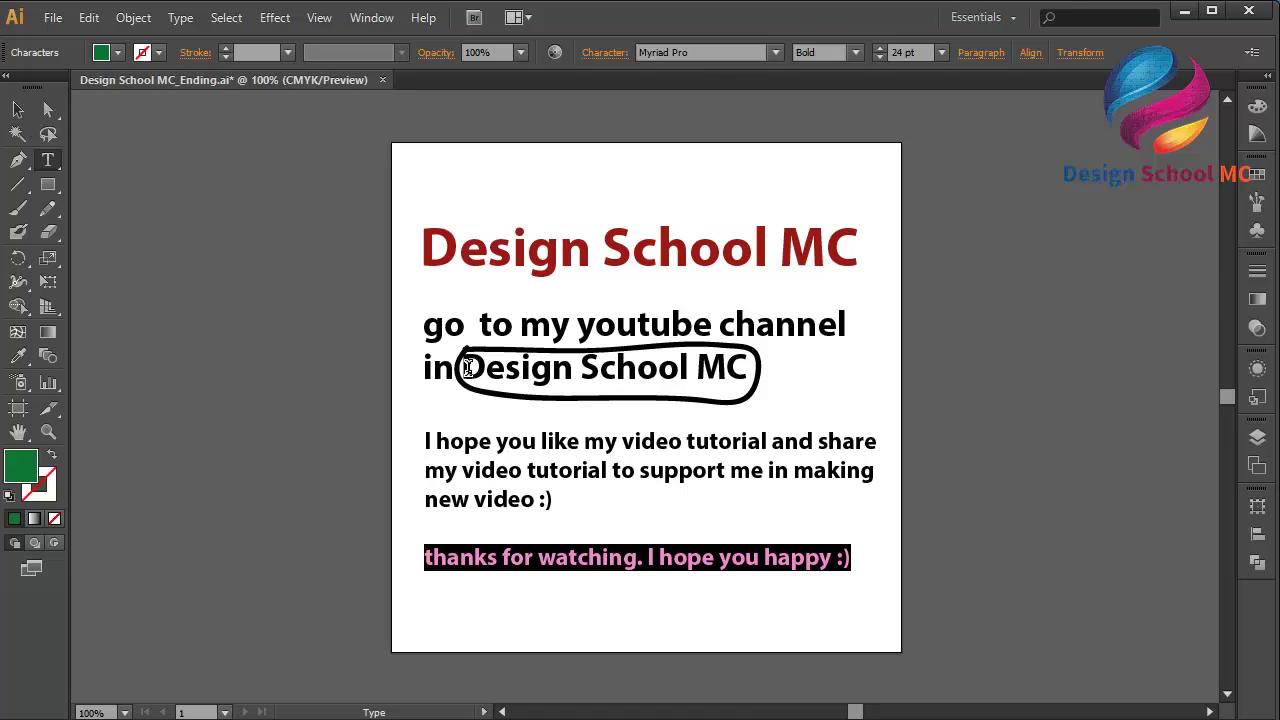
{"action": "left_click", "coordinate": [731, 364]}
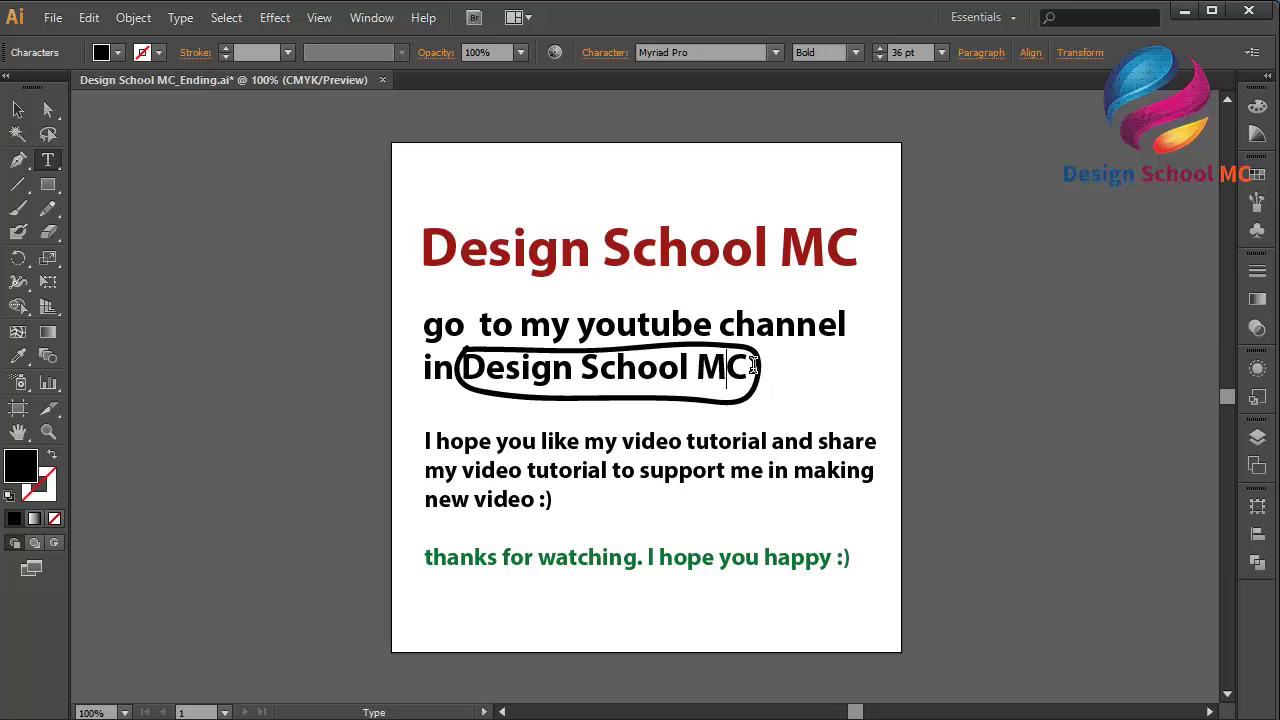
- Make the circled words 'Design School MC' dark red (720000), then deselect everything
{"action": "left_click_drag", "start_coordinate": [752, 367], "coordinate": [463, 362]}
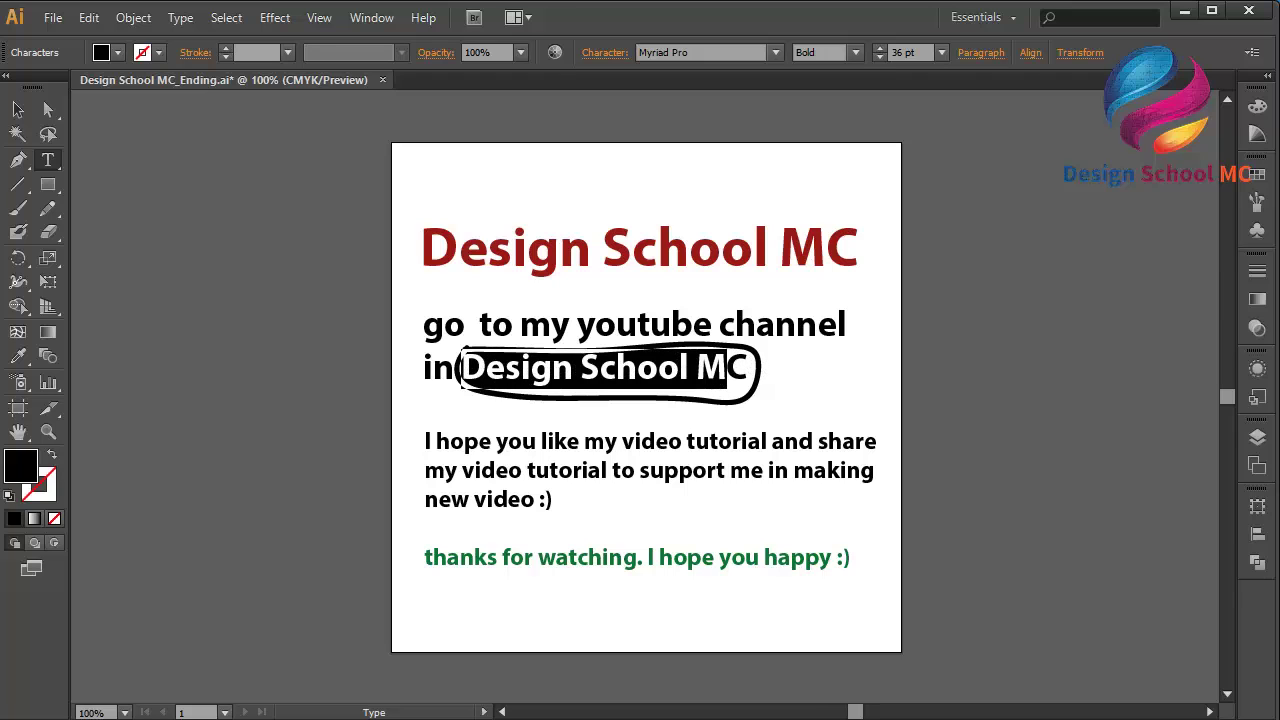
{"action": "double_click", "coordinate": [22, 466]}
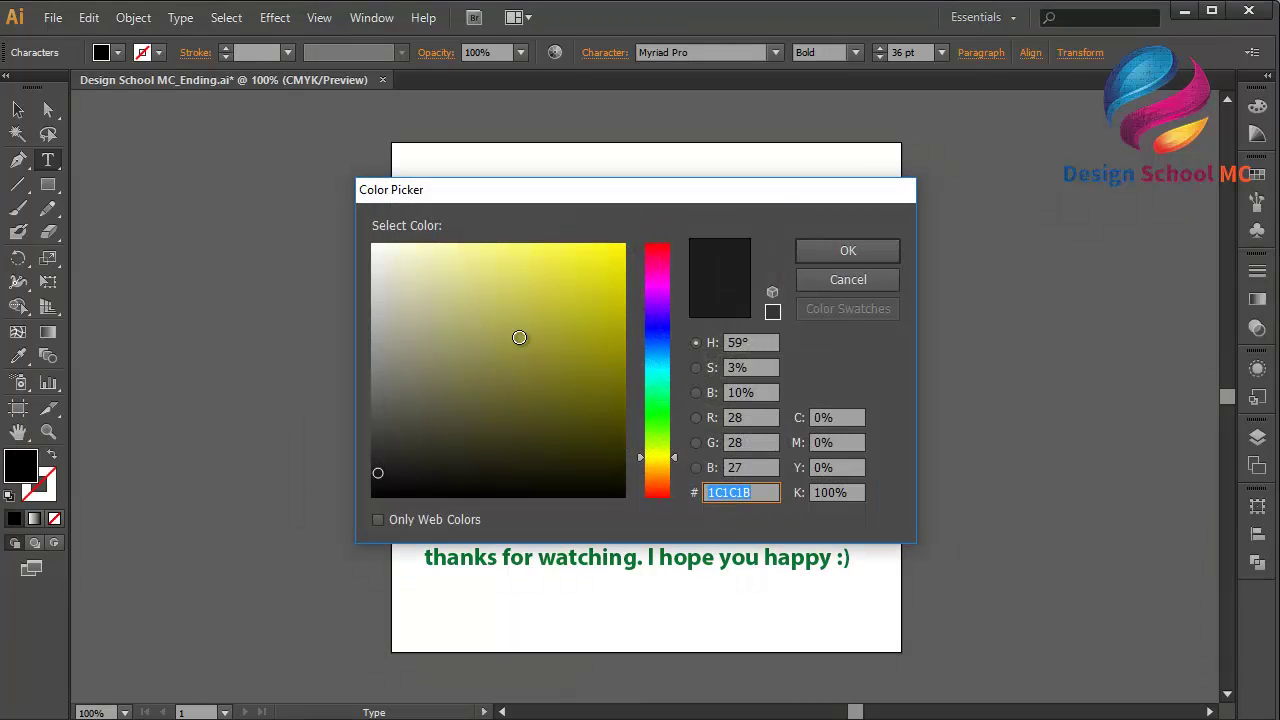
{"action": "left_click", "coordinate": [549, 337]}
{"action": "type", "text": "720000"}
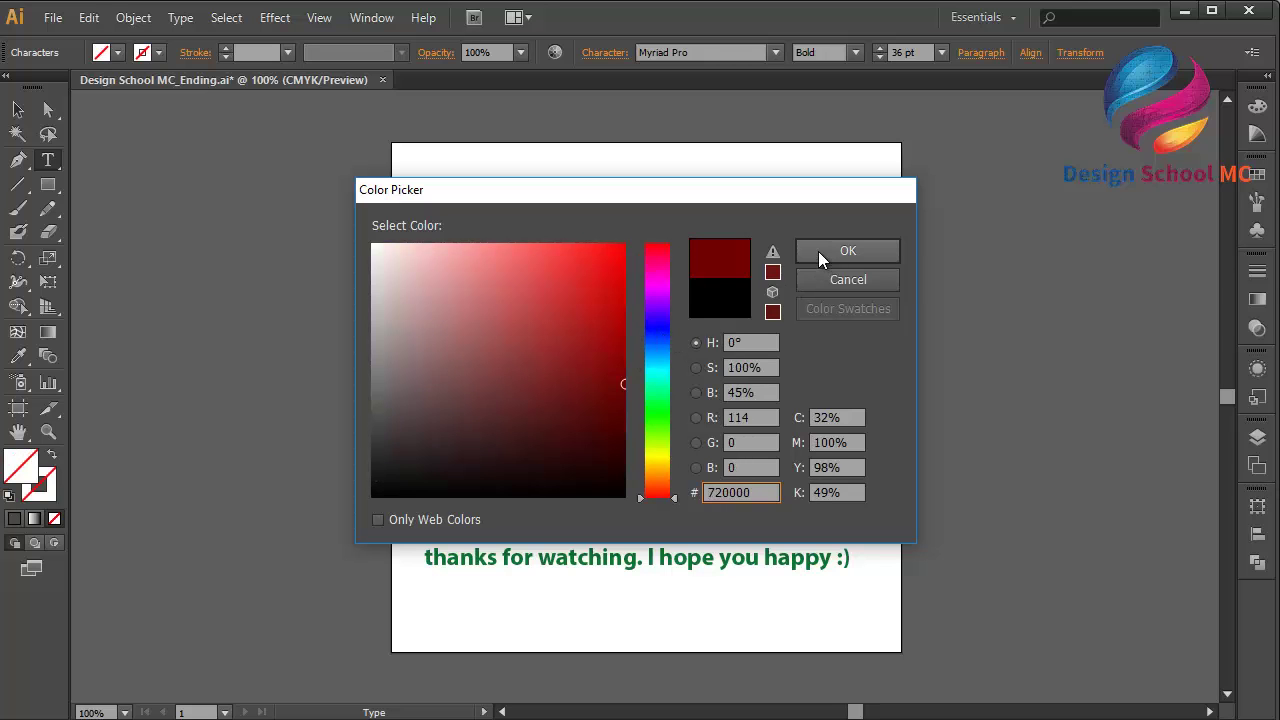
{"action": "left_click", "coordinate": [818, 251]}
{"action": "left_click", "coordinate": [18, 110]}
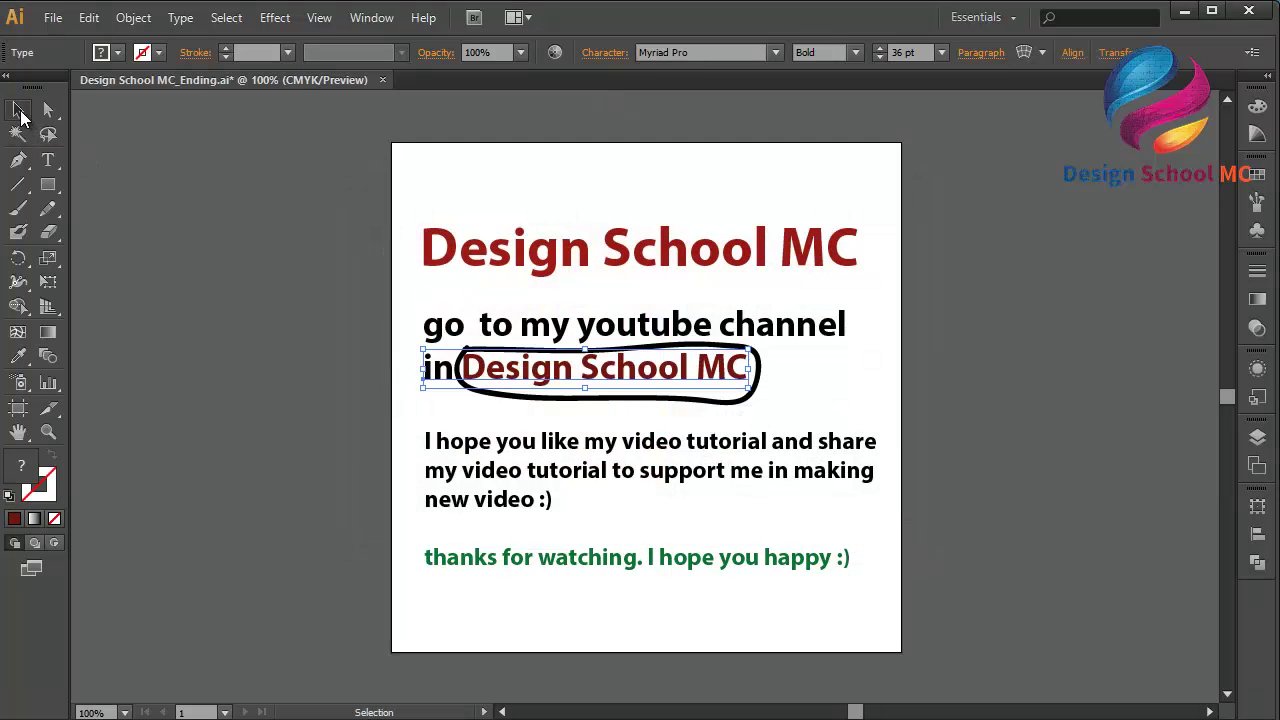
{"action": "left_click", "coordinate": [223, 228]}
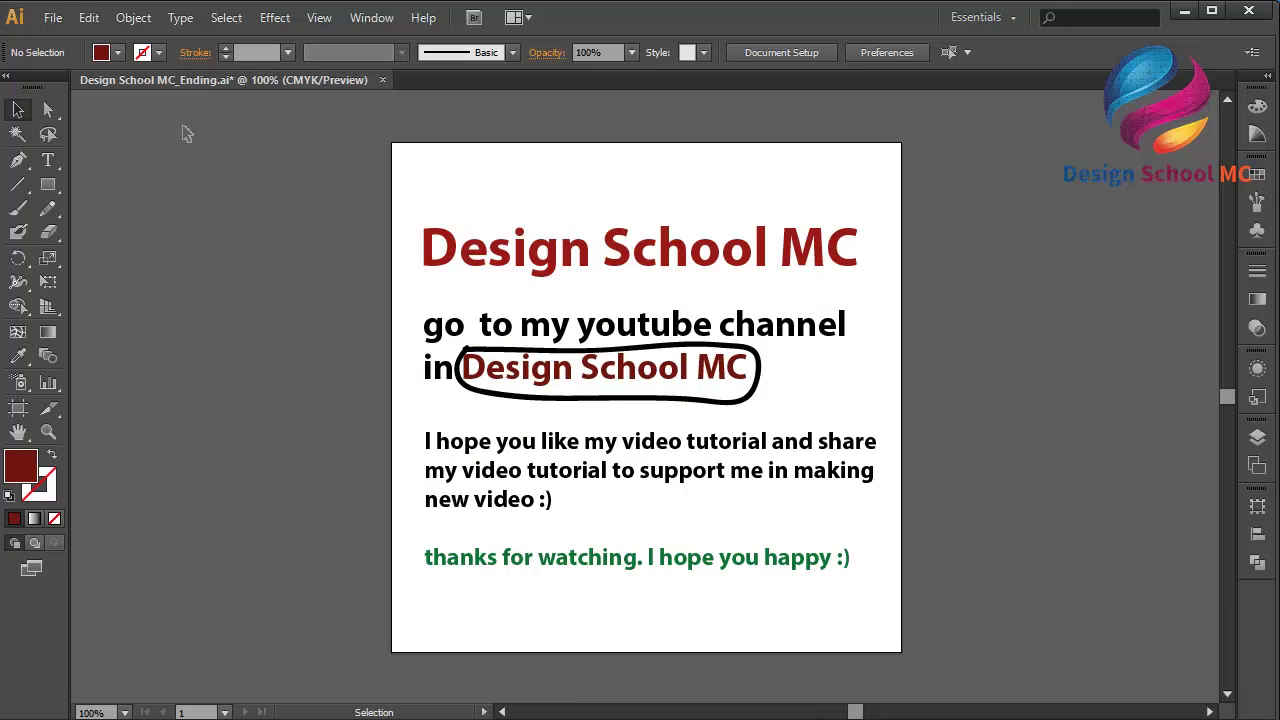